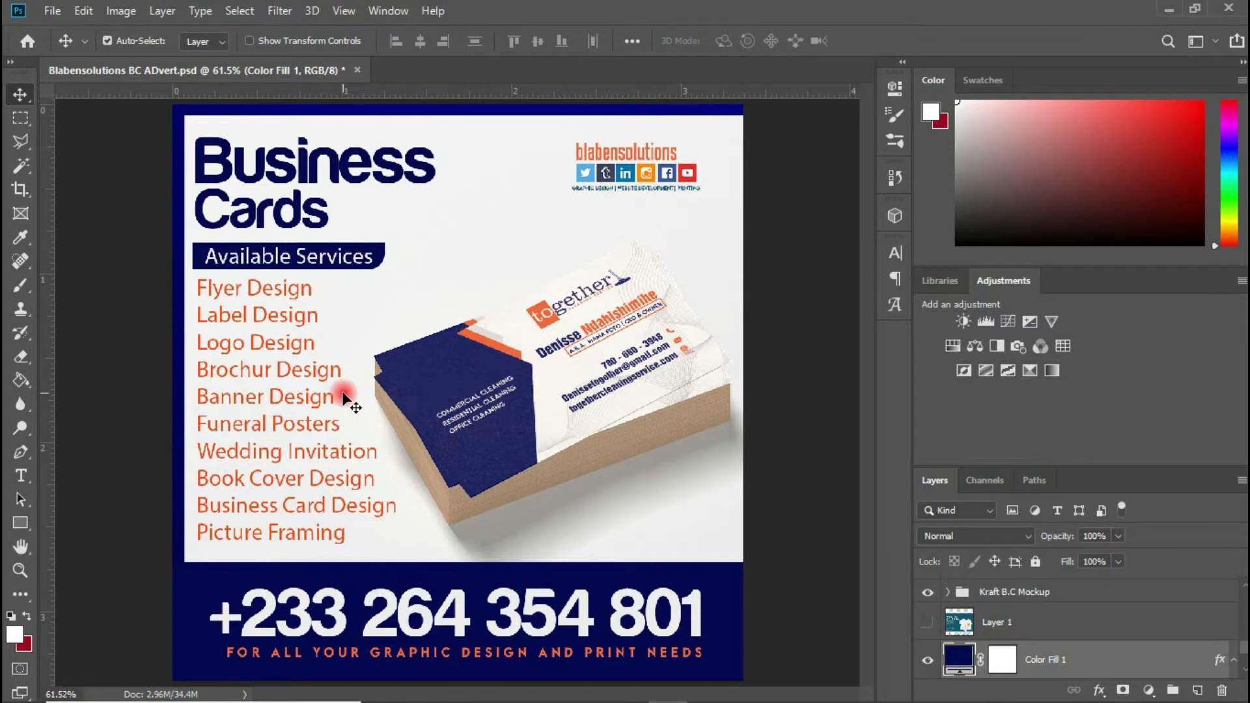
Step: Start a new document and name it "church poster"
{"action": "left_click", "coordinate": [53, 11]}
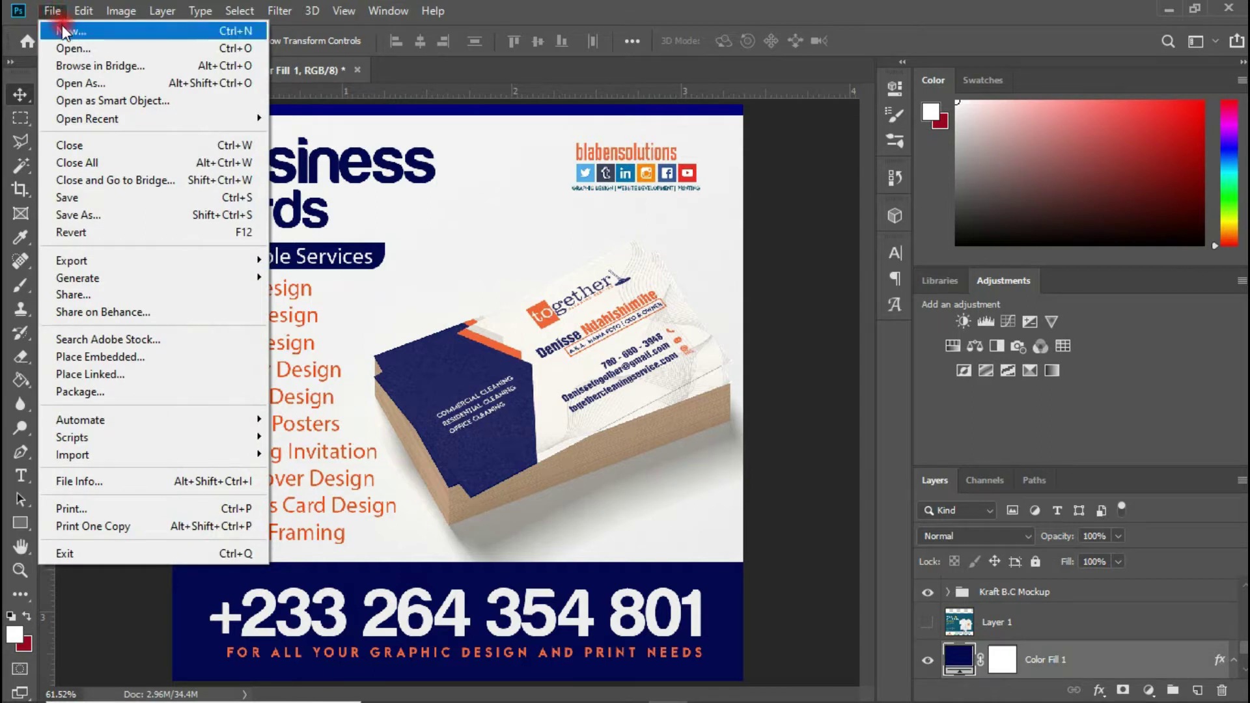
{"action": "left_click", "coordinate": [62, 27]}
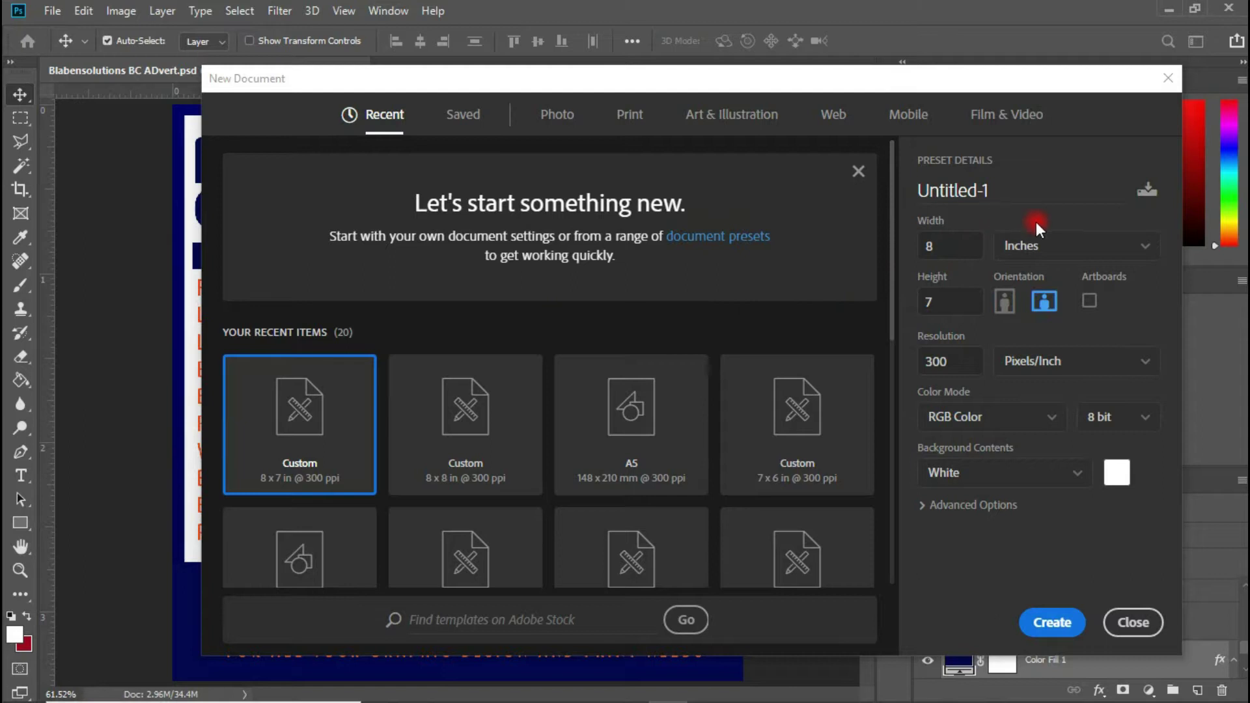
{"action": "left_click", "coordinate": [989, 192]}
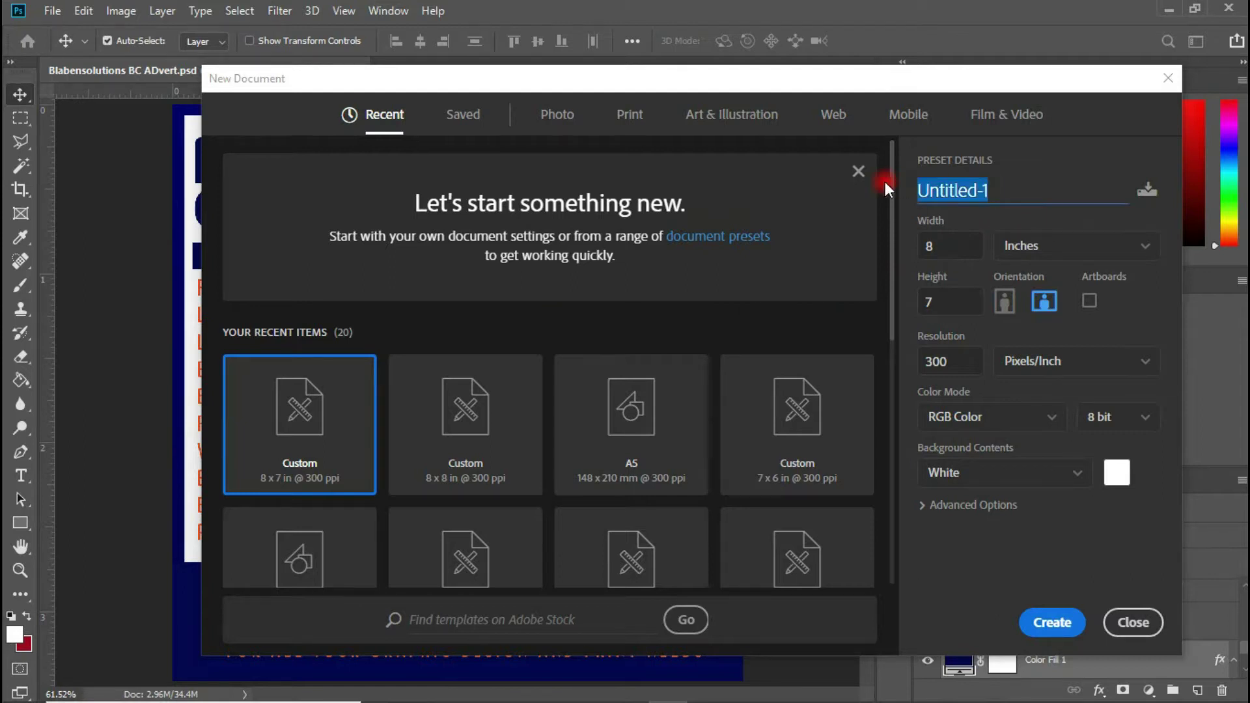
{"action": "type", "text": "chur"}
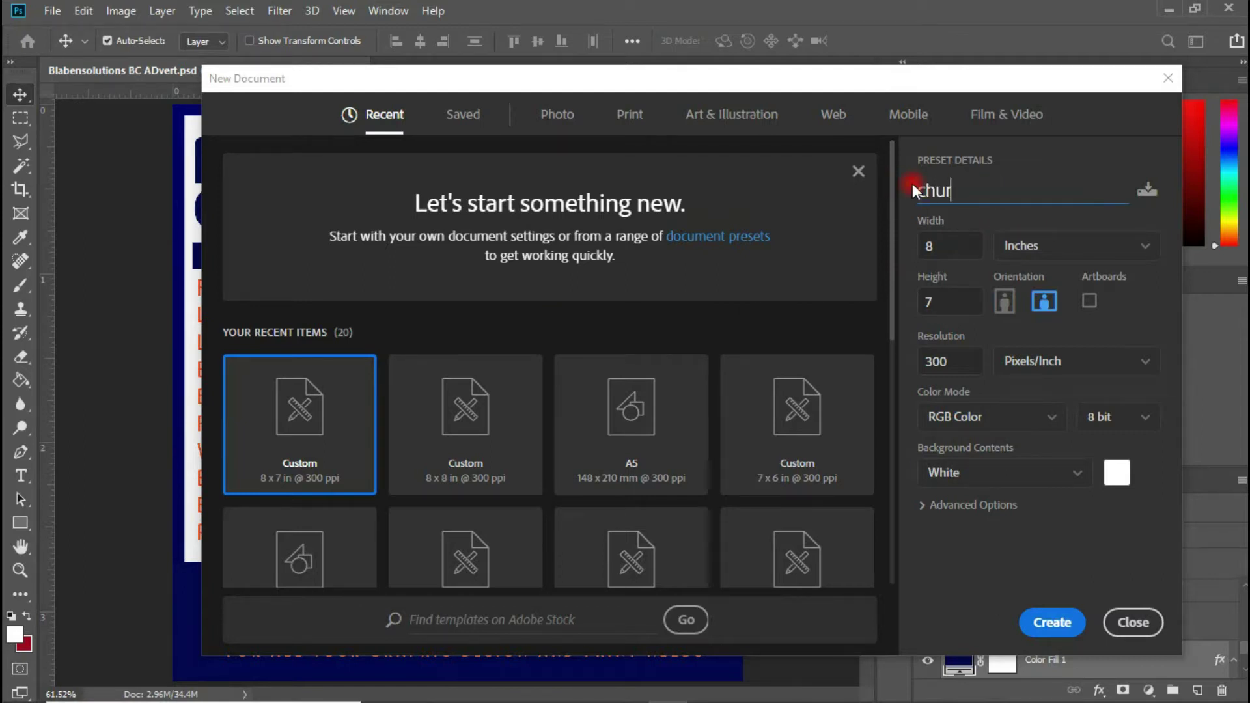
{"action": "type", "text": "ch poster"}
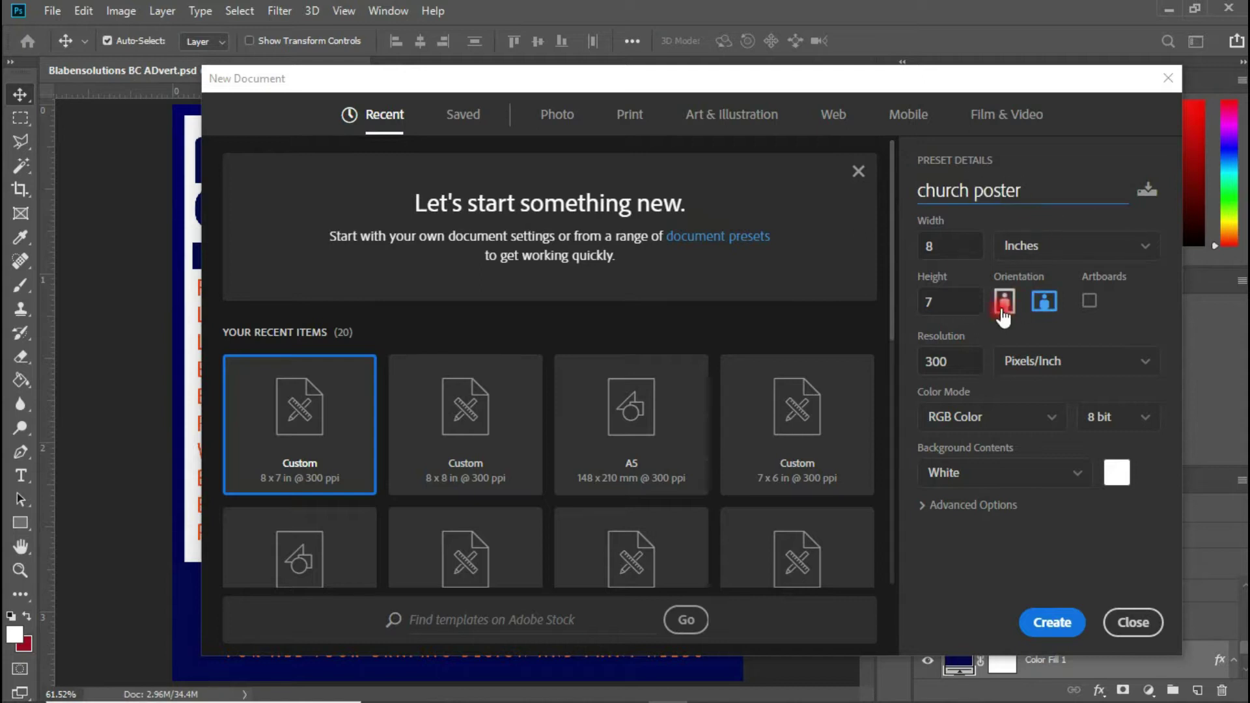
Step: Set the new document's size to 6 inches wide by 4 inches high and create it
{"action": "left_click", "coordinate": [920, 250]}
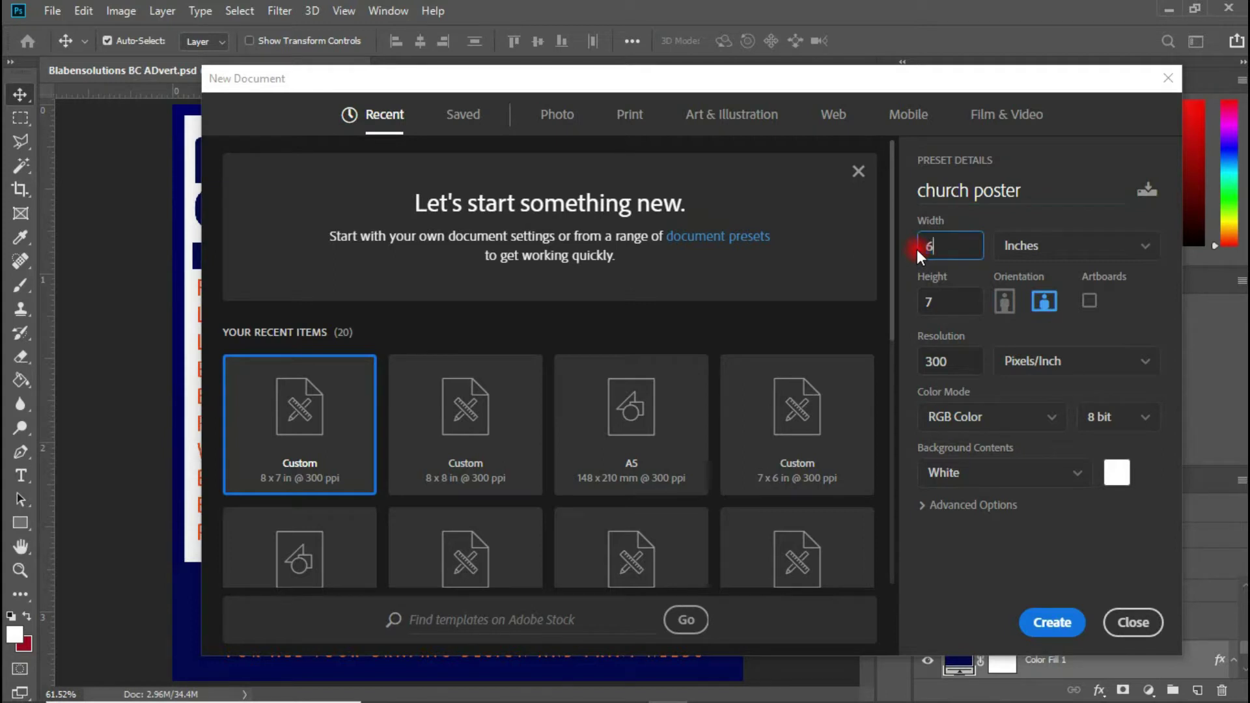
{"action": "type", "text": "6"}
{"action": "left_click", "coordinate": [930, 304]}
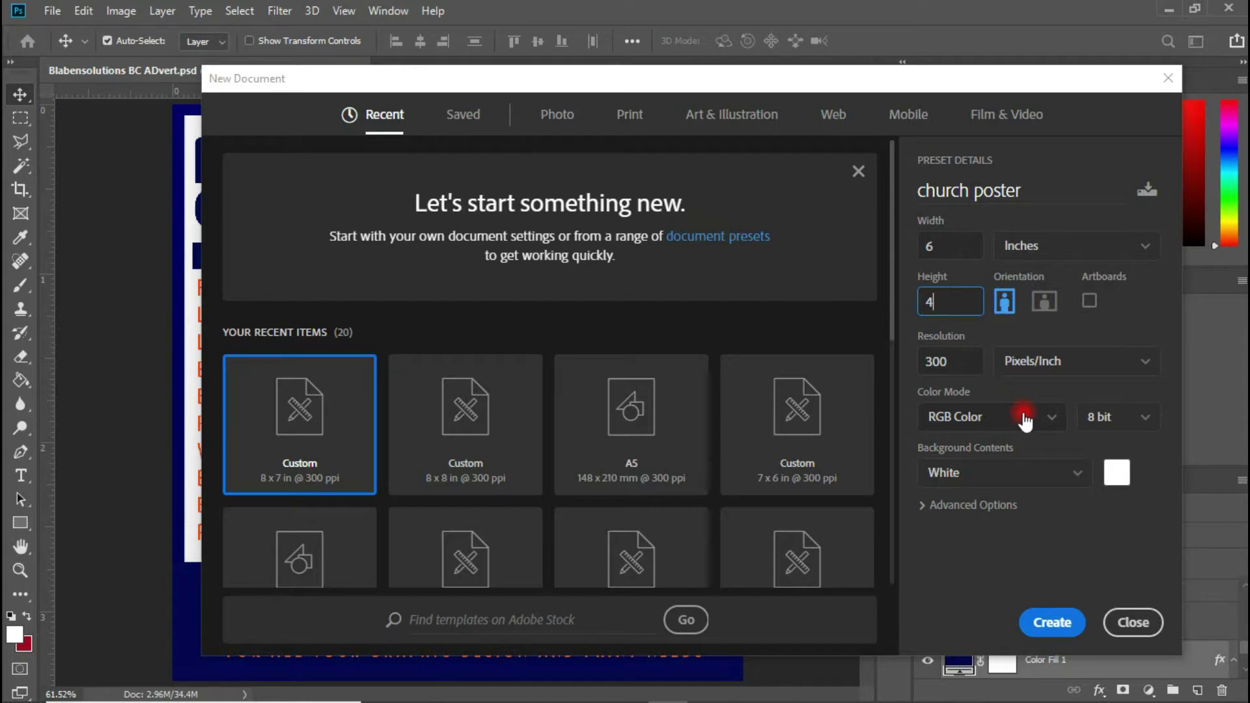
{"action": "left_click", "coordinate": [1052, 621]}
Step: Add a gradient fill layer above the background using the black-red-black gradient preset
{"action": "left_click", "coordinate": [928, 592]}
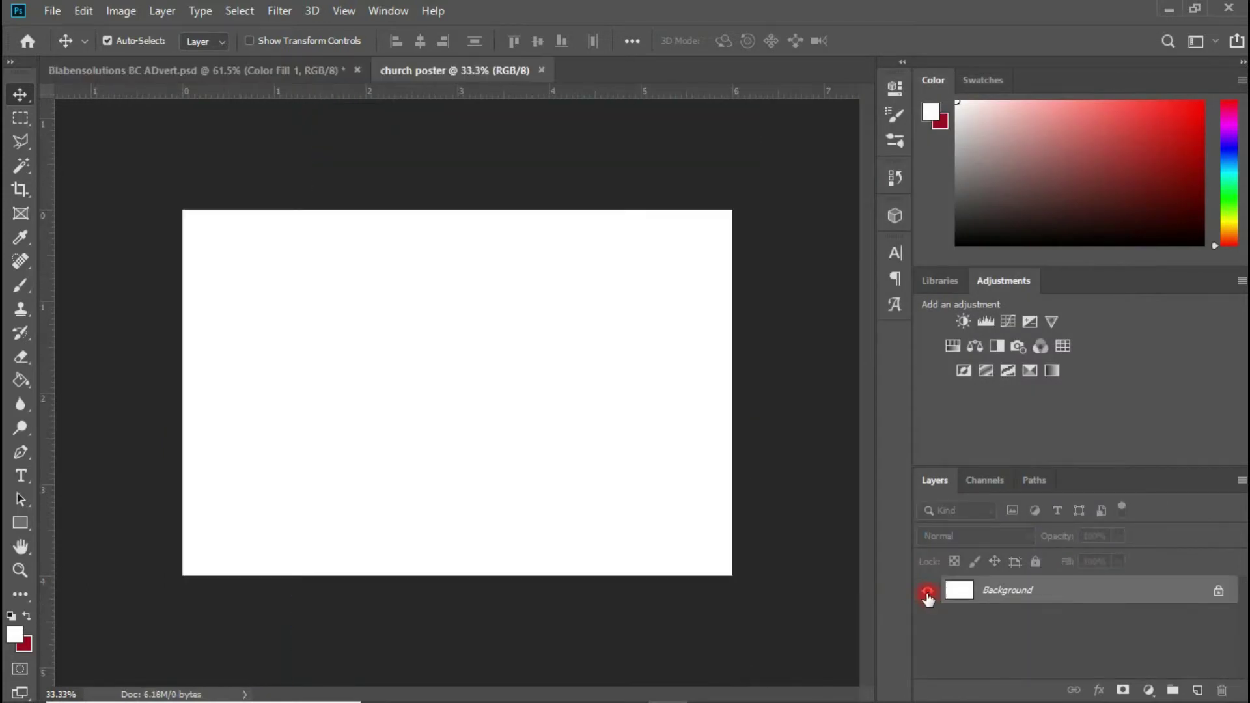
{"action": "key", "text": "ctrl+0"}
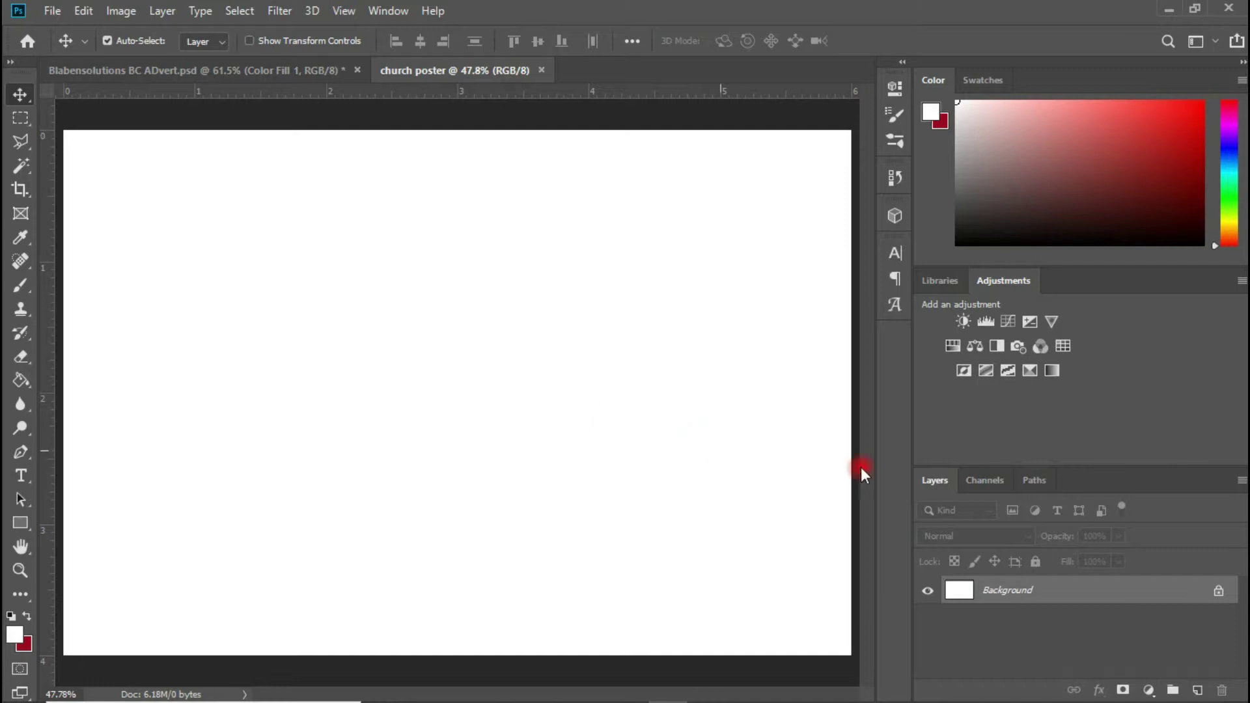
{"action": "left_click", "coordinate": [1149, 689]}
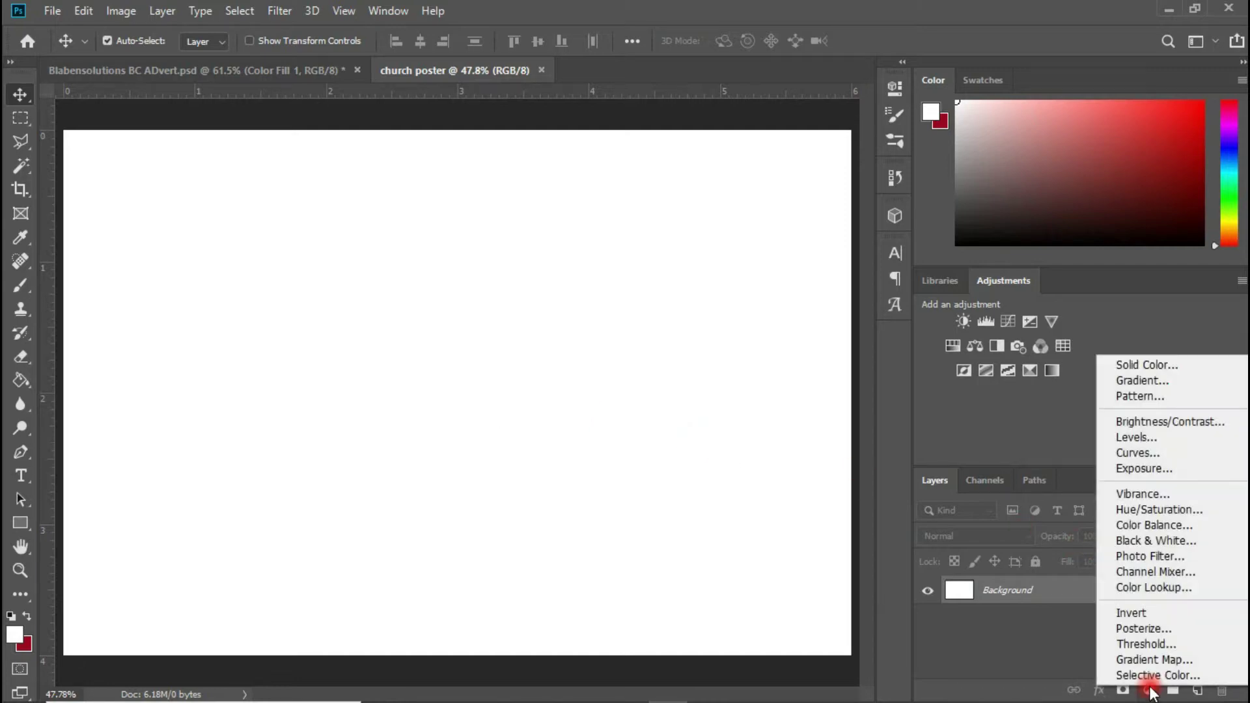
{"action": "left_click", "coordinate": [1153, 378]}
{"action": "left_click", "coordinate": [1050, 193]}
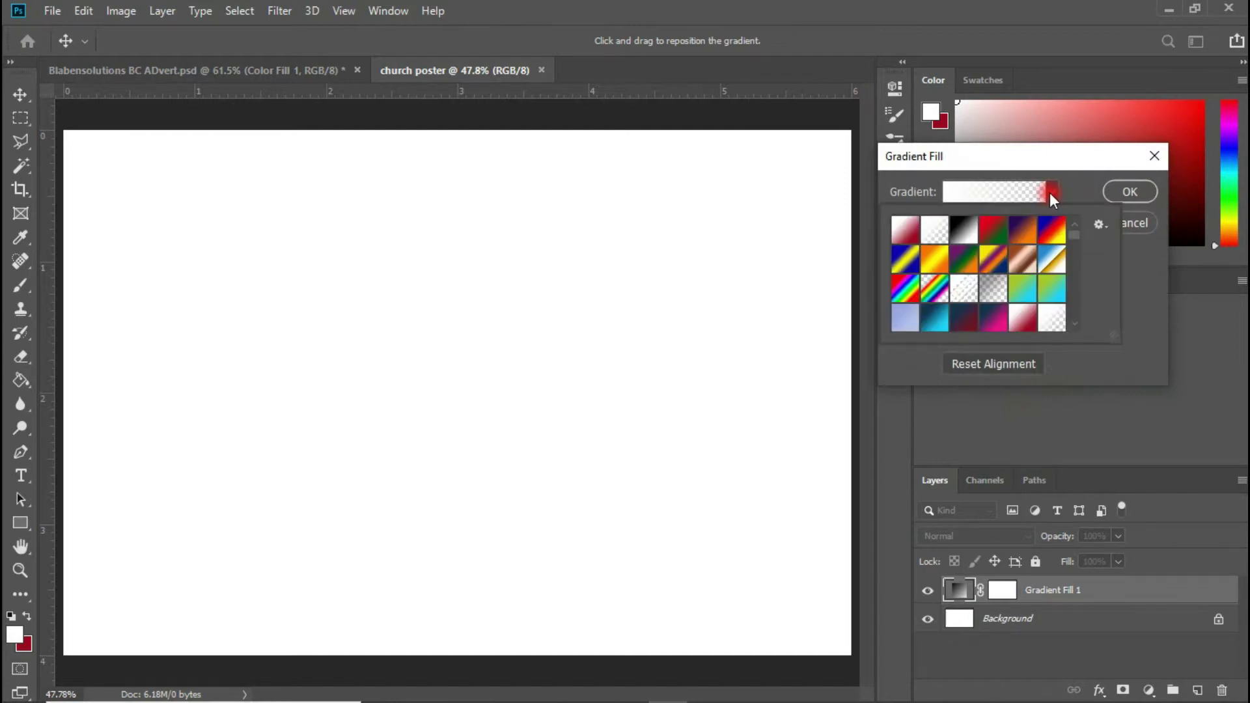
{"action": "left_click", "coordinate": [1013, 197]}
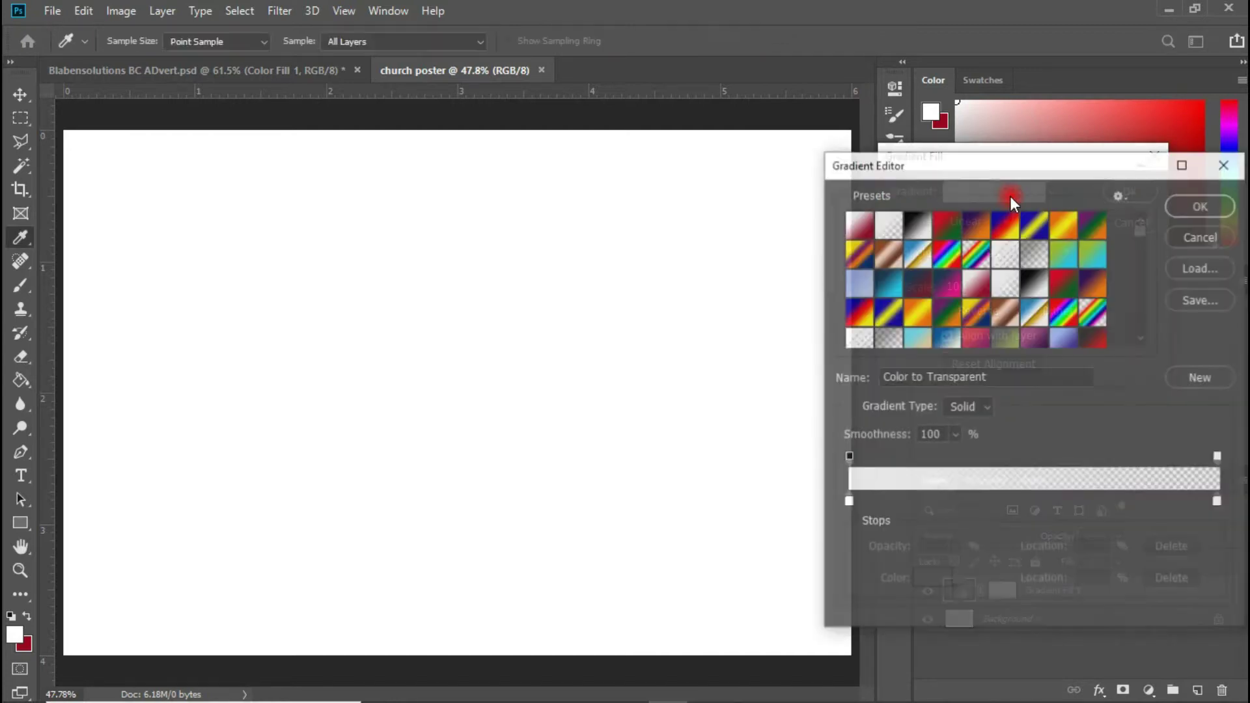
{"action": "left_click_drag", "start_coordinate": [1144, 229], "coordinate": [1134, 334]}
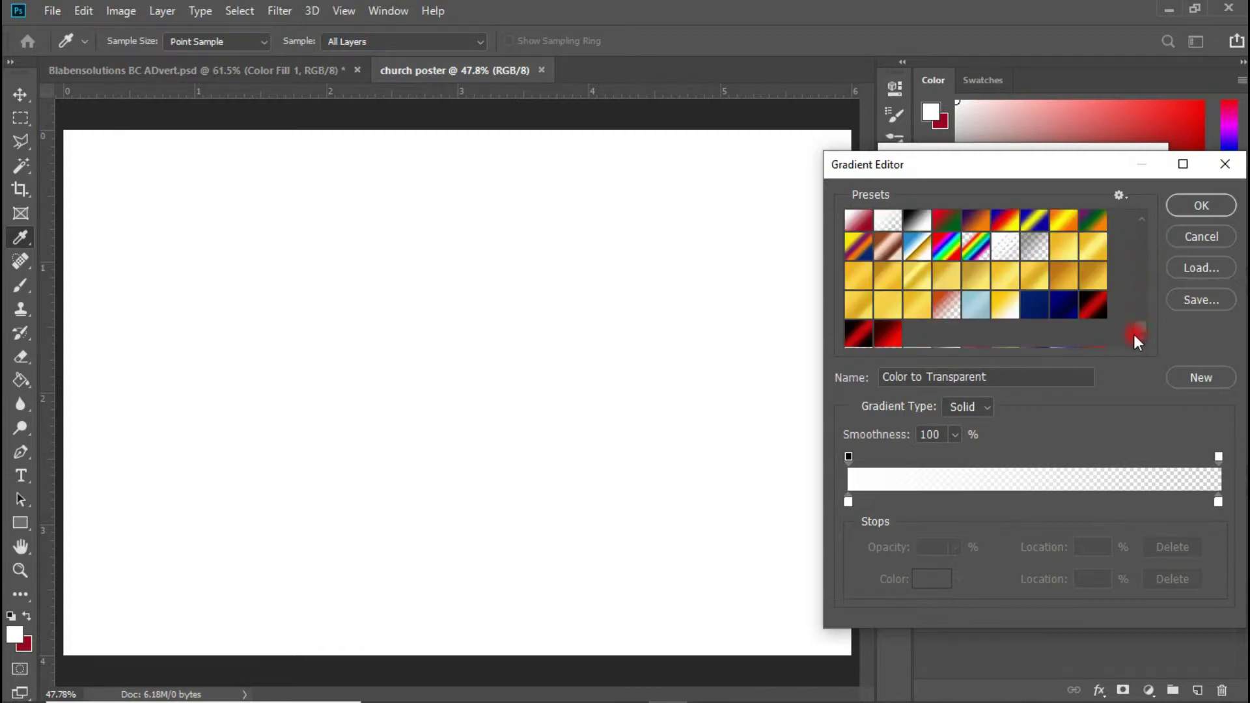
{"action": "left_click", "coordinate": [1093, 306]}
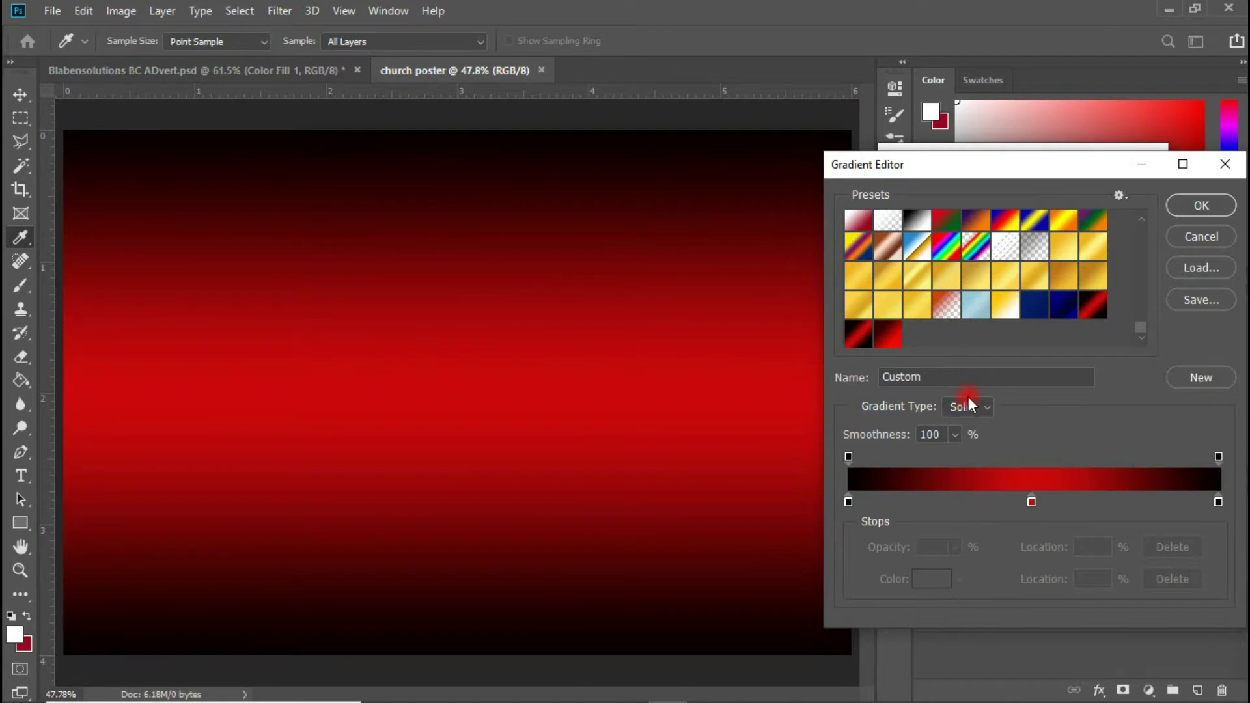
Step: Delete the gradient's black stop at 100%, move the red stop to location 100%, and accept the gradient
{"action": "left_click", "coordinate": [1218, 502]}
{"action": "left_click", "coordinate": [1079, 577]}
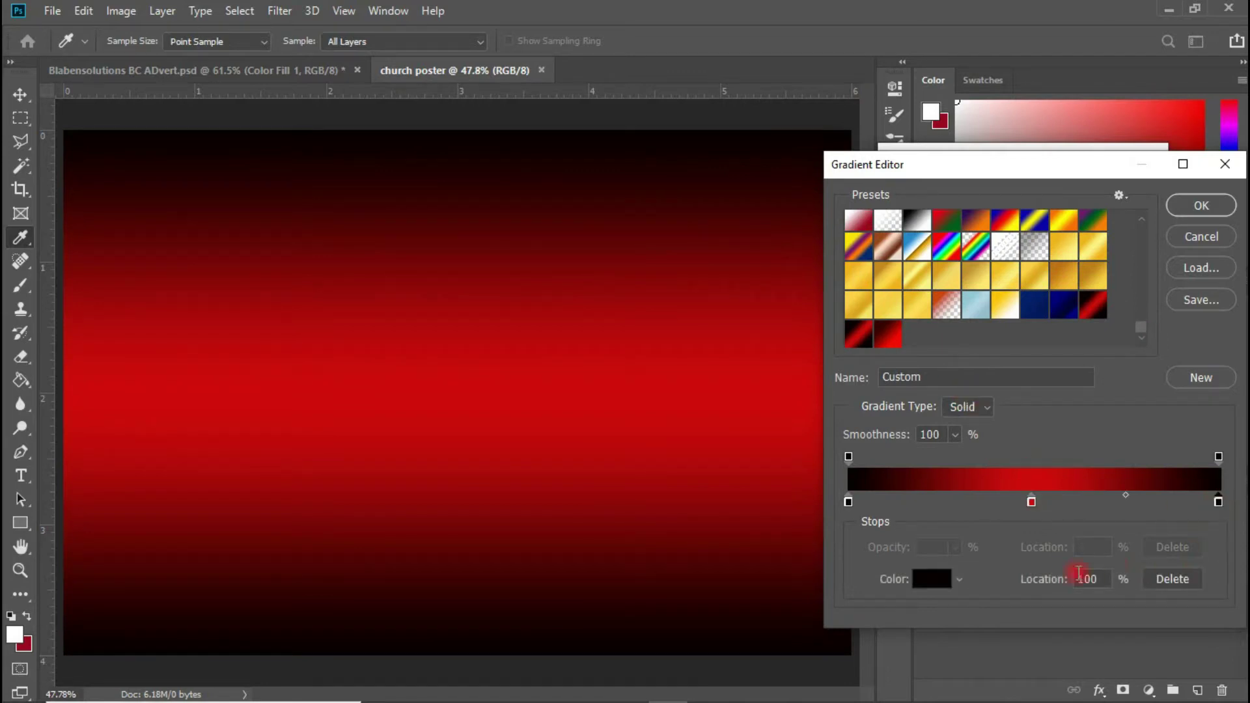
{"action": "left_click", "coordinate": [1153, 573]}
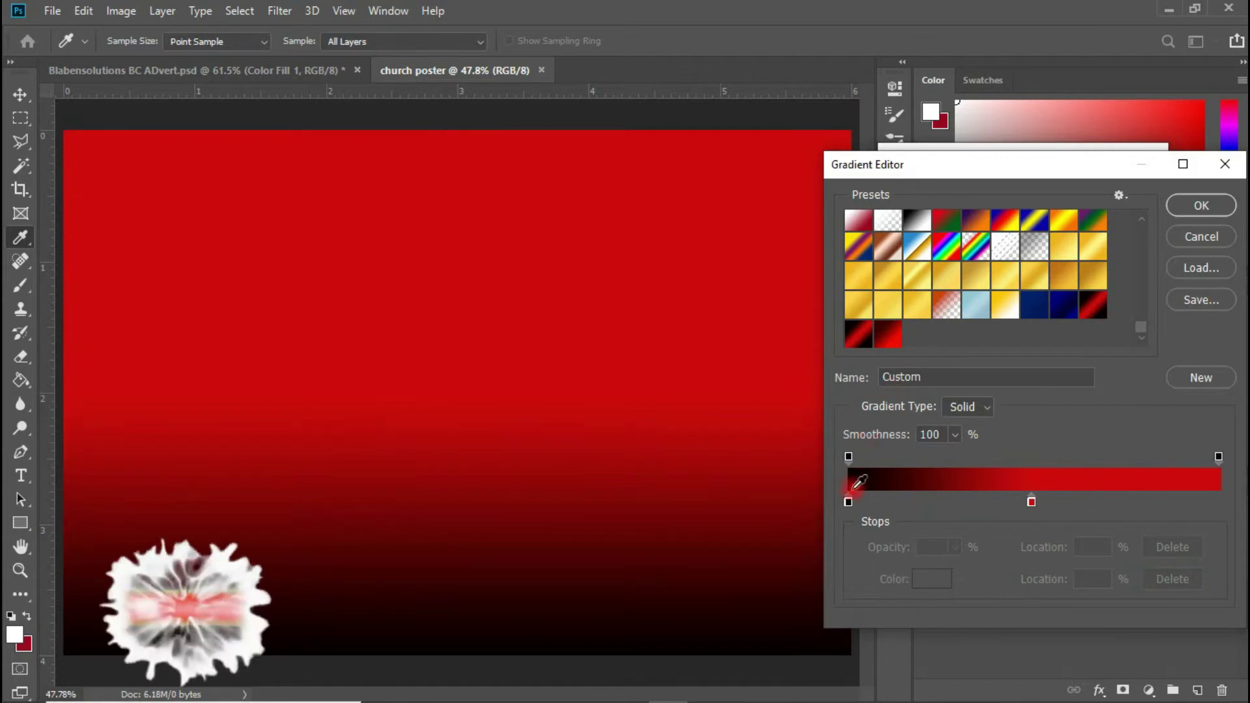
{"action": "left_click", "coordinate": [848, 500]}
{"action": "left_click_drag", "start_coordinate": [1031, 501], "coordinate": [1218, 501]}
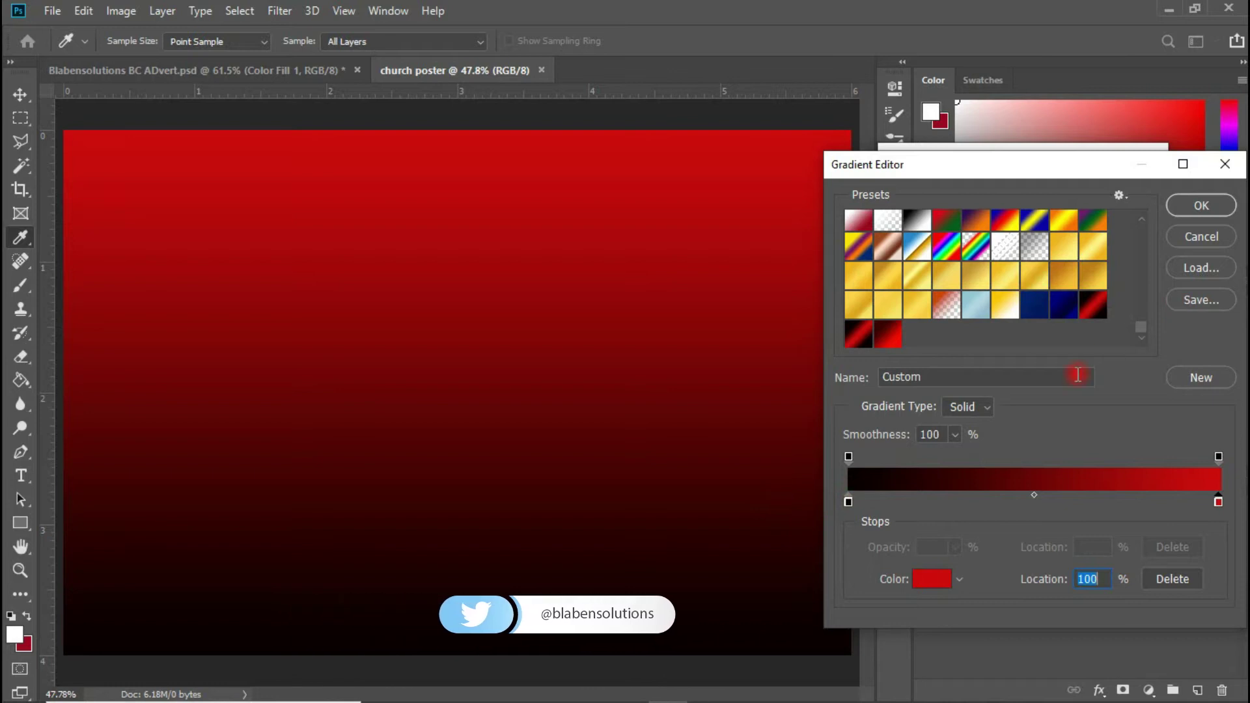
{"action": "left_click", "coordinate": [1212, 210]}
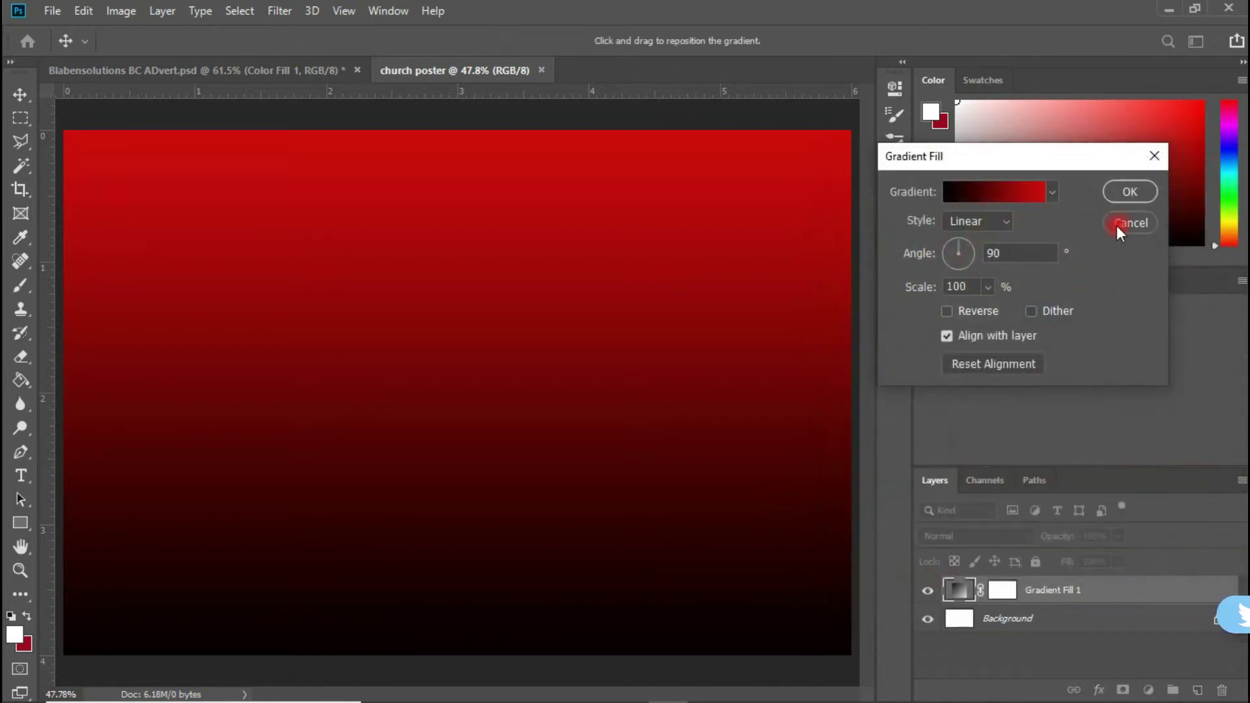
Step: Set the gradient fill's angle to about 13.3° and its dark stop's colour to #151212
{"action": "mouse_move", "coordinate": [960, 240]}
{"action": "left_mouse_down"}
{"action": "mouse_move", "coordinate": [986, 264]}
{"action": "mouse_move", "coordinate": [935, 260]}
{"action": "mouse_move", "coordinate": [954, 233]}
{"action": "mouse_move", "coordinate": [982, 229]}
{"action": "mouse_move", "coordinate": [982, 249]}
{"action": "left_mouse_up"}
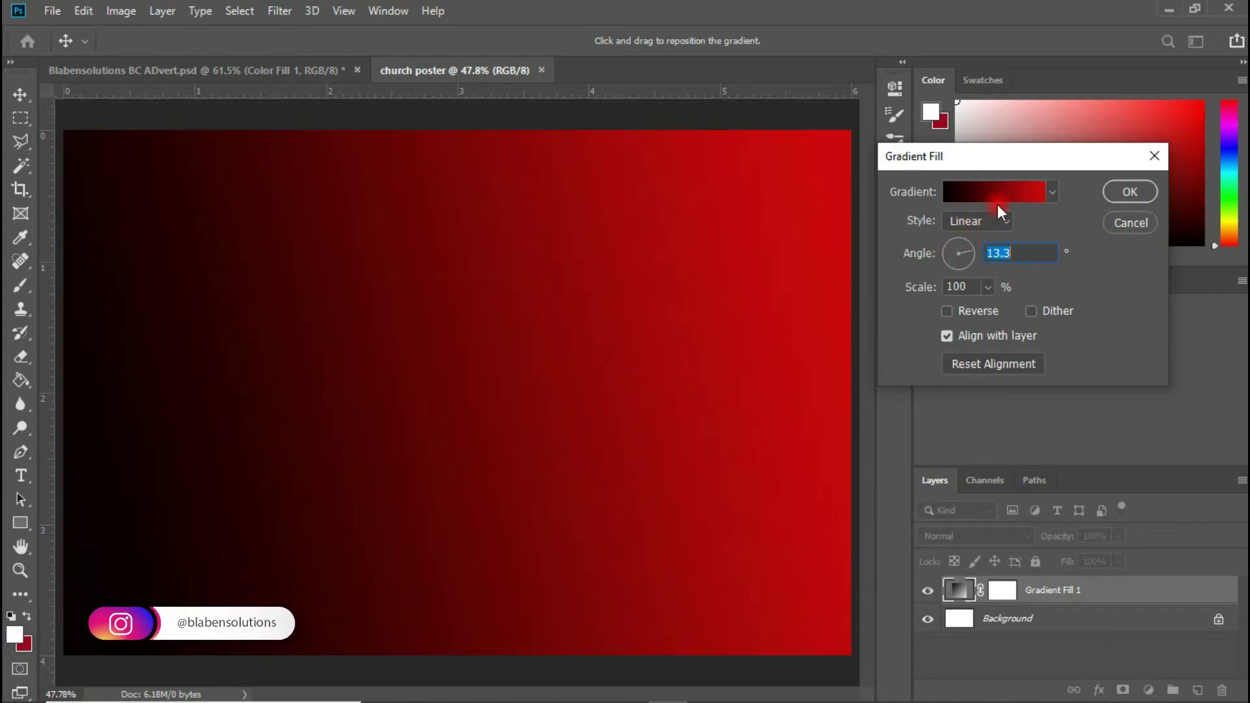
{"action": "left_click", "coordinate": [997, 204]}
{"action": "left_click", "coordinate": [849, 503]}
{"action": "left_click", "coordinate": [927, 578]}
{"action": "mouse_move", "coordinate": [847, 533]}
{"action": "left_mouse_down"}
{"action": "mouse_move", "coordinate": [787, 527]}
{"action": "mouse_move", "coordinate": [771, 540]}
{"action": "mouse_move", "coordinate": [775, 561]}
{"action": "left_mouse_up"}
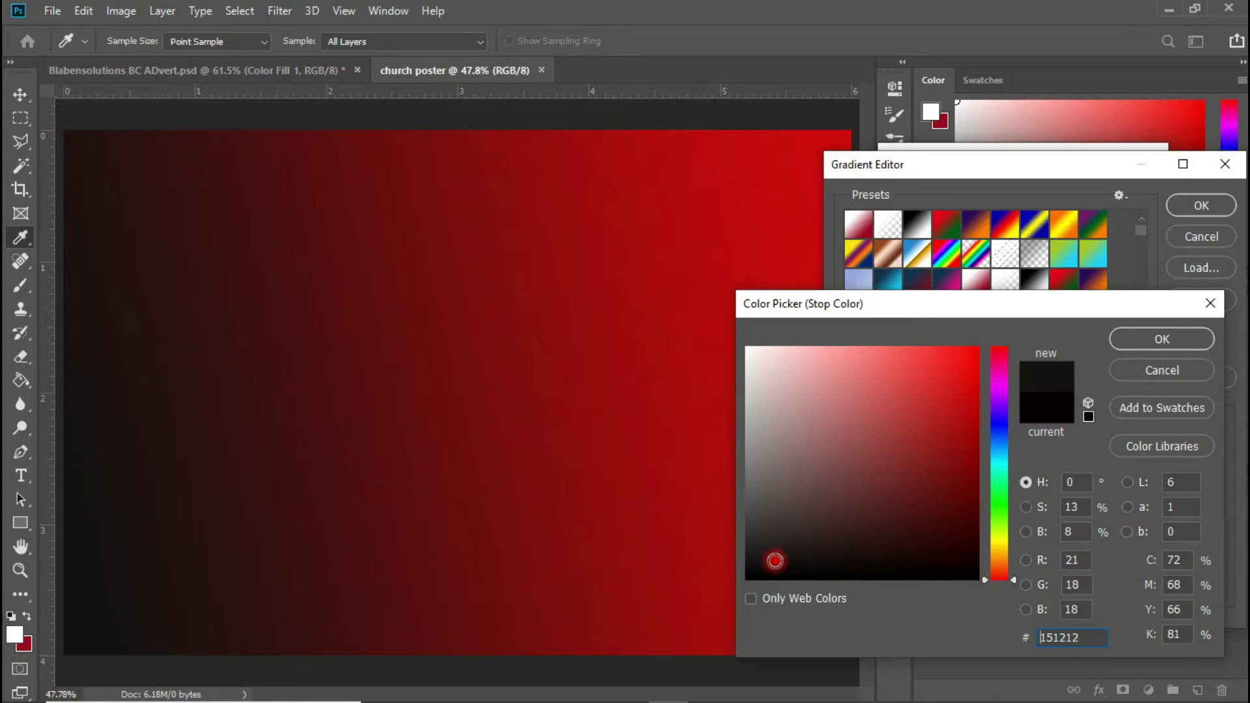
{"action": "left_click", "coordinate": [1140, 339]}
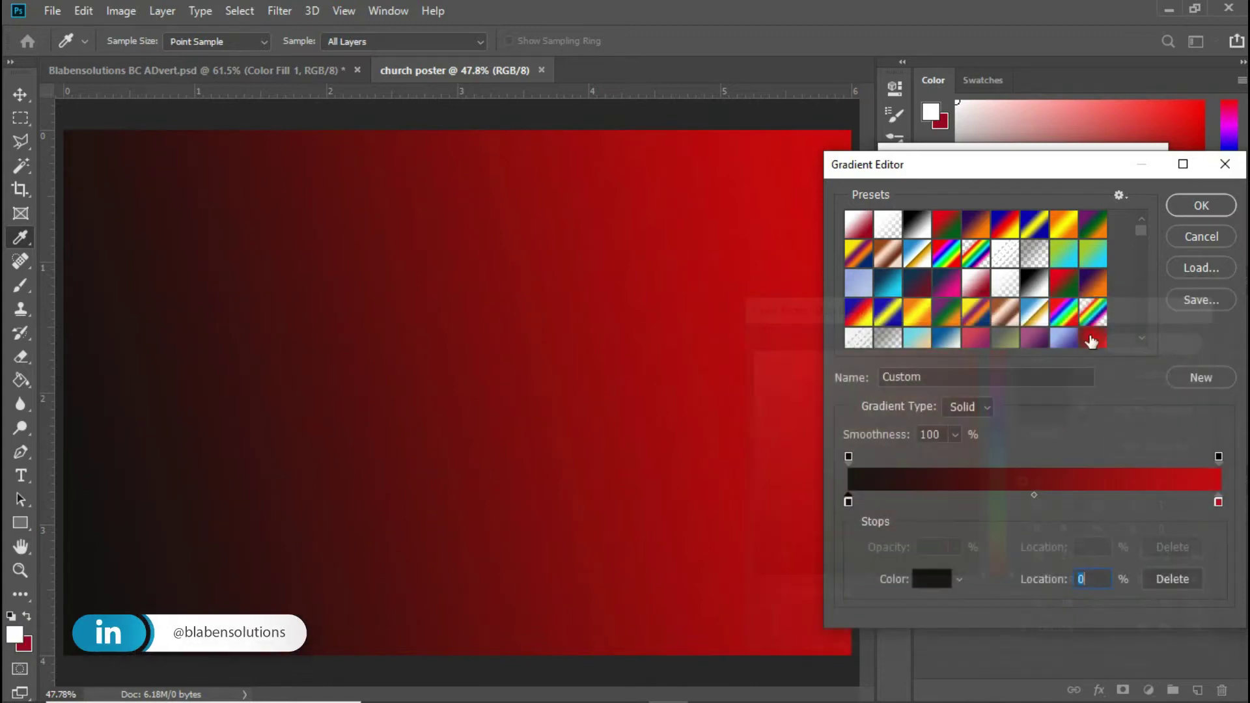
Step: Apply the dark-red-to-bright-red gradient preset and confirm #350201 as the dark stop's colour
{"action": "left_click_drag", "start_coordinate": [1142, 233], "coordinate": [1143, 326]}
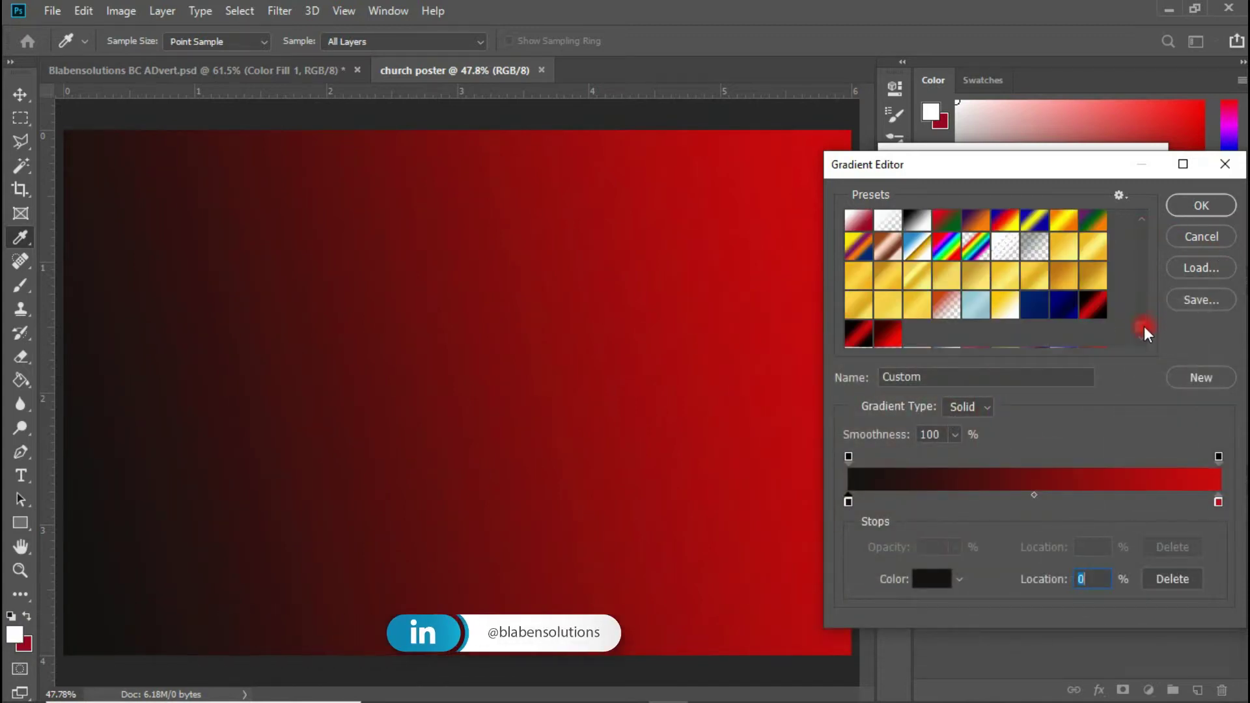
{"action": "left_click", "coordinate": [891, 340]}
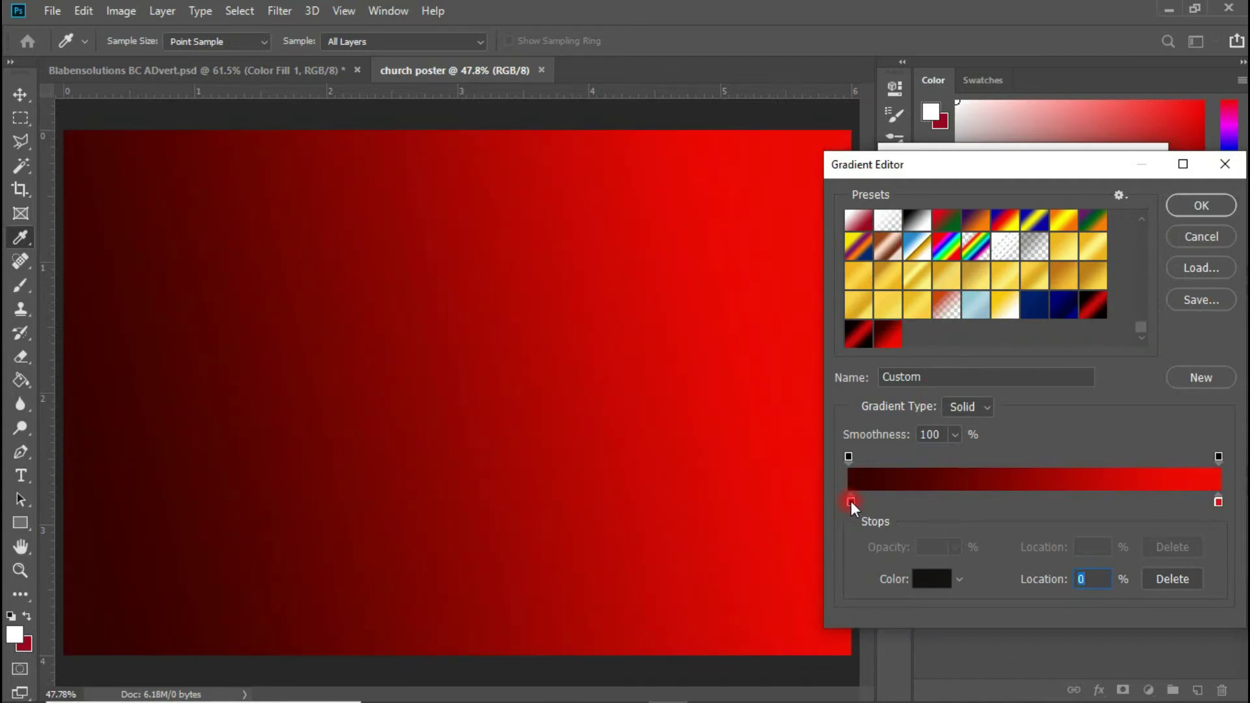
{"action": "left_click", "coordinate": [931, 579]}
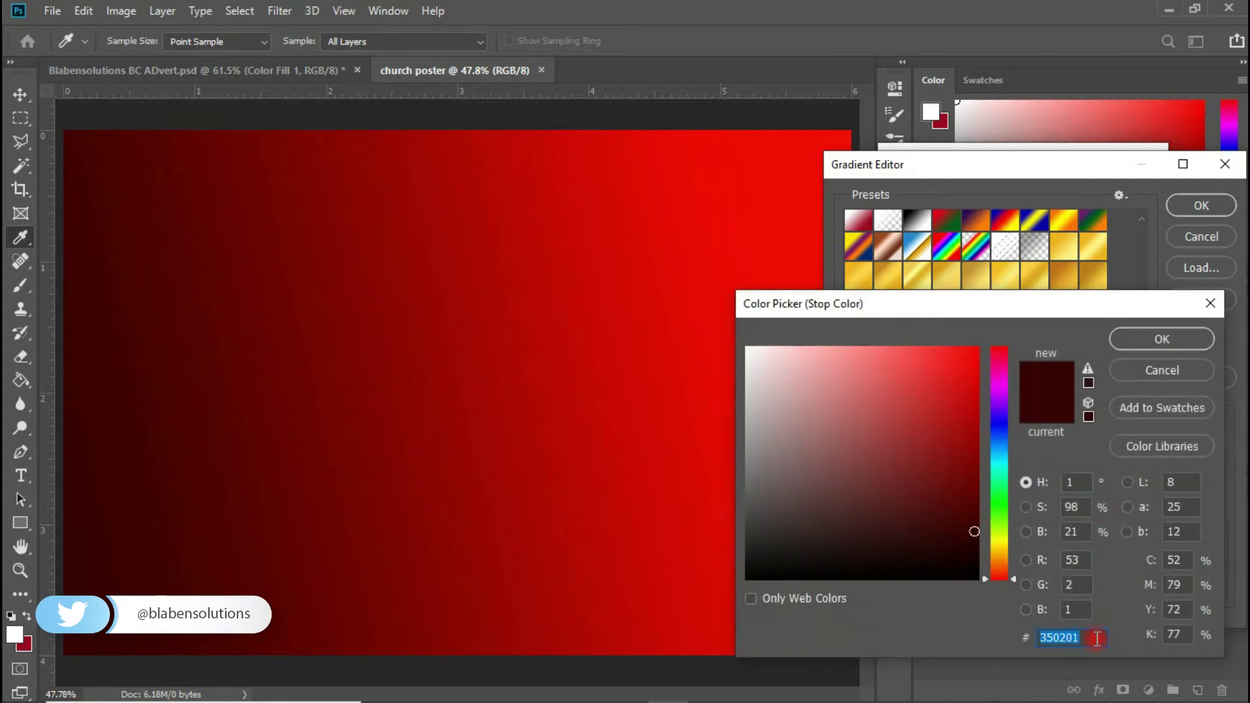
{"action": "left_click", "coordinate": [1146, 335]}
Step: Confirm #ff0801 as the bright stop's colour and accept the gradient fill
{"action": "left_click", "coordinate": [1219, 502]}
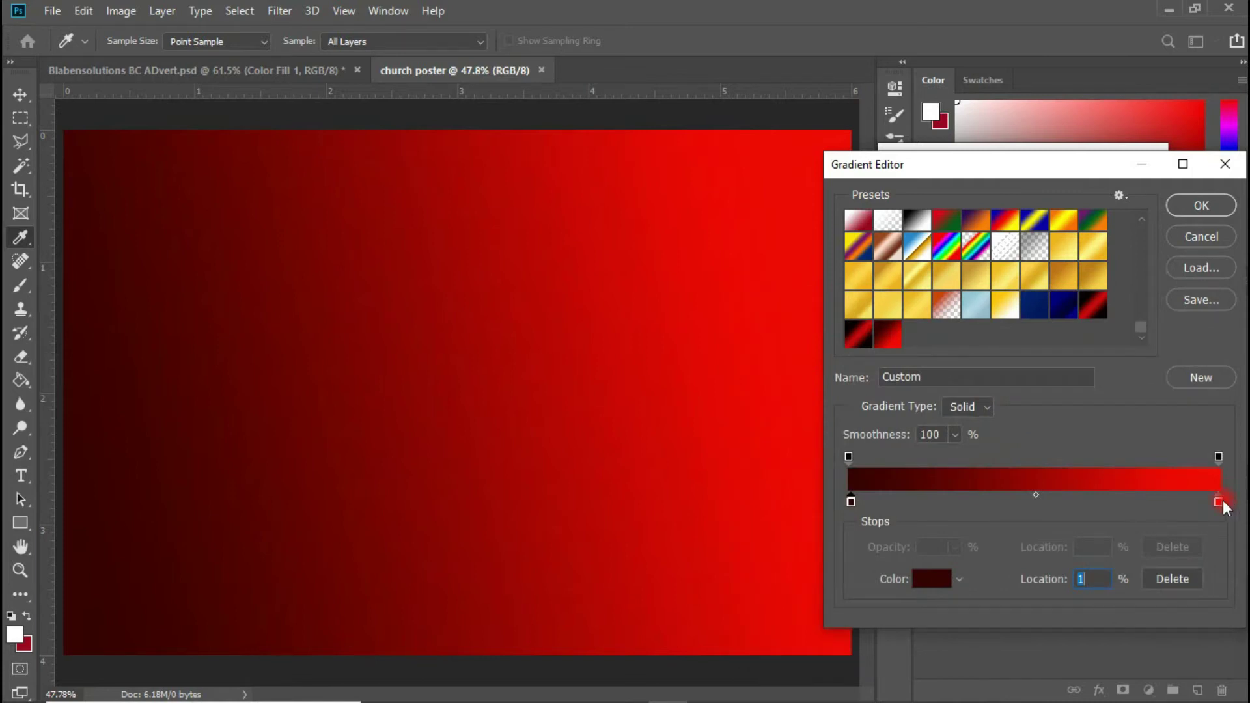
{"action": "left_click", "coordinate": [1222, 501]}
{"action": "left_click", "coordinate": [929, 578]}
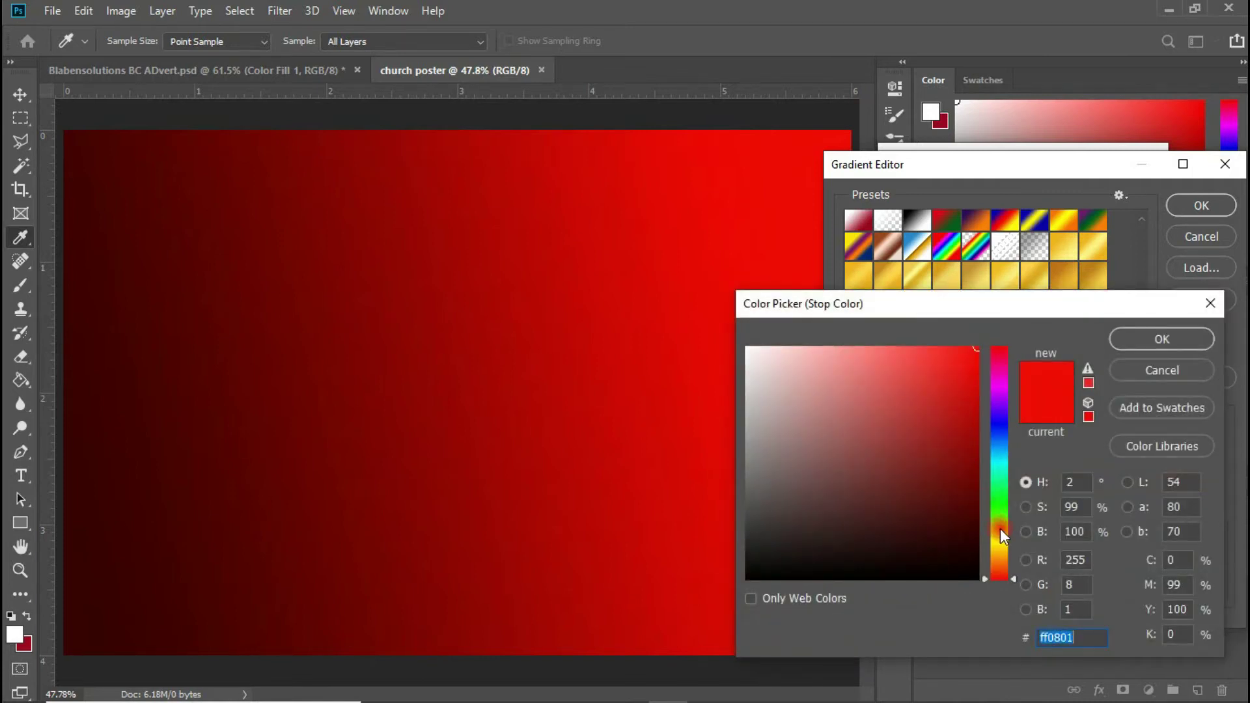
{"action": "left_click", "coordinate": [1146, 338]}
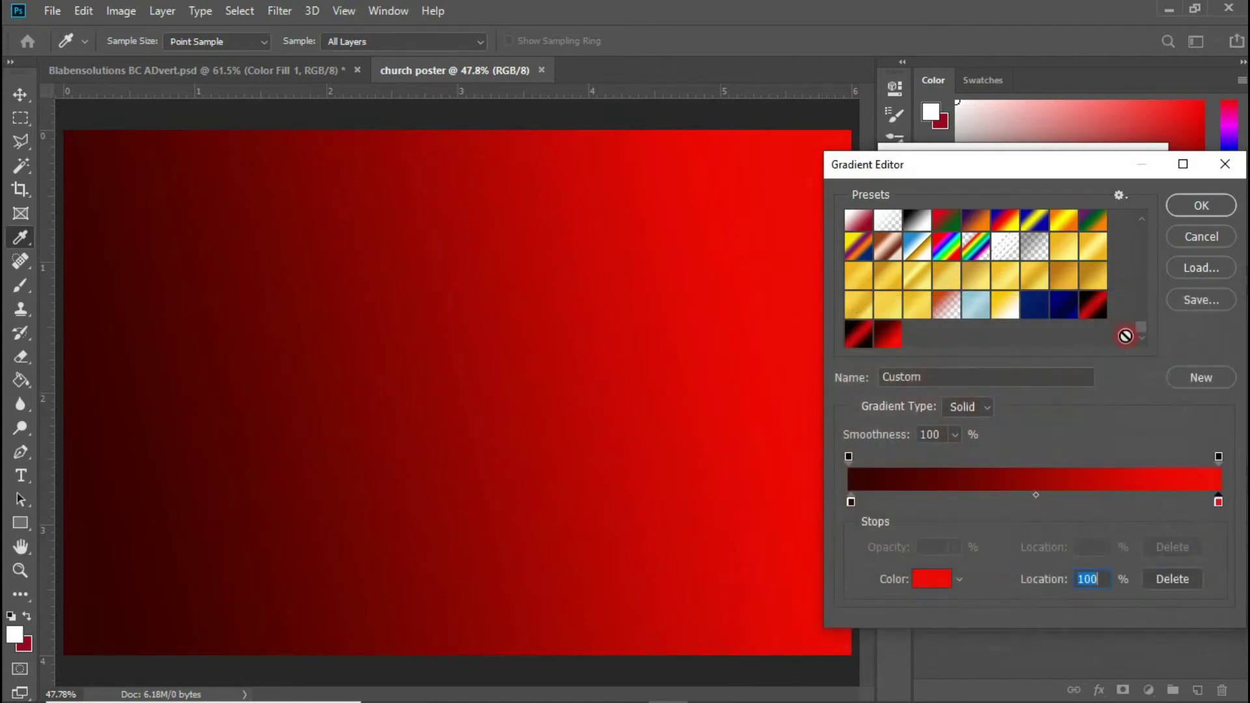
{"action": "left_click", "coordinate": [1202, 206]}
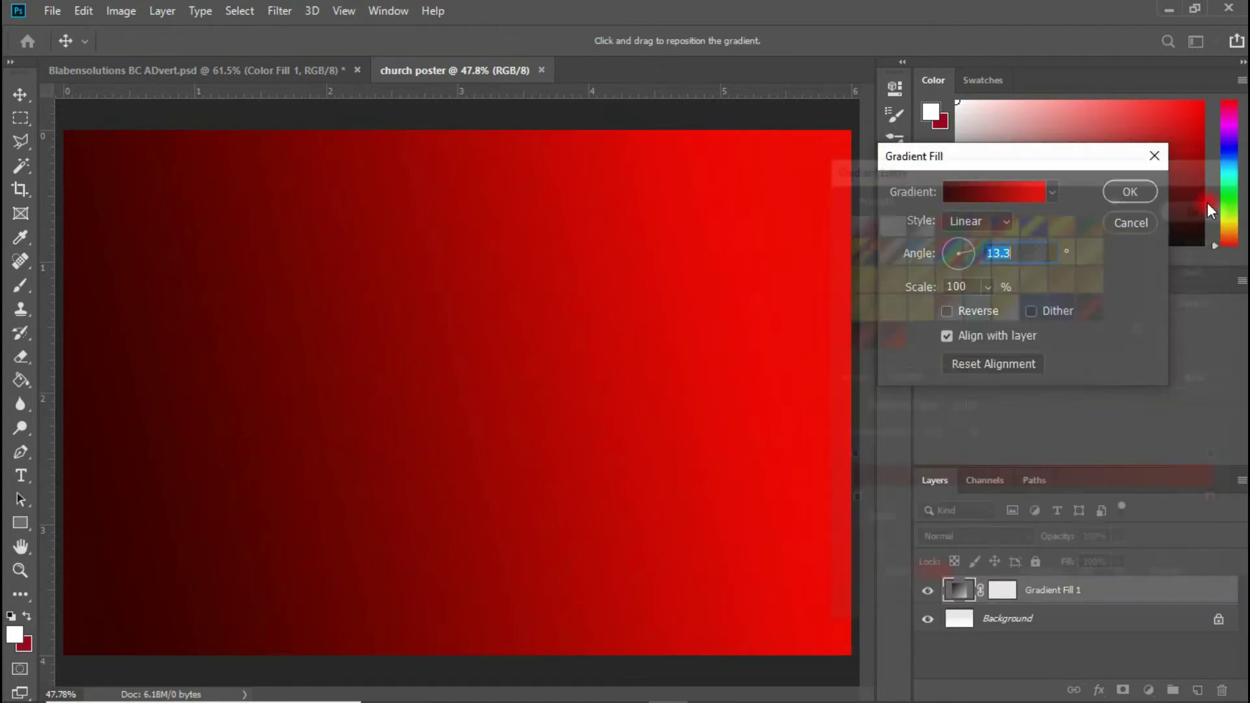
{"action": "left_click", "coordinate": [1122, 193]}
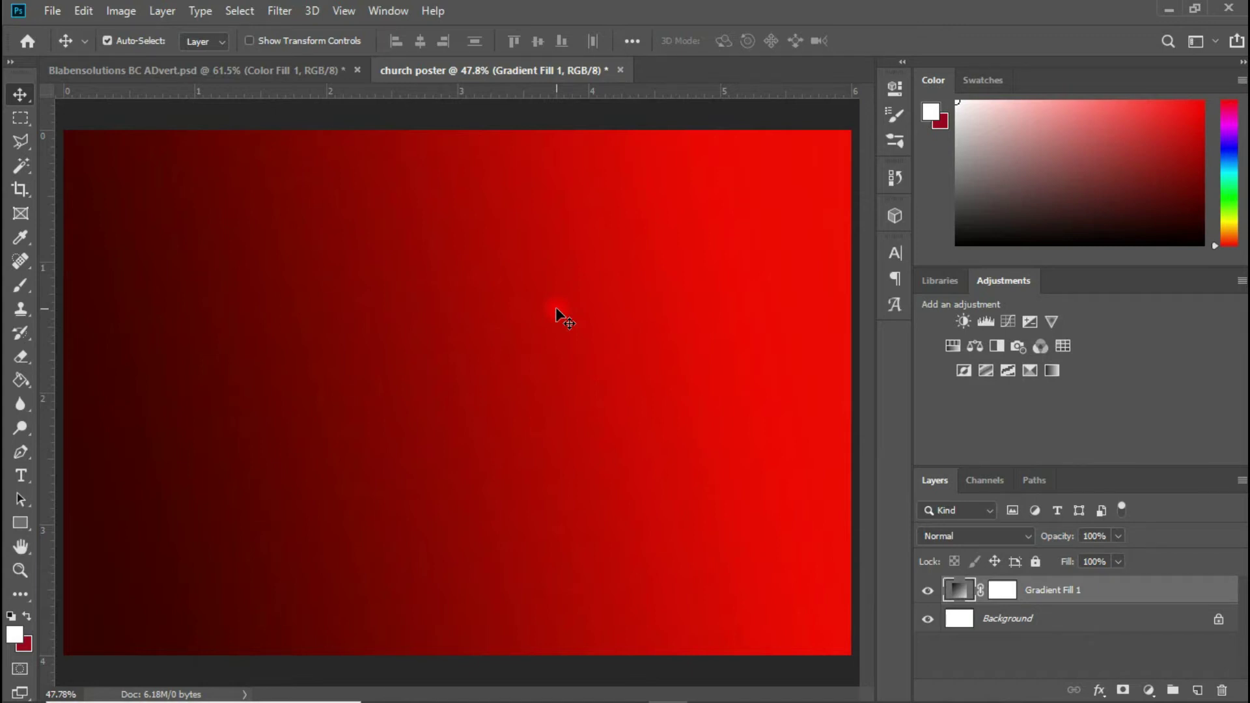
Step: Switch to the Church resource 821 folder in File Explorer and examine the poster's text in the Notepad notes
{"action": "mouse_move", "coordinate": [524, 699]}
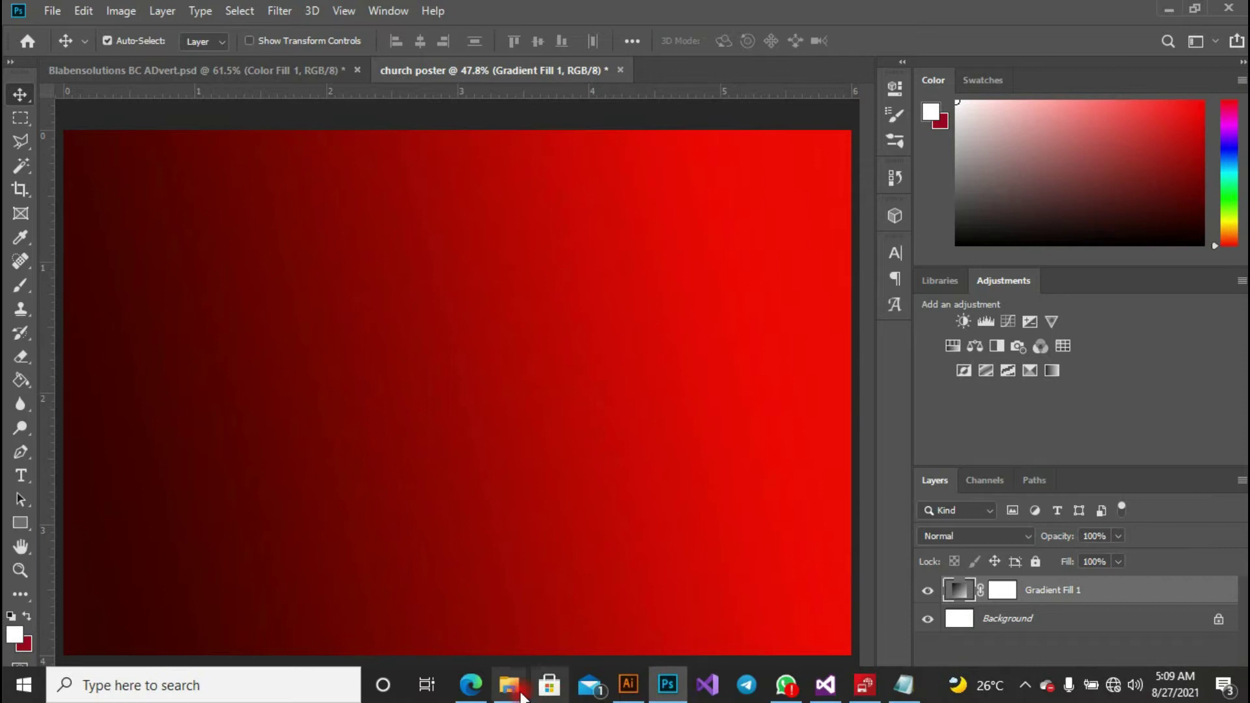
{"action": "left_click", "coordinate": [373, 618]}
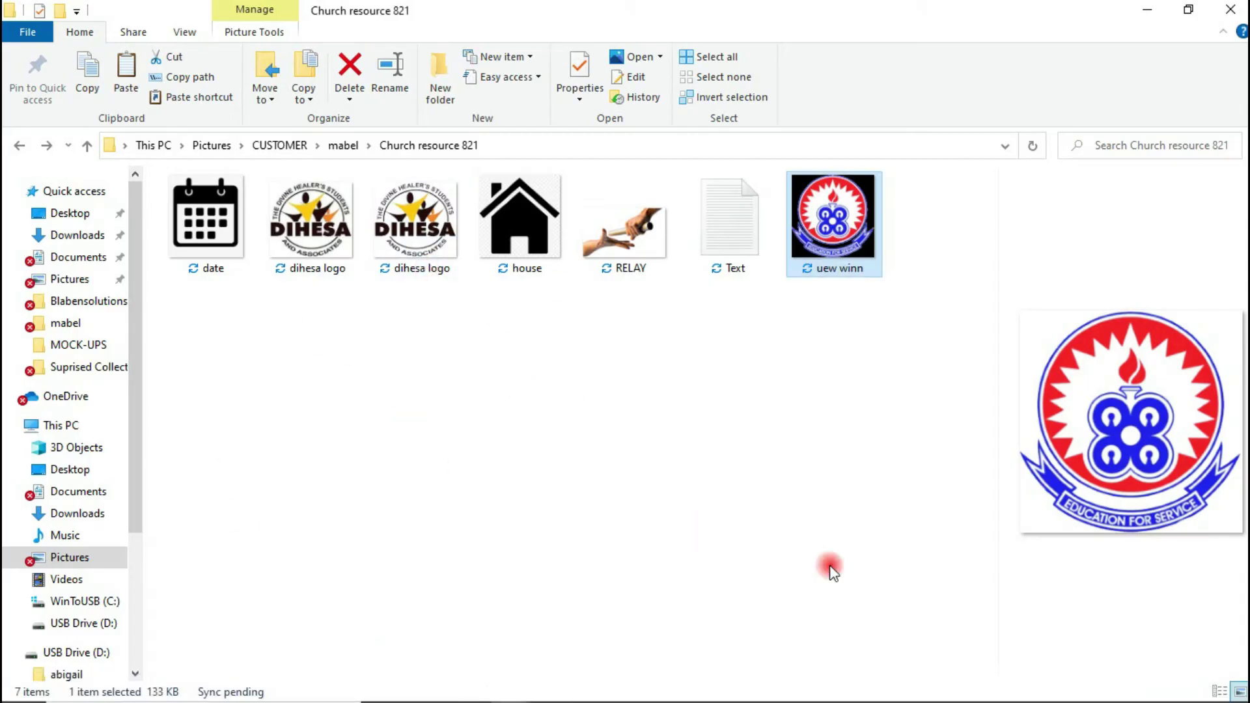
{"action": "left_click", "coordinate": [904, 689]}
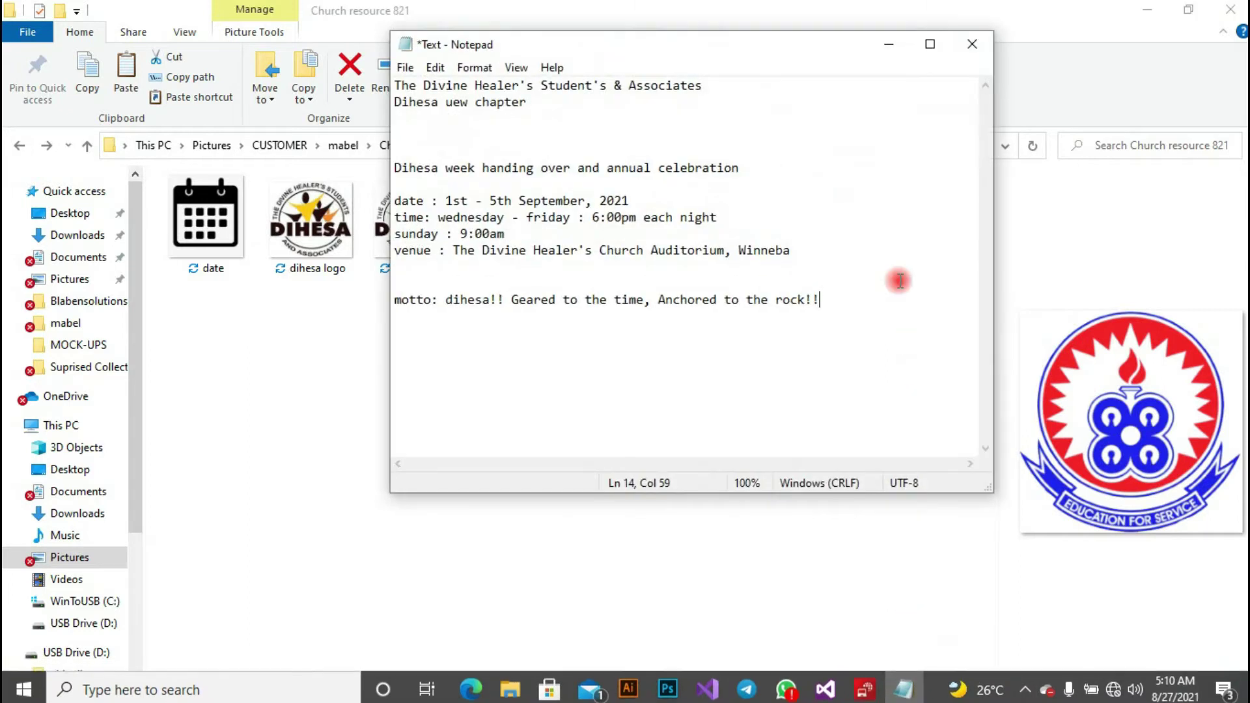
{"action": "left_click_drag", "start_coordinate": [743, 46], "coordinate": [978, 84]}
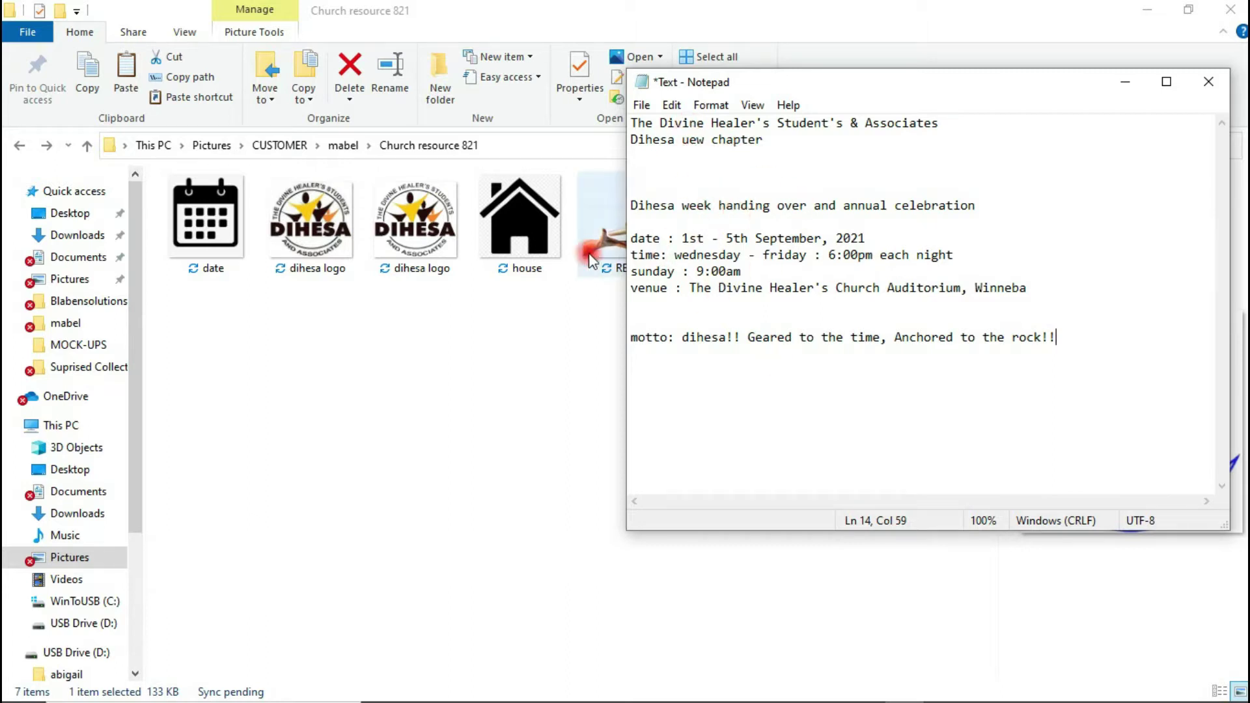
Step: Place the RELAY image from the resource folder on the poster, scale it to about 148% and position it against the upper-right corner
{"action": "left_click", "coordinate": [606, 368]}
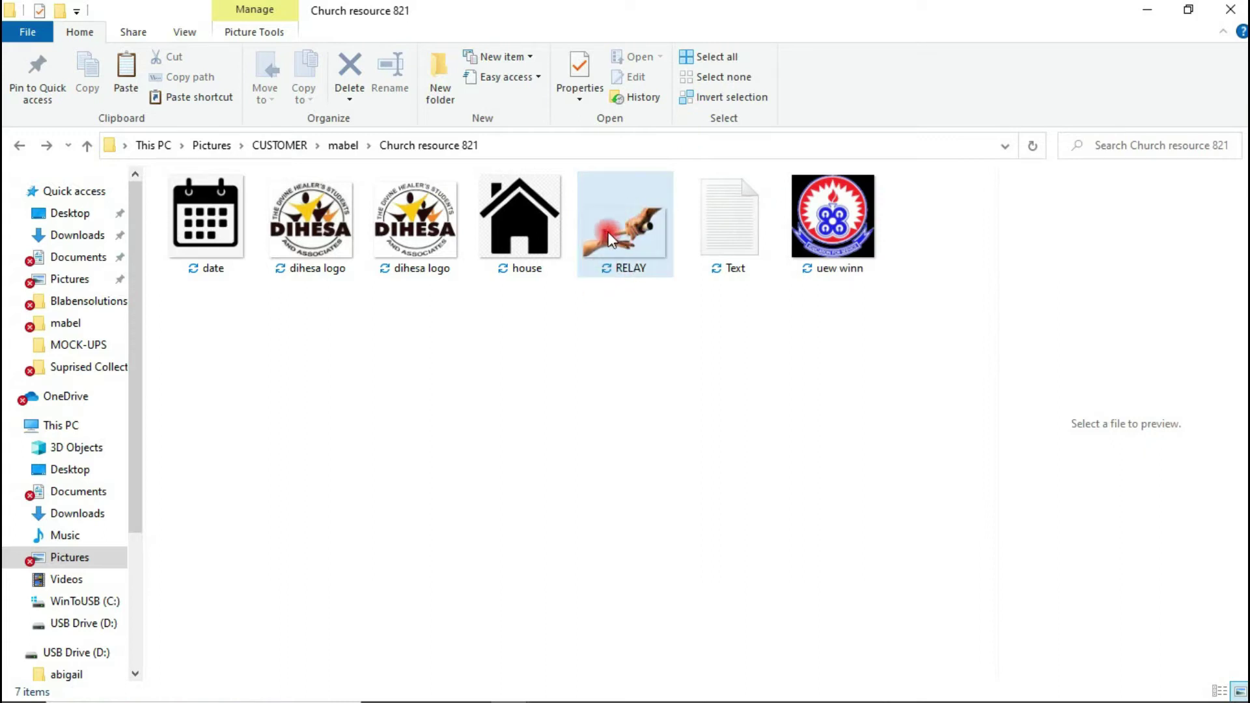
{"action": "left_click_drag", "start_coordinate": [603, 229], "coordinate": [525, 457]}
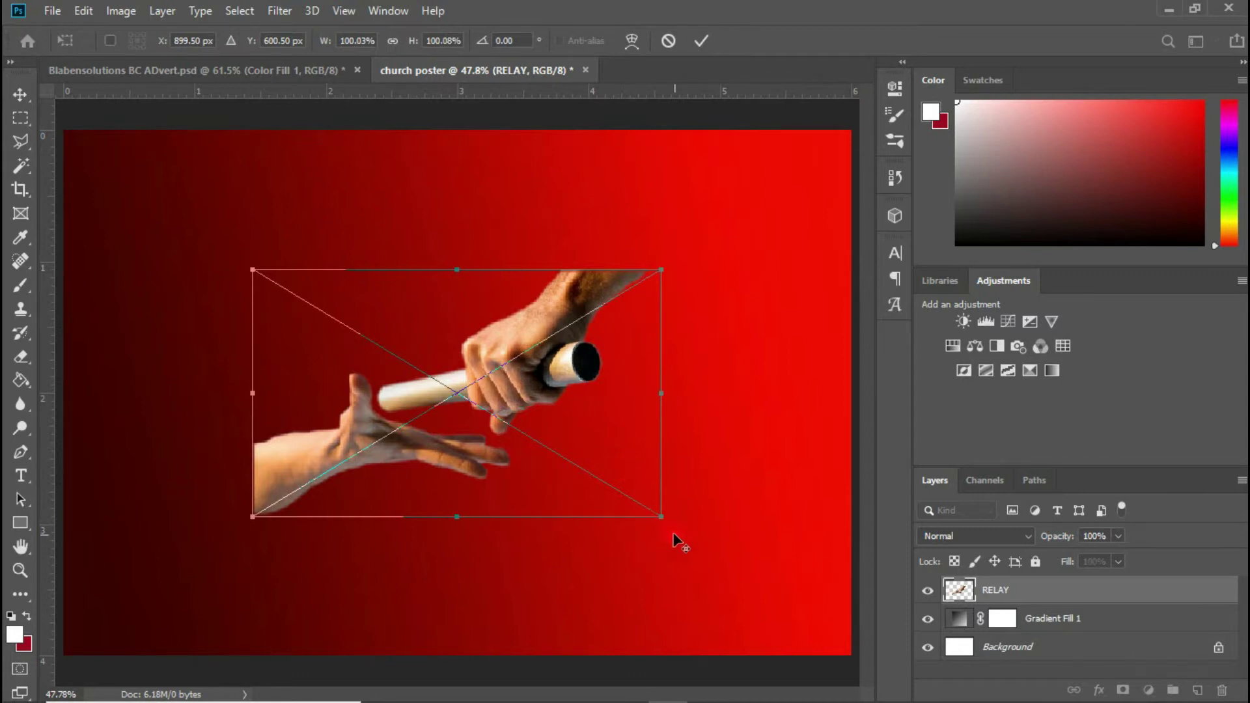
{"action": "left_click_drag", "start_coordinate": [663, 519], "coordinate": [761, 575]}
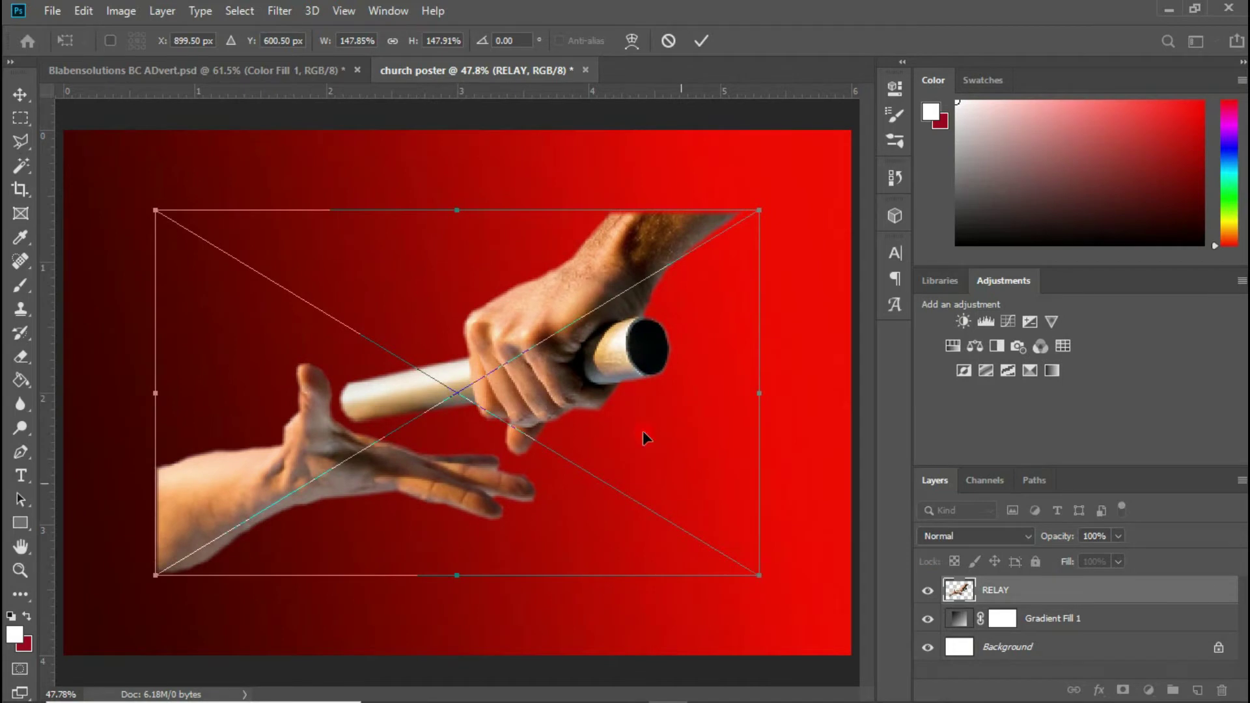
{"action": "left_click_drag", "start_coordinate": [693, 309], "coordinate": [677, 260]}
{"action": "key", "text": "Return"}
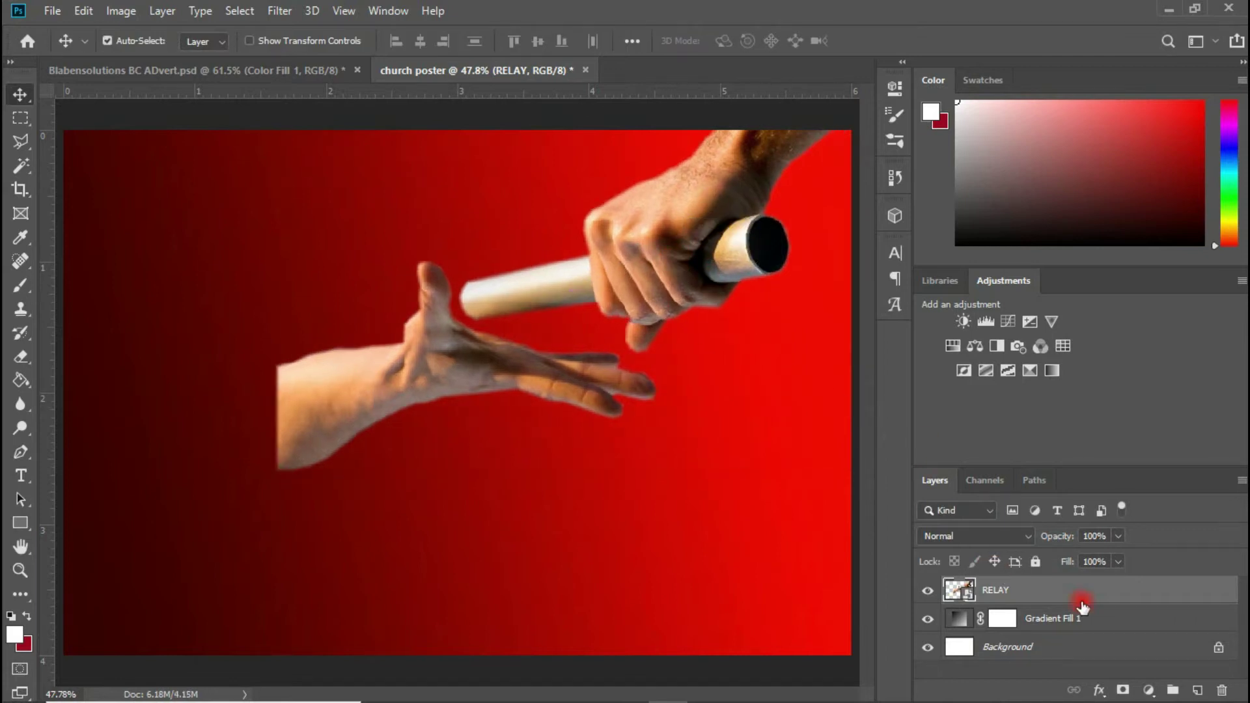
Step: Add a layer mask to RELAY and fade out the lower forearm's cut edge with a 400 px soft black brush
{"action": "left_click", "coordinate": [1123, 692]}
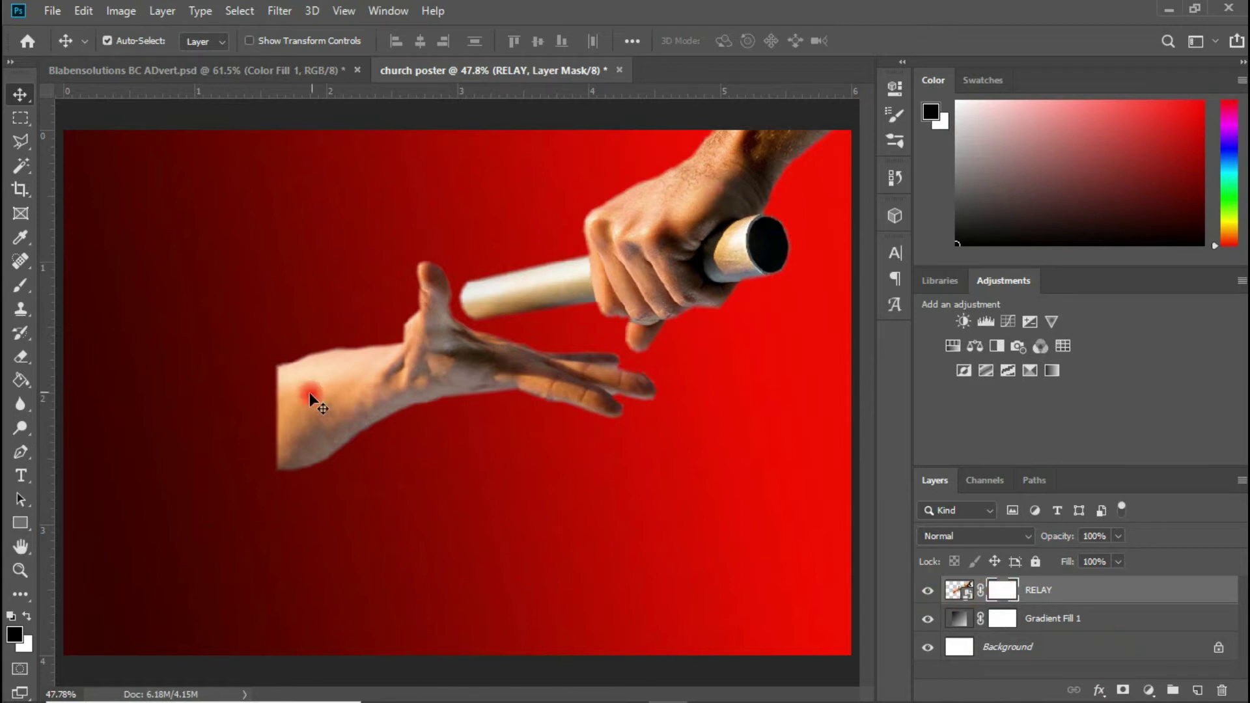
{"action": "key", "text": "b"}
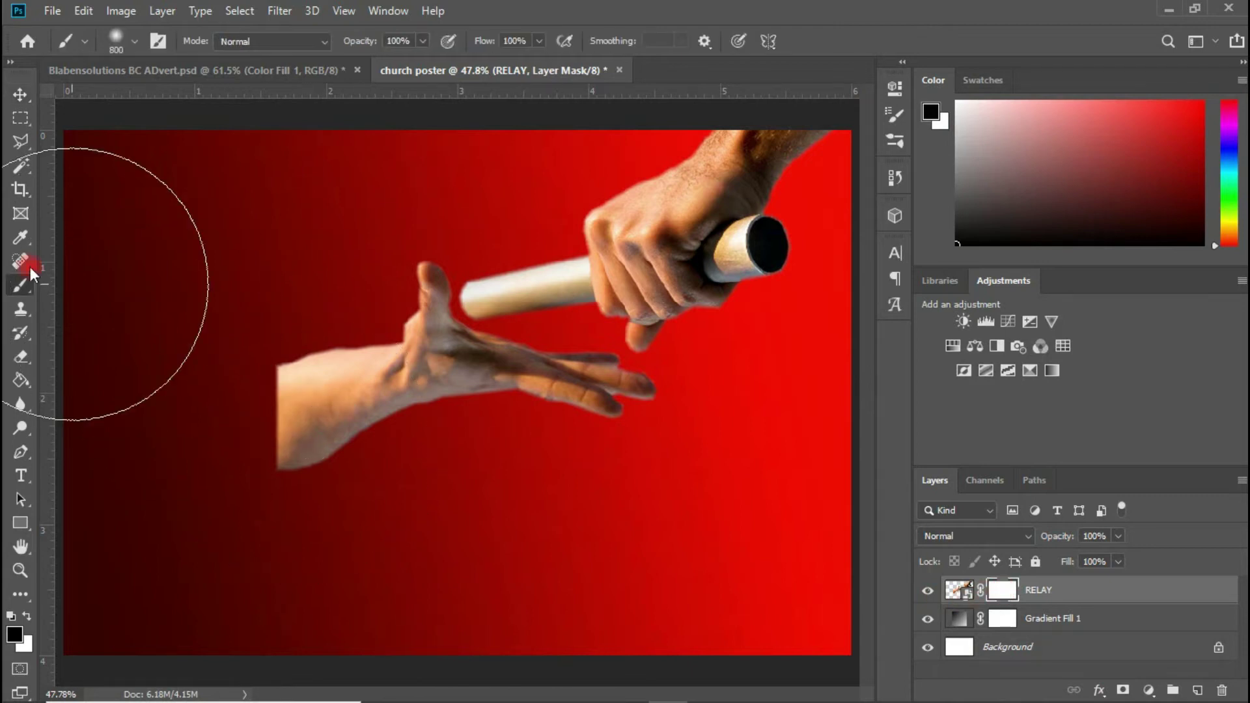
{"action": "left_click", "coordinate": [24, 305]}
{"action": "left_click", "coordinate": [24, 287]}
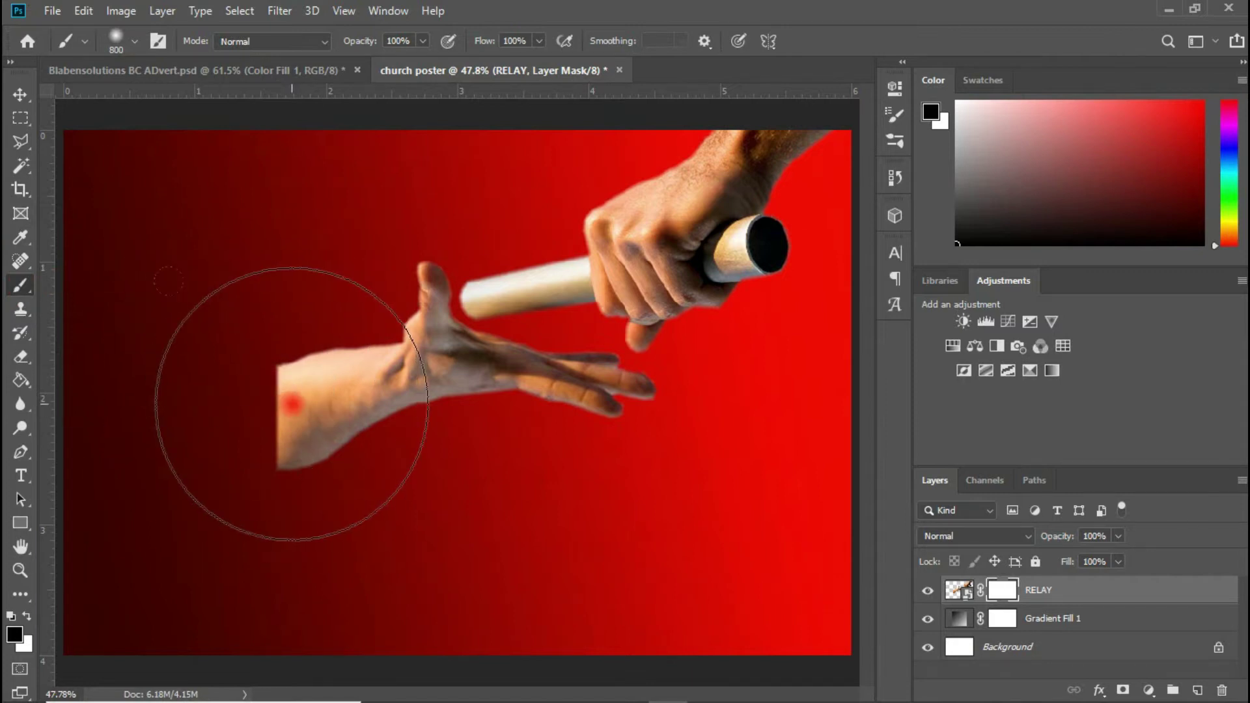
{"action": "key", "text": "bracketleft"}
{"action": "key", "text": "bracketleft"}
{"action": "key", "text": "bracketleft"}
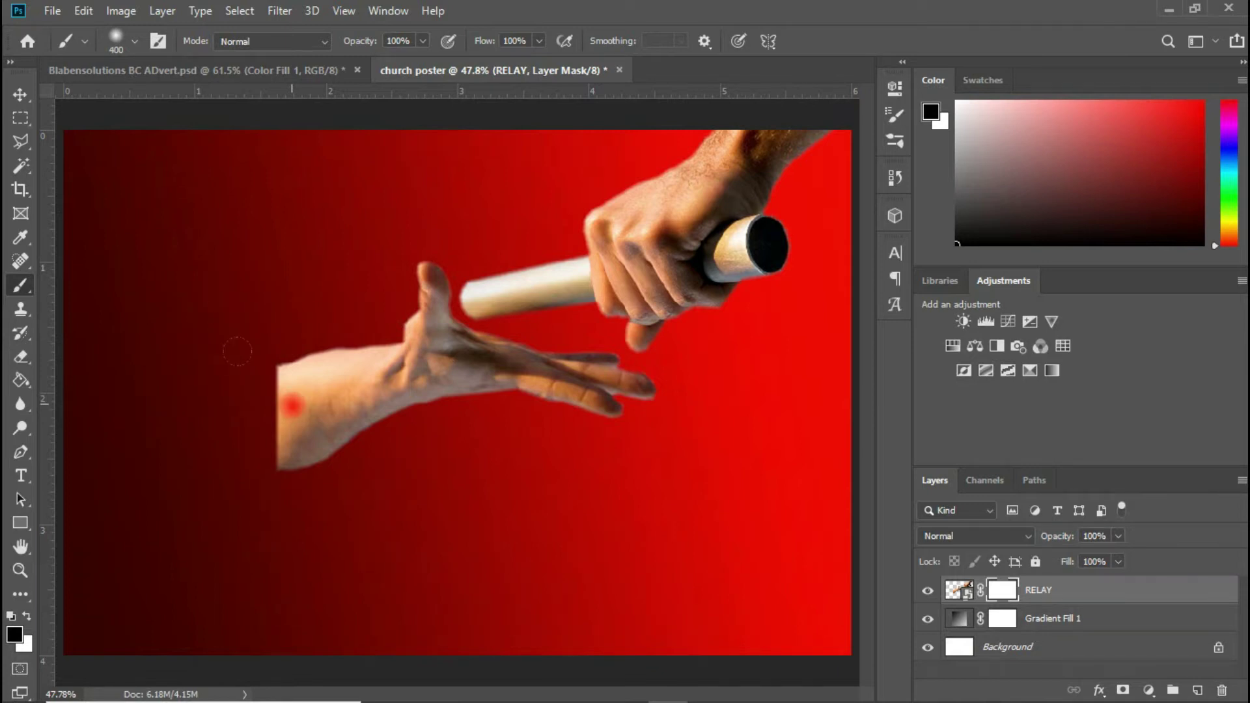
{"action": "mouse_move", "coordinate": [217, 433]}
{"action": "left_mouse_down"}
{"action": "mouse_move", "coordinate": [198, 456]}
{"action": "mouse_move", "coordinate": [201, 396]}
{"action": "mouse_move", "coordinate": [240, 341]}
{"action": "mouse_move", "coordinate": [217, 301]}
{"action": "mouse_move", "coordinate": [284, 540]}
{"action": "left_mouse_up"}
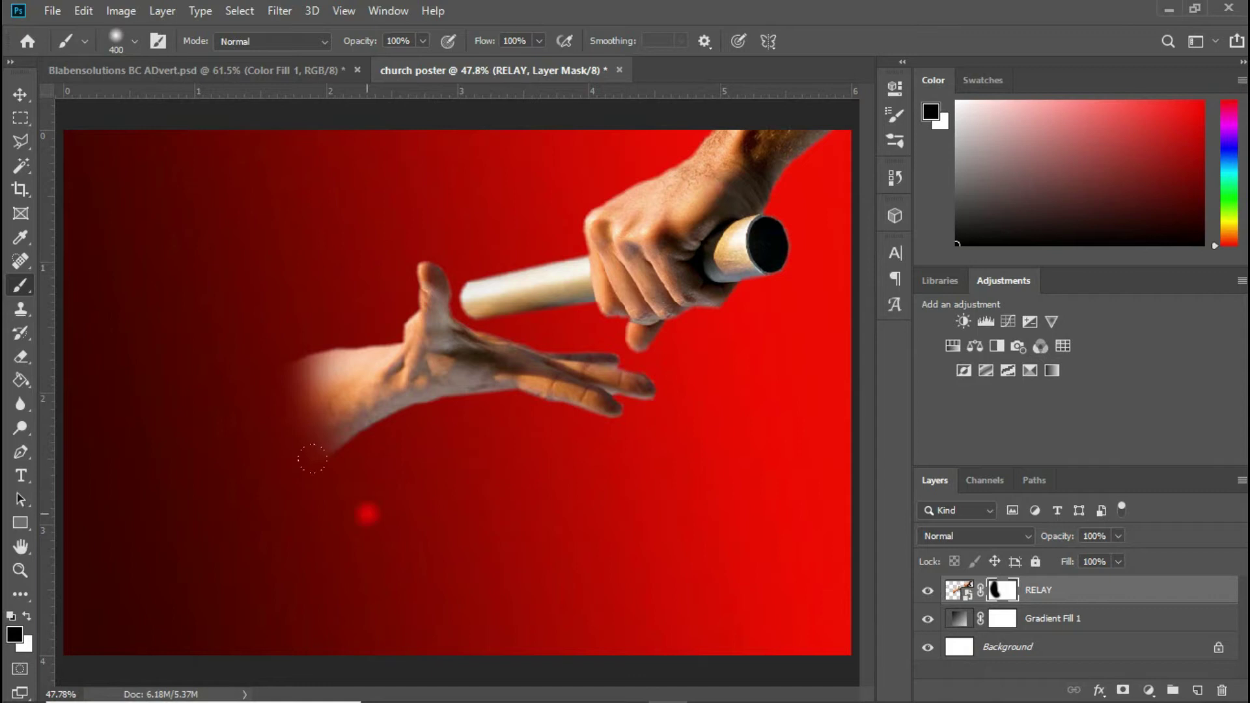
{"action": "left_click", "coordinate": [17, 98]}
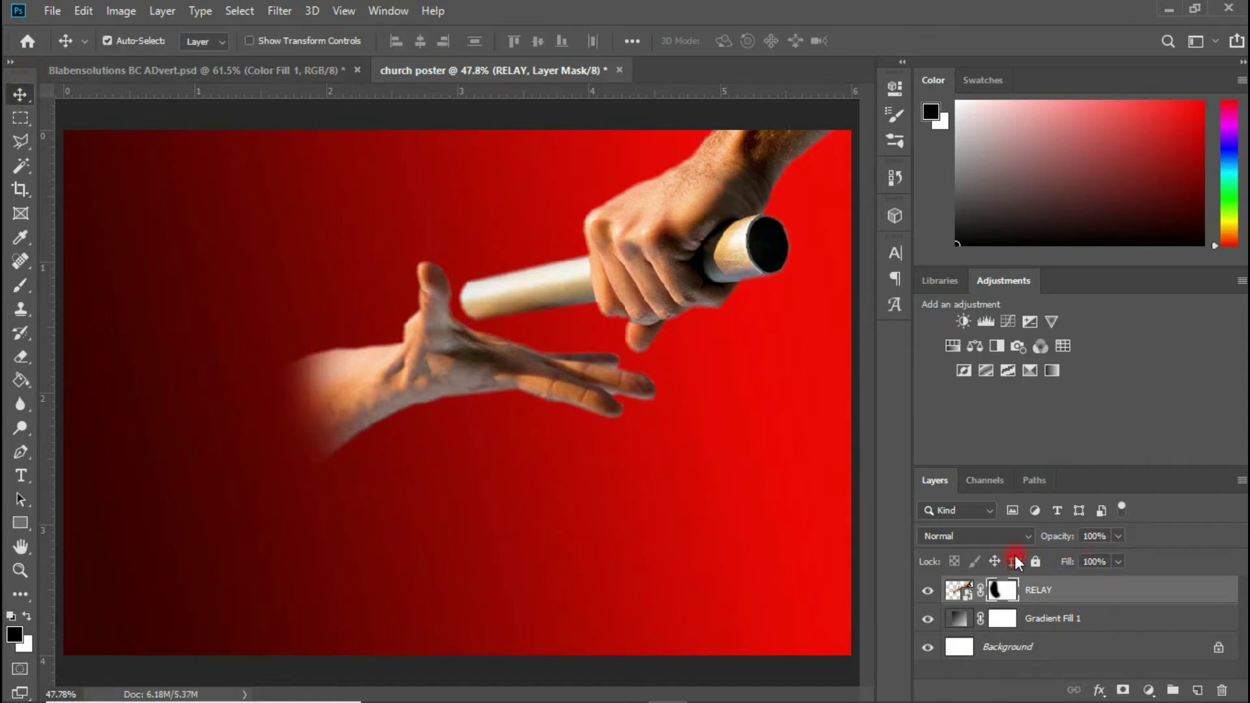
Step: Set the RELAY layer's blend mode to Multiply and its opacity to 60%
{"action": "left_click", "coordinate": [1028, 537]}
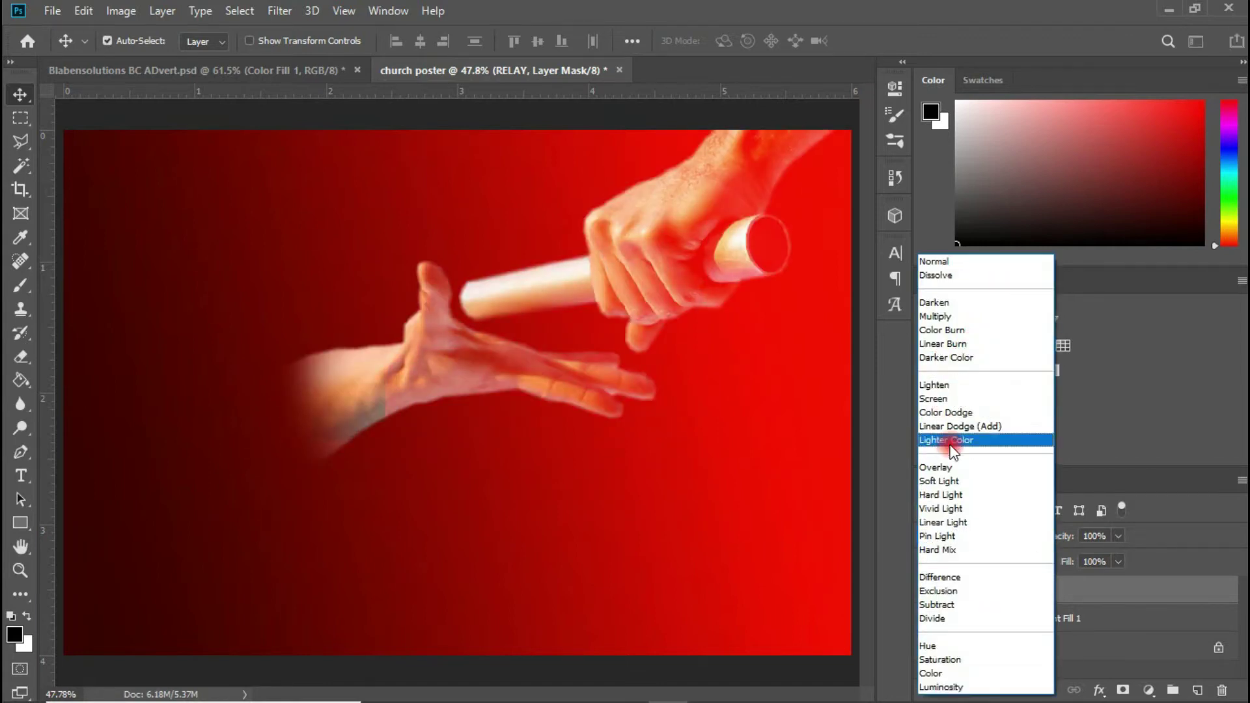
{"action": "left_click", "coordinate": [980, 316]}
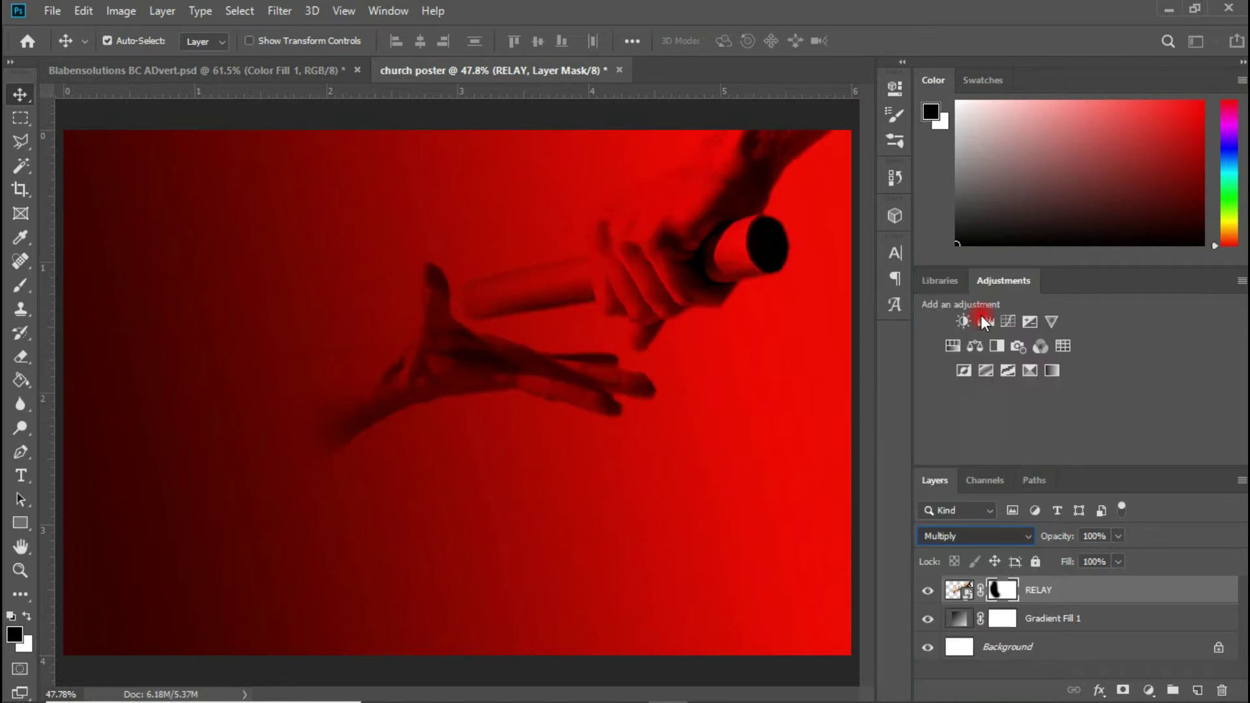
{"action": "left_click", "coordinate": [1118, 536]}
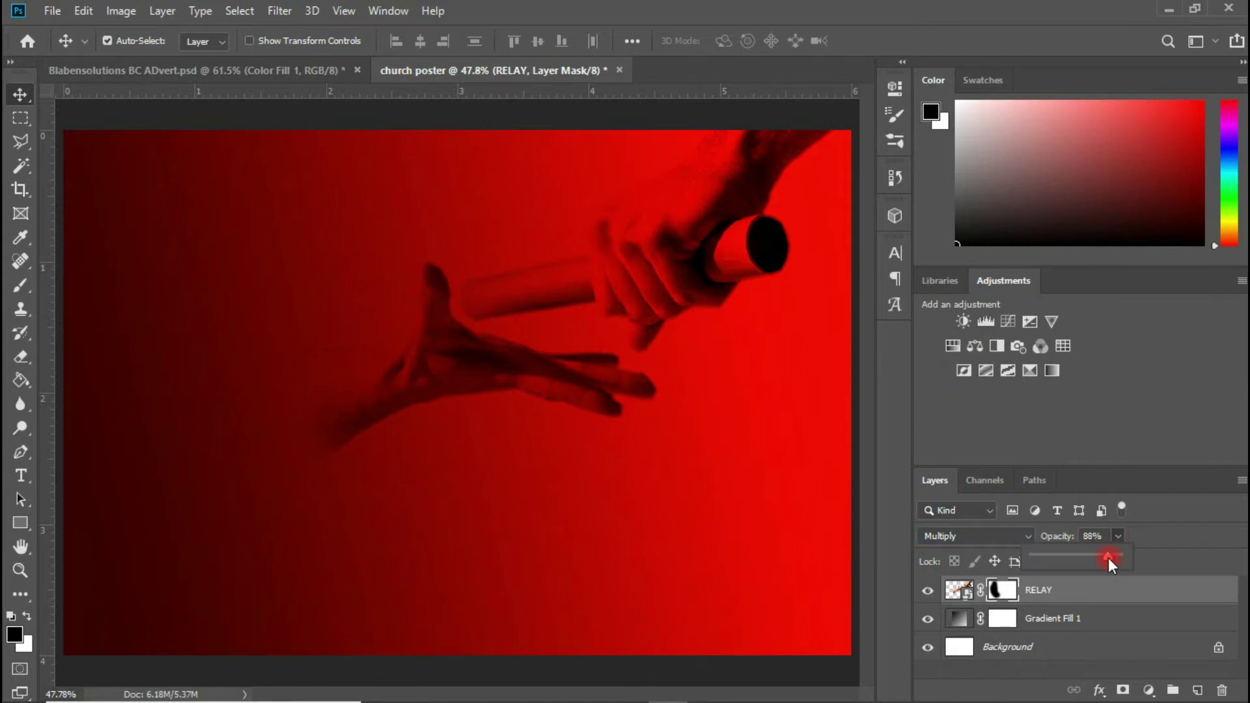
{"action": "left_click_drag", "start_coordinate": [1099, 558], "coordinate": [1082, 558]}
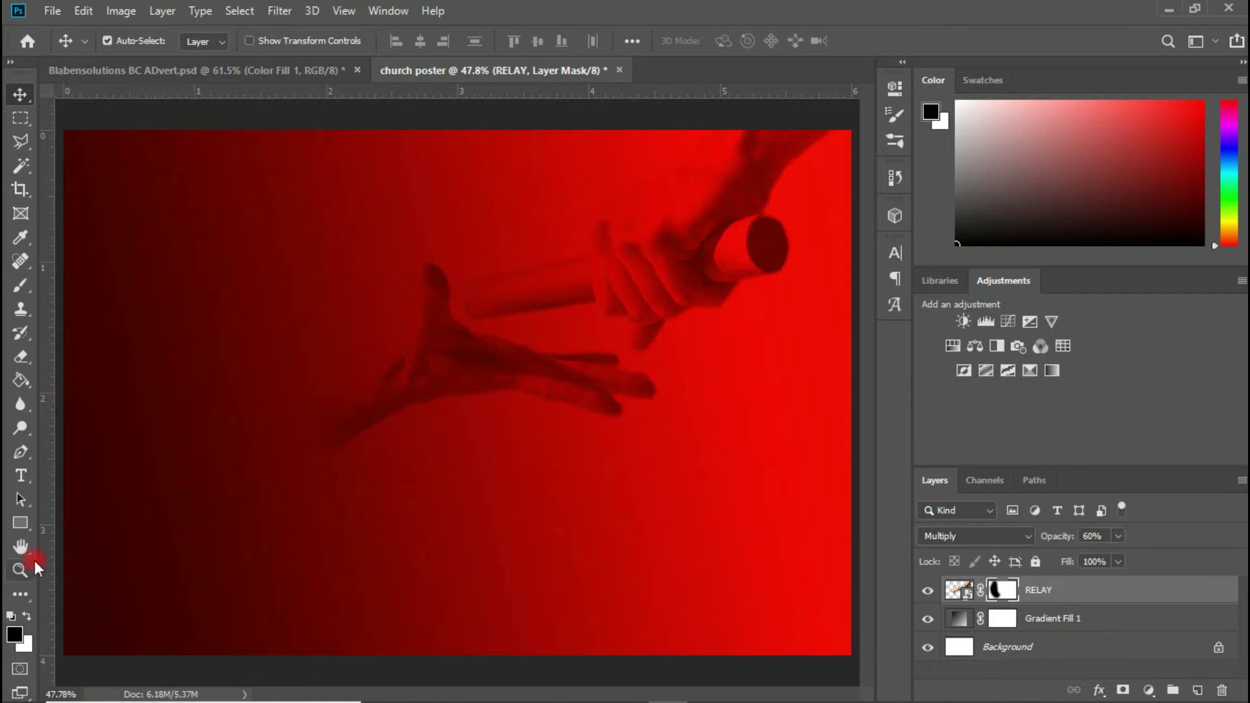
Step: Draw a rounded rectangle about 520 × 187 px near the poster's upper-left corner and fill it with red sampled from the background
{"action": "left_click_drag", "start_coordinate": [20, 523], "coordinate": [84, 543]}
{"action": "left_click_drag", "start_coordinate": [84, 159], "coordinate": [310, 240]}
{"action": "left_click", "coordinate": [697, 195]}
{"action": "left_click", "coordinate": [872, 232]}
{"action": "left_click", "coordinate": [1162, 339]}
{"action": "left_click", "coordinate": [847, 83]}
{"action": "double_click", "coordinate": [959, 589]}
{"action": "left_click", "coordinate": [353, 155]}
{"action": "left_click", "coordinate": [1162, 339]}
Step: Set the rounded rectangle's opacity to 65% and its corner radii to 58 px, and nudge it slightly upward
{"action": "left_click", "coordinate": [1117, 535]}
{"action": "left_click_drag", "start_coordinate": [1119, 556], "coordinate": [1090, 556]}
{"action": "left_click", "coordinate": [20, 94]}
{"action": "left_click_drag", "start_coordinate": [143, 185], "coordinate": [144, 179]}
{"action": "left_click", "coordinate": [894, 89]}
{"action": "left_click_drag", "start_coordinate": [848, 264], "coordinate": [866, 263]}
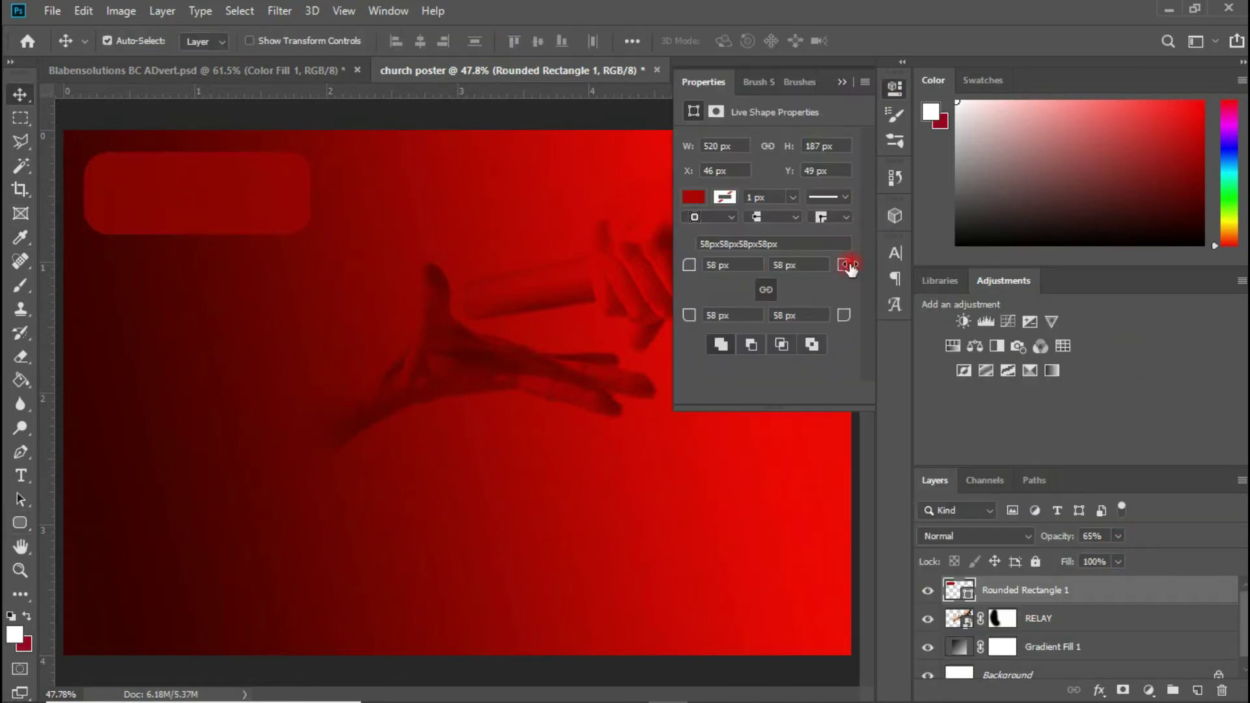
Step: Place the uew winn and dihesa logo images from the resource folder on the poster
{"action": "key", "text": "alt+Tab"}
{"action": "left_click", "coordinate": [829, 215]}
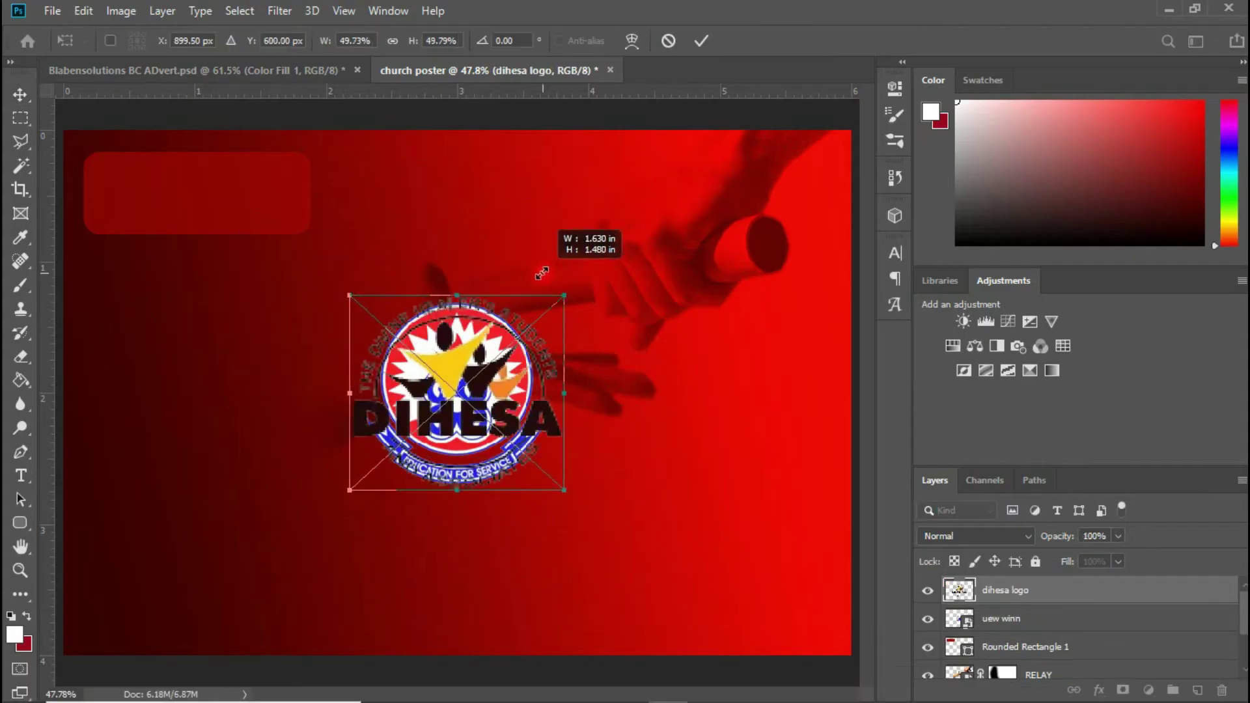
{"action": "key", "text": "Return"}
Step: Change the rounded rectangle's fill to white and its opacity to 62%
{"action": "left_click", "coordinate": [237, 209]}
{"action": "double_click", "coordinate": [959, 646]}
{"action": "left_click", "coordinate": [1162, 339]}
{"action": "left_click", "coordinate": [1117, 536]}
{"action": "left_click_drag", "start_coordinate": [1119, 556], "coordinate": [1154, 557]}
Step: Move the DIHESA logo onto the rounded box and scale it down
{"action": "left_click_drag", "start_coordinate": [524, 408], "coordinate": [291, 135]}
{"action": "key", "text": "ctrl+t"}
{"action": "left_click_drag", "start_coordinate": [142, 126], "coordinate": [175, 165]}
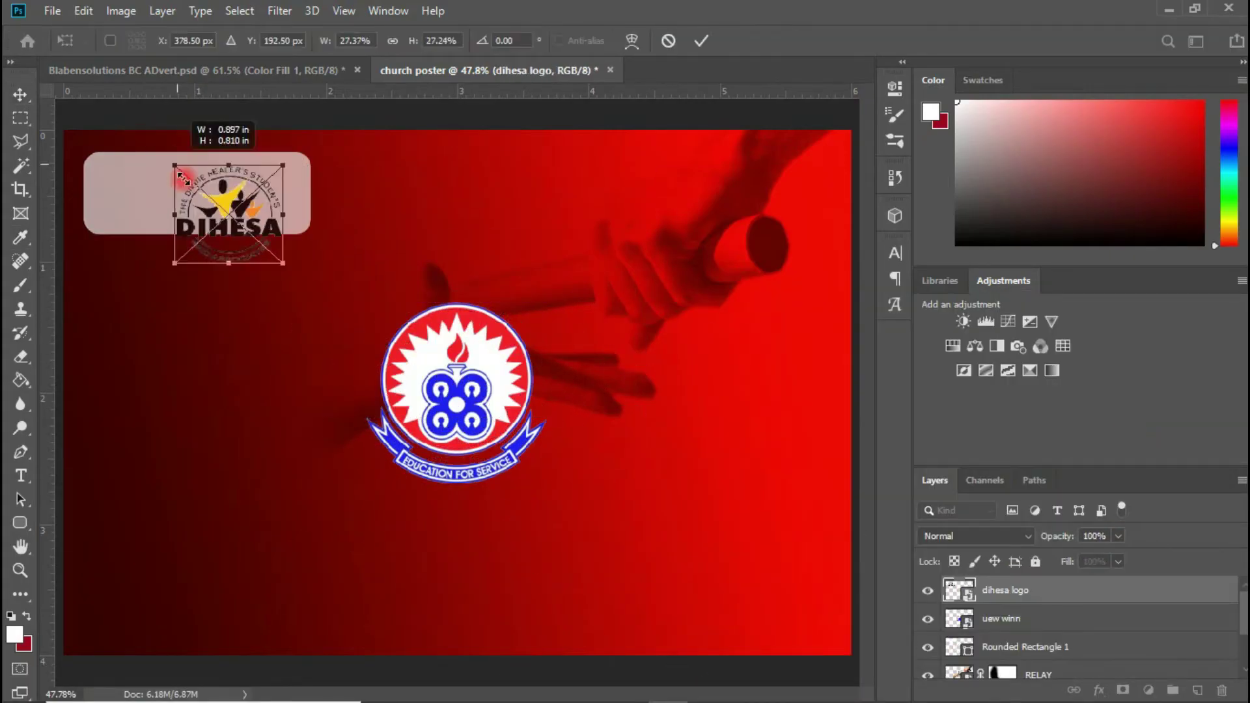
{"action": "key", "text": "Return"}
Step: Scale down the UEW logo and move it to the left end of the rounded box
{"action": "left_click_drag", "start_coordinate": [499, 401], "coordinate": [408, 332]}
{"action": "key", "text": "ctrl+t"}
{"action": "left_click_drag", "start_coordinate": [457, 233], "coordinate": [393, 299]}
{"action": "left_click_drag", "start_coordinate": [372, 307], "coordinate": [115, 172]}
{"action": "key", "text": "Return"}
Step: Fine-tune the size and position of both logos so they sit side by side within the rounded box
{"action": "left_click_drag", "start_coordinate": [196, 188], "coordinate": [137, 173]}
{"action": "key", "text": "ctrl+t"}
{"action": "key", "text": "Return"}
{"action": "left_click", "coordinate": [119, 192]}
{"action": "key", "text": "ctrl+t"}
{"action": "key", "text": "Return"}
Step: Group both logos with the rounded rectangle and name the group "logo items"
{"action": "left_click", "coordinate": [170, 192]}
{"action": "left_click", "coordinate": [121, 192], "text": "shift"}
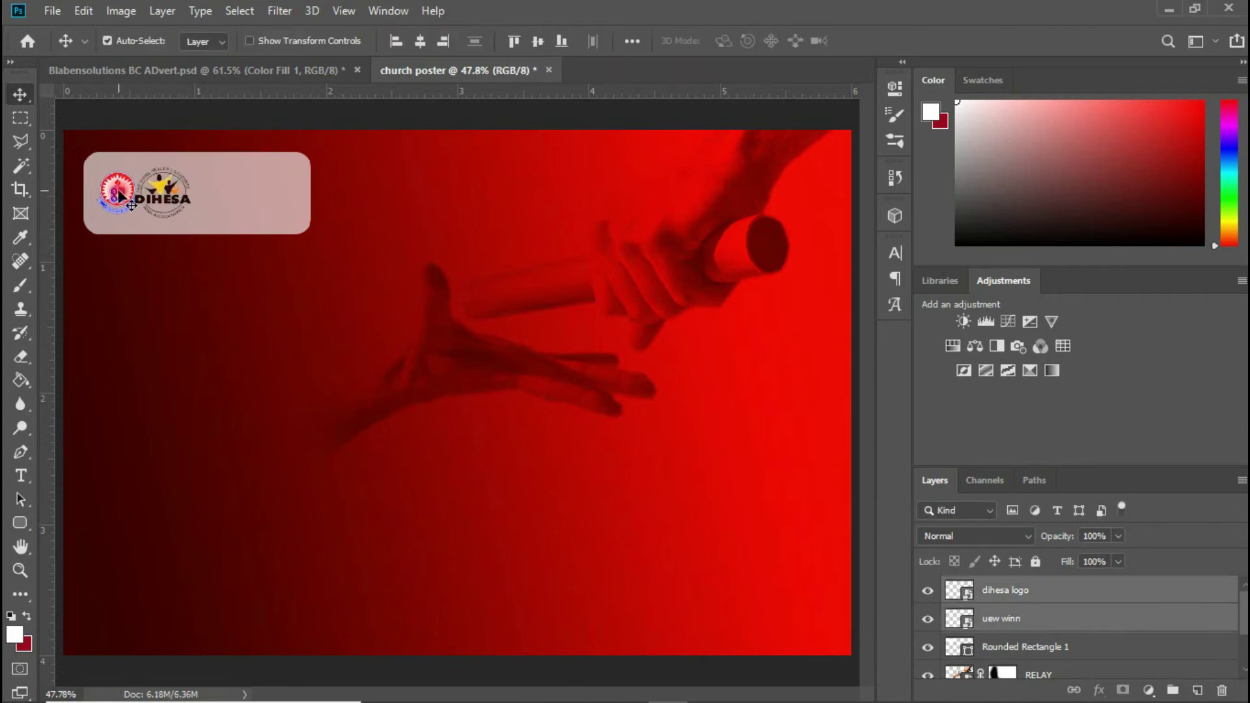
{"action": "left_click", "coordinate": [1051, 657], "text": "shift"}
{"action": "key", "text": "ctrl+g"}
{"action": "double_click", "coordinate": [984, 589]}
{"action": "type", "text": "logo items"}
{"action": "left_click", "coordinate": [948, 588]}
Step: Draw a thin vertical red bar directly to the right of the DIHESA logo
{"action": "left_click", "coordinate": [1021, 613]}
{"action": "left_click_drag", "start_coordinate": [182, 167], "coordinate": [185, 228]}
{"action": "left_click", "coordinate": [693, 196]}
{"action": "left_click", "coordinate": [702, 303]}
Step: Widen the rounded box to the right with Free Transform
{"action": "key", "text": "v"}
{"action": "left_click", "coordinate": [186, 213]}
{"action": "key", "text": "ctrl+t"}
{"action": "left_click_drag", "start_coordinate": [310, 192], "coordinate": [329, 193]}
{"action": "key", "text": "Return"}
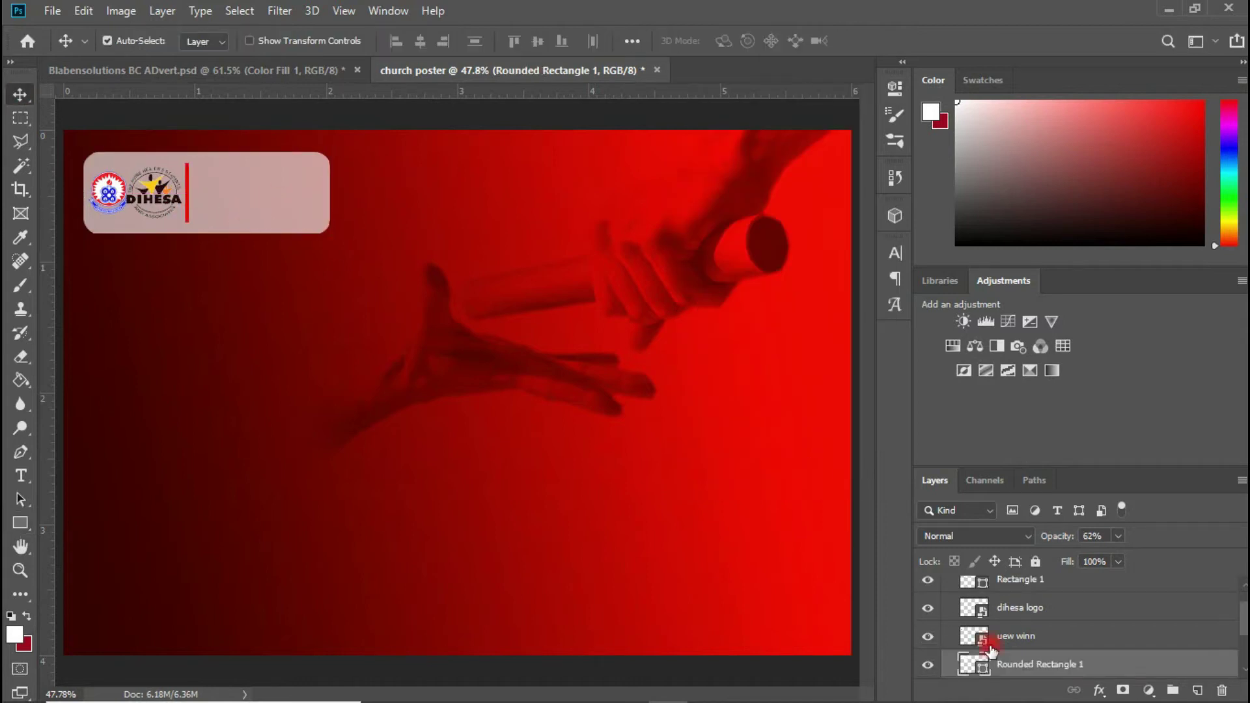
Step: Recolour the thin vertical bar with the dark red sampled from the poster's left side
{"action": "double_click", "coordinate": [970, 583]}
{"action": "left_click", "coordinate": [98, 403]}
{"action": "key", "text": "Return"}
Step: Check the organisation's wording in the Notepad notes and add the text "DIHESA" to the poster
{"action": "key", "text": "alt+Tab"}
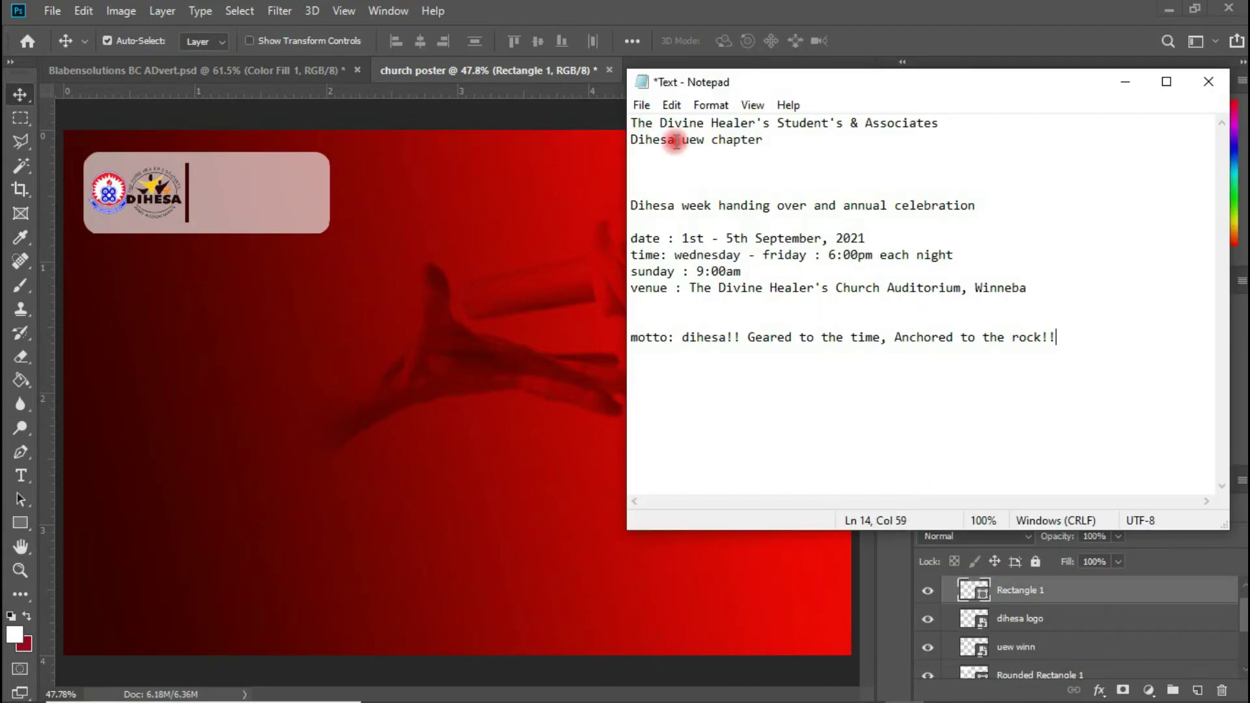
{"action": "key", "text": "alt+Tab"}
{"action": "key", "text": "t"}
{"action": "left_click", "coordinate": [285, 415]}
{"action": "type", "text": "DIHESA"}
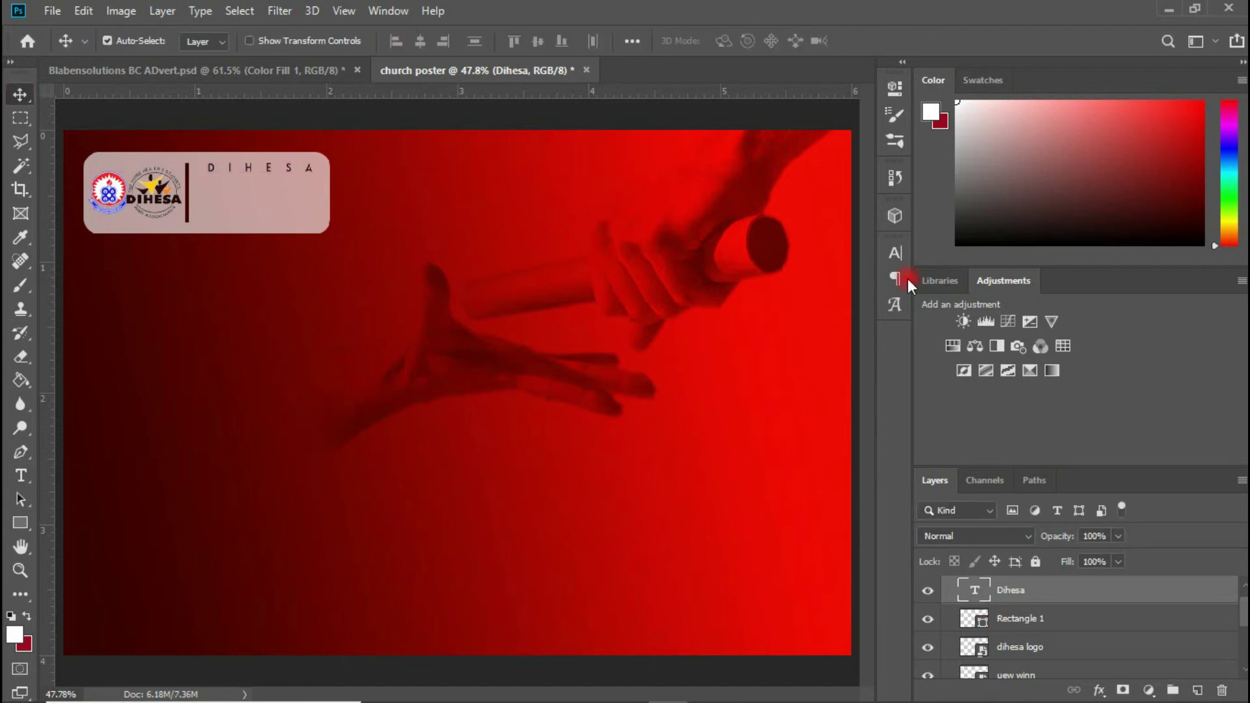
Step: Colour the DIHESA text with dark red sampled from the background and set its tracking to 0
{"action": "left_click", "coordinate": [897, 256]}
{"action": "left_click", "coordinate": [845, 357]}
{"action": "left_click", "coordinate": [229, 530]}
{"action": "left_click", "coordinate": [1158, 338]}
Step: Set the DIHESA title in Helvetica Inserat Roman, enlarge it and position it beside the vertical bar
{"action": "left_click", "coordinate": [846, 278]}
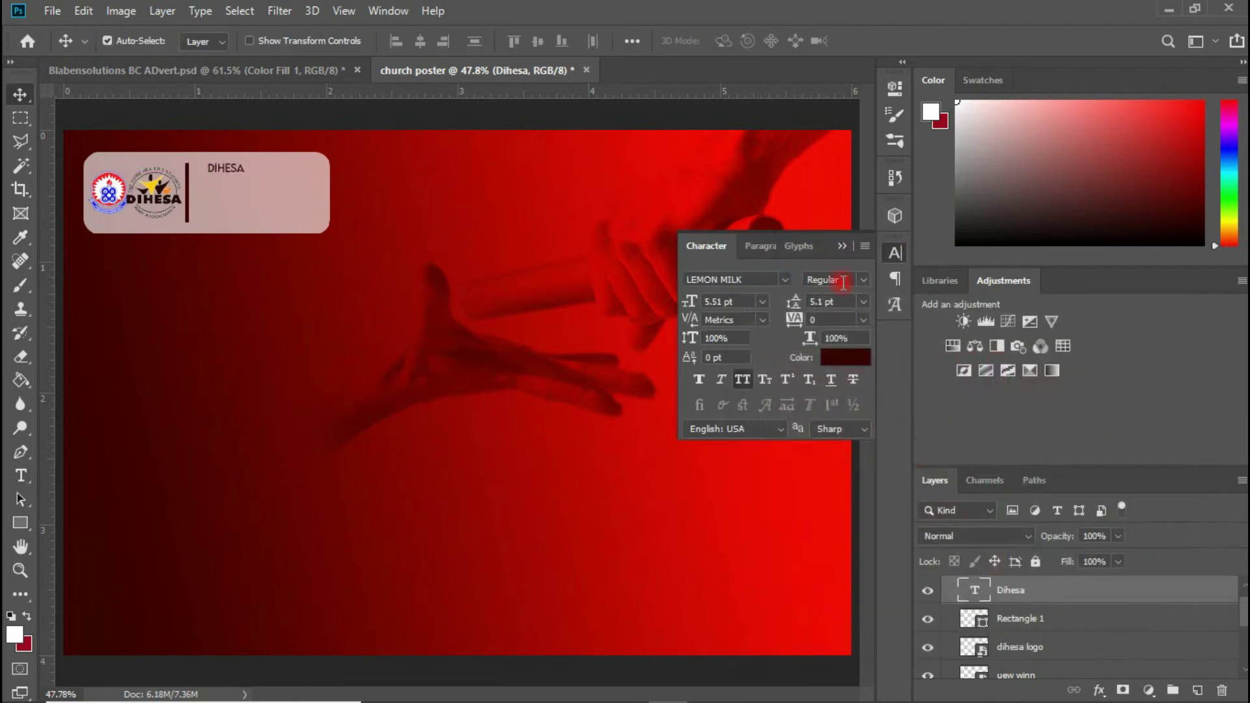
{"action": "key", "text": "ctrl+t"}
{"action": "left_click_drag", "start_coordinate": [239, 173], "coordinate": [279, 188]}
{"action": "left_click_drag", "start_coordinate": [263, 169], "coordinate": [291, 192]}
{"action": "key", "text": "Return"}
{"action": "key", "text": "Left"}
{"action": "key", "text": "Left"}
{"action": "key", "text": "Left"}
{"action": "key", "text": "Left"}
{"action": "key", "text": "Left"}
{"action": "key", "text": "Left"}
{"action": "key", "text": "Down"}
{"action": "key", "text": "Down"}
{"action": "key", "text": "Down"}
Step: Append "-uew" to the DIHESA title and set its font size to 14 pt
{"action": "left_click", "coordinate": [20, 476]}
{"action": "left_click", "coordinate": [285, 176]}
{"action": "type", "text": "-uew"}
{"action": "left_click", "coordinate": [20, 96]}
{"action": "left_click", "coordinate": [762, 301]}
{"action": "left_click", "coordinate": [722, 422]}
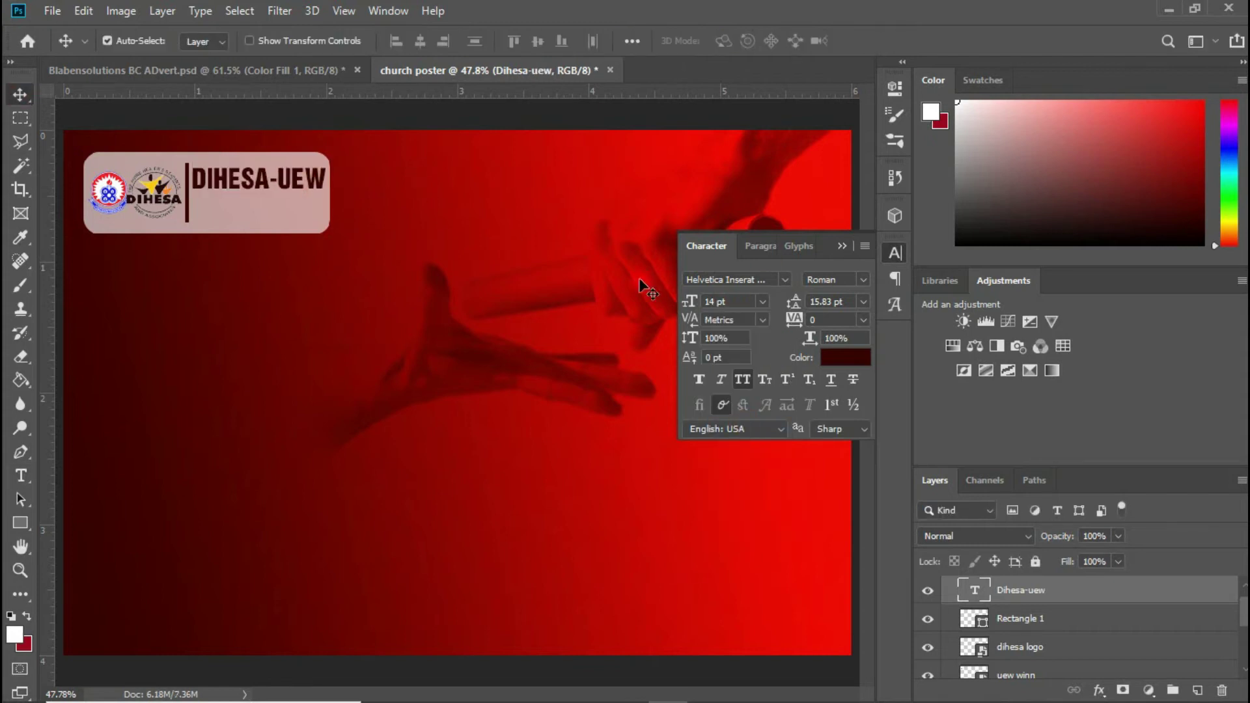
Step: Copy "The Divine Healer's" from the Notepad notes and paste it as a text line beneath the title
{"action": "left_click", "coordinate": [707, 689]}
{"action": "left_click_drag", "start_coordinate": [630, 122], "coordinate": [770, 122]}
{"action": "key", "text": "ctrl+c"}
{"action": "left_click", "coordinate": [317, 346]}
{"action": "key", "text": "ctrl+v"}
{"action": "left_click_drag", "start_coordinate": [321, 351], "coordinate": [199, 198]}
Step: Format the "The Divine Healer's" line in Myriad Pro Semibold at 6 pt
{"action": "left_click", "coordinate": [786, 279]}
{"action": "left_click", "coordinate": [757, 353]}
{"action": "left_click", "coordinate": [863, 280]}
{"action": "left_click", "coordinate": [840, 375]}
{"action": "left_click", "coordinate": [763, 301]}
{"action": "left_click", "coordinate": [740, 340]}
{"action": "left_click", "coordinate": [763, 301]}
{"action": "left_click", "coordinate": [740, 324]}
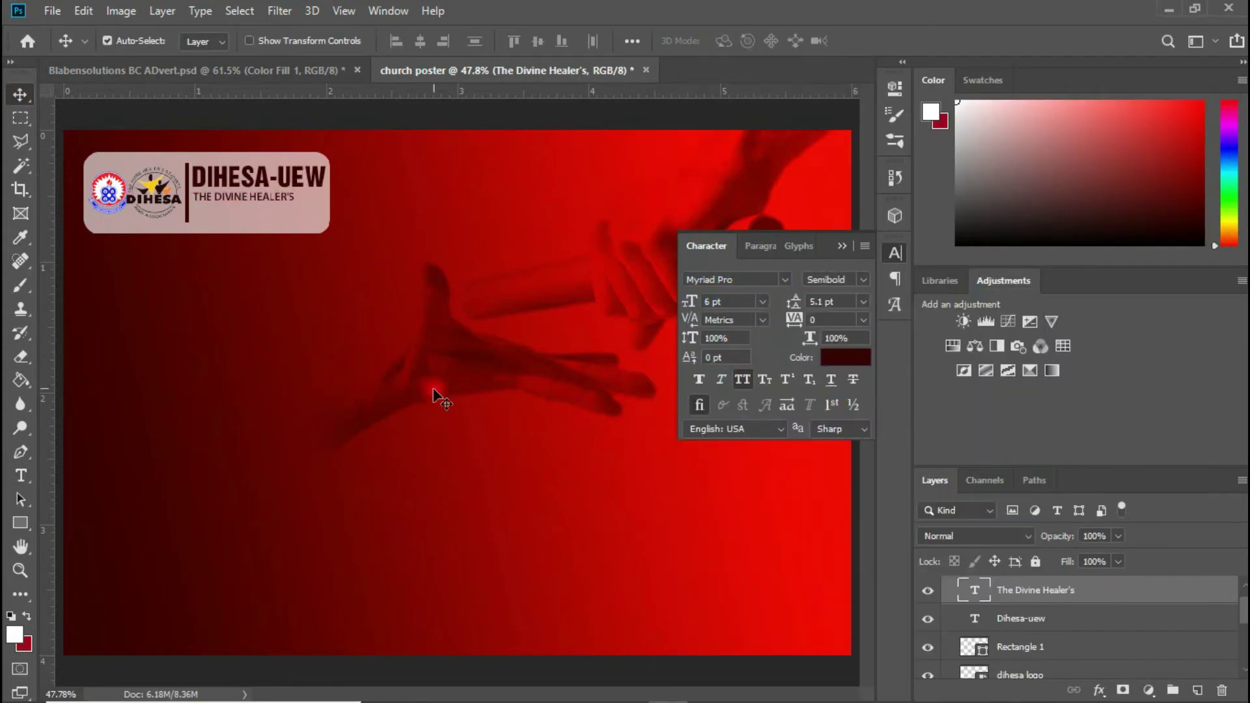
Step: Duplicate the "The Divine Healer's" line below itself and replace its text with "Student's & Associates" copied from the notes
{"action": "left_click", "coordinate": [707, 689]}
{"action": "left_click_drag", "start_coordinate": [777, 123], "coordinate": [938, 122]}
{"action": "key", "text": "ctrl+c"}
{"action": "left_click", "coordinate": [290, 199]}
{"action": "left_click_drag", "start_coordinate": [290, 198], "coordinate": [290, 211], "text": "alt"}
{"action": "double_click", "coordinate": [974, 591]}
{"action": "key", "text": "ctrl+v"}
{"action": "left_click", "coordinate": [21, 95]}
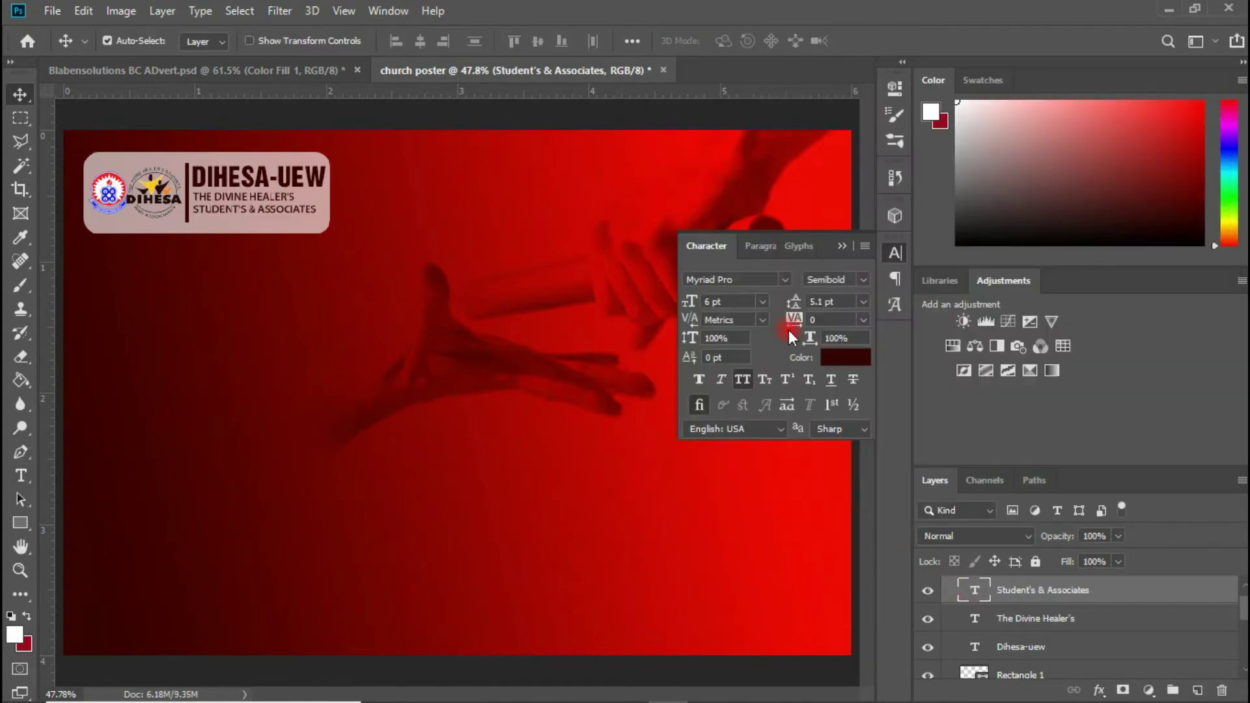
Step: Duplicate the "Student's & Associates" line below itself, replace its text with "Dihesa uew chapter" from the notes and apply a bolder weight
{"action": "left_click", "coordinate": [707, 689]}
{"action": "left_click_drag", "start_coordinate": [638, 136], "coordinate": [759, 136]}
{"action": "key", "text": "ctrl+c"}
{"action": "left_click", "coordinate": [404, 301]}
{"action": "left_click_drag", "start_coordinate": [260, 210], "coordinate": [261, 220], "text": "alt"}
{"action": "double_click", "coordinate": [974, 591]}
{"action": "key", "text": "ctrl+v"}
{"action": "left_click", "coordinate": [21, 96]}
{"action": "left_click", "coordinate": [863, 280]}
{"action": "left_click", "coordinate": [840, 404]}
Step: Adjust the vertical bar's height and position to span the title and the three text lines
{"action": "left_click", "coordinate": [186, 193]}
{"action": "key", "text": "ctrl+t"}
{"action": "left_click_drag", "start_coordinate": [186, 162], "coordinate": [188, 193]}
{"action": "key", "text": "Return"}
Step: Delete "-UEW" from the title so it reads "DIHESA"
{"action": "double_click", "coordinate": [323, 178]}
{"action": "key", "text": "BackSpace"}
{"action": "key", "text": "BackSpace"}
{"action": "key", "text": "BackSpace"}
{"action": "key", "text": "BackSpace"}
{"action": "left_click", "coordinate": [20, 96]}
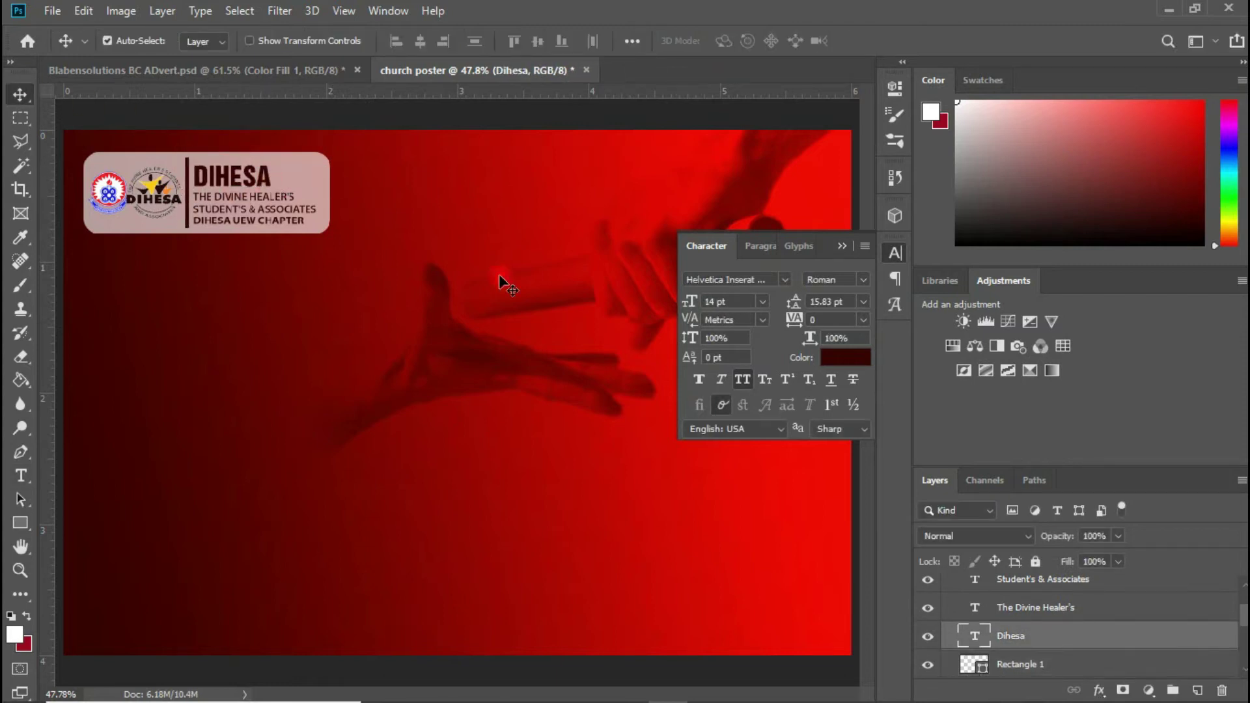
Step: Select the title and the text lines beneath it and nudge them slightly upward within the box
{"action": "left_click_drag", "start_coordinate": [1243, 616], "coordinate": [1244, 606]}
{"action": "left_click", "coordinate": [1078, 596], "text": "shift"}
{"action": "key", "text": "Up"}
{"action": "key", "text": "Up"}
{"action": "key", "text": "Up"}
{"action": "key", "text": "Up"}
{"action": "key", "text": "Up"}
{"action": "key", "text": "Up"}
Step: Set the white rounded box's opacity to 95%
{"action": "left_click", "coordinate": [323, 164]}
{"action": "left_click", "coordinate": [1118, 536]}
{"action": "left_click_drag", "start_coordinate": [1118, 557], "coordinate": [1144, 554]}
{"action": "left_click", "coordinate": [842, 246]}
Step: Shrink the white rounded box to about 23% width and 67% height so it only backs the UEW logo
{"action": "left_click", "coordinate": [220, 194]}
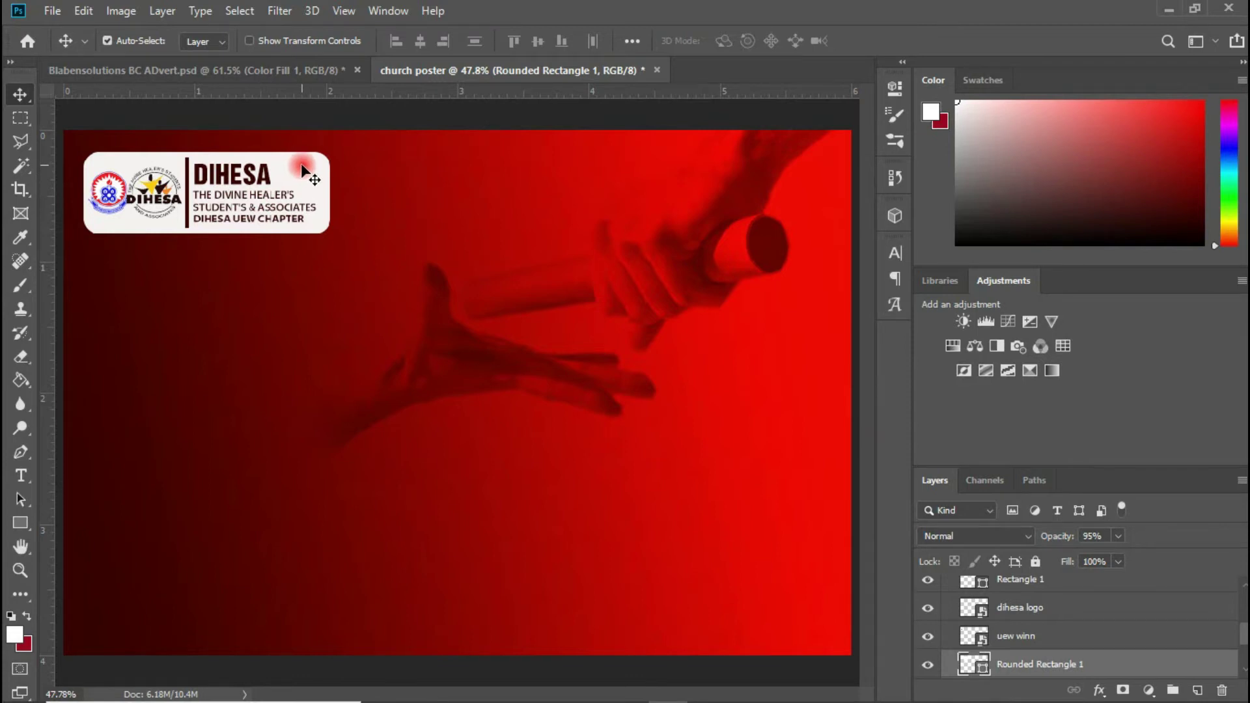
{"action": "key", "text": "ctrl+t"}
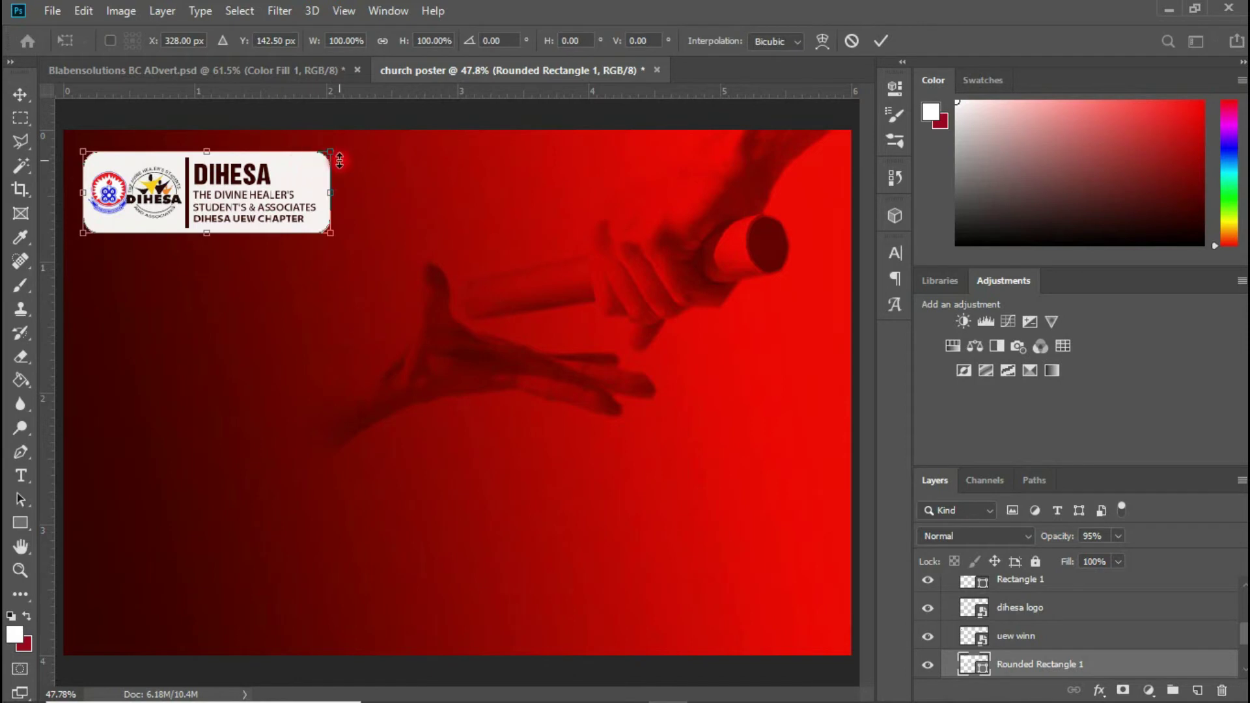
{"action": "left_click_drag", "start_coordinate": [330, 153], "coordinate": [245, 157]}
{"action": "left_click_drag", "start_coordinate": [178, 175], "coordinate": [83, 157]}
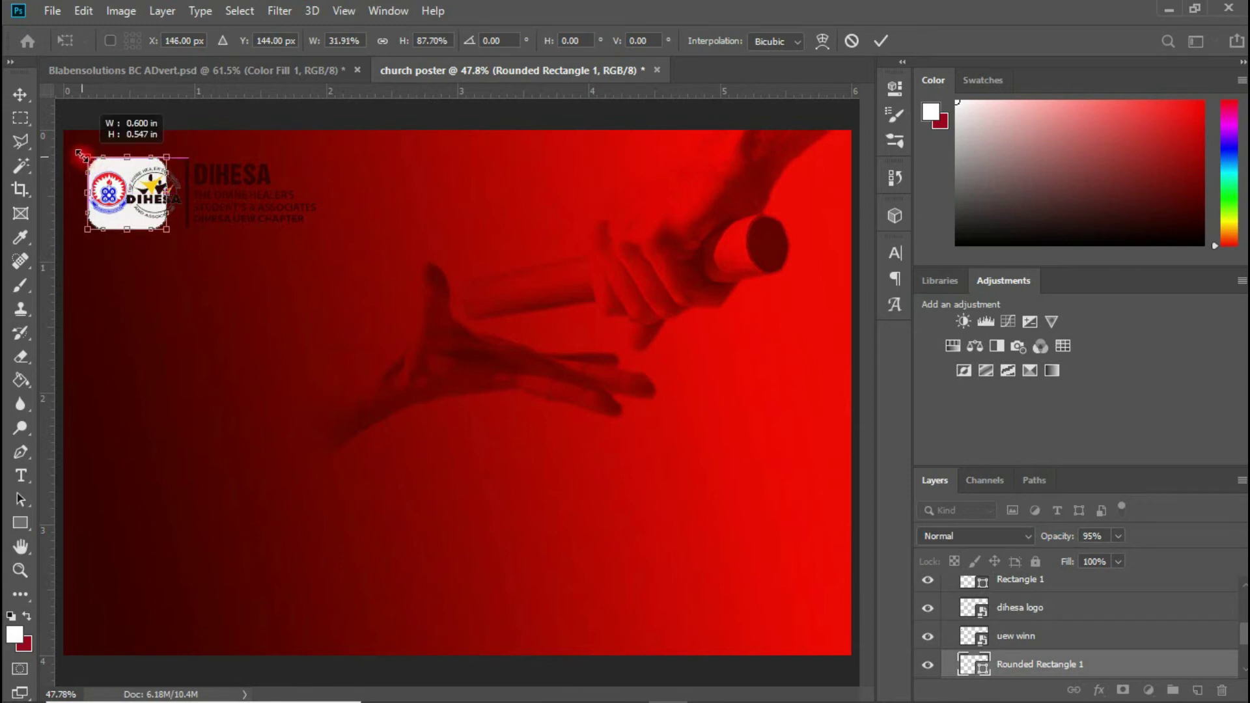
{"action": "left_click_drag", "start_coordinate": [78, 155], "coordinate": [103, 203]}
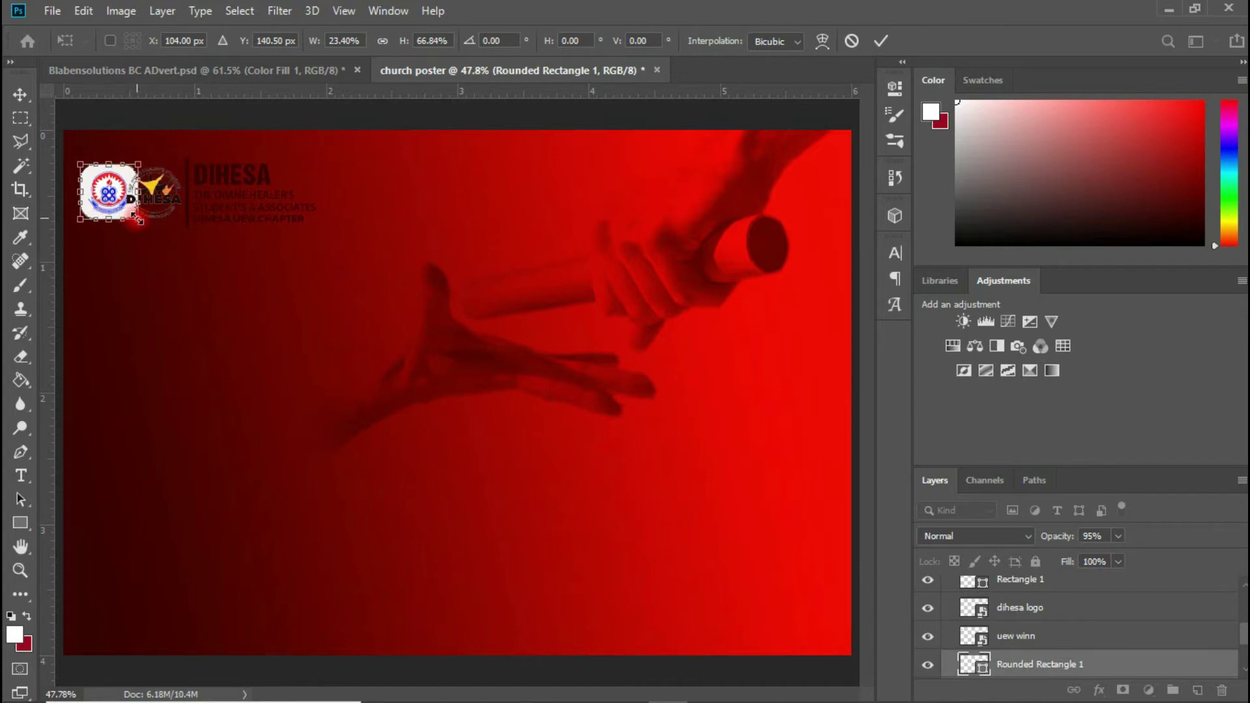
{"action": "key", "text": "Return"}
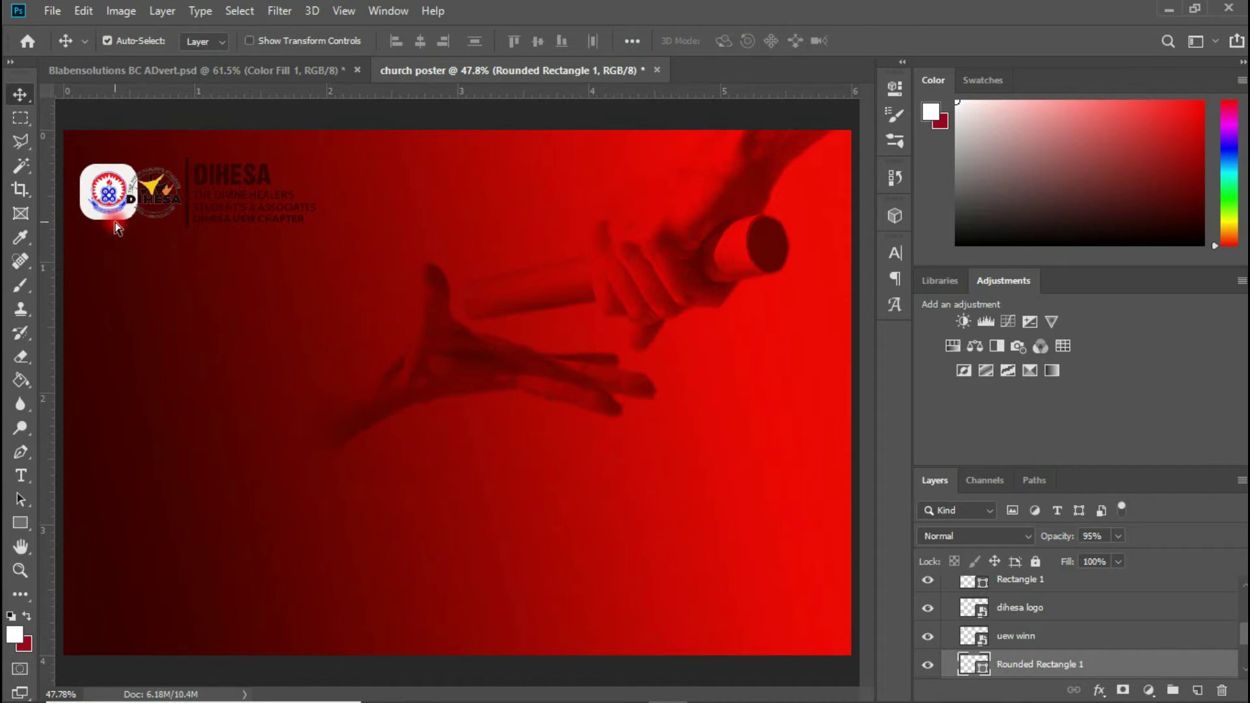
Step: Duplicate the small white rounded box and move the copy right until it sits behind the DIHESA logo
{"action": "key", "text": "ctrl+j"}
{"action": "key", "text": "shift+Right"}
{"action": "key", "text": "shift+Right"}
{"action": "key", "text": "shift+Right"}
{"action": "key", "text": "shift+Right"}
{"action": "key", "text": "shift+Right"}
{"action": "key", "text": "shift+Right"}
{"action": "key", "text": "shift+Right"}
{"action": "key", "text": "shift+Right"}
{"action": "key", "text": "shift+Right"}
{"action": "key", "text": "shift+Right"}
{"action": "key", "text": "shift+Right"}
{"action": "key", "text": "shift+Right"}
{"action": "key", "text": "shift+Right"}
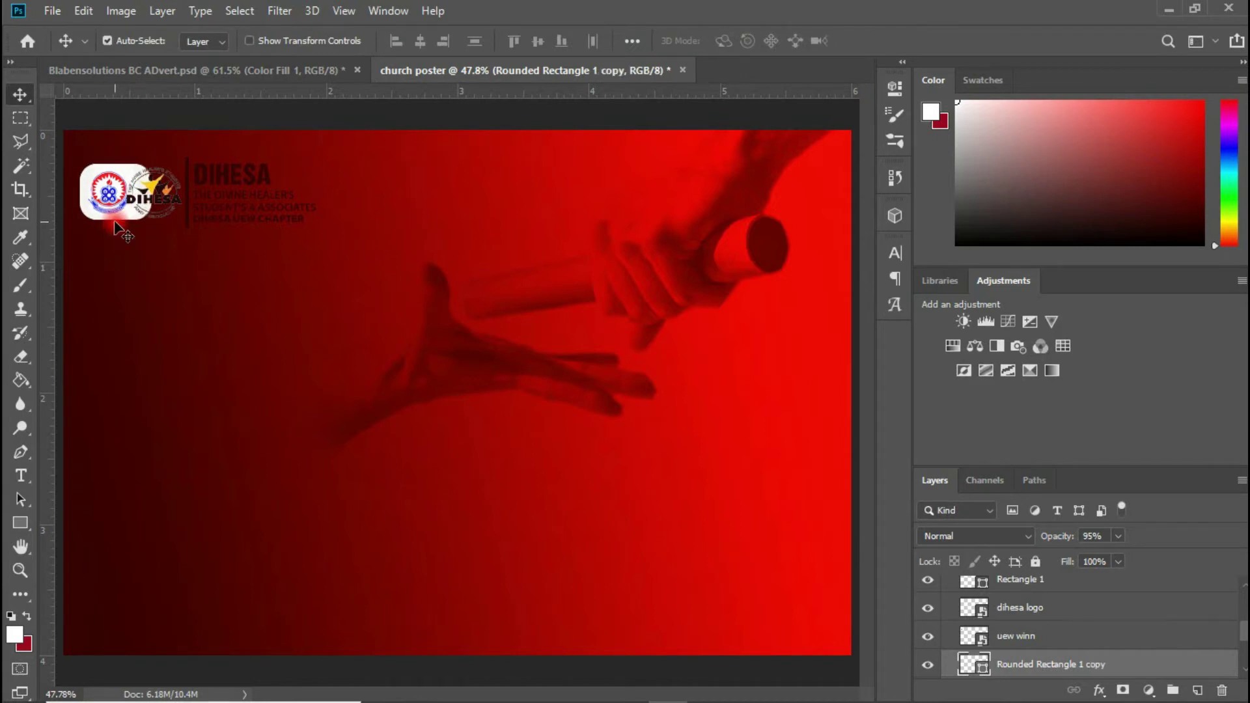
{"action": "key", "text": "shift+Right"}
{"action": "key", "text": "shift+Right"}
{"action": "key", "text": "shift+Right"}
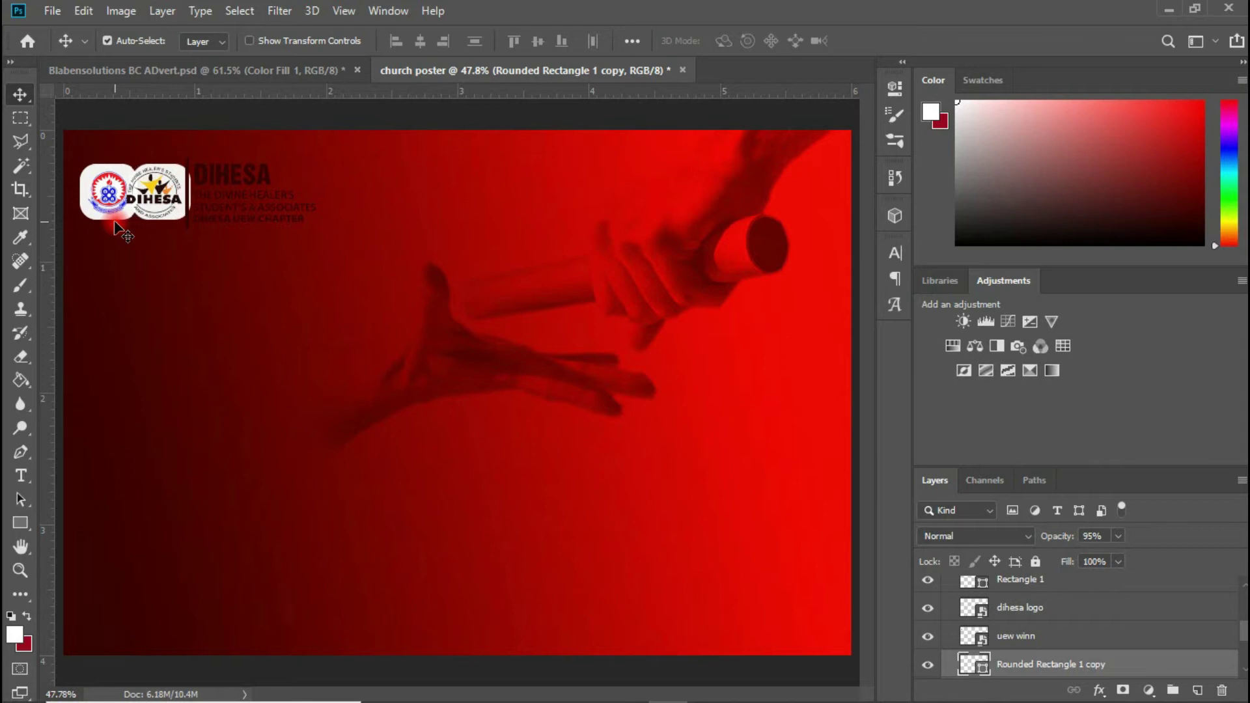
{"action": "key", "text": "shift+Left"}
{"action": "key", "text": "shift+Left"}
Step: Nudge the UEW logo slightly left within its white box
{"action": "left_click", "coordinate": [110, 196]}
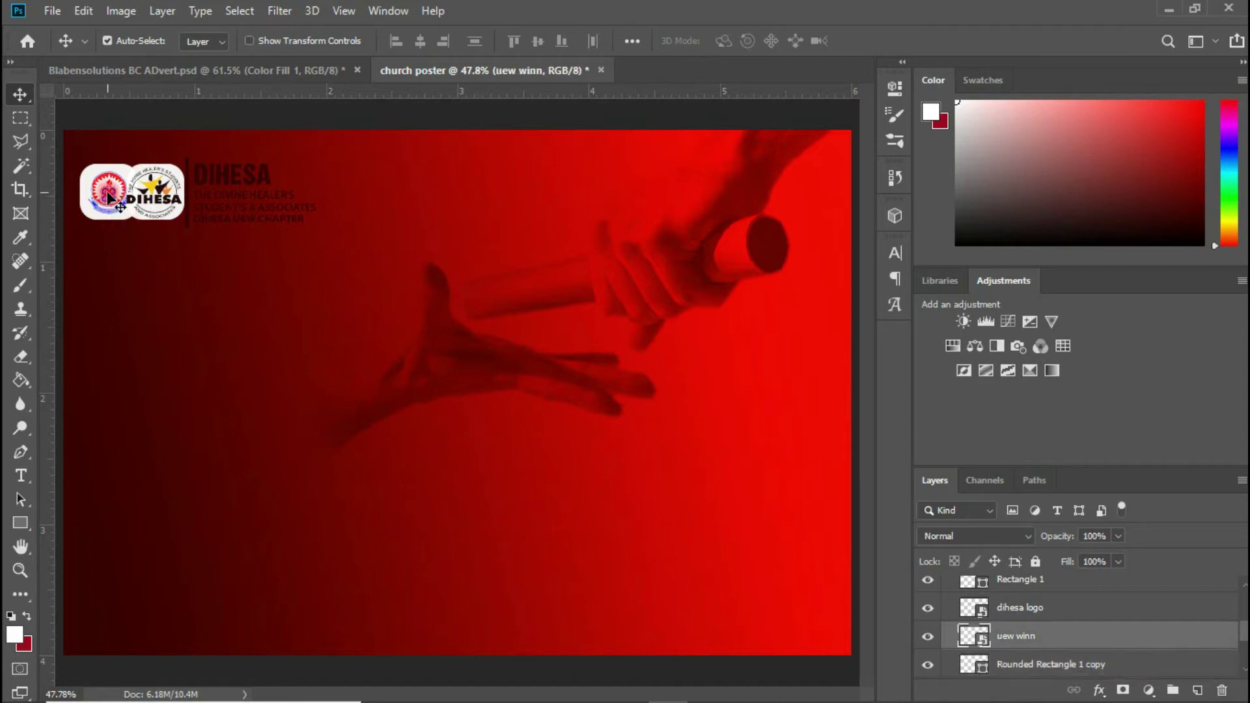
{"action": "key", "text": "Left"}
{"action": "key", "text": "Left"}
{"action": "key", "text": "Left"}
{"action": "key", "text": "Left"}
{"action": "key", "text": "Left"}
{"action": "key", "text": "Left"}
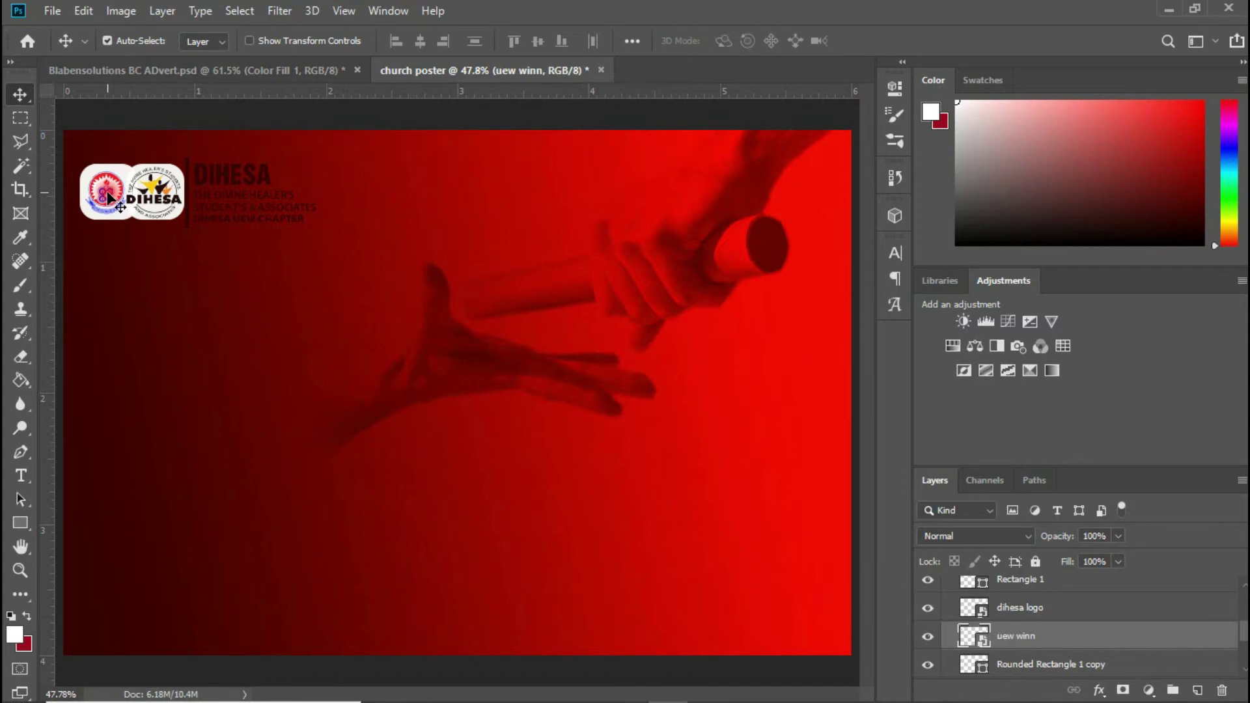
{"action": "left_click_drag", "start_coordinate": [110, 196], "coordinate": [191, 143]}
Step: Select the vertical bar with the title and the three text lines, and shift them slightly right, away from the logos
{"action": "left_click_drag", "start_coordinate": [1243, 628], "coordinate": [1244, 613]}
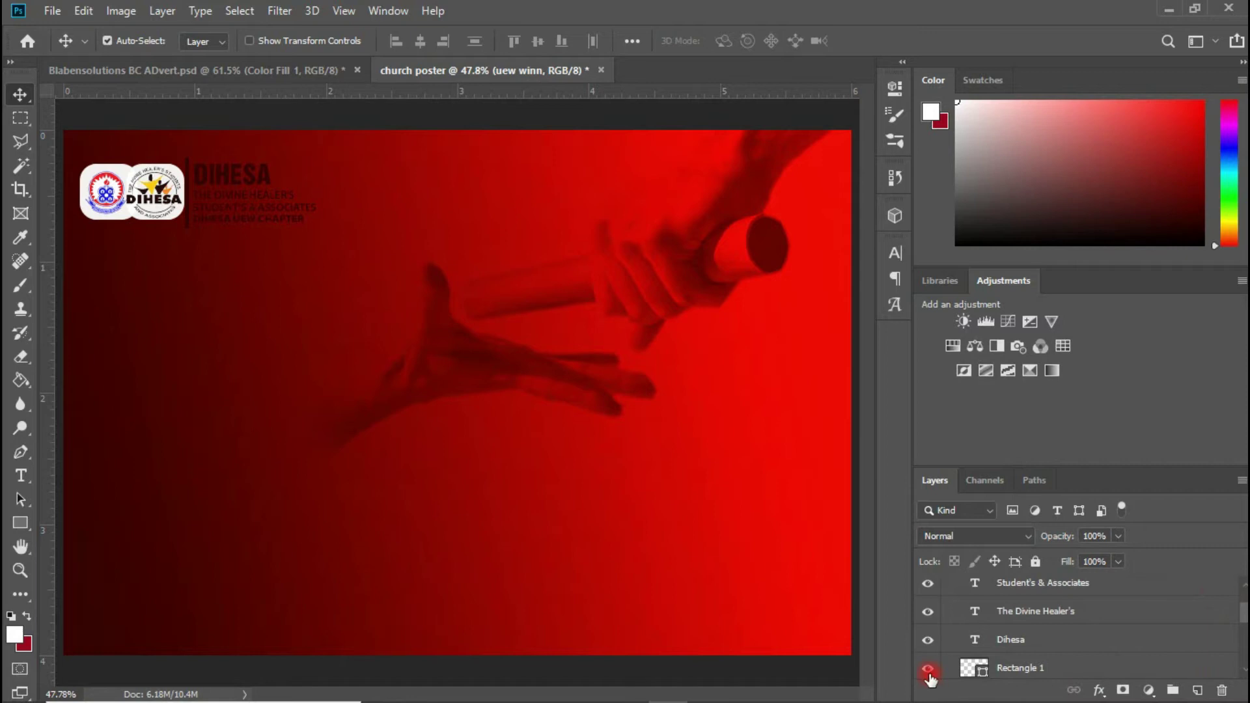
{"action": "left_click", "coordinate": [1009, 673]}
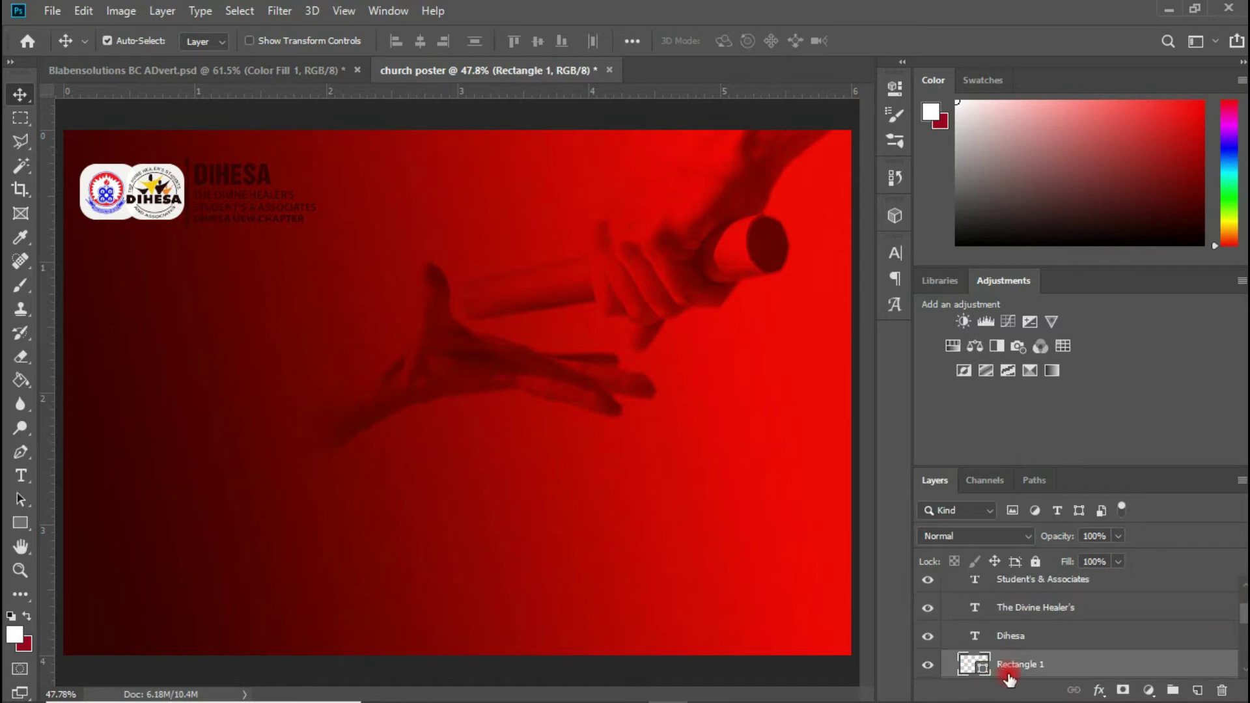
{"action": "left_click_drag", "start_coordinate": [1245, 612], "coordinate": [1244, 598]}
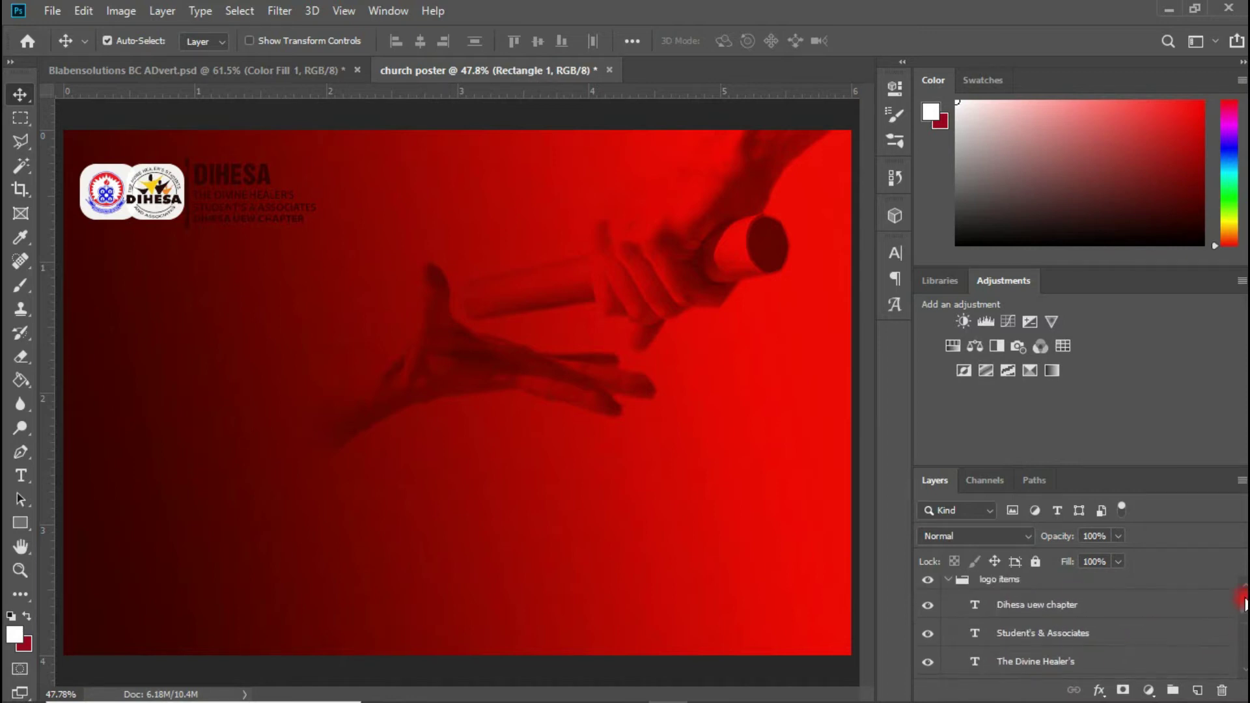
{"action": "left_click", "coordinate": [1068, 607], "text": "shift"}
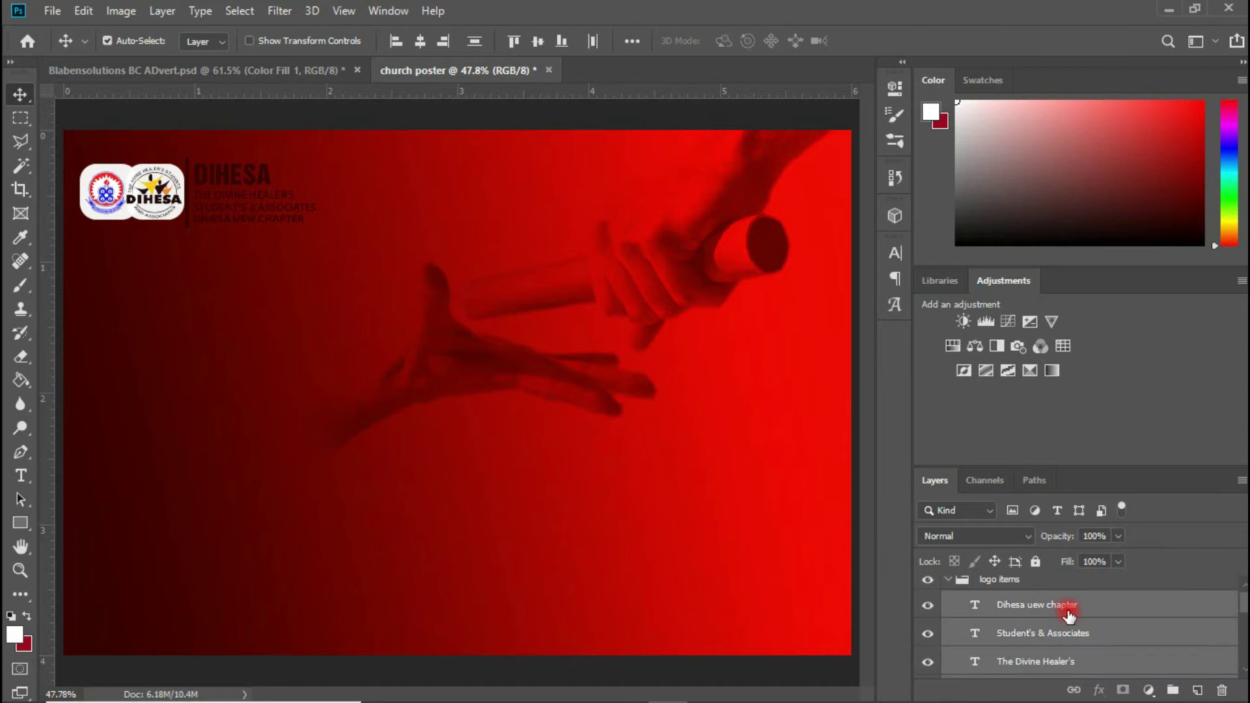
{"action": "key", "text": "shift+Right"}
{"action": "key", "text": "shift+Right"}
Step: Set the text colour of the "Dihesa uew chapter" line to white (ffffff)
{"action": "left_click", "coordinate": [1055, 605]}
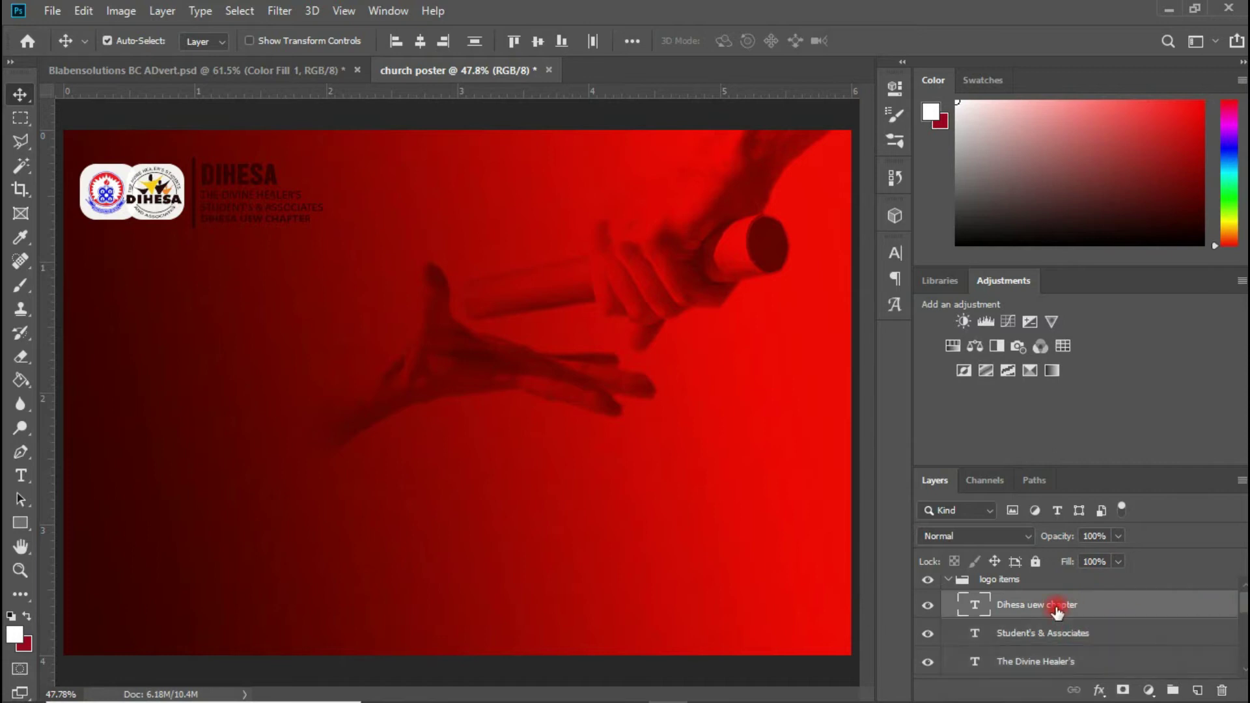
{"action": "left_click", "coordinate": [896, 261]}
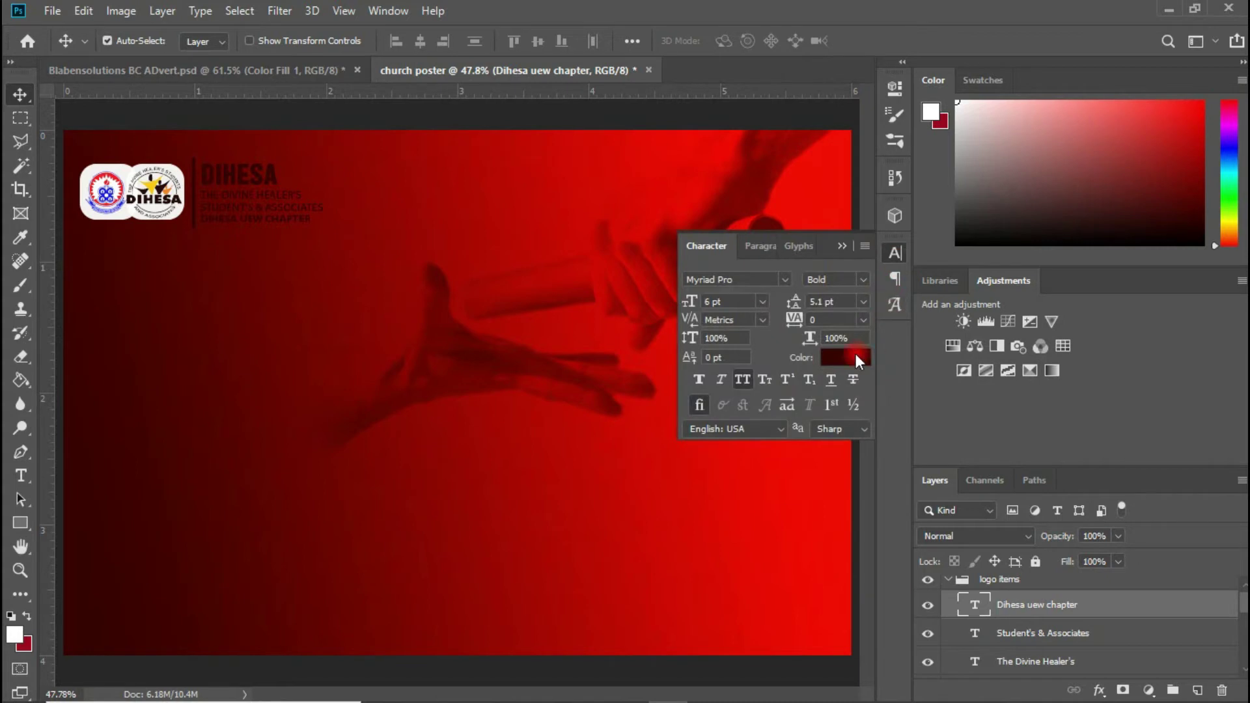
{"action": "left_click", "coordinate": [856, 354]}
{"action": "mouse_move", "coordinate": [854, 421]}
{"action": "left_mouse_down"}
{"action": "mouse_move", "coordinate": [781, 385]}
{"action": "mouse_move", "coordinate": [720, 317]}
{"action": "left_mouse_up"}
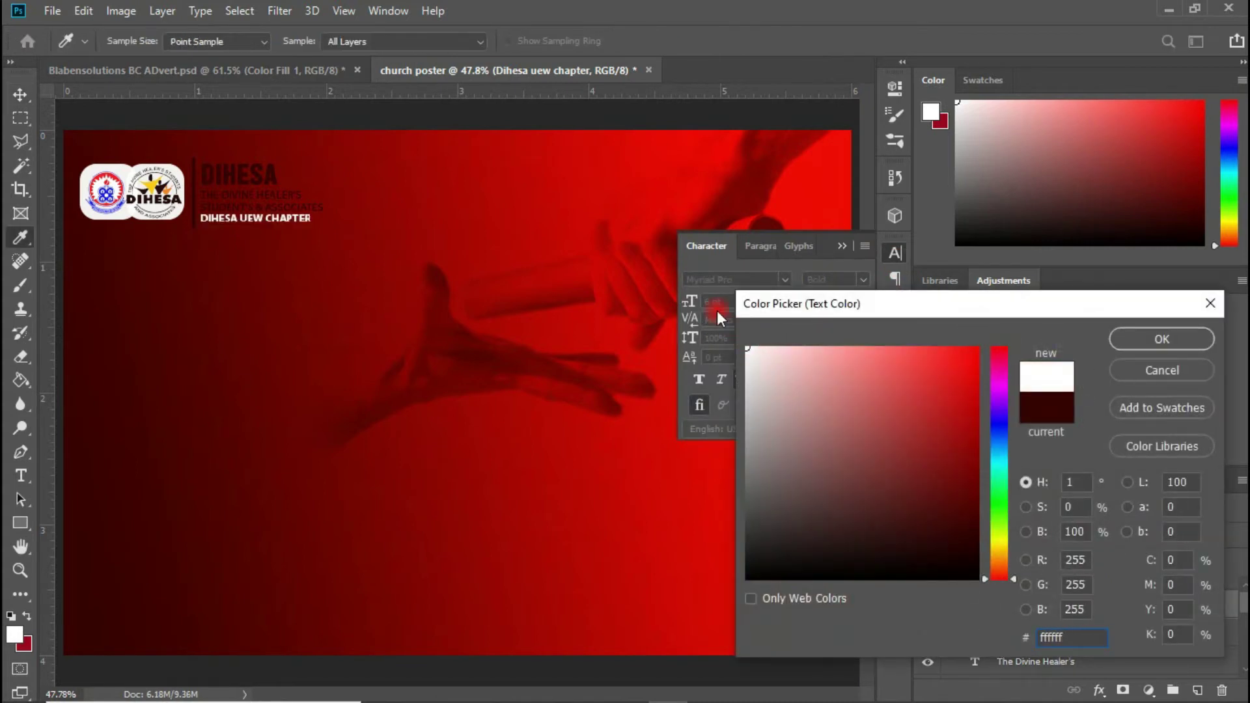
{"action": "left_click", "coordinate": [1146, 340]}
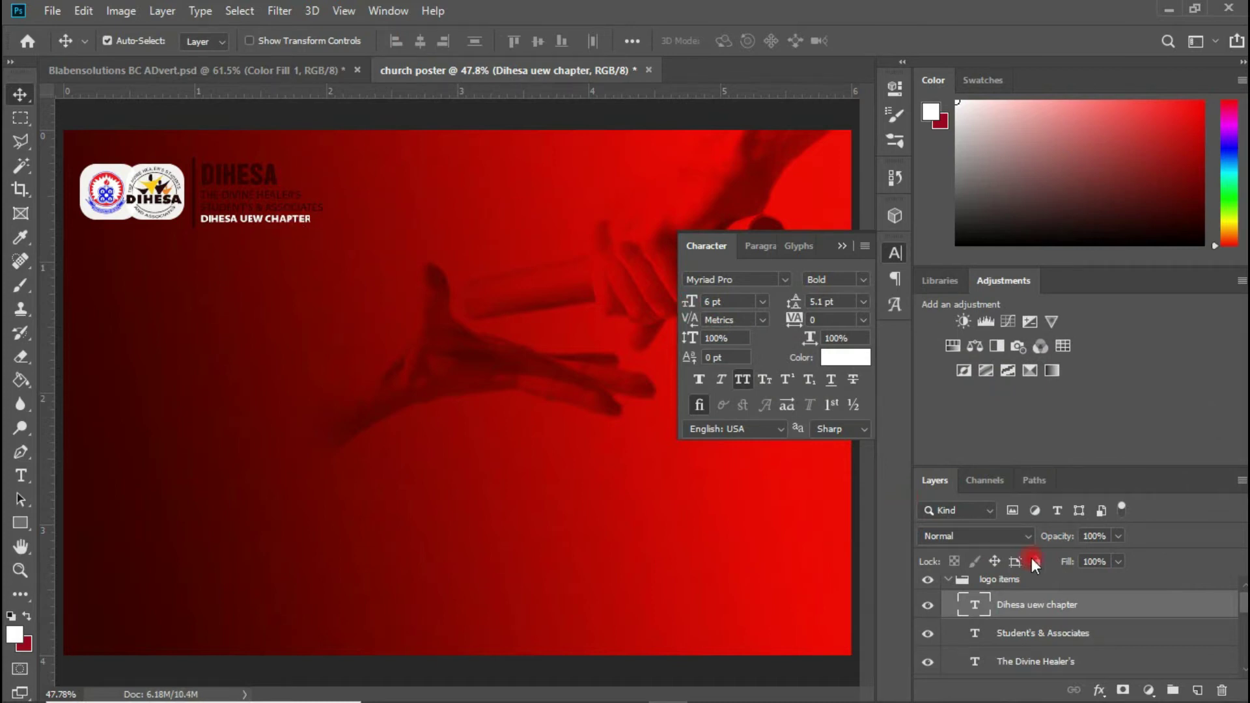
Step: Apply a Gradient Overlay with the Gold 9 preset to the "Student's & Associates" text line
{"action": "left_click", "coordinate": [1071, 639]}
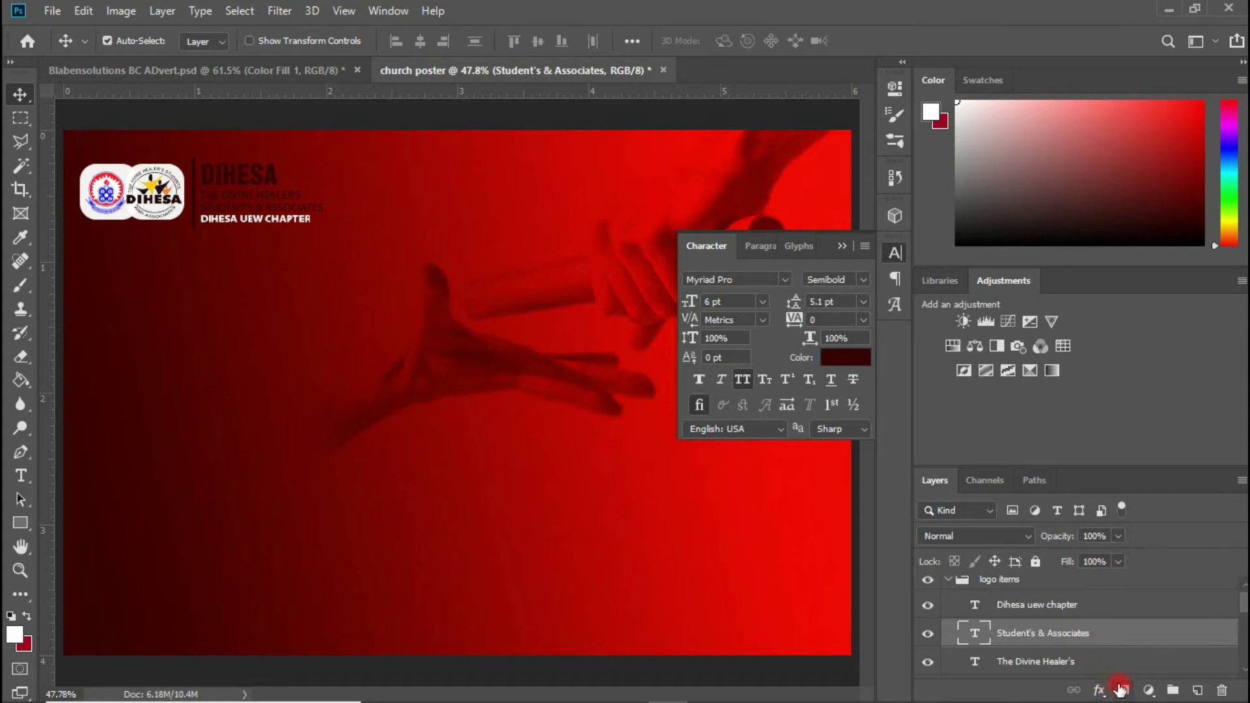
{"action": "left_click", "coordinate": [1099, 690]}
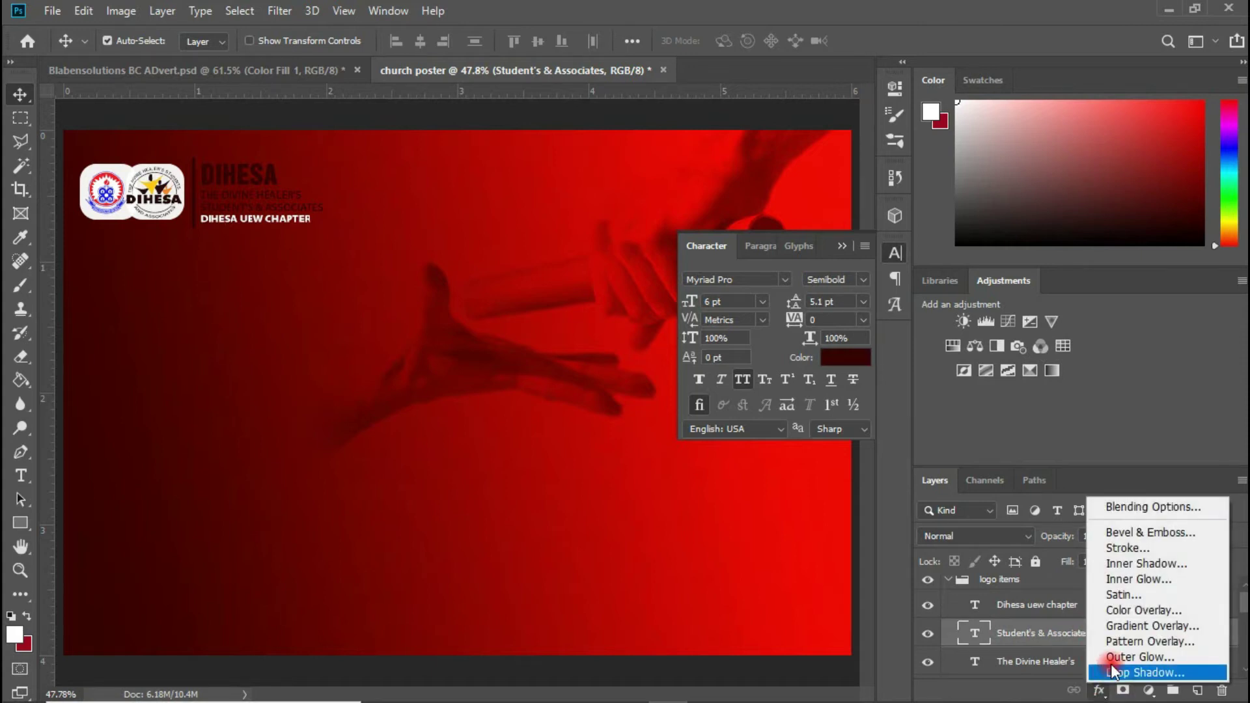
{"action": "left_click", "coordinate": [1140, 622]}
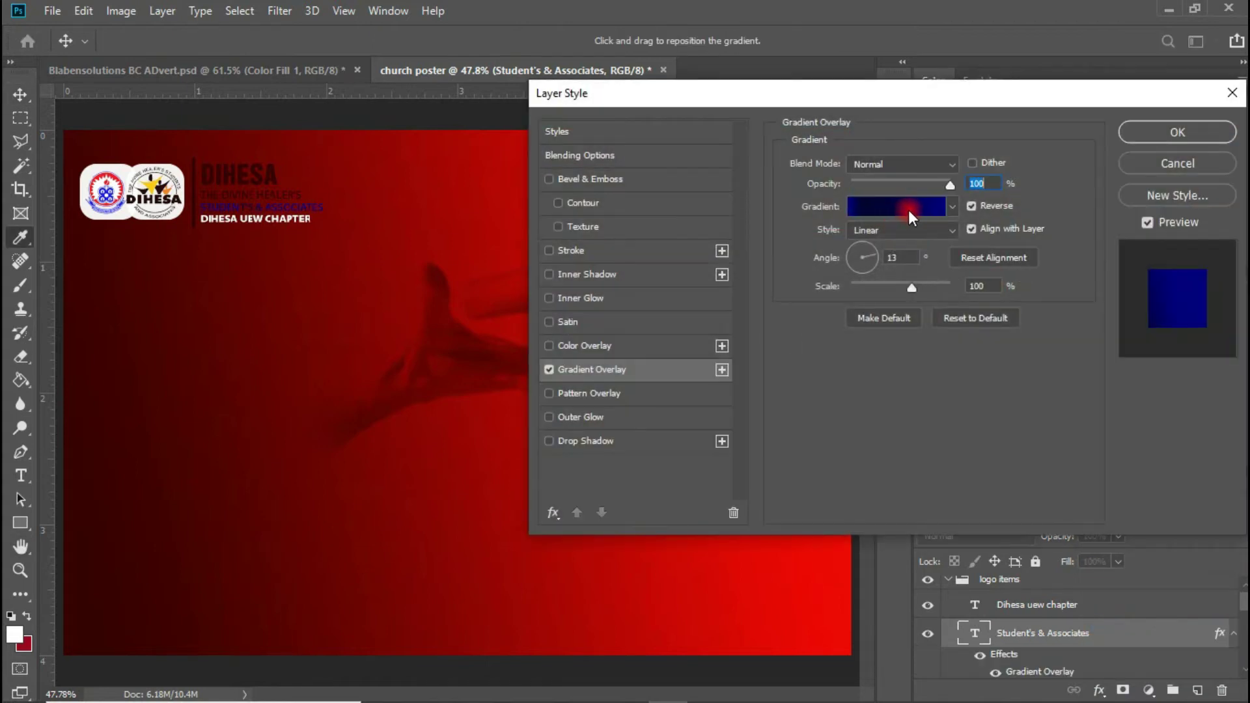
{"action": "left_click", "coordinate": [908, 209]}
{"action": "left_click_drag", "start_coordinate": [1148, 233], "coordinate": [1137, 339]}
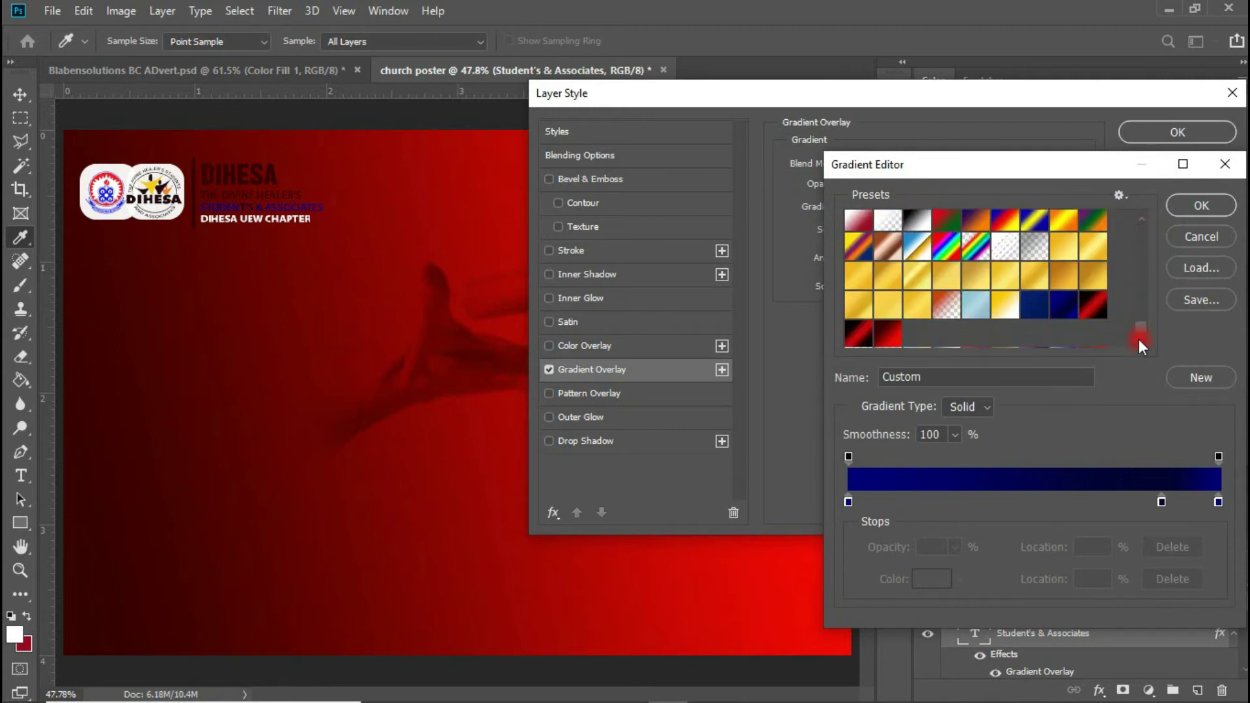
{"action": "left_click", "coordinate": [1004, 282]}
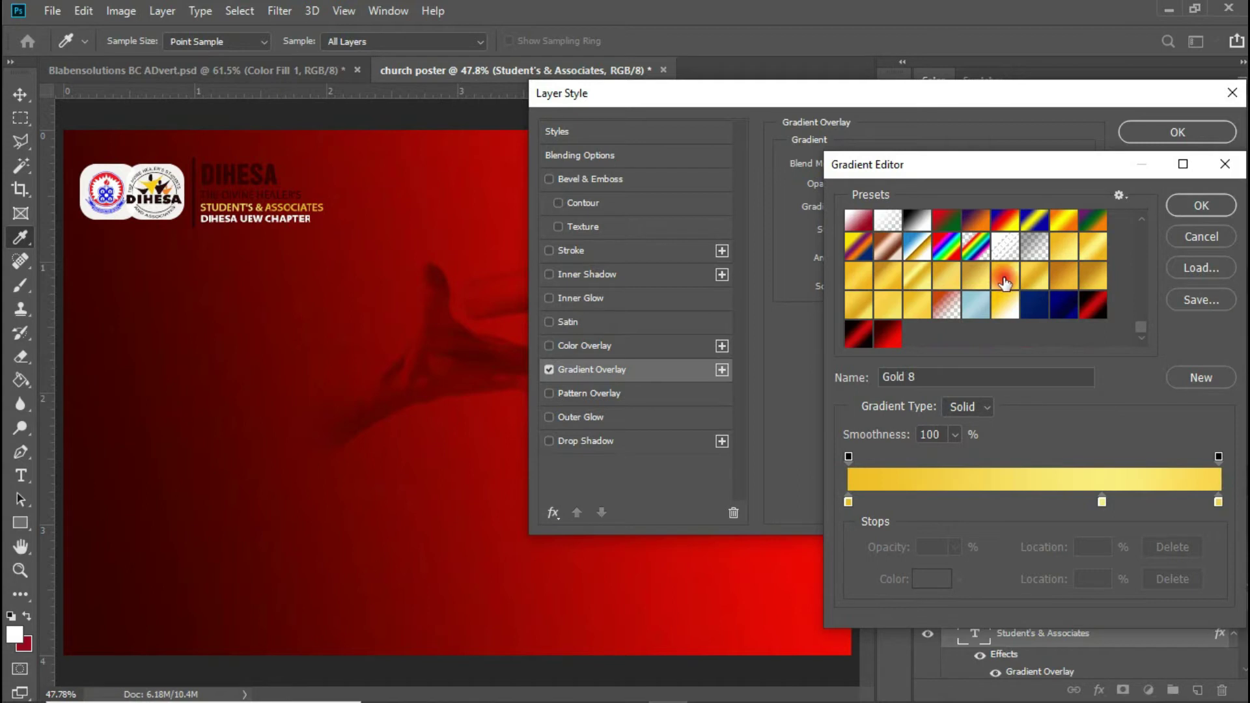
{"action": "left_click", "coordinate": [1031, 280]}
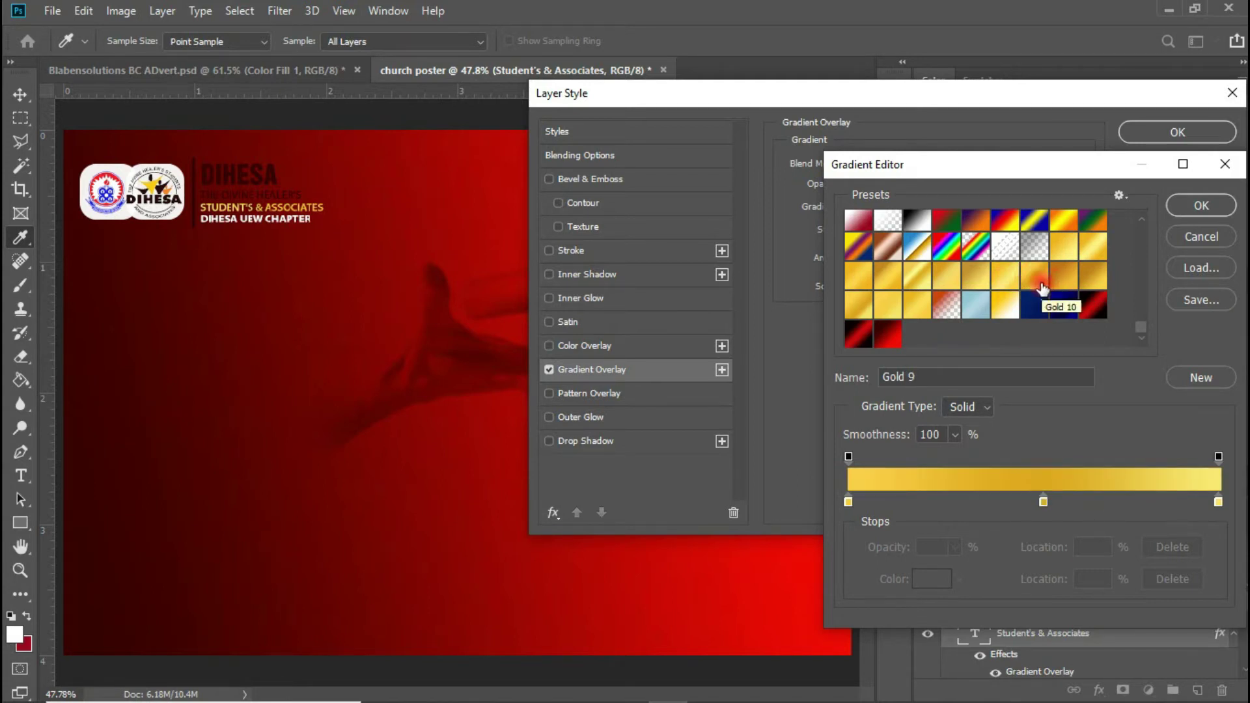
{"action": "left_click", "coordinate": [1190, 207]}
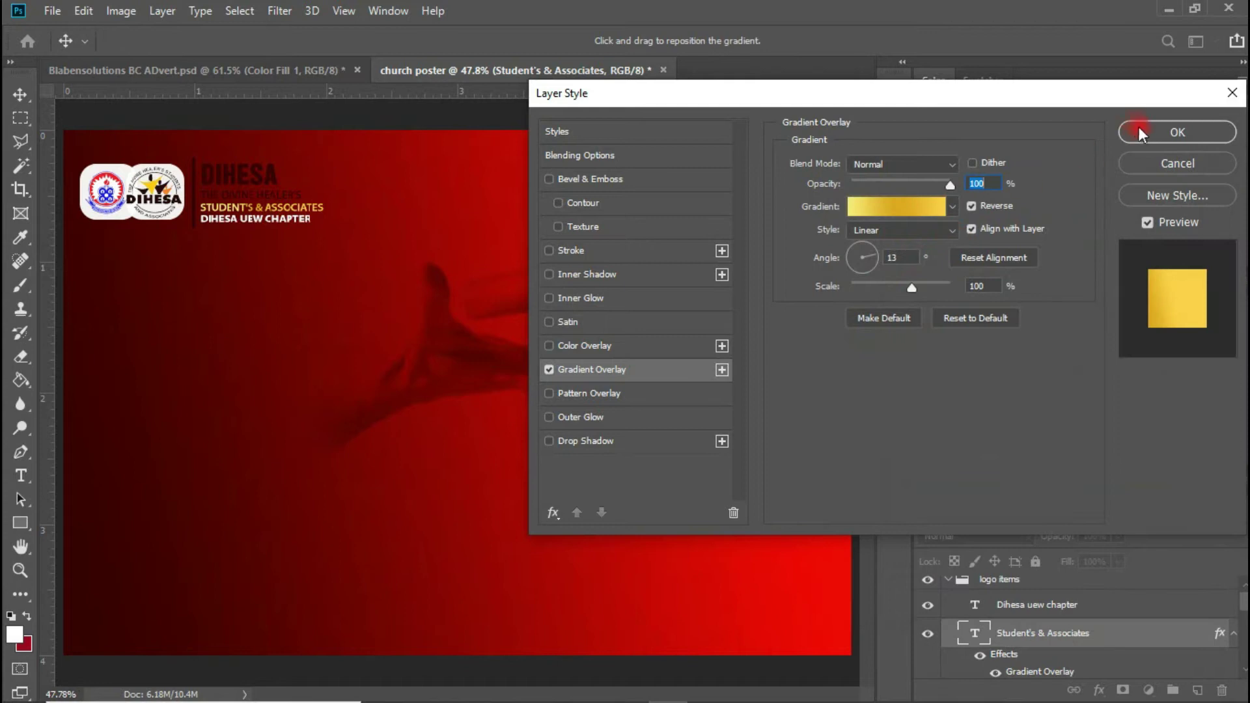
{"action": "left_click", "coordinate": [1139, 130]}
Step: Copy the gold layer style from "Student's & Associates" to "The Divine Healer's" line and the "Dihesa" title
{"action": "left_click", "coordinate": [1044, 635]}
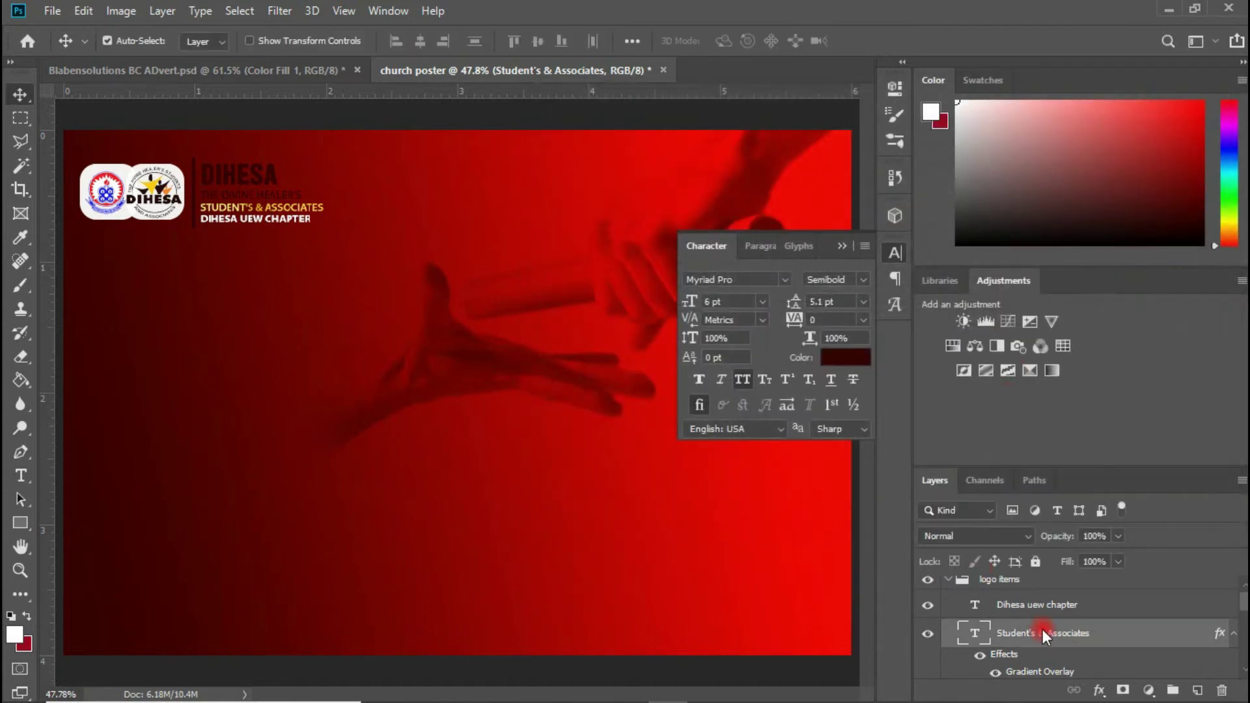
{"action": "right_click", "coordinate": [1042, 629]}
{"action": "left_click", "coordinate": [877, 618]}
{"action": "left_click", "coordinate": [963, 583]}
{"action": "left_click_drag", "start_coordinate": [1229, 608], "coordinate": [1245, 625]}
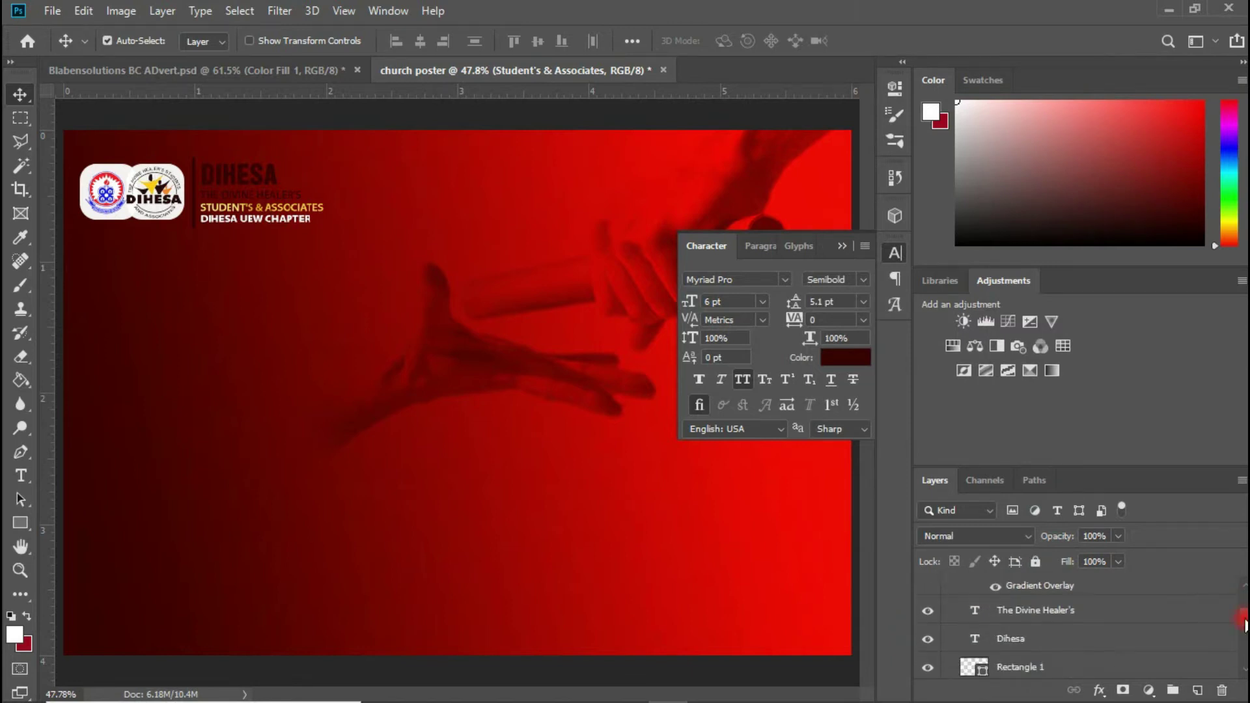
{"action": "left_click", "coordinate": [1063, 612]}
{"action": "right_click", "coordinate": [1064, 610]}
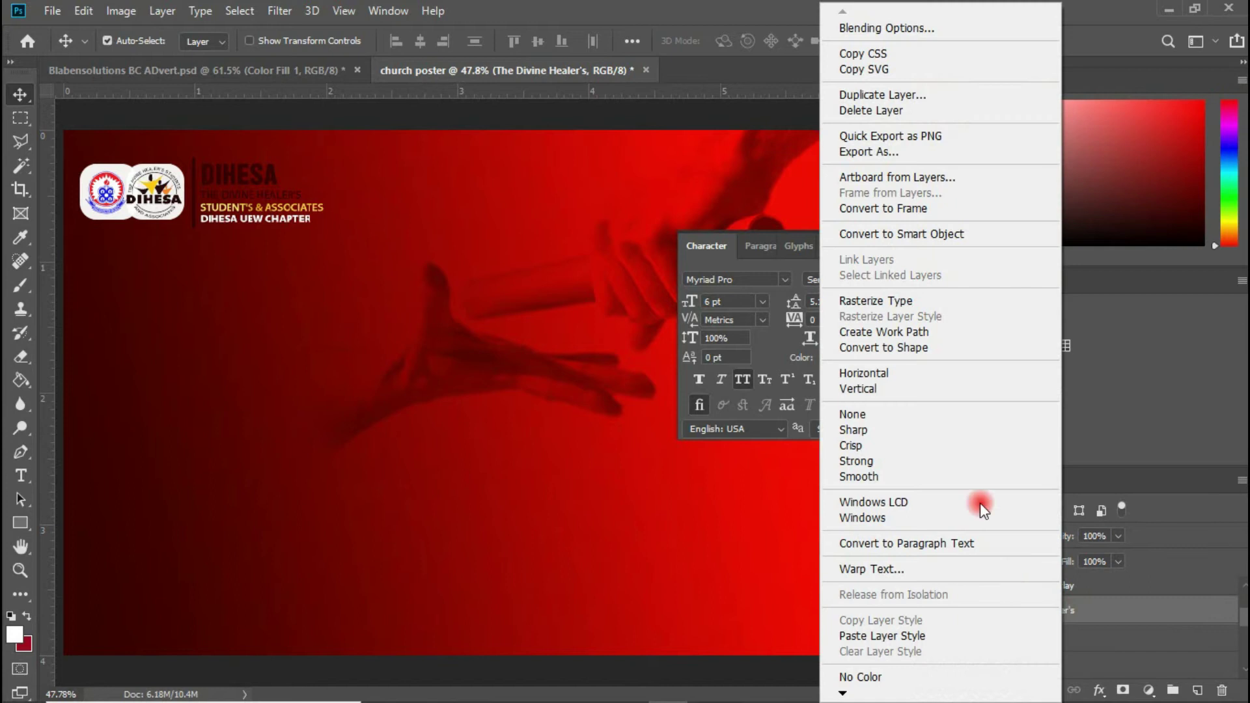
{"action": "left_click", "coordinate": [883, 635]}
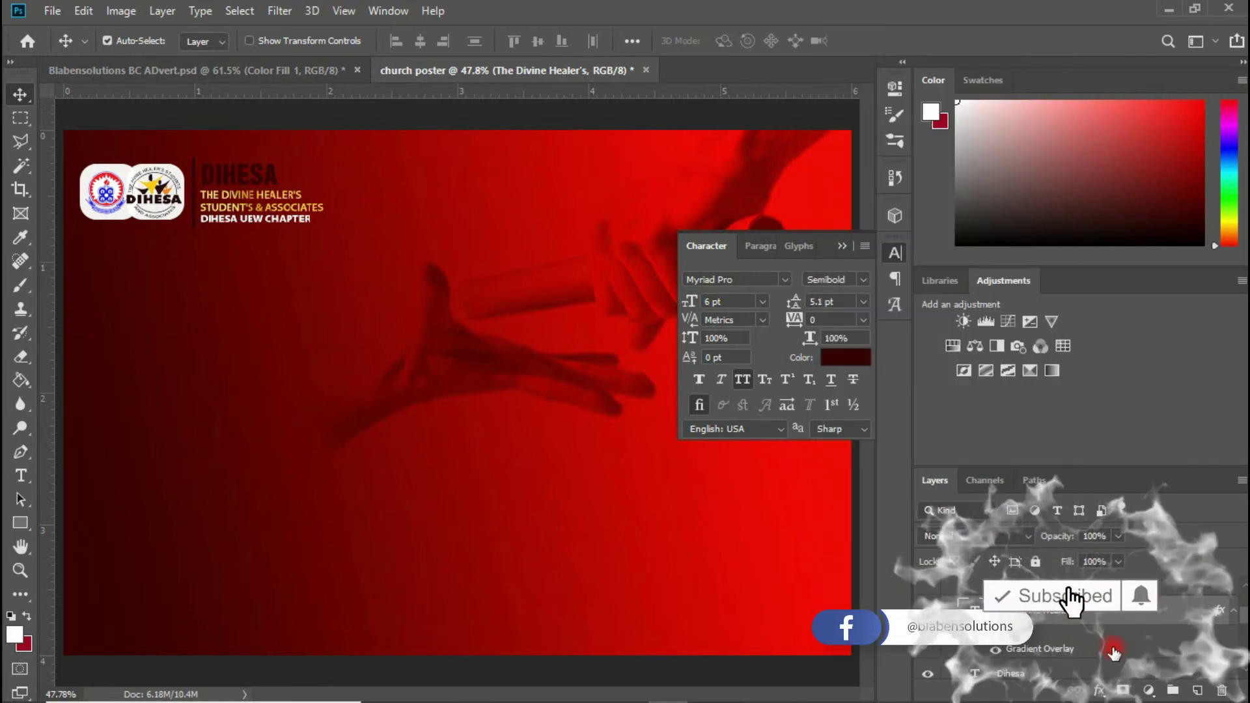
{"action": "left_click", "coordinate": [1041, 672]}
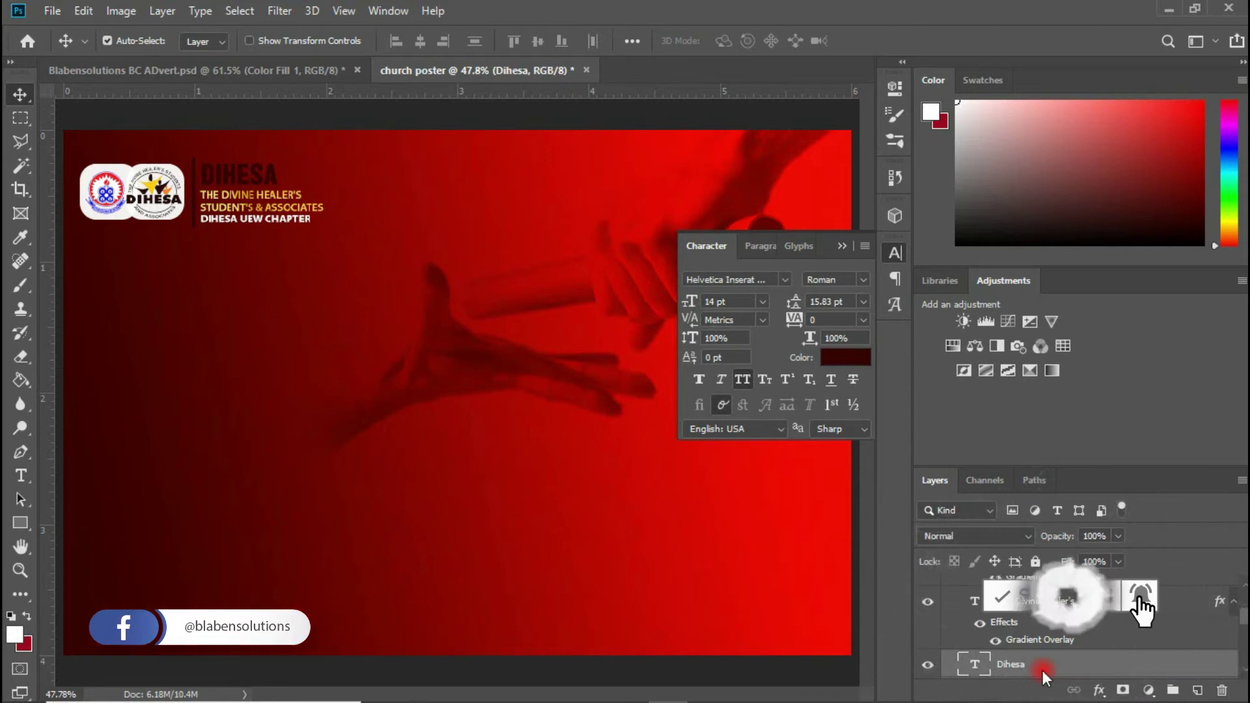
{"action": "right_click", "coordinate": [1041, 670]}
{"action": "left_click", "coordinate": [894, 634]}
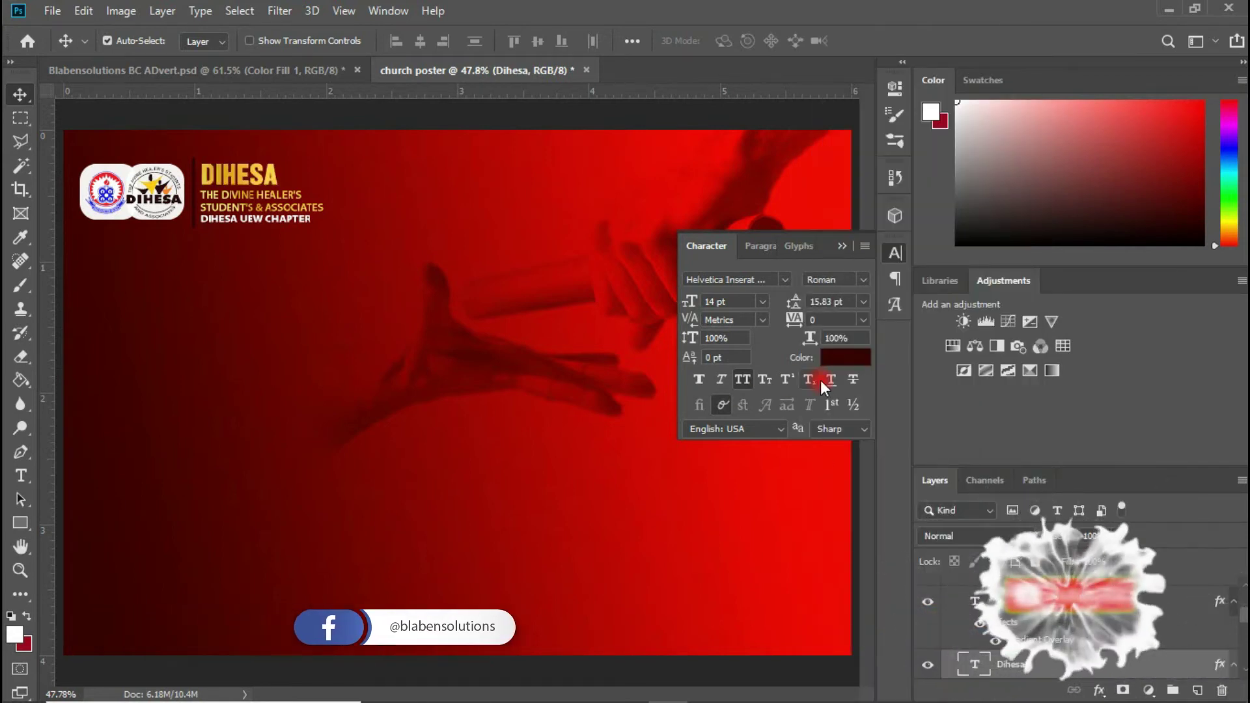
Step: Change the fill colour of the vertical bar beside the title to white
{"action": "left_click", "coordinate": [195, 231]}
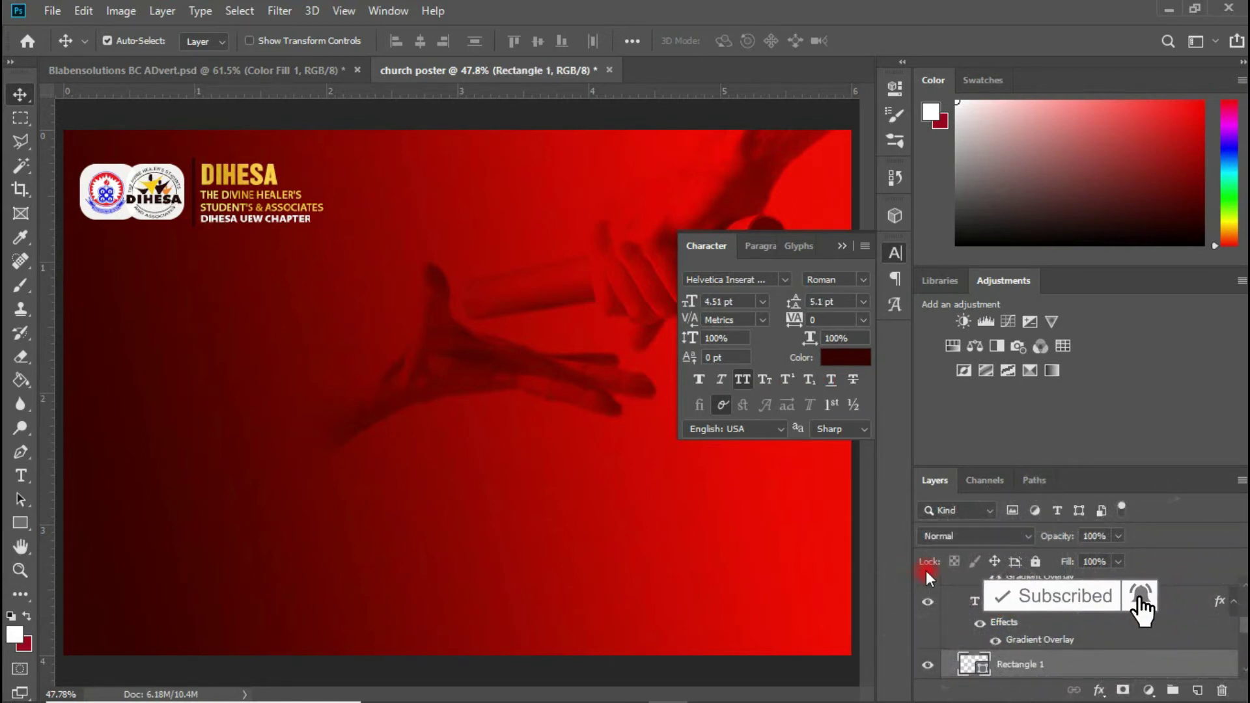
{"action": "double_click", "coordinate": [973, 664]}
{"action": "left_click", "coordinate": [747, 349]}
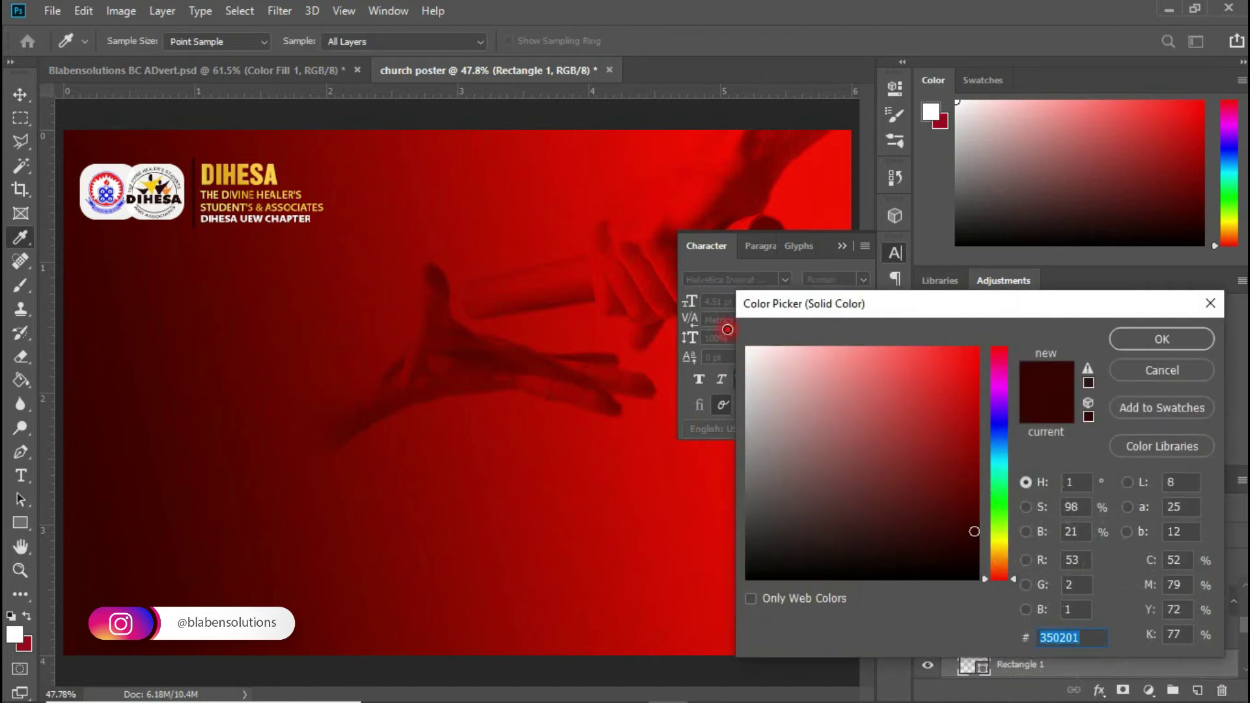
{"action": "left_click", "coordinate": [1169, 335]}
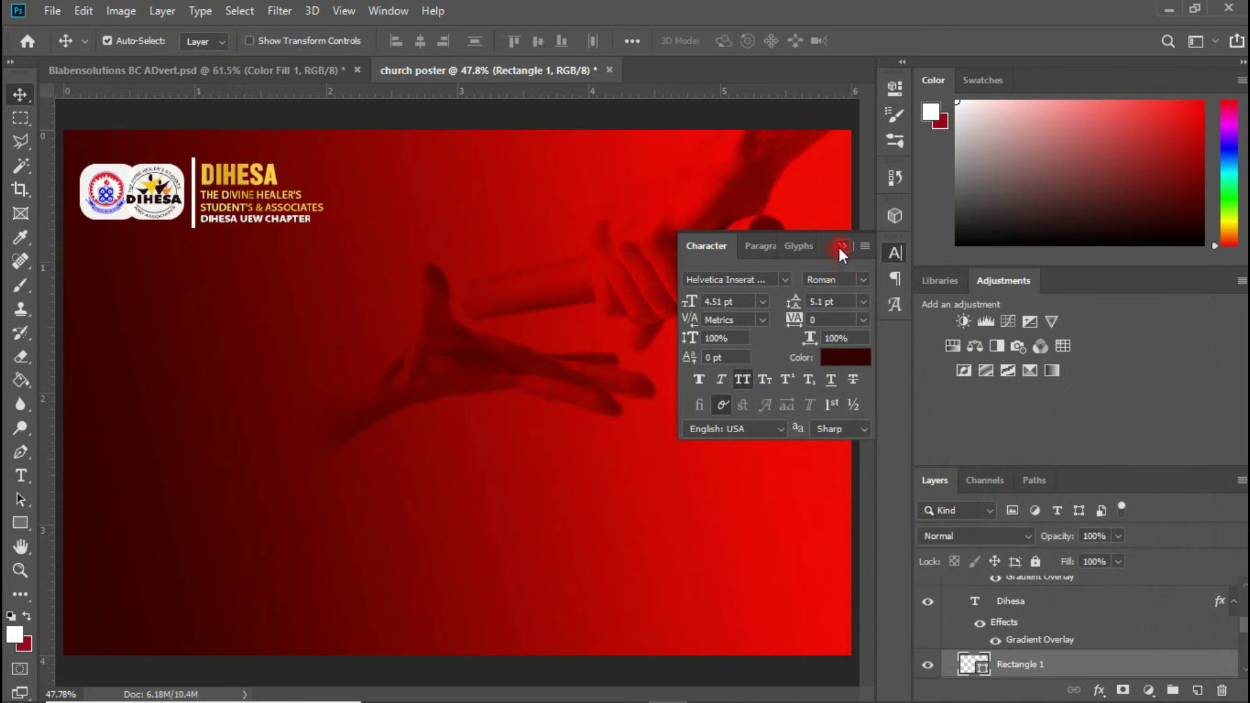
Step: Put away the text settings and collapse the "logo items" layer group
{"action": "left_click", "coordinate": [842, 246]}
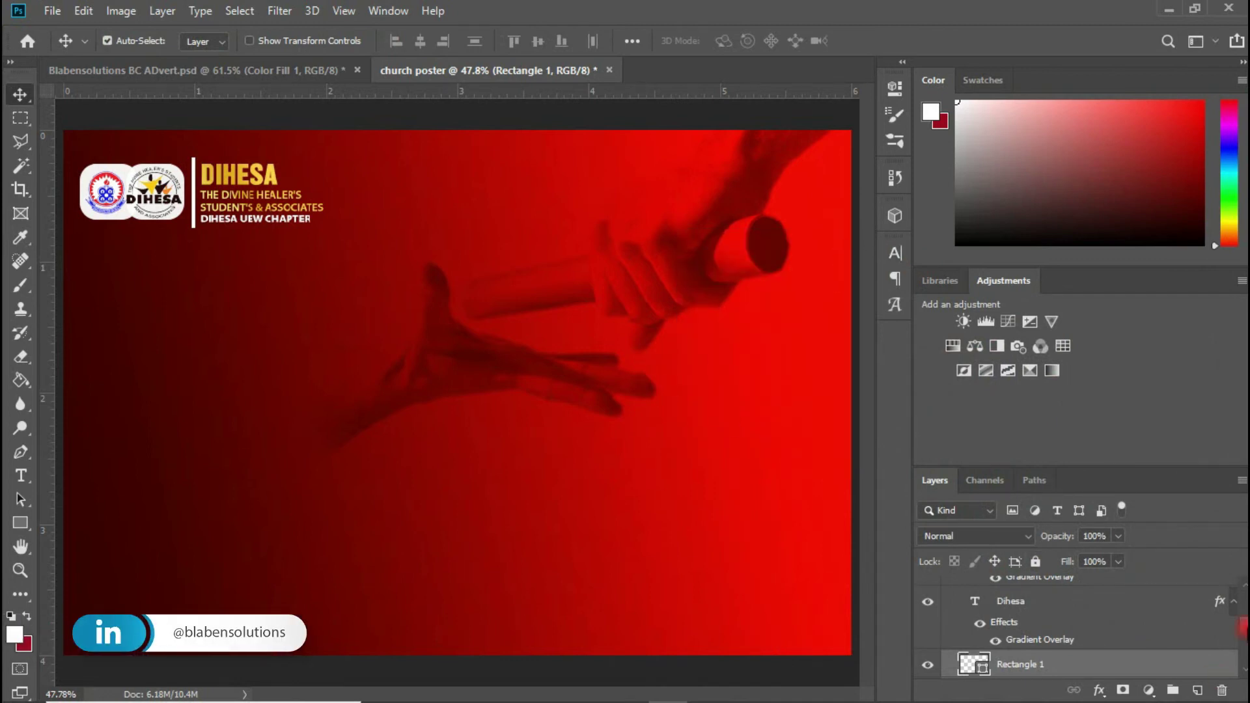
{"action": "left_click_drag", "start_coordinate": [1244, 628], "coordinate": [1243, 599]}
{"action": "left_click", "coordinate": [946, 590]}
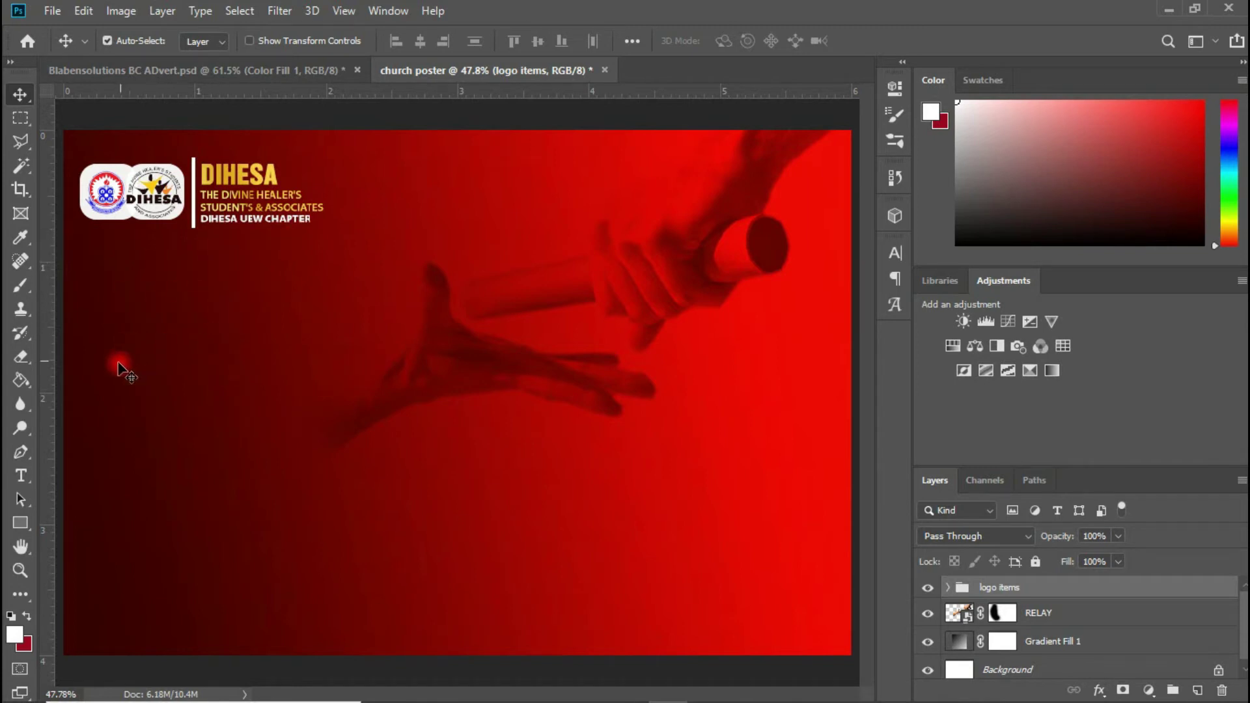
Step: Add a text line reading "resents" in the dark area below the logos and set its colour to white (ffffff)
{"action": "left_click", "coordinate": [19, 479]}
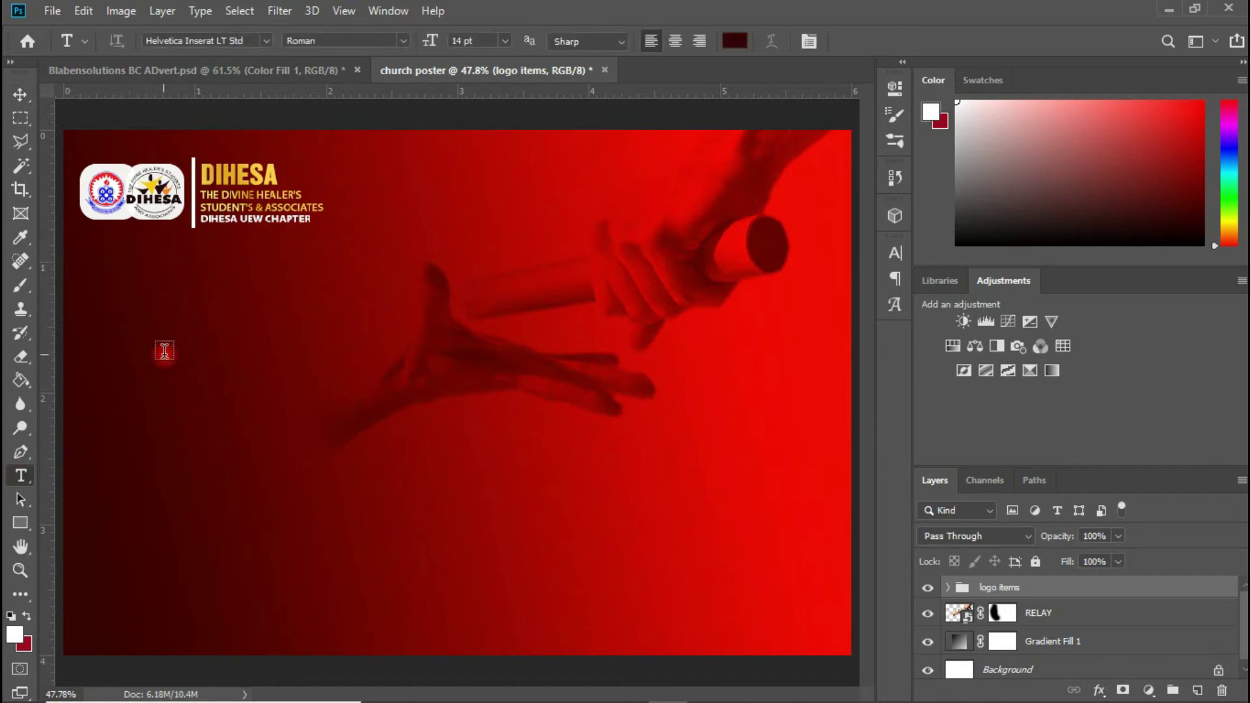
{"action": "left_click", "coordinate": [164, 351]}
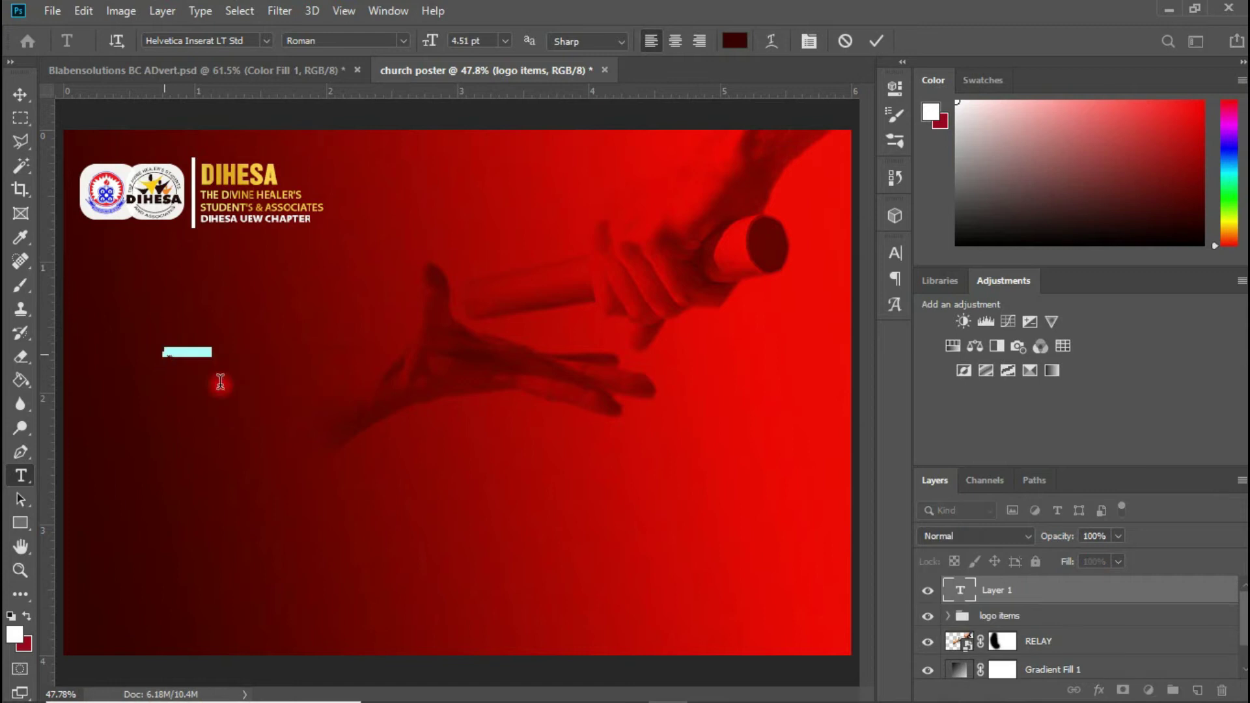
{"action": "type", "text": "HANDING"}
{"action": "left_click", "coordinate": [25, 85]}
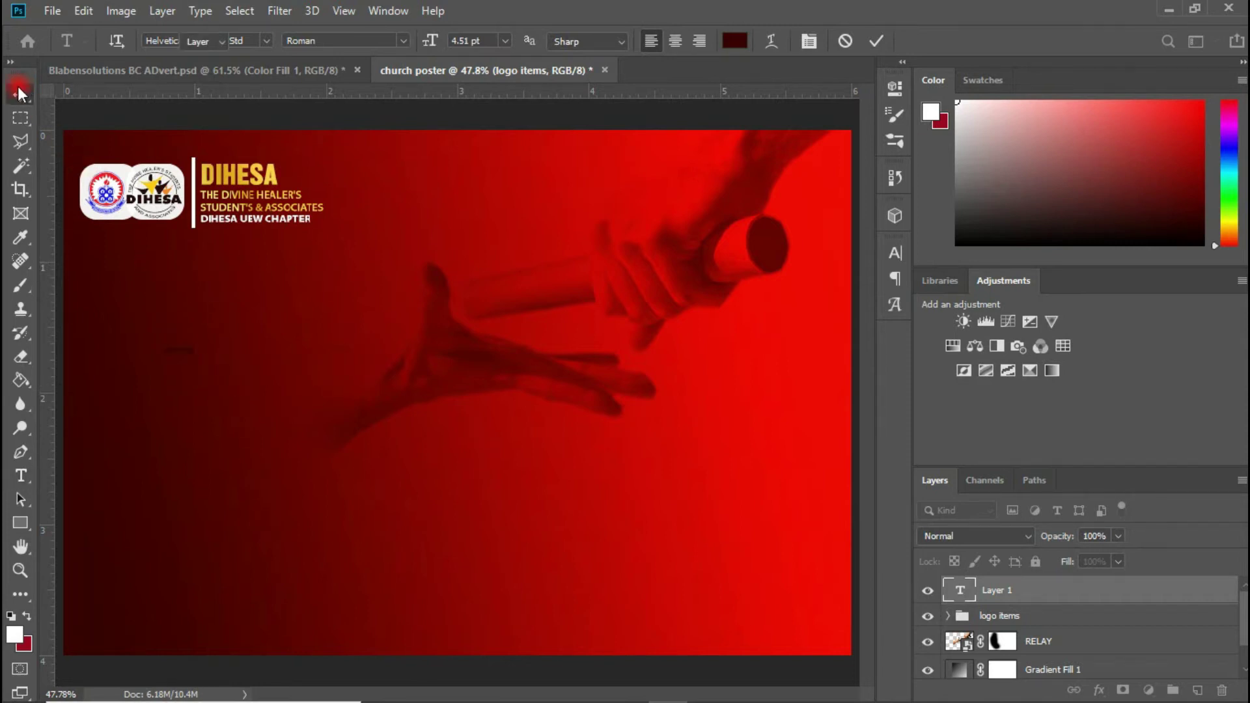
{"action": "left_click", "coordinate": [895, 251]}
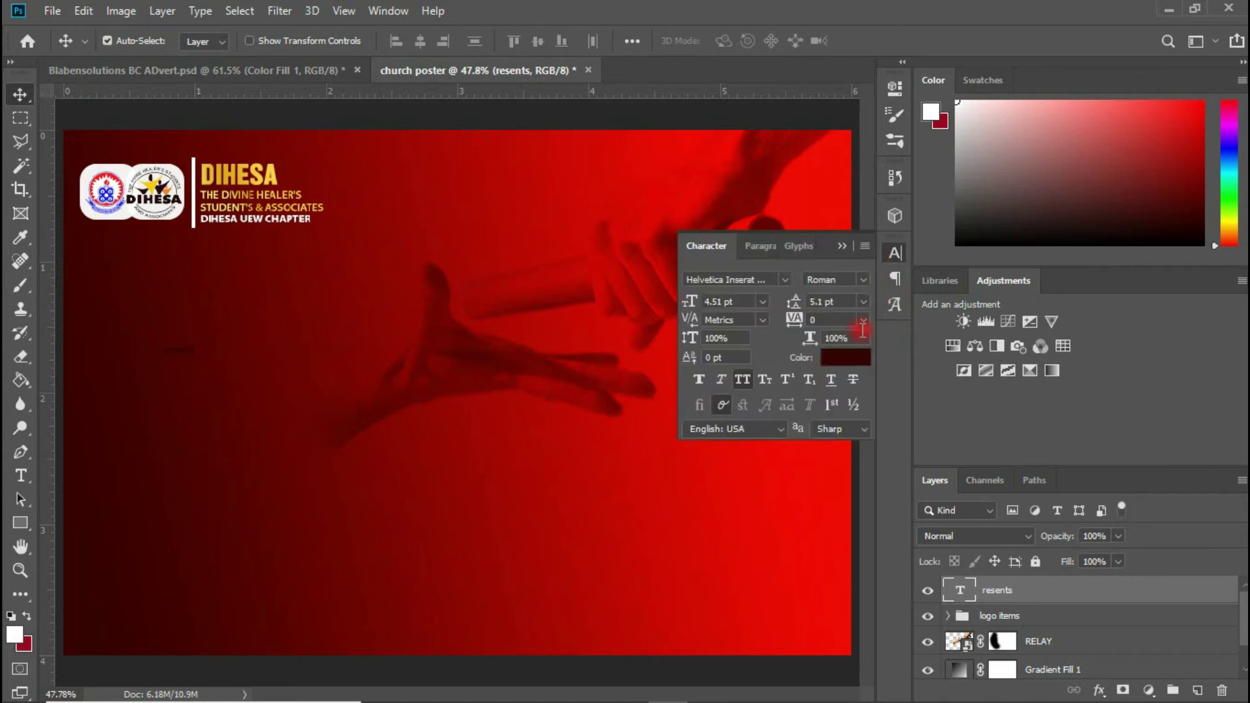
{"action": "left_click", "coordinate": [835, 362]}
{"action": "left_click_drag", "start_coordinate": [770, 358], "coordinate": [748, 348]}
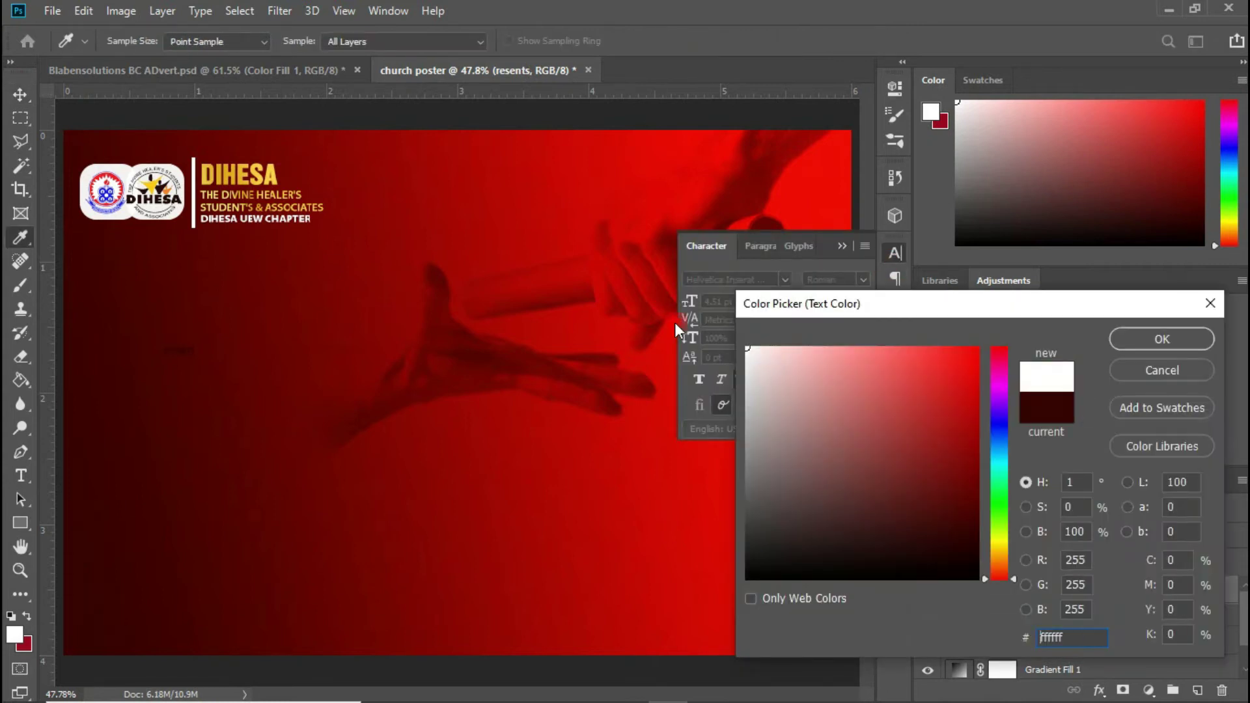
{"action": "left_click", "coordinate": [1168, 345]}
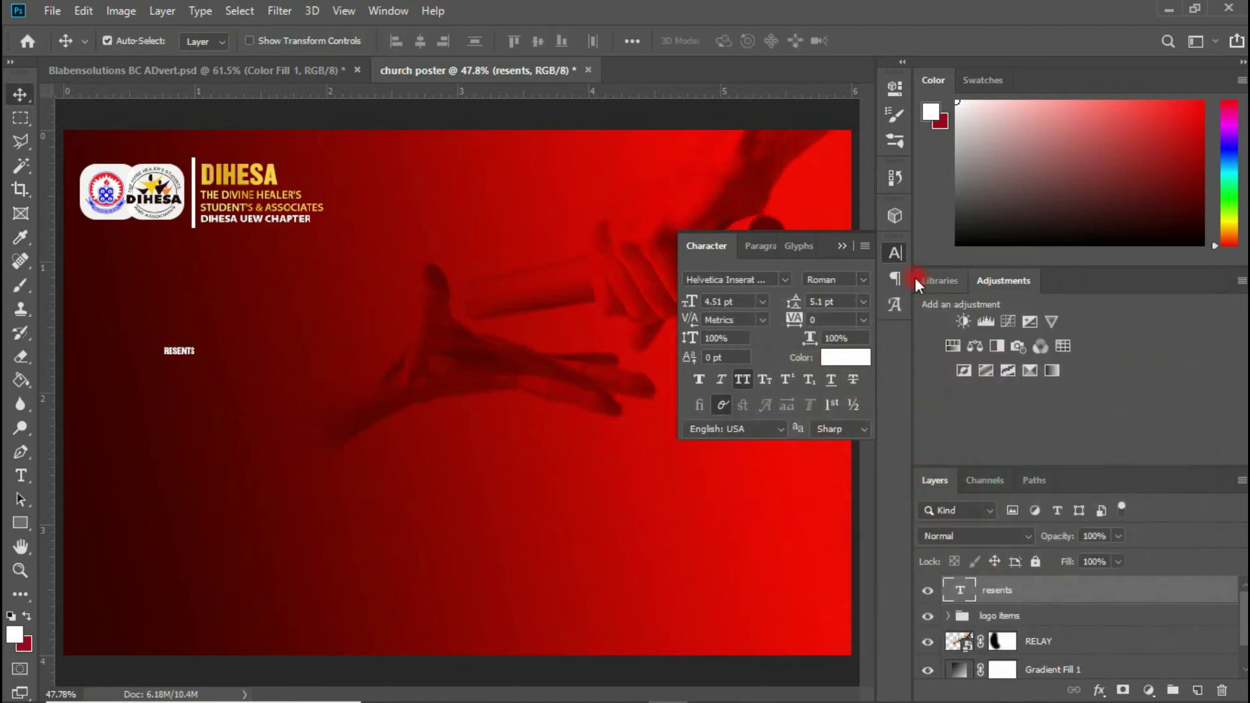
Step: Set the "resents" text line to the LEMON MILK font with a tracking of 800
{"action": "left_click", "coordinate": [784, 279]}
{"action": "left_click", "coordinate": [783, 276]}
{"action": "left_click", "coordinate": [777, 284]}
{"action": "left_click", "coordinate": [755, 369]}
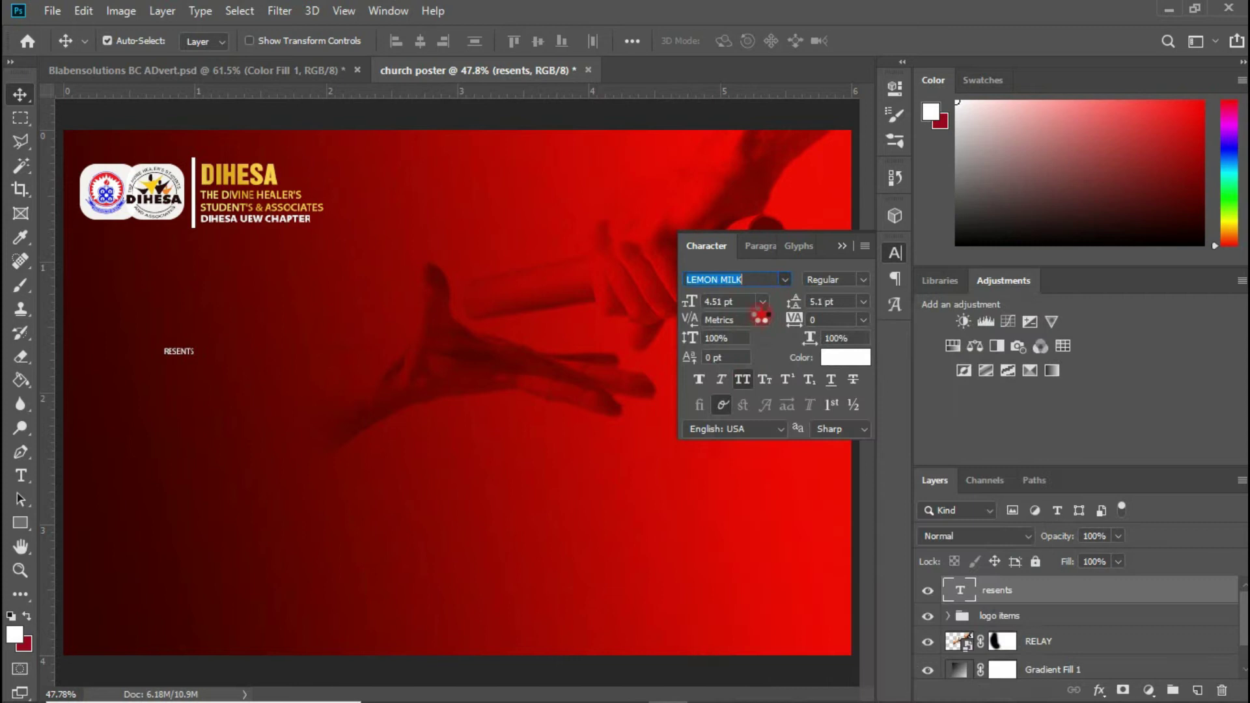
{"action": "left_click_drag", "start_coordinate": [794, 323], "coordinate": [835, 323]}
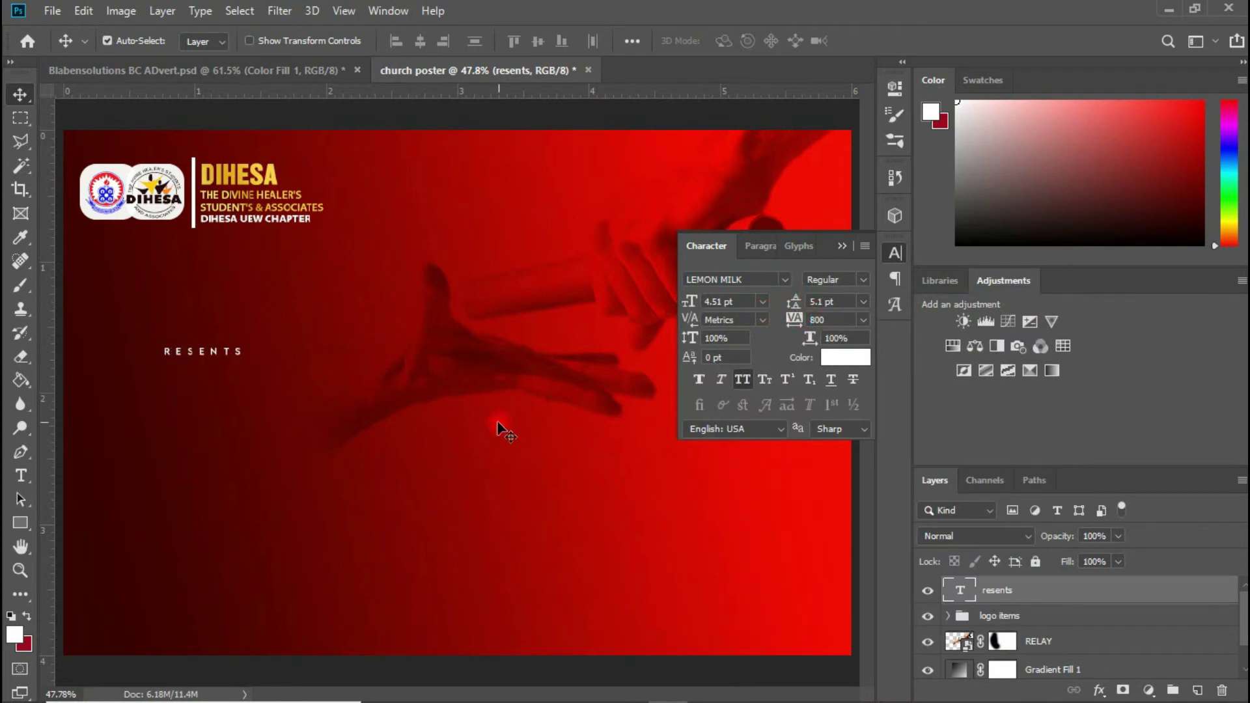
Step: Add the missing initial letter so that the text line reads "Presents"
{"action": "key", "text": "t"}
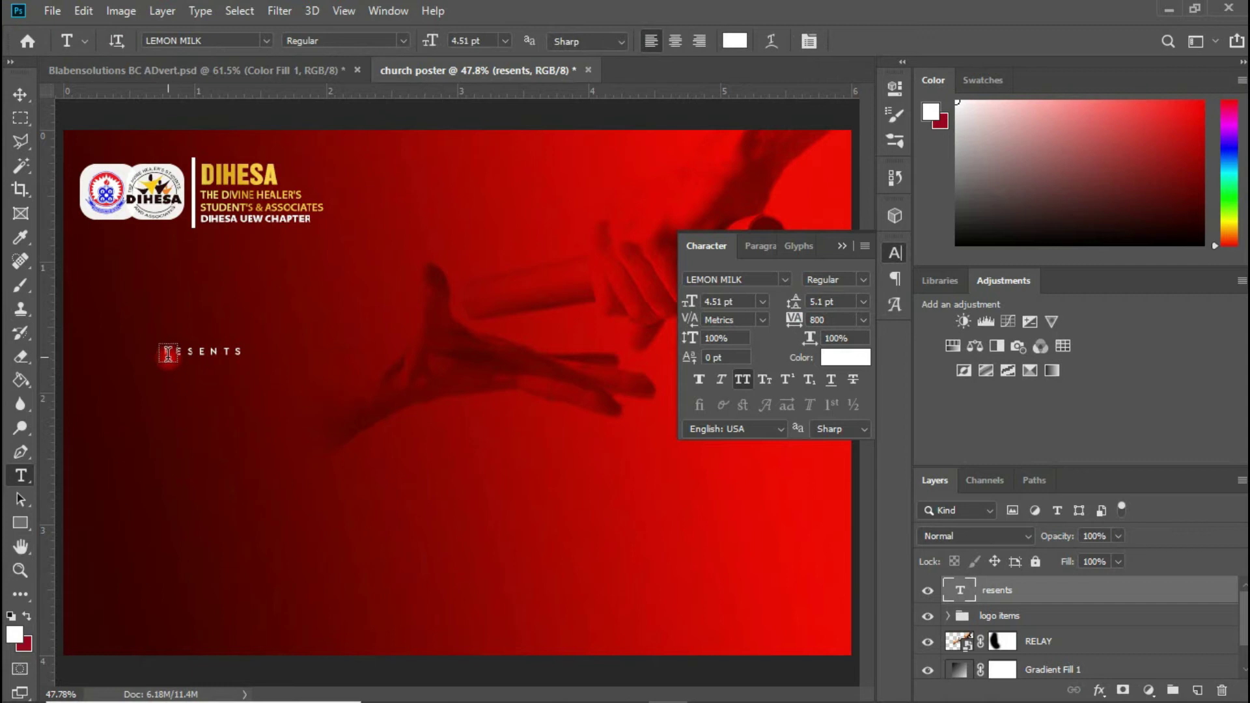
{"action": "left_click", "coordinate": [166, 352]}
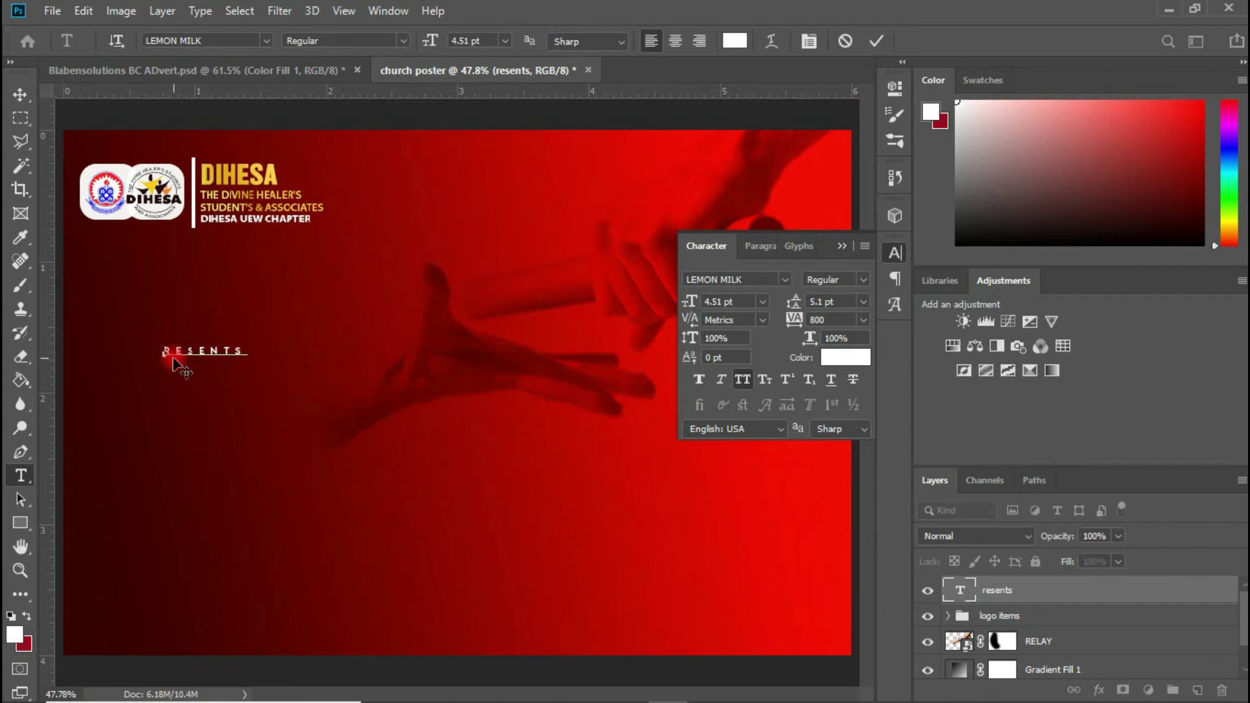
{"action": "left_click", "coordinate": [20, 94]}
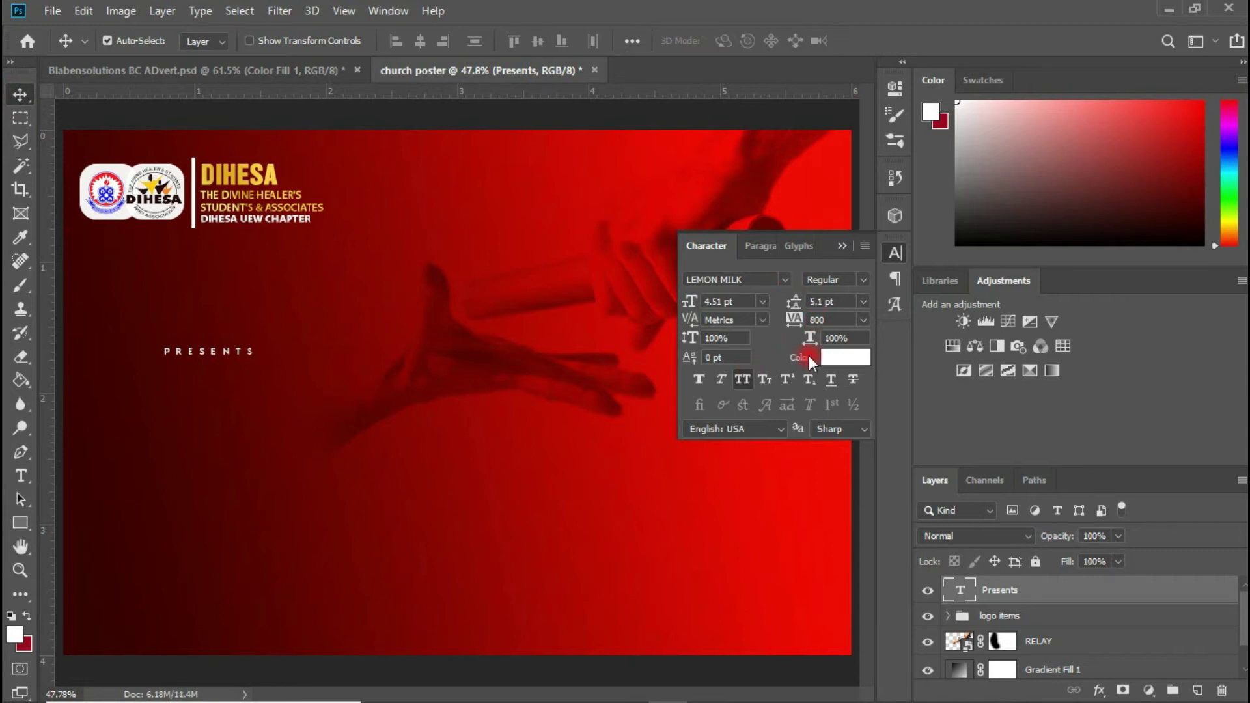
Step: Widen the tracking of "Presents" to 1600 and move the line up, centred beneath the logo header
{"action": "left_click_drag", "start_coordinate": [800, 326], "coordinate": [830, 321]}
{"action": "left_click", "coordinate": [843, 245]}
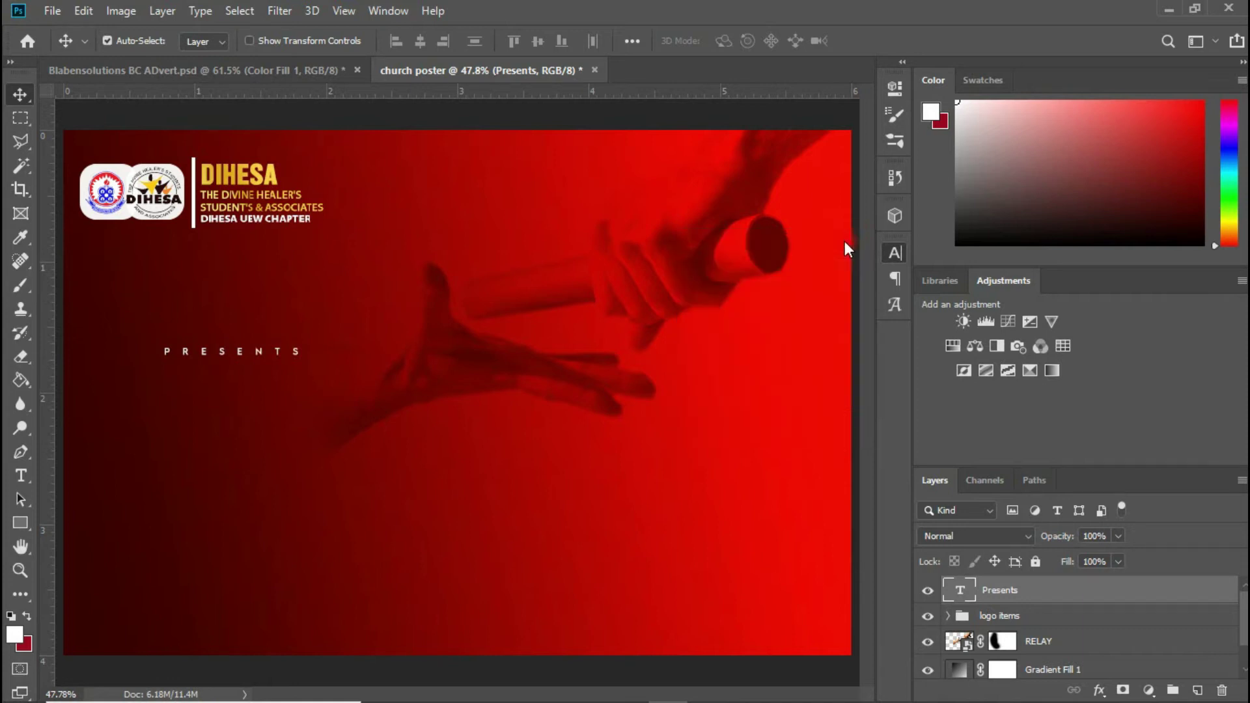
{"action": "left_click_drag", "start_coordinate": [294, 355], "coordinate": [321, 291]}
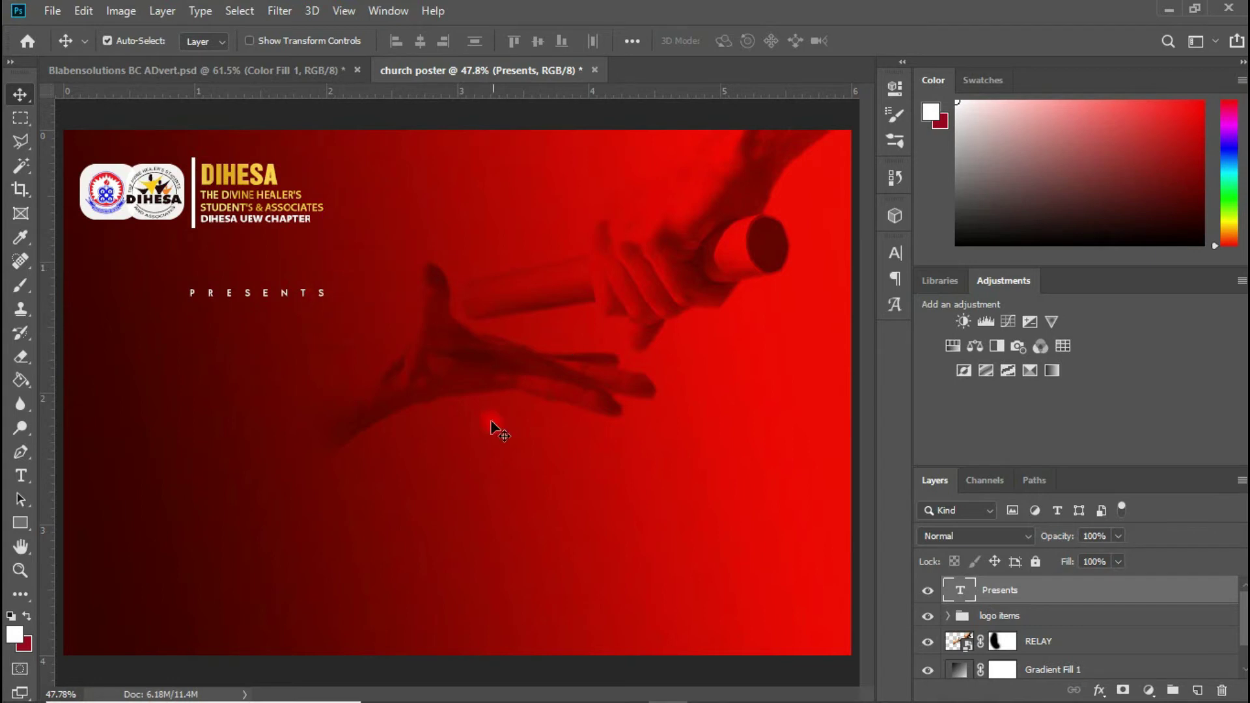
Step: Copy "Dihesa week handing over" from the Notepad text and add it to the poster as a new text line below "Presents"
{"action": "mouse_move", "coordinate": [597, 700]}
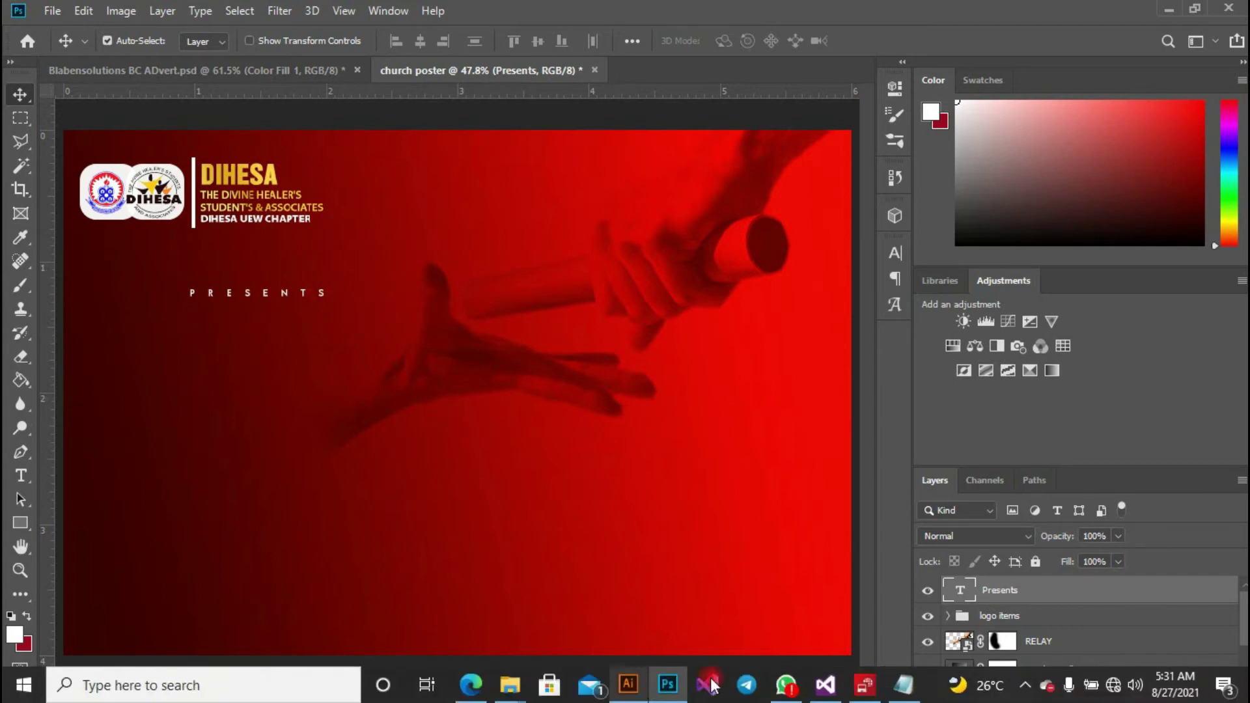
{"action": "left_click", "coordinate": [903, 683]}
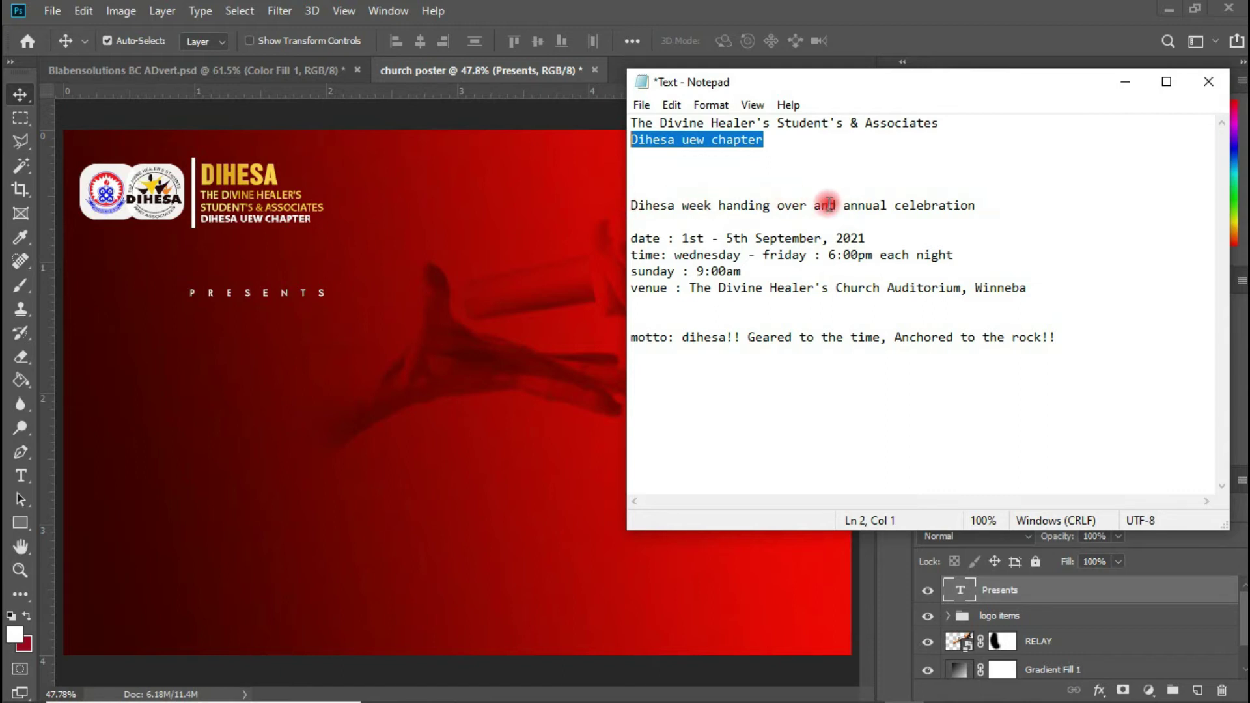
{"action": "left_click_drag", "start_coordinate": [807, 205], "coordinate": [637, 203]}
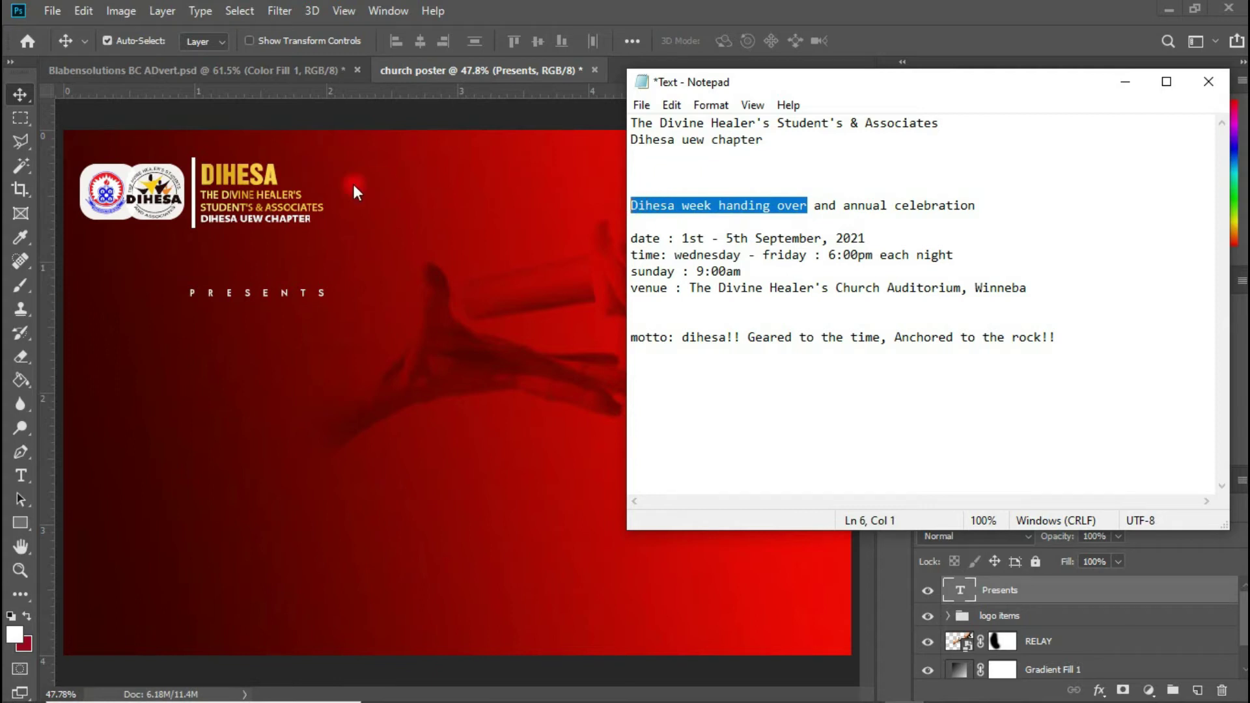
{"action": "left_click", "coordinate": [23, 481]}
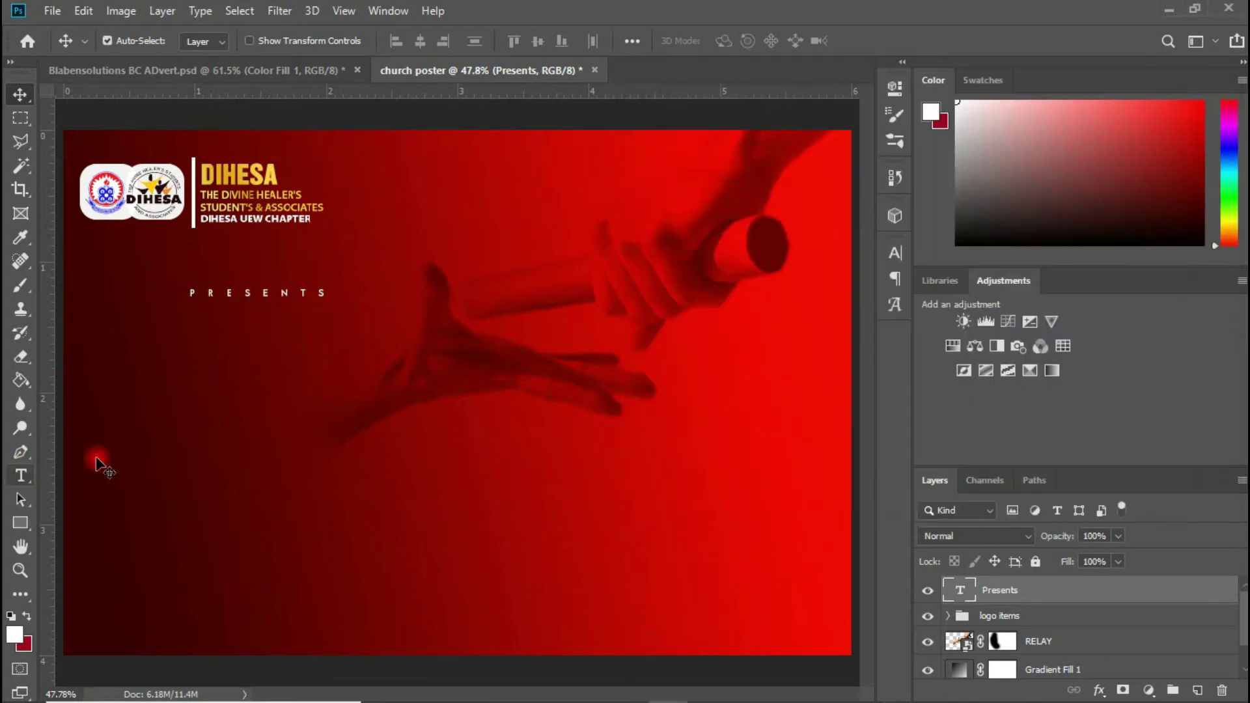
{"action": "left_click", "coordinate": [33, 475]}
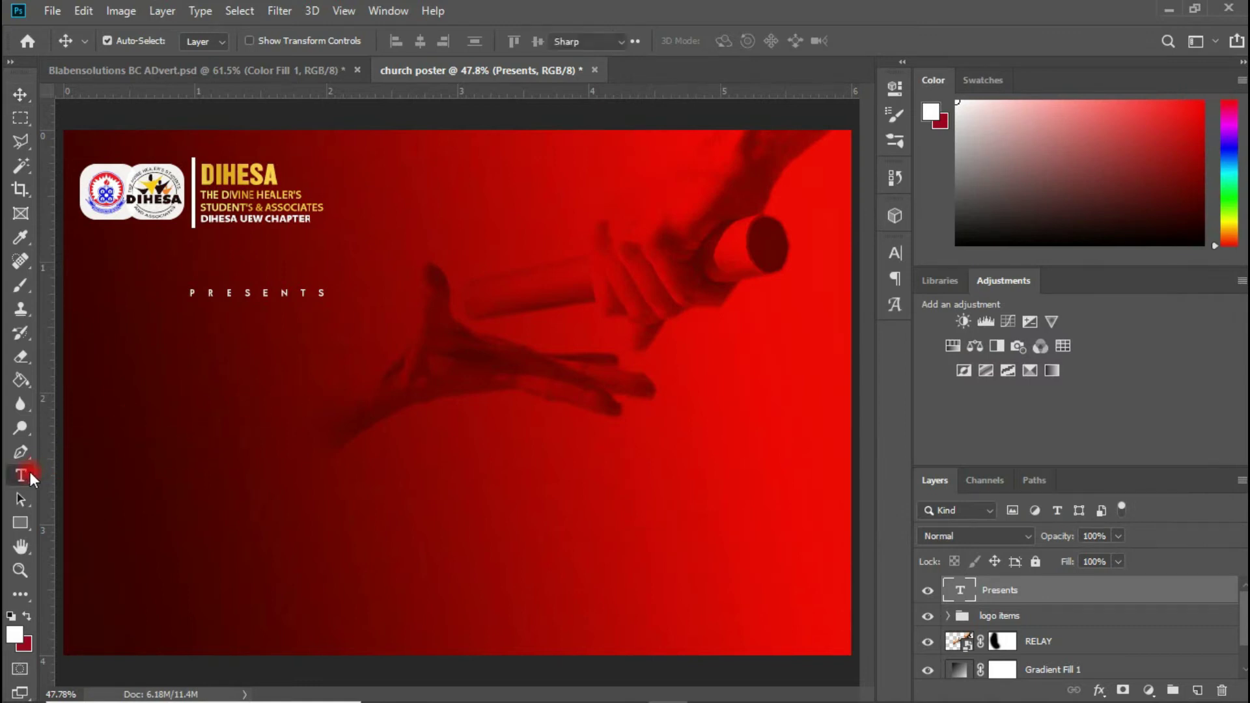
{"action": "left_click", "coordinate": [239, 380]}
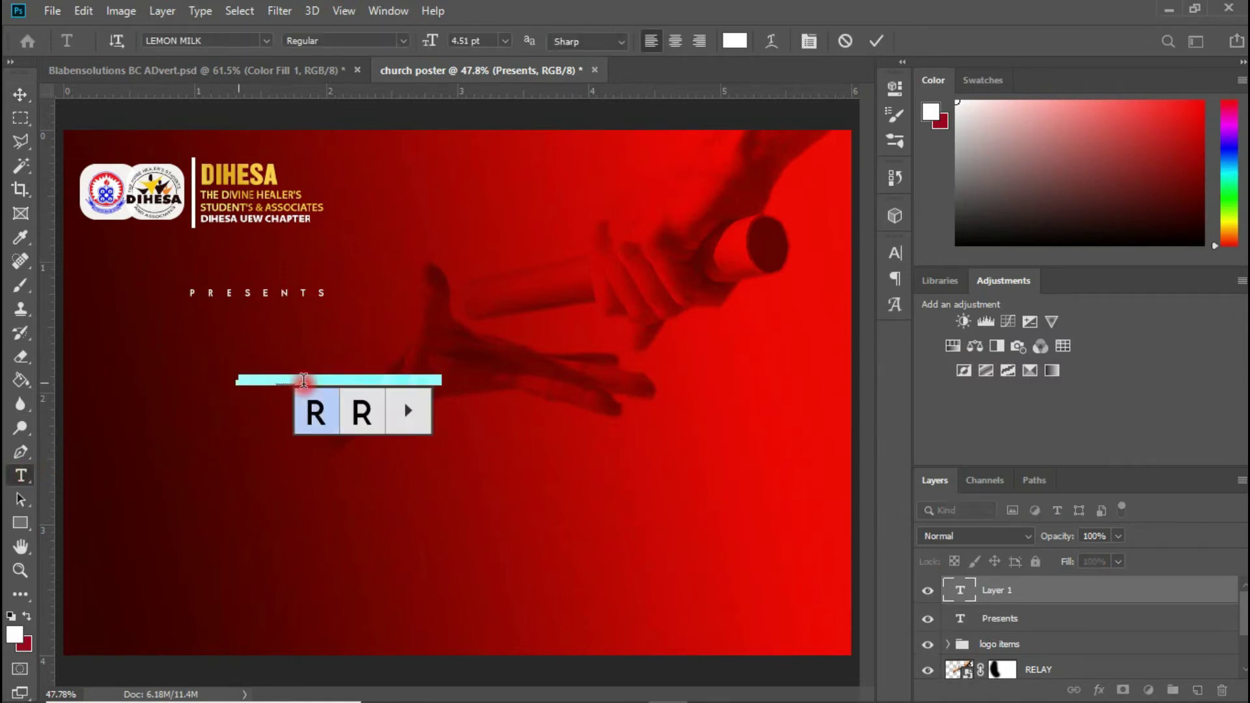
{"action": "type", "text": "DIHESA WEEK HANDING OVER"}
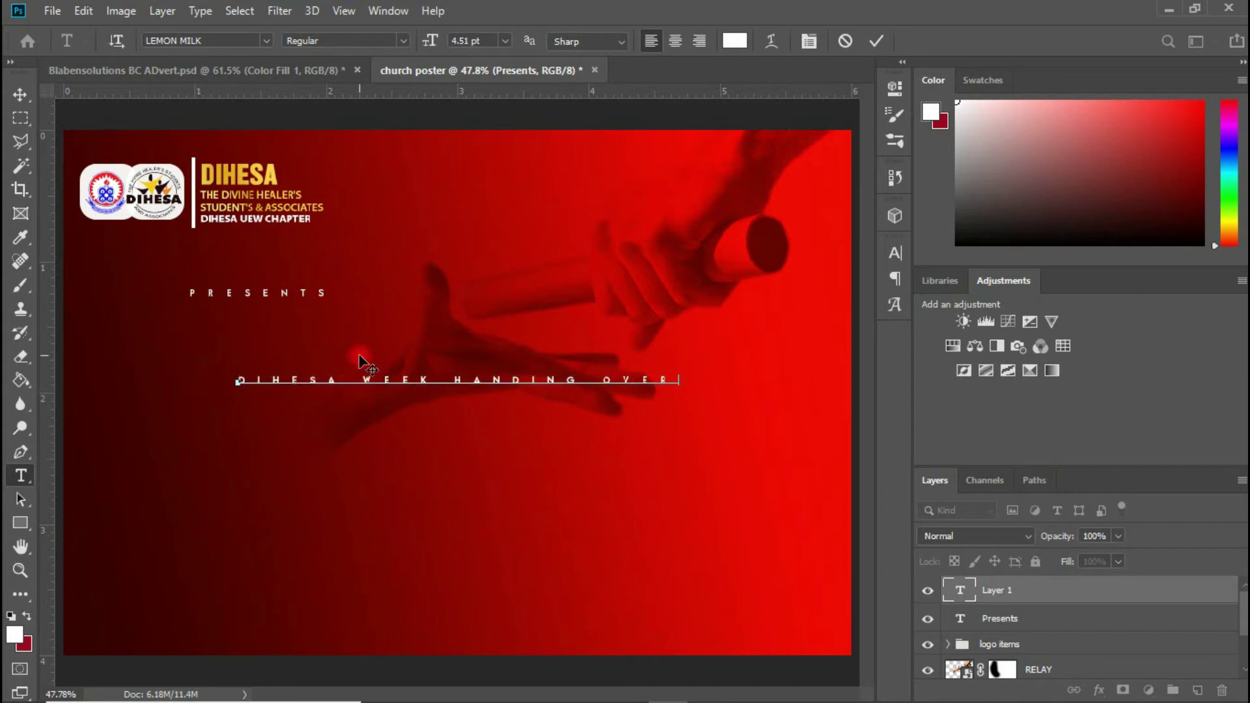
{"action": "left_click", "coordinate": [20, 95]}
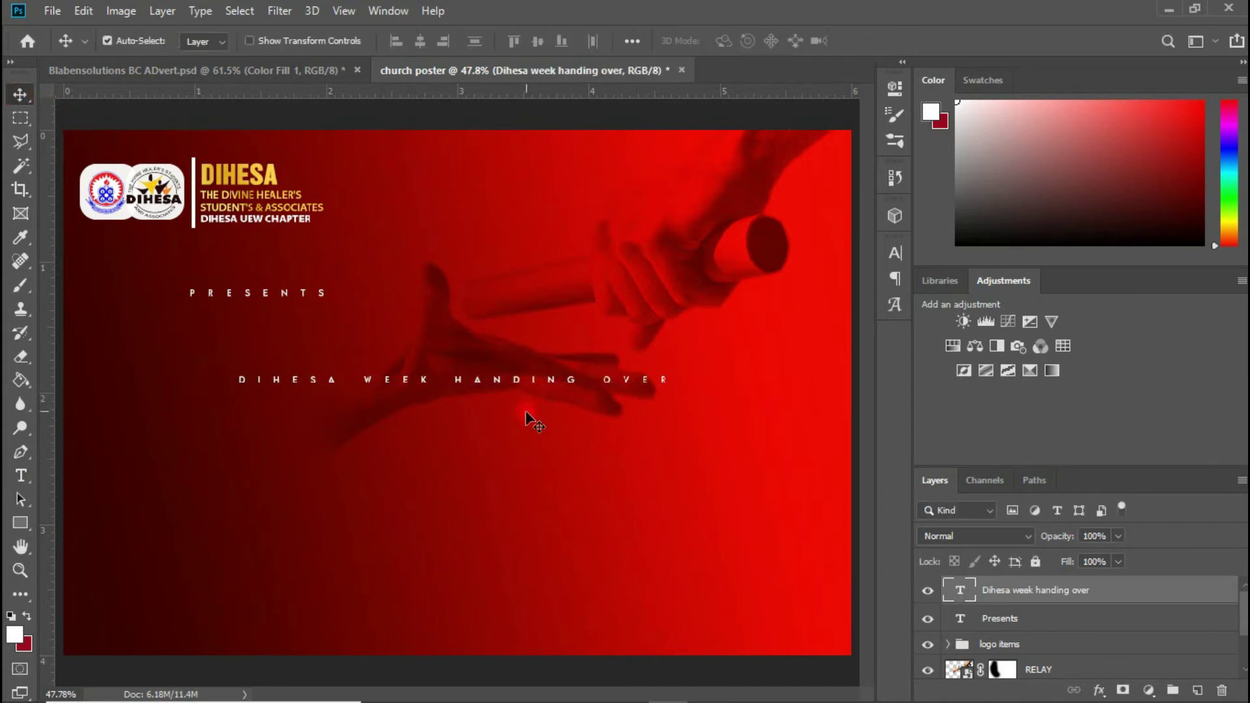
Step: Copy "annual celebration" from the Notepad text and add it as a separate text line below "Dihesa week handing over"
{"action": "mouse_move", "coordinate": [802, 698]}
{"action": "left_click", "coordinate": [904, 683]}
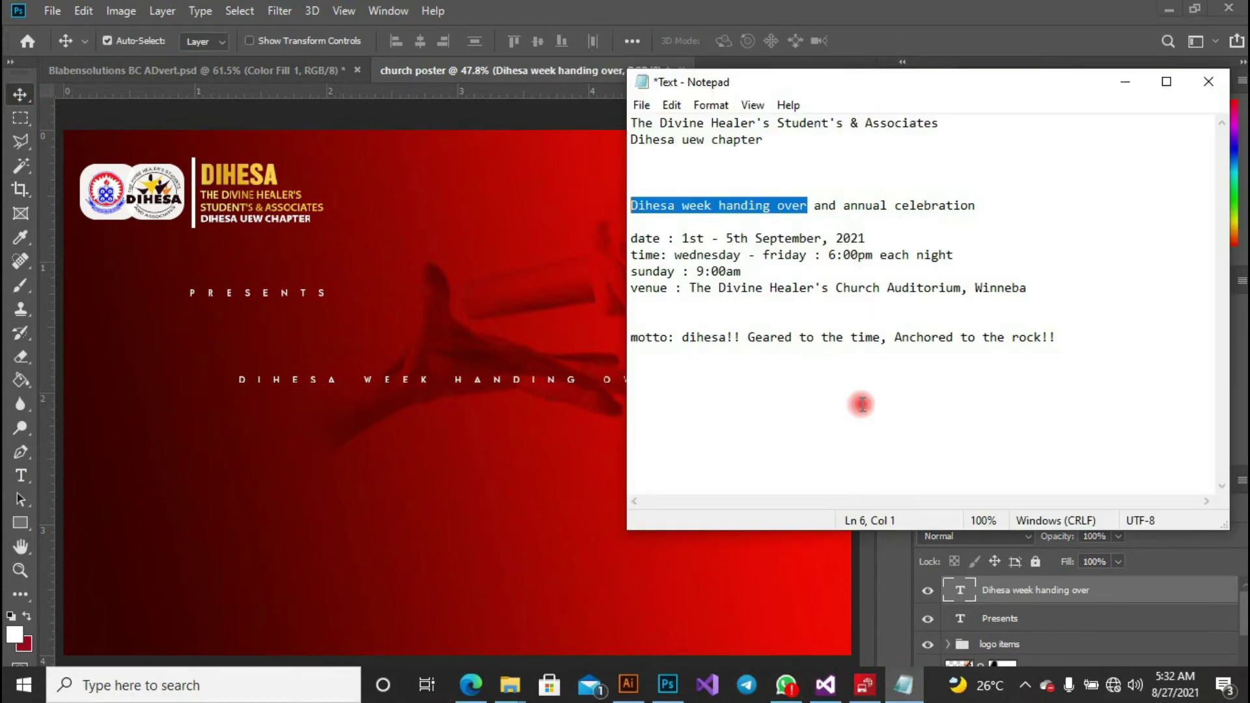
{"action": "left_click_drag", "start_coordinate": [843, 205], "coordinate": [977, 204]}
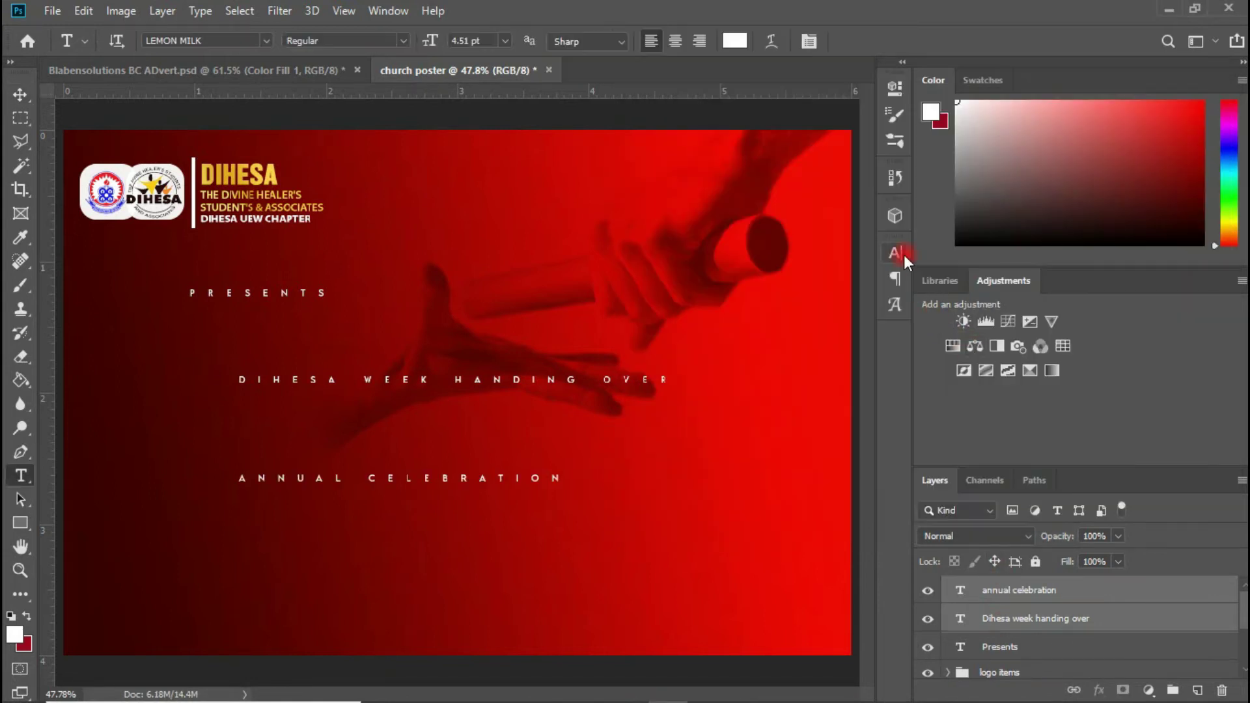
Step: Set both headline text lines to the Kenyan Coffee font, with tracking 0 and a size of 36 pt
{"action": "left_click", "coordinate": [897, 255]}
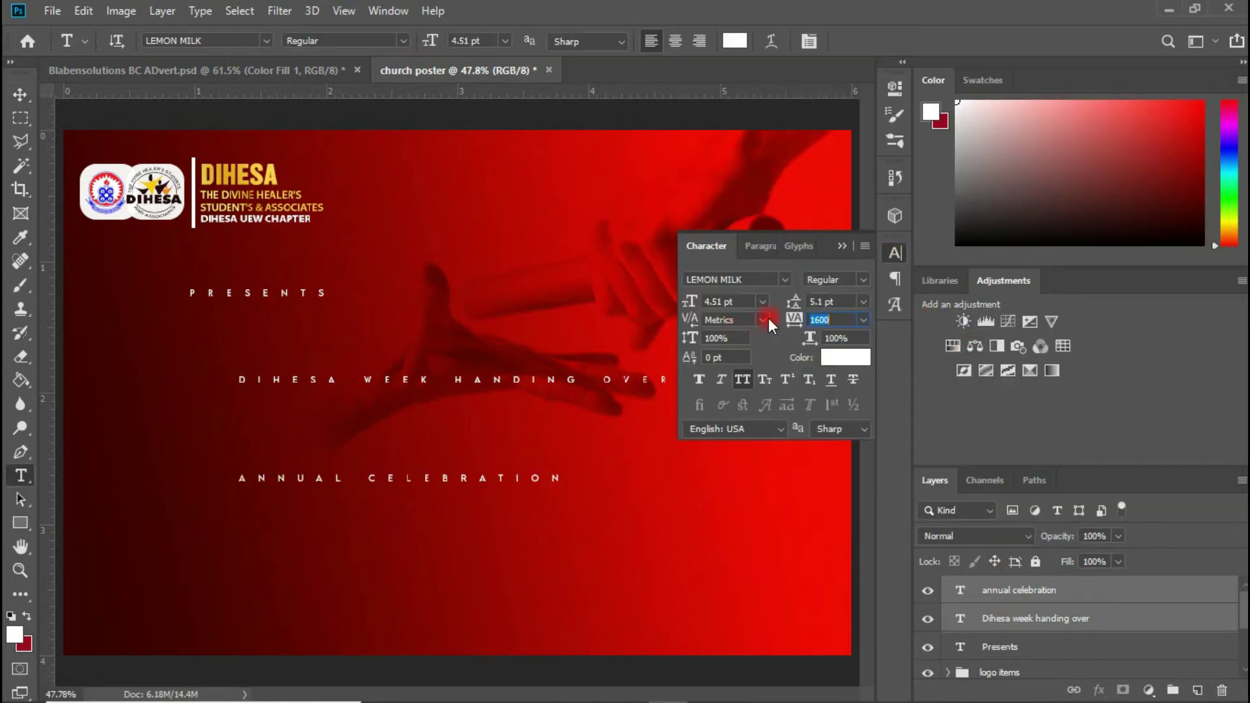
{"action": "left_click", "coordinate": [783, 279]}
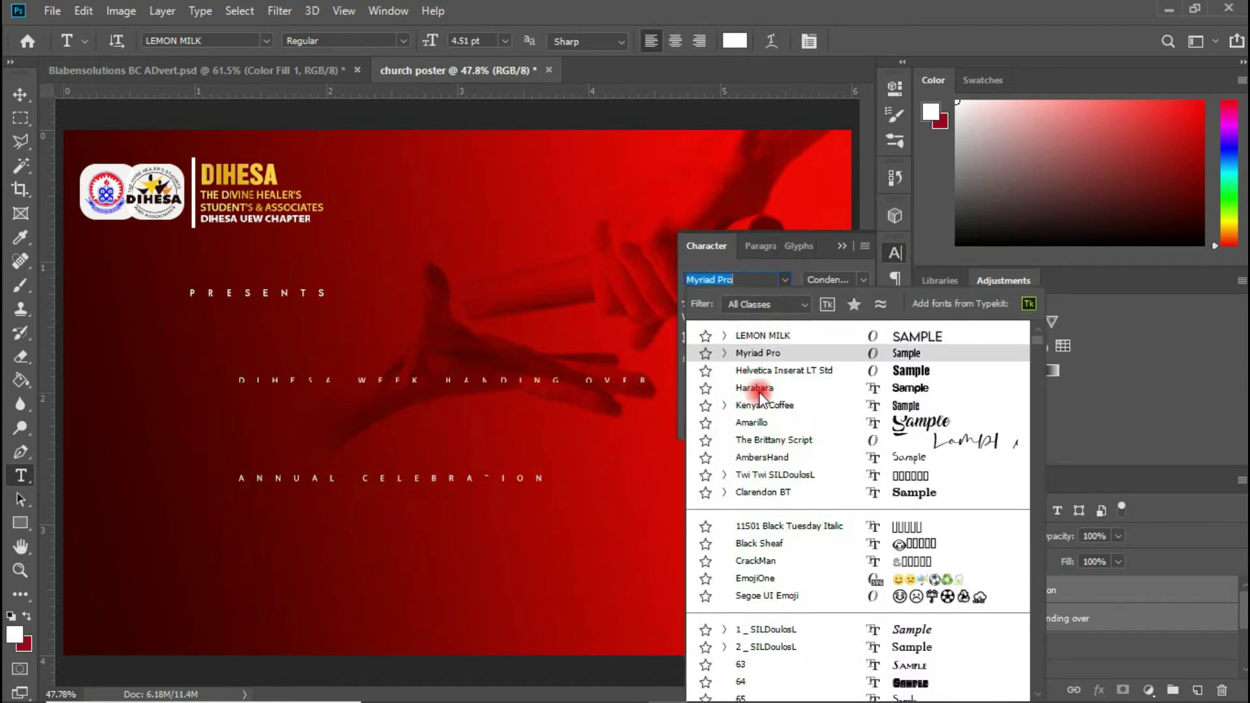
{"action": "left_click", "coordinate": [756, 408]}
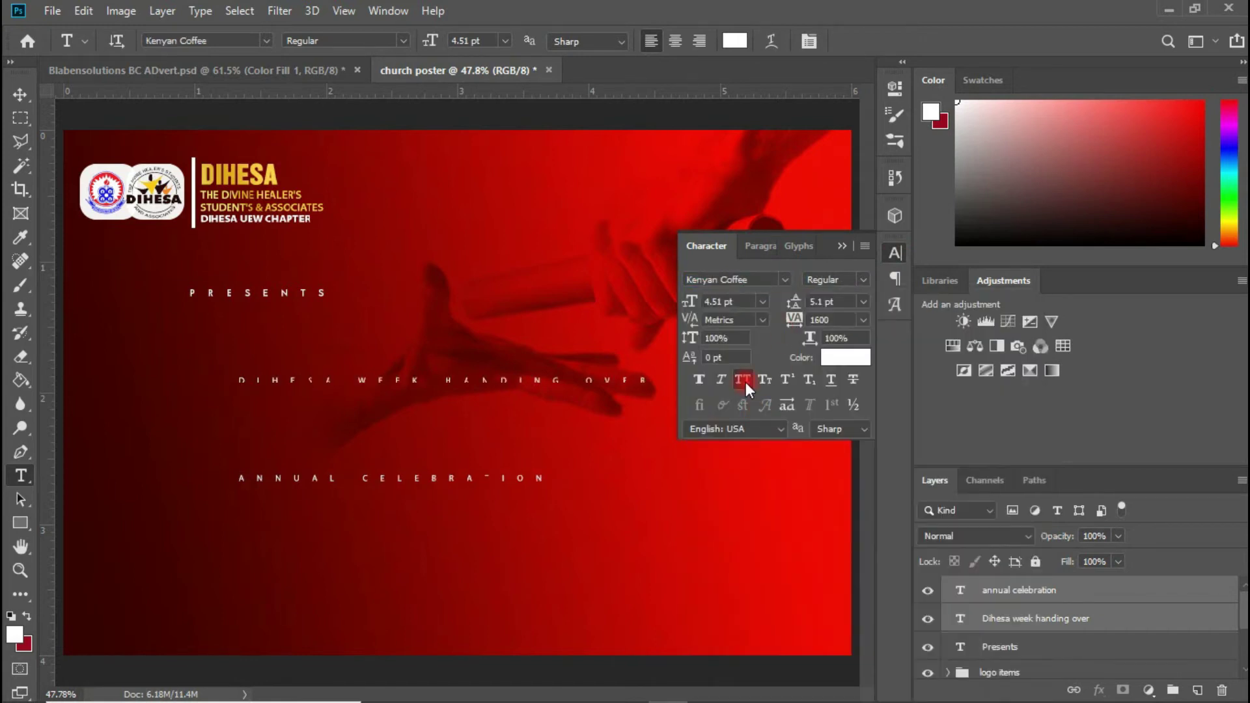
{"action": "left_click", "coordinate": [860, 322]}
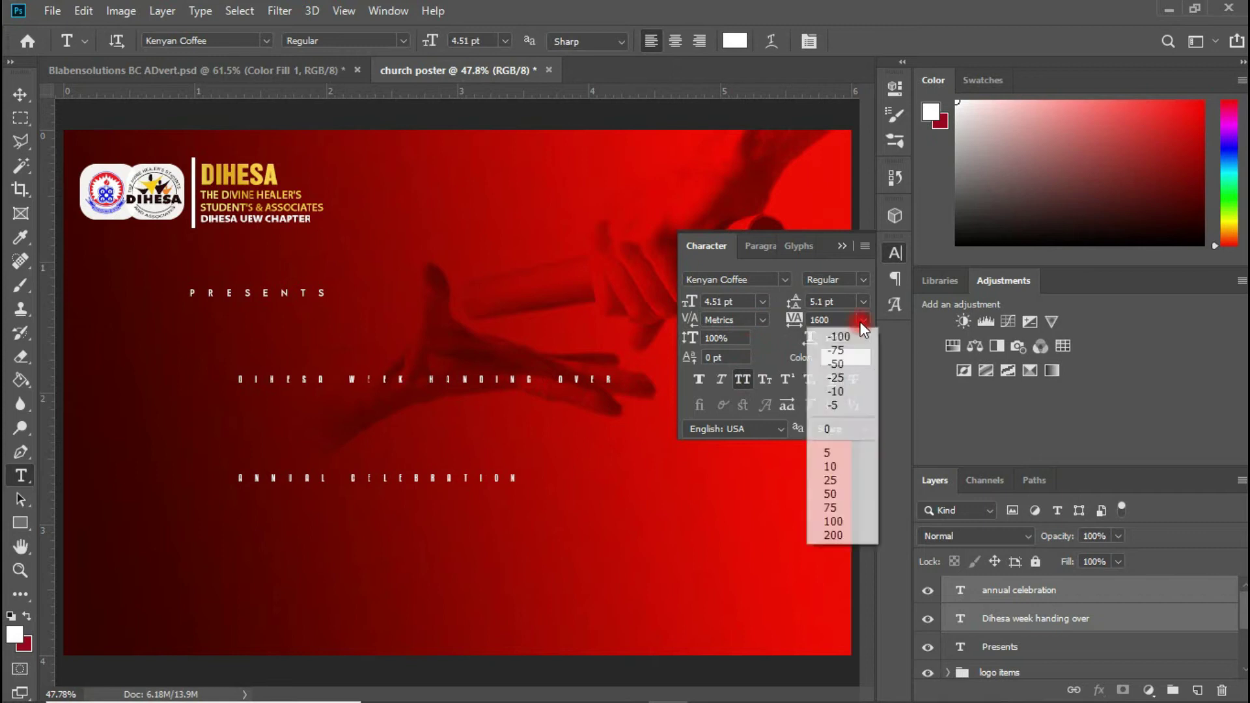
{"action": "left_click", "coordinate": [827, 423]}
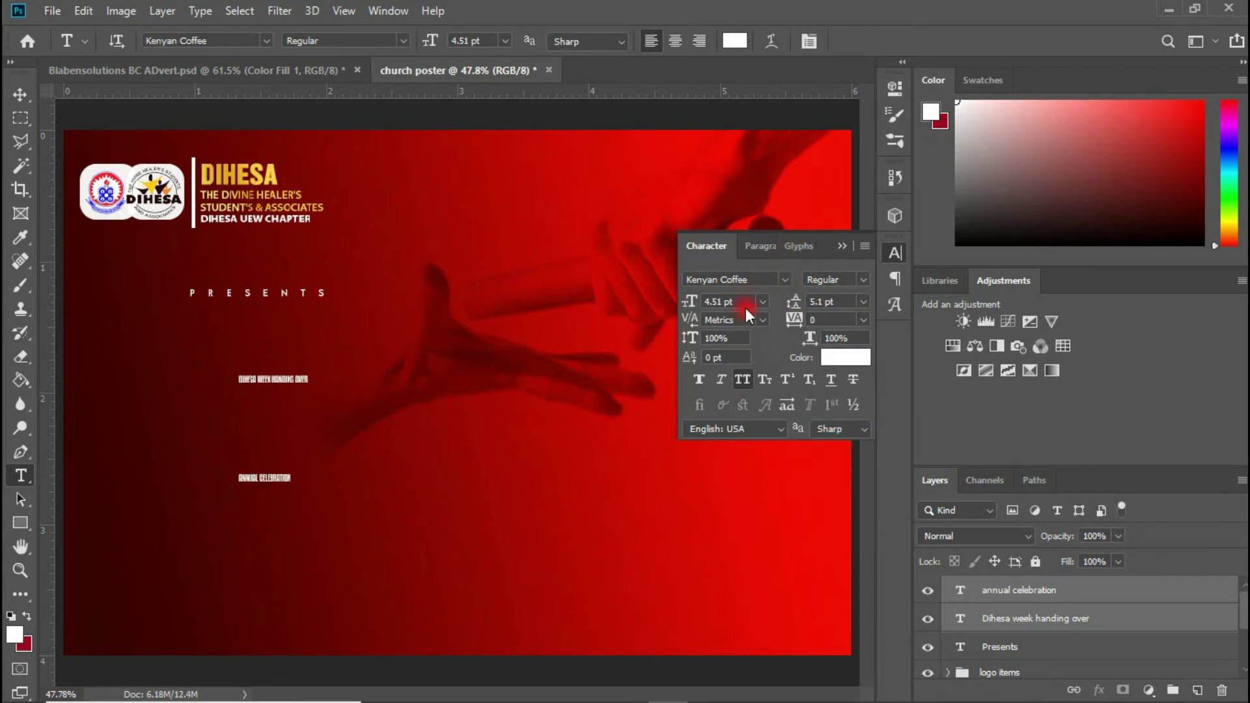
{"action": "left_click", "coordinate": [763, 301]}
{"action": "left_click", "coordinate": [742, 493]}
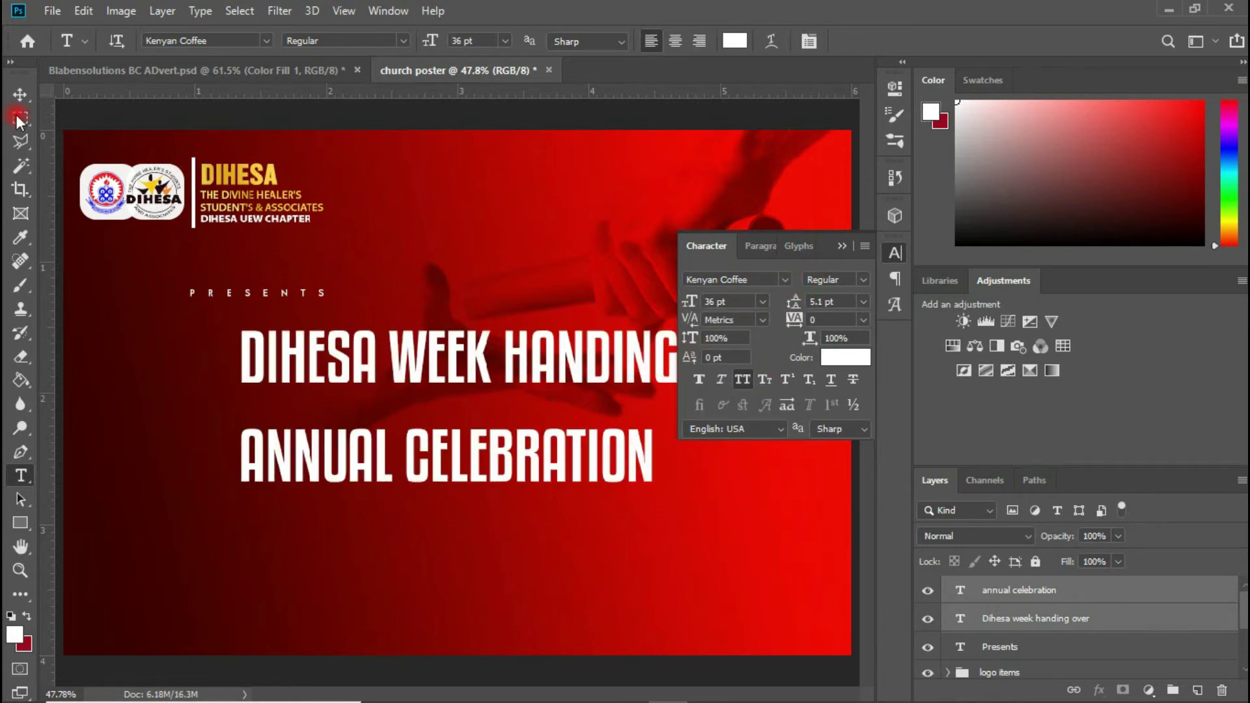
Step: Move the "Dihesa week handing over" line about half an inch to the left, keeping it level above "annual celebration"
{"action": "left_click", "coordinate": [19, 95]}
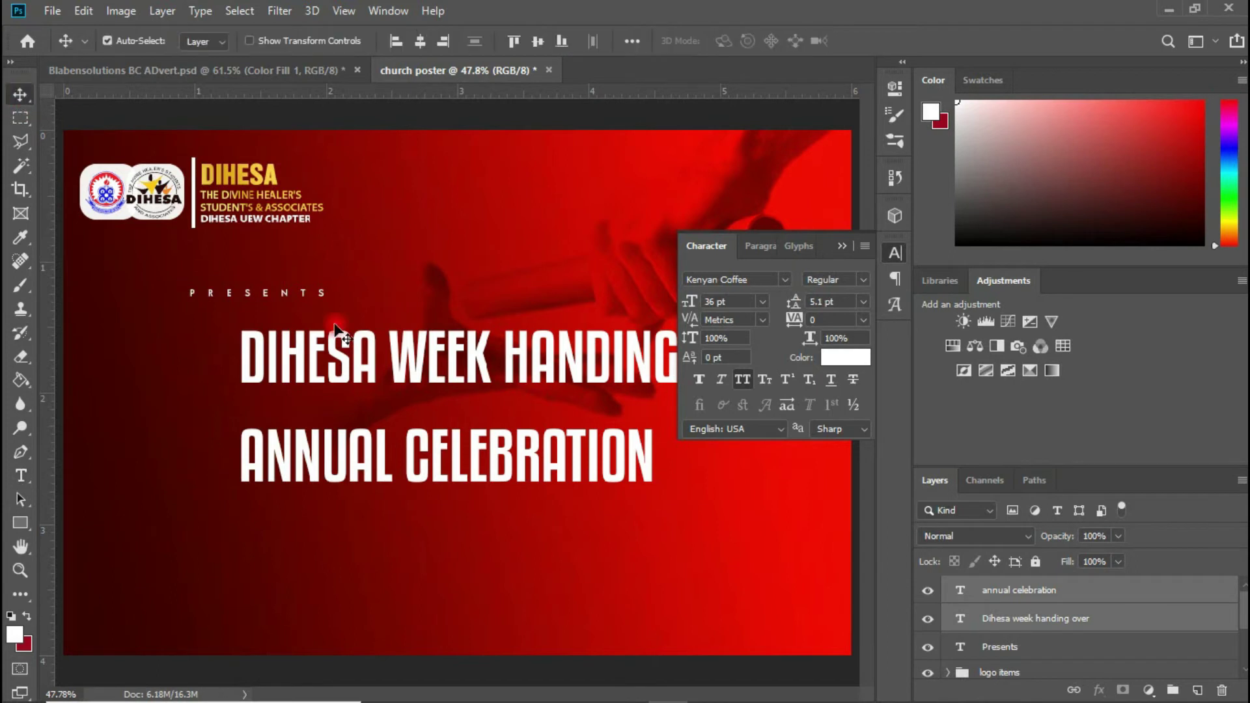
{"action": "left_click", "coordinate": [440, 390]}
{"action": "left_click_drag", "start_coordinate": [464, 381], "coordinate": [379, 381]}
{"action": "left_click_drag", "start_coordinate": [381, 380], "coordinate": [387, 373]}
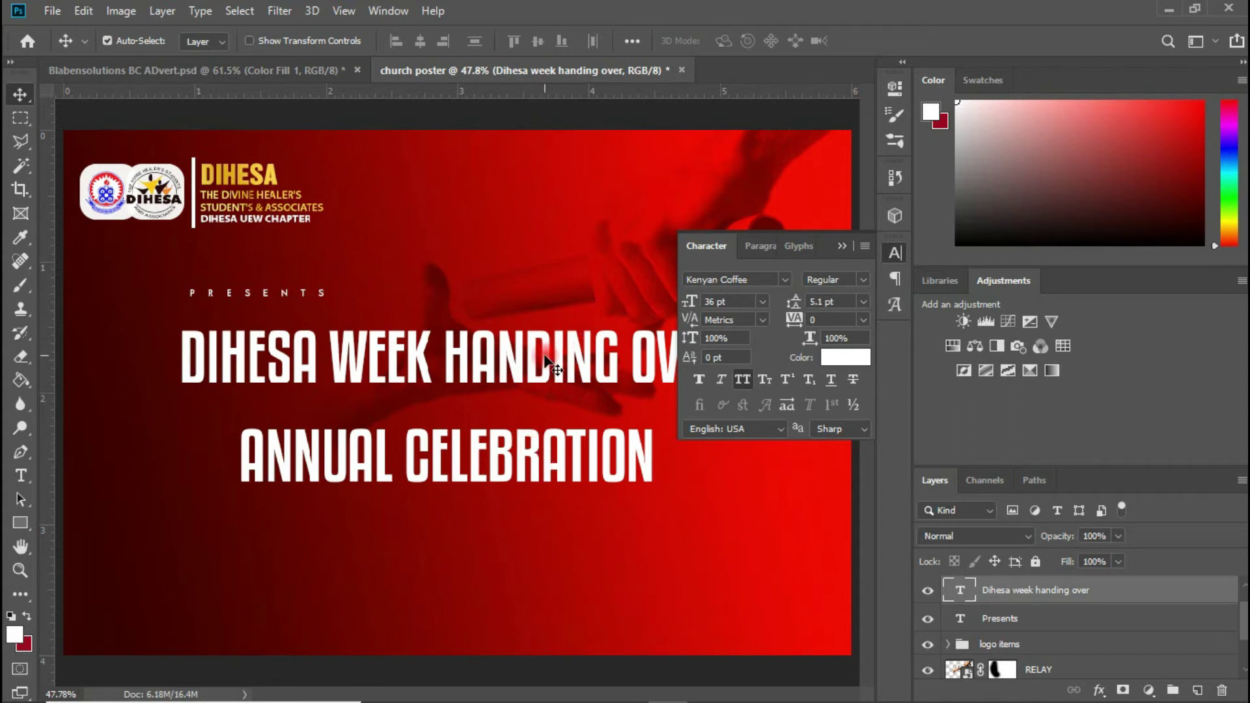
Step: Paste the copied gold layer style onto the "Dihesa week handing over" line and put away the text settings
{"action": "right_click", "coordinate": [1069, 589]}
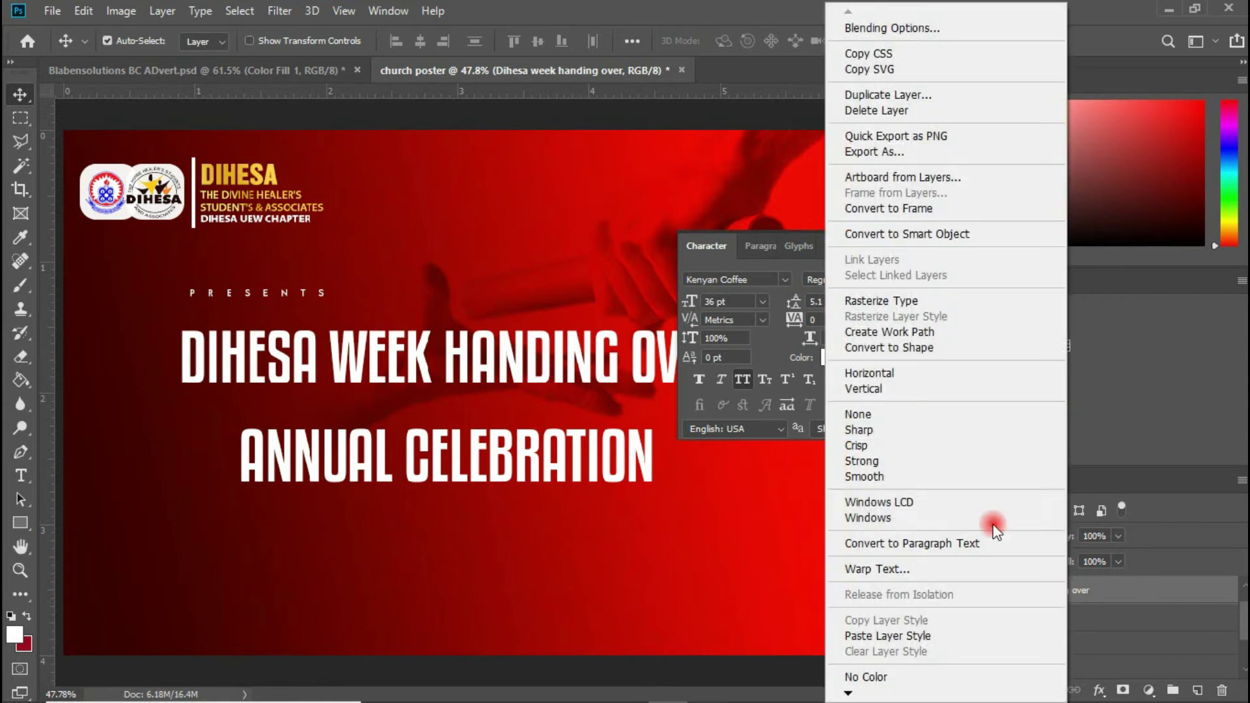
{"action": "left_click", "coordinate": [903, 633]}
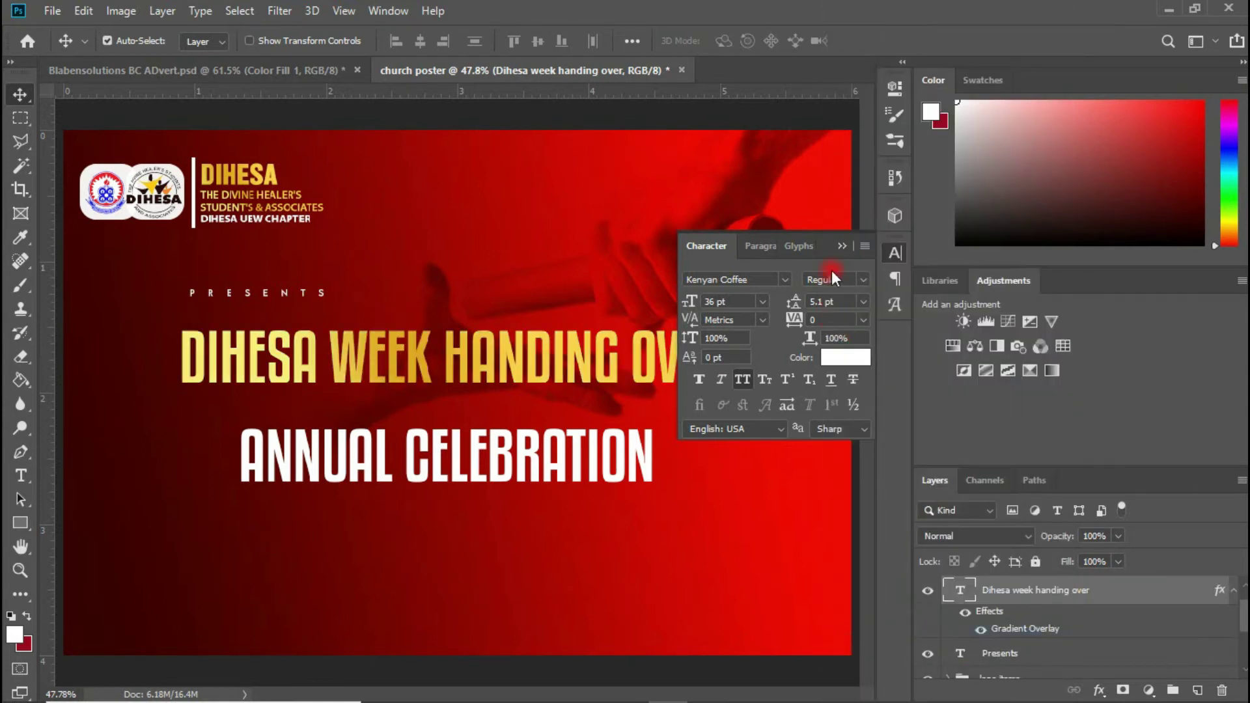
{"action": "left_click", "coordinate": [841, 241]}
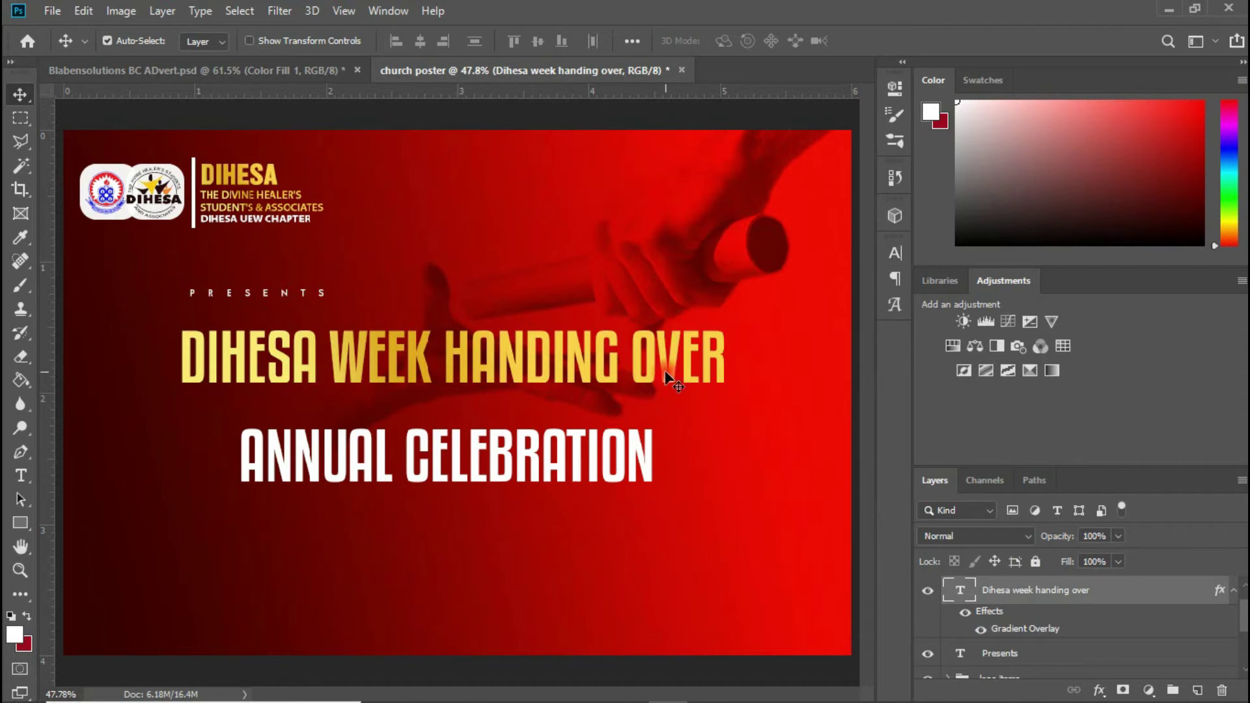
Step: Enlarge the "Dihesa week handing over" line to about 134% and centre it horizontally on the poster
{"action": "key", "text": "ctrl+t"}
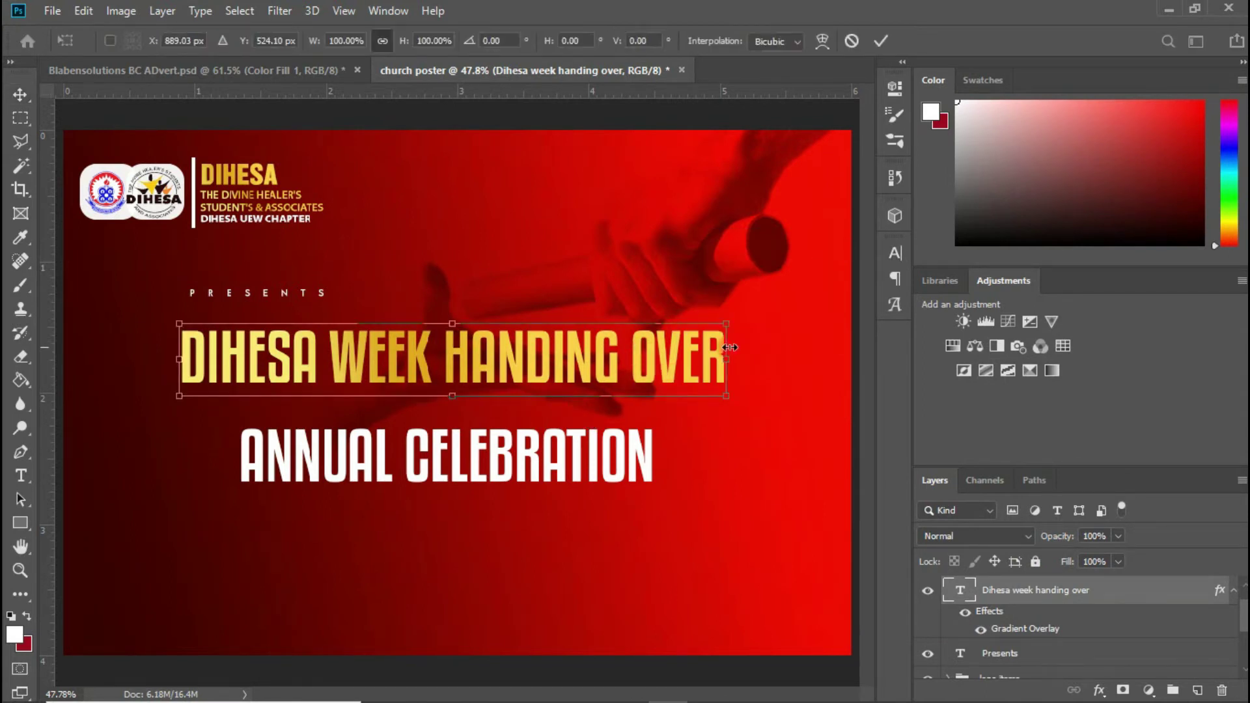
{"action": "left_click_drag", "start_coordinate": [728, 319], "coordinate": [814, 268]}
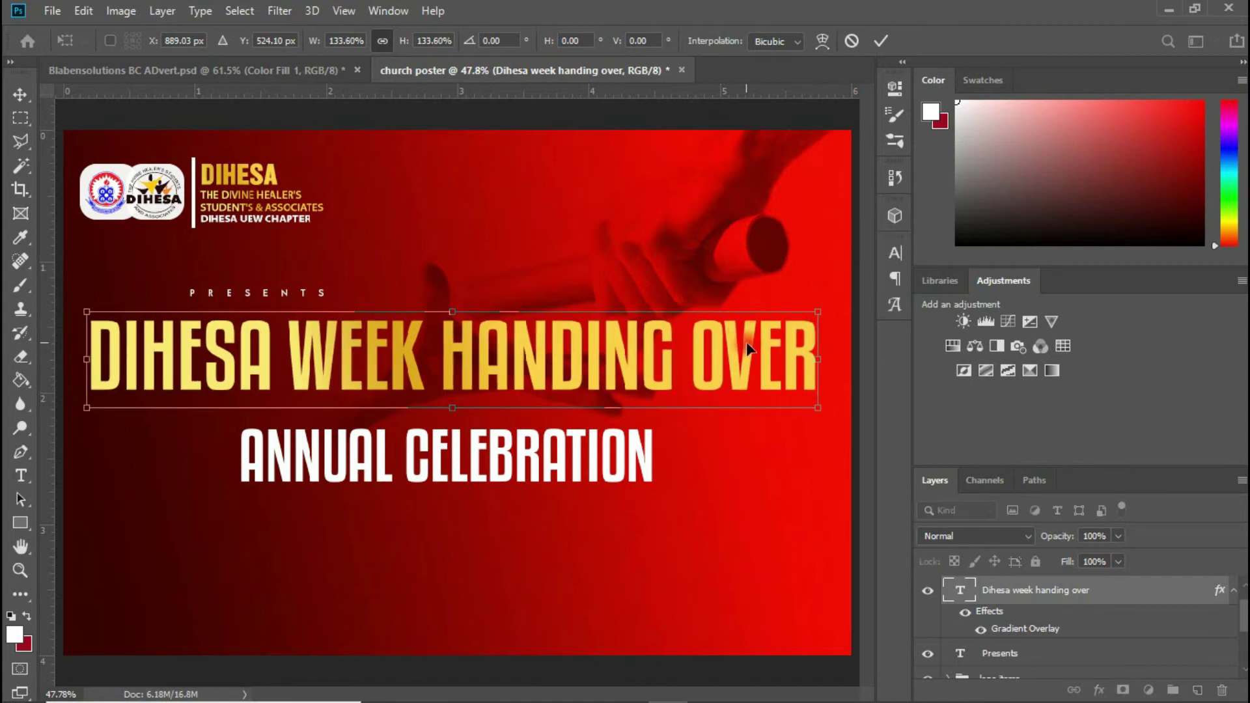
{"action": "left_click_drag", "start_coordinate": [751, 344], "coordinate": [756, 349]}
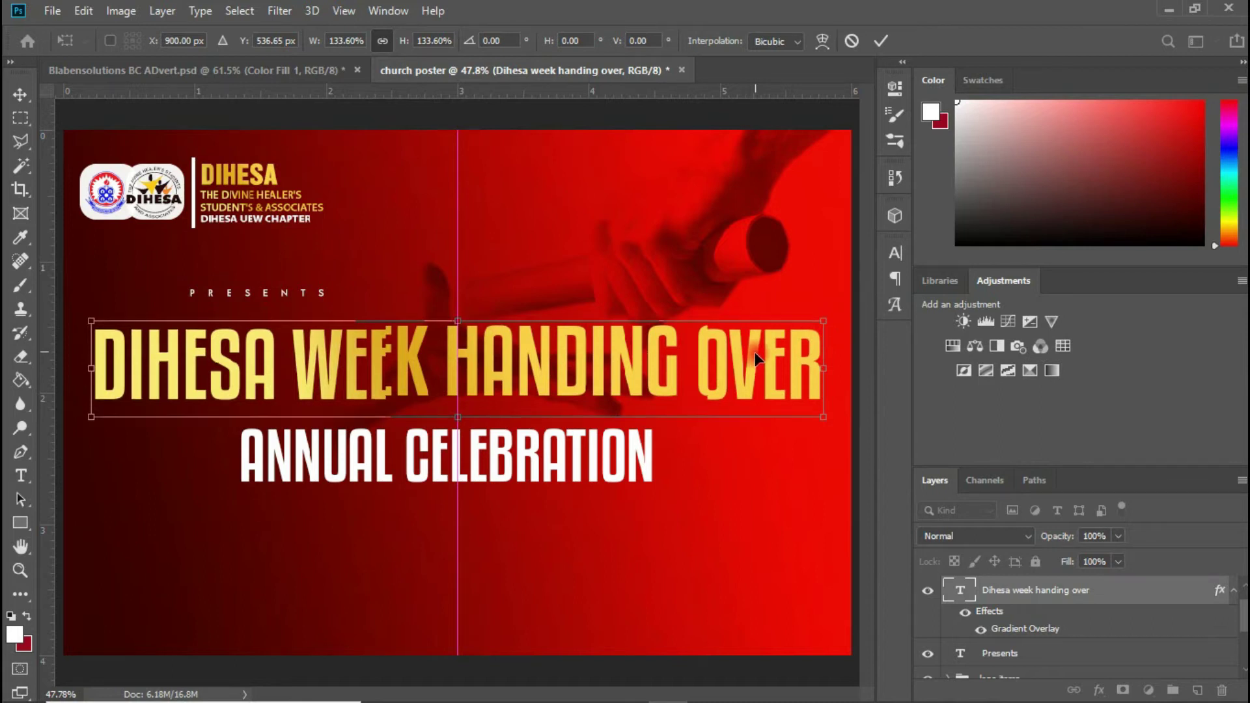
{"action": "key", "text": "Return"}
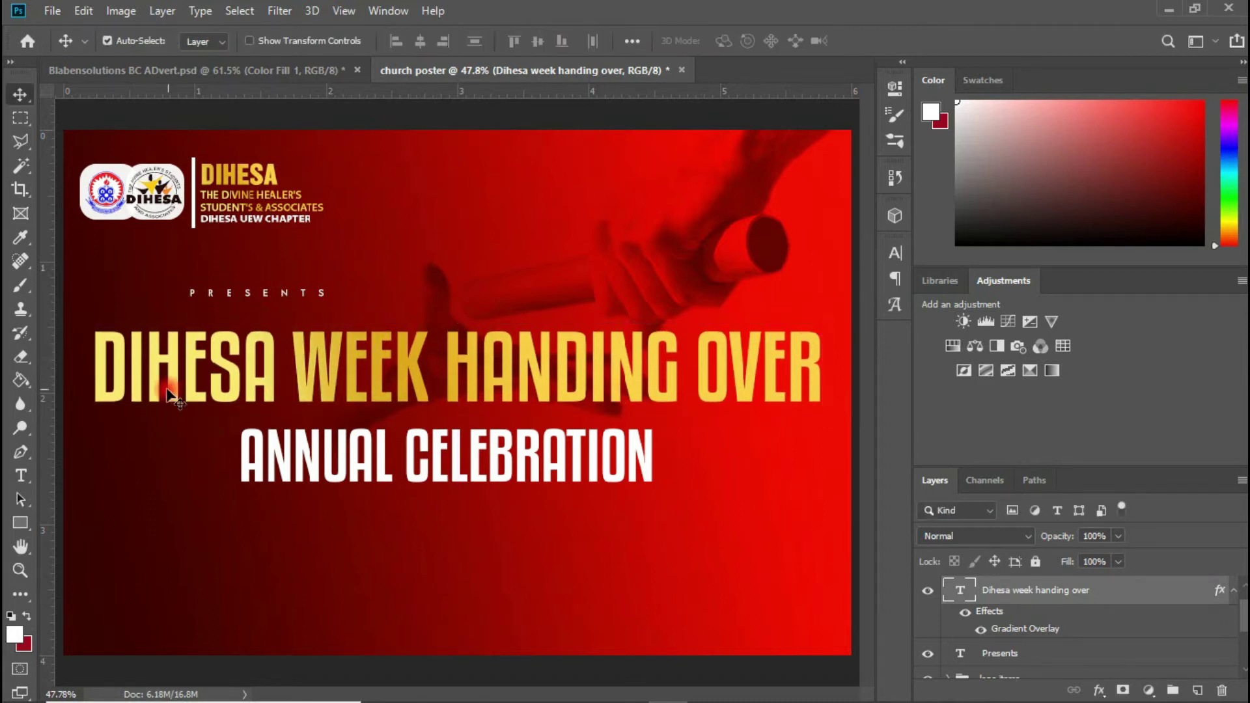
Step: Draw a rectangle about 1657 × 196 px directly below the gold headline and fill it with white
{"action": "left_click", "coordinate": [29, 519]}
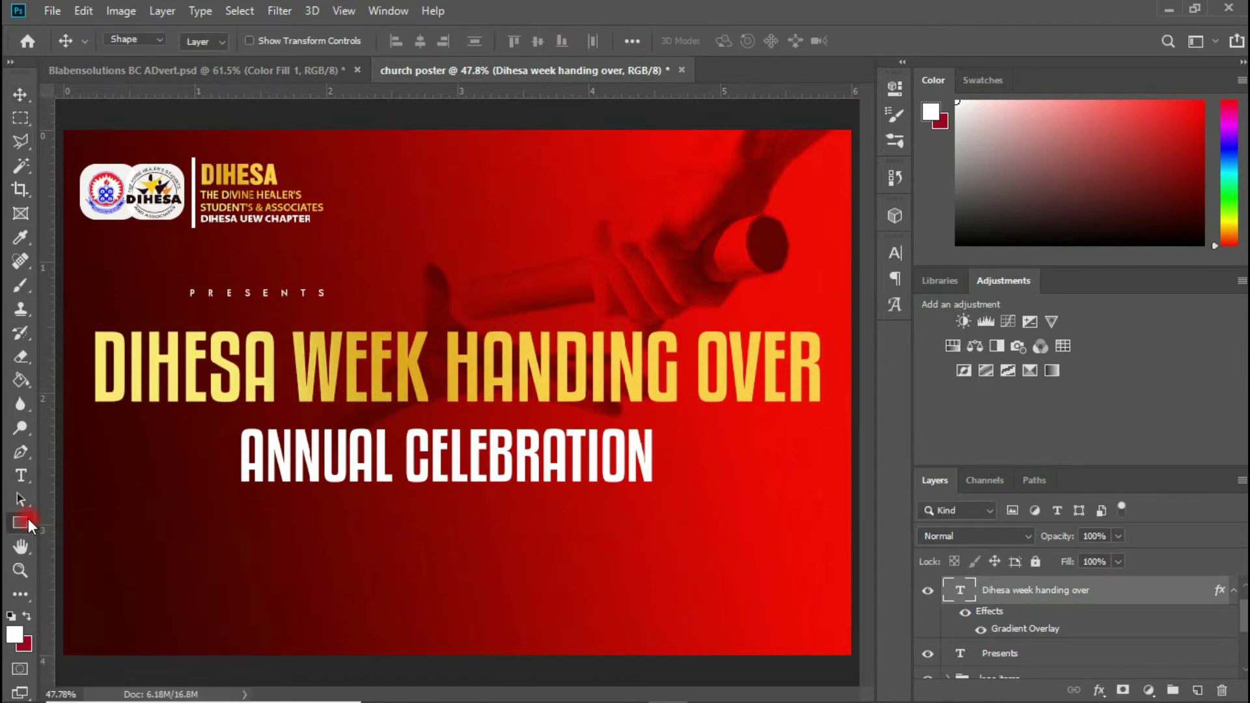
{"action": "left_click_drag", "start_coordinate": [93, 411], "coordinate": [816, 496]}
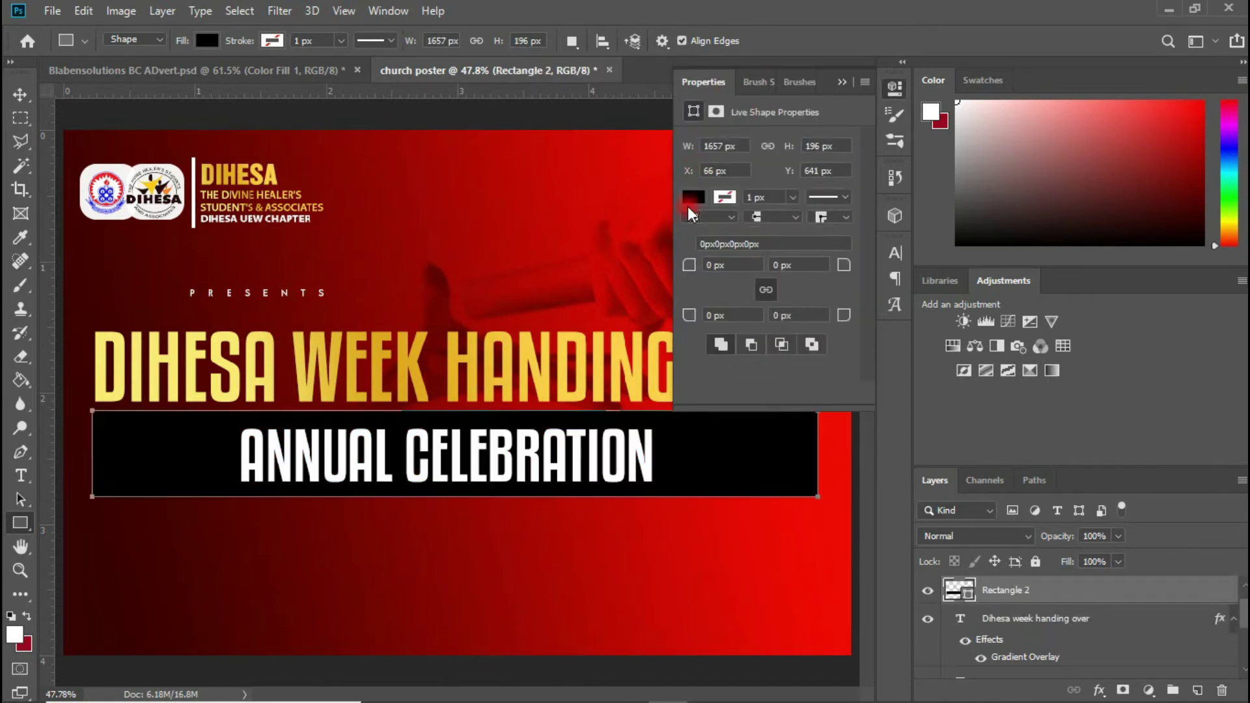
{"action": "left_click", "coordinate": [693, 197]}
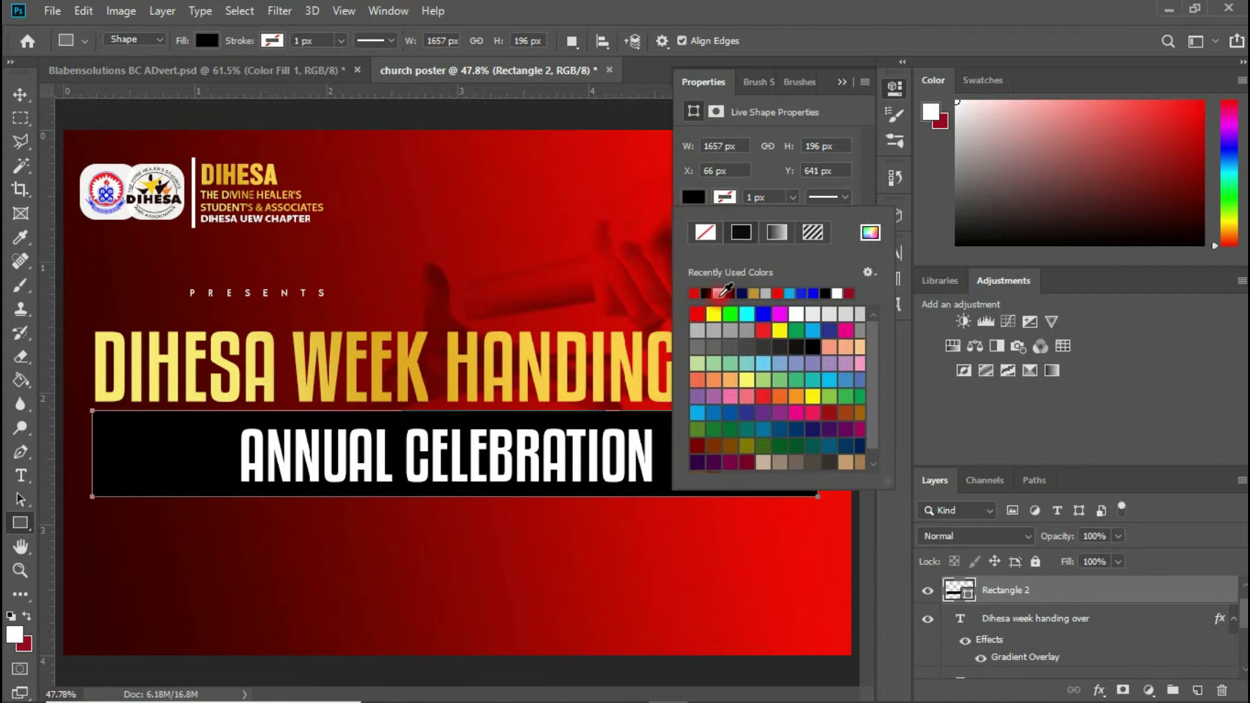
{"action": "left_click", "coordinate": [717, 293]}
{"action": "left_click", "coordinate": [21, 94]}
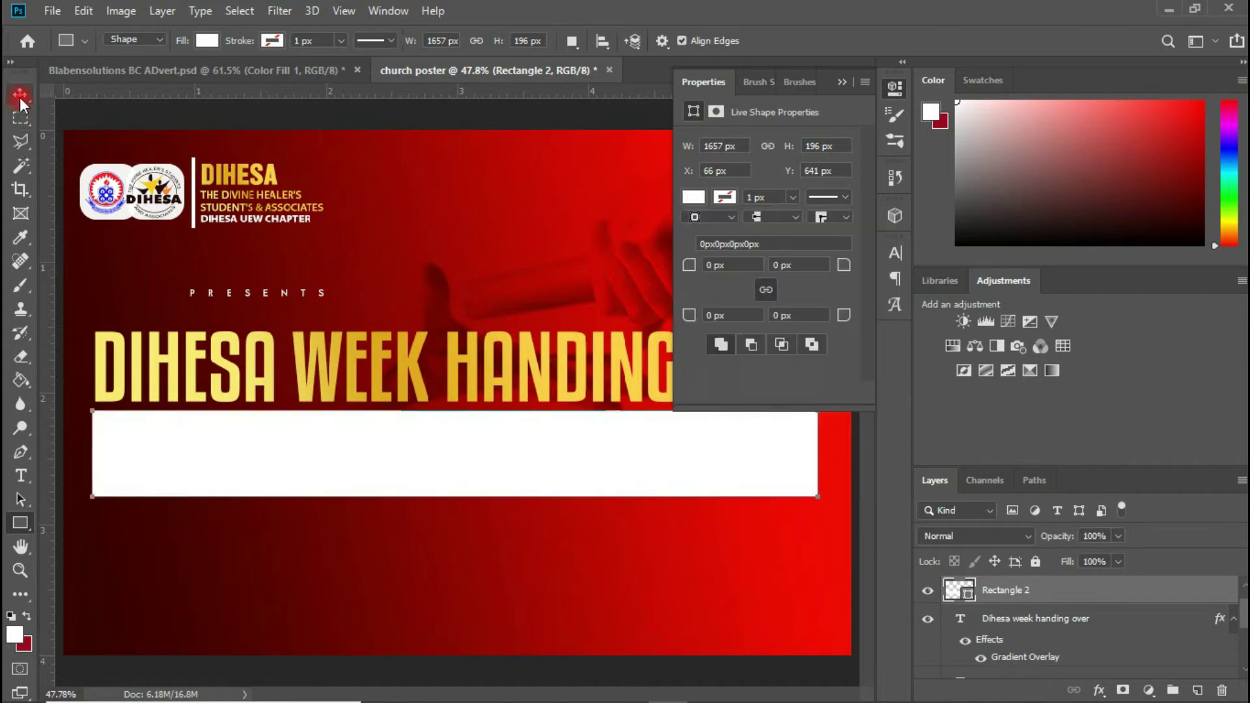
{"action": "left_click", "coordinate": [447, 448]}
{"action": "left_click", "coordinate": [718, 145]}
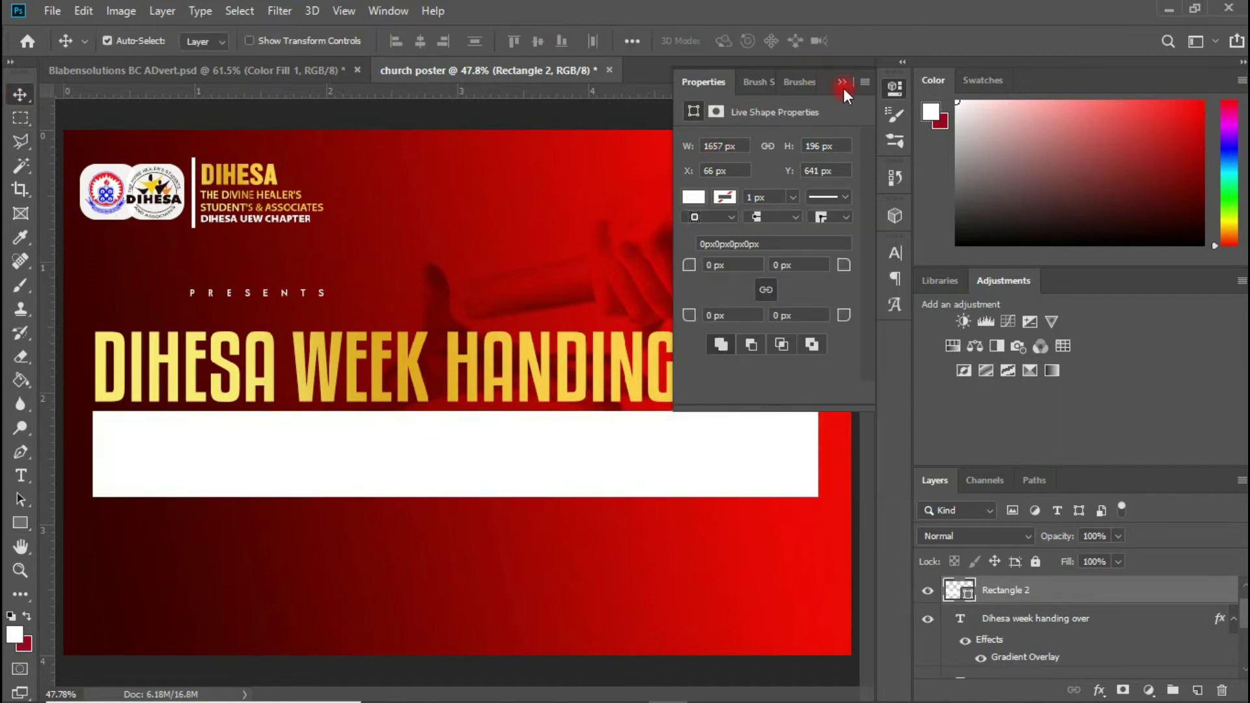
{"action": "left_click", "coordinate": [842, 81]}
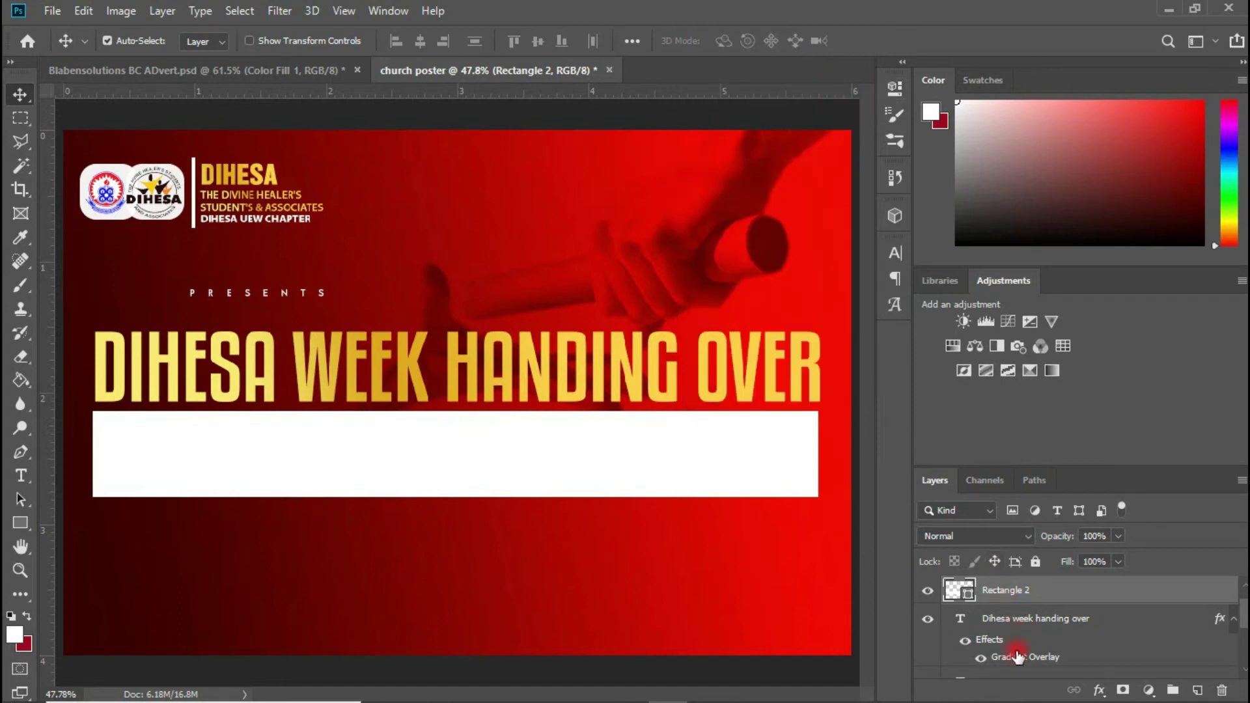
Step: Bring the "annual celebration" text above the white rectangle and give it a gradient overlay using the dark-red-to-bright-red preset
{"action": "key", "text": "ctrl+v"}
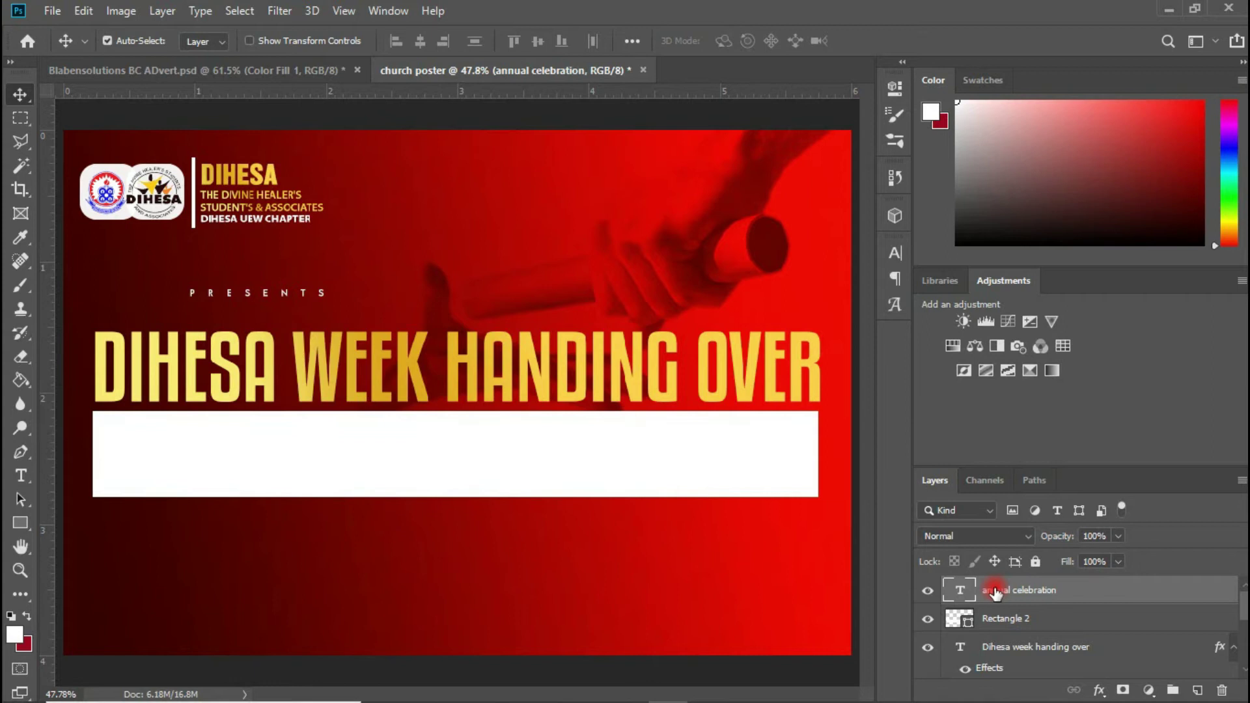
{"action": "left_click", "coordinate": [1096, 691]}
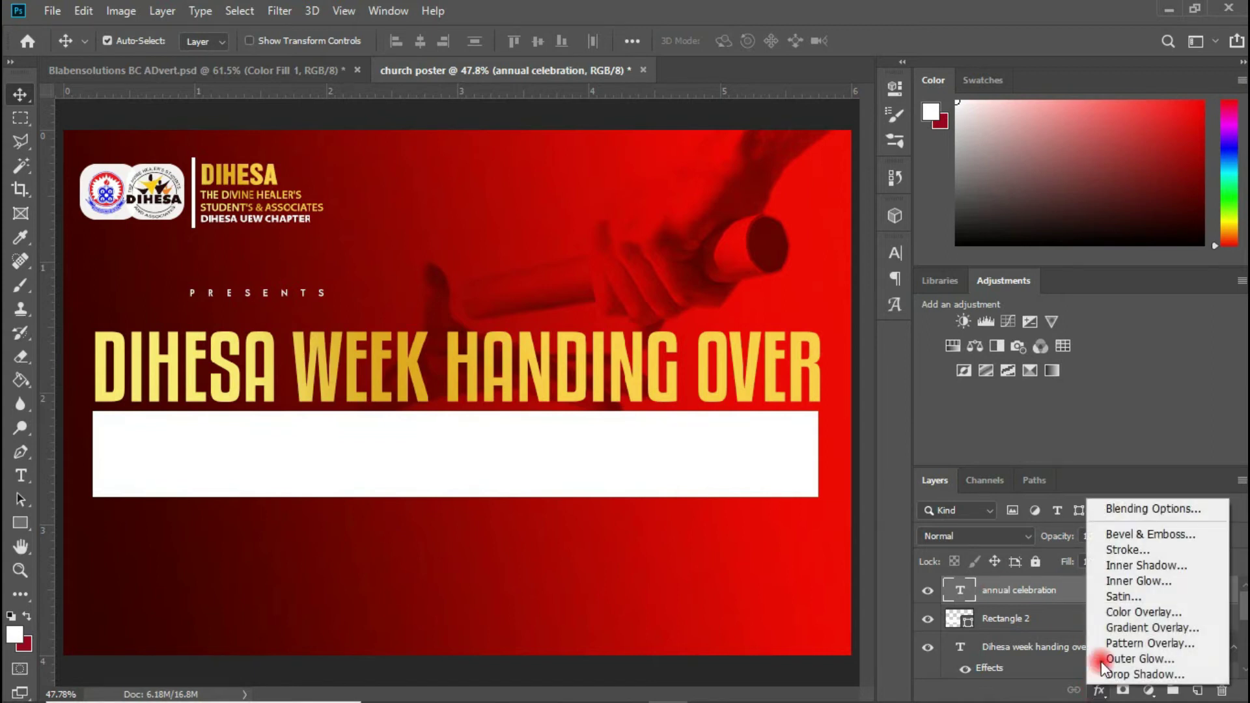
{"action": "left_click", "coordinate": [1144, 628]}
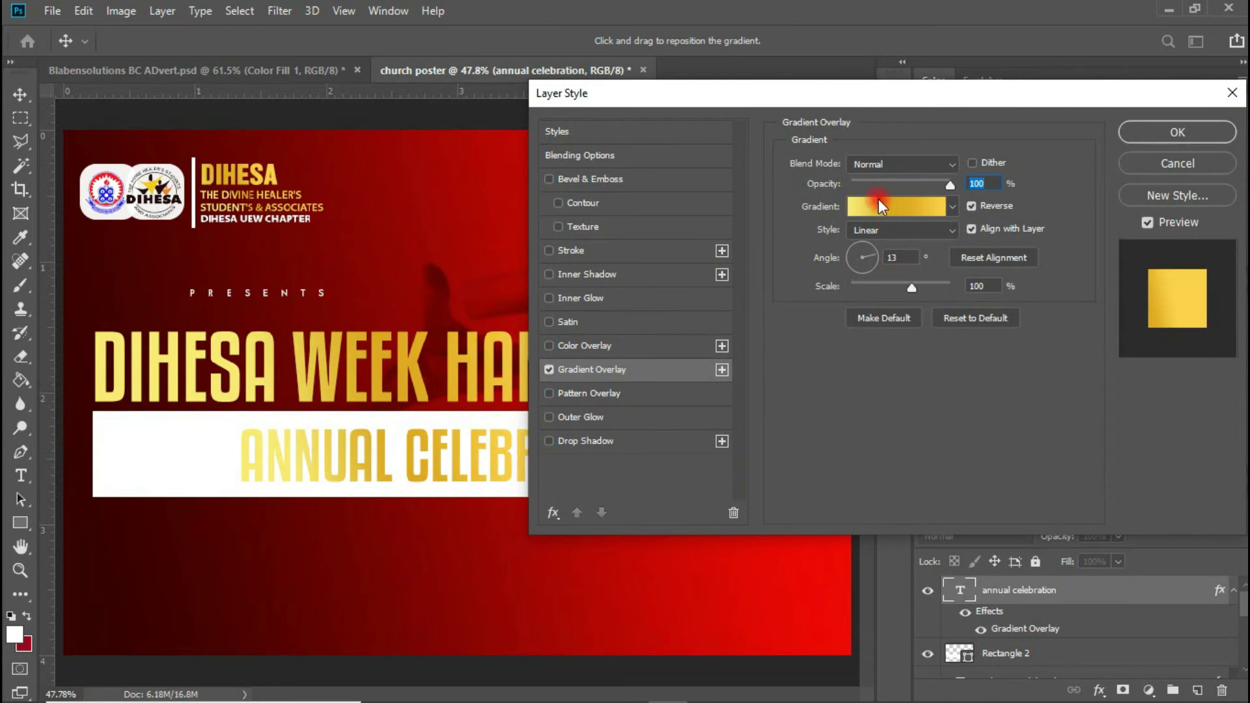
{"action": "left_click", "coordinate": [879, 201]}
{"action": "left_click_drag", "start_coordinate": [1143, 229], "coordinate": [1143, 335]}
{"action": "left_click", "coordinate": [890, 335]}
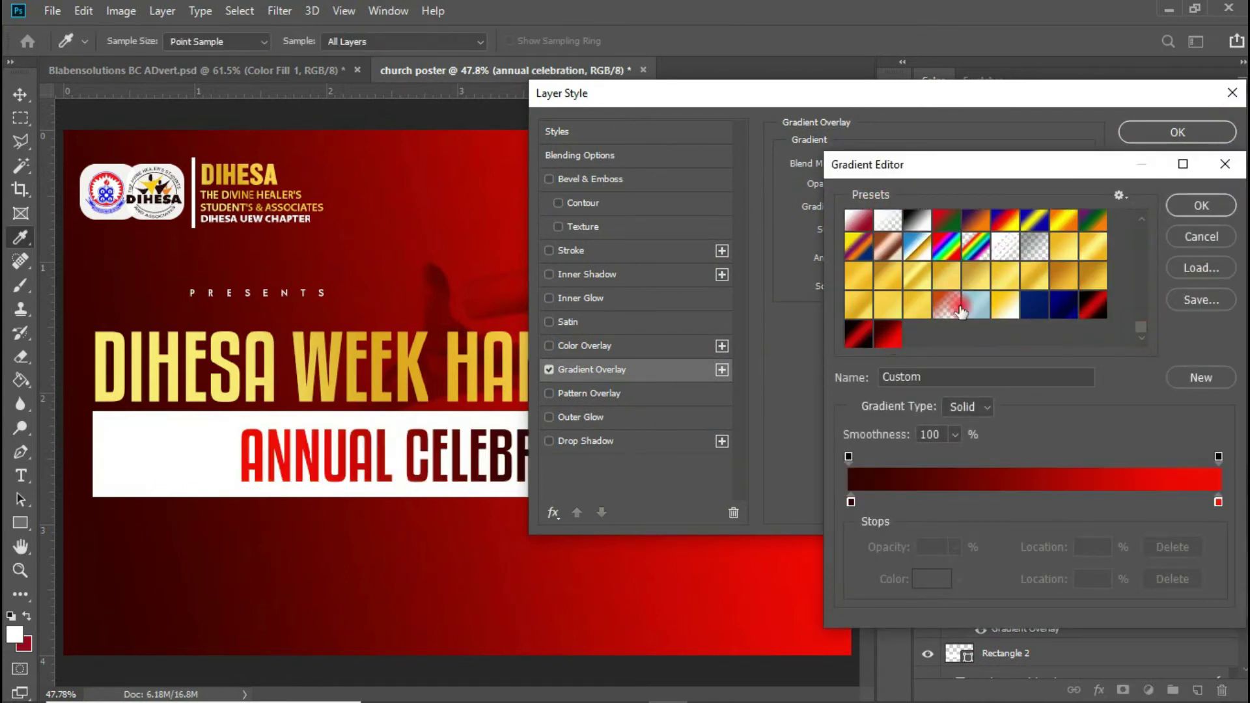
{"action": "left_click", "coordinate": [1181, 206]}
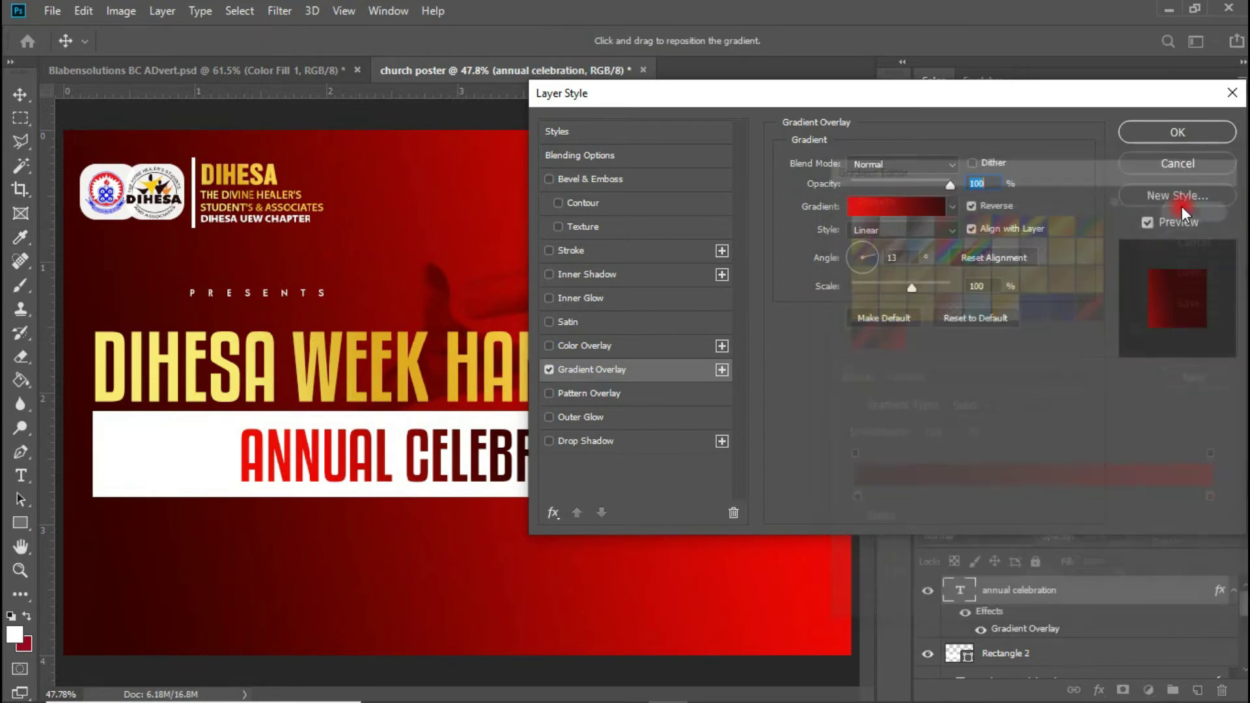
{"action": "left_click", "coordinate": [1166, 132]}
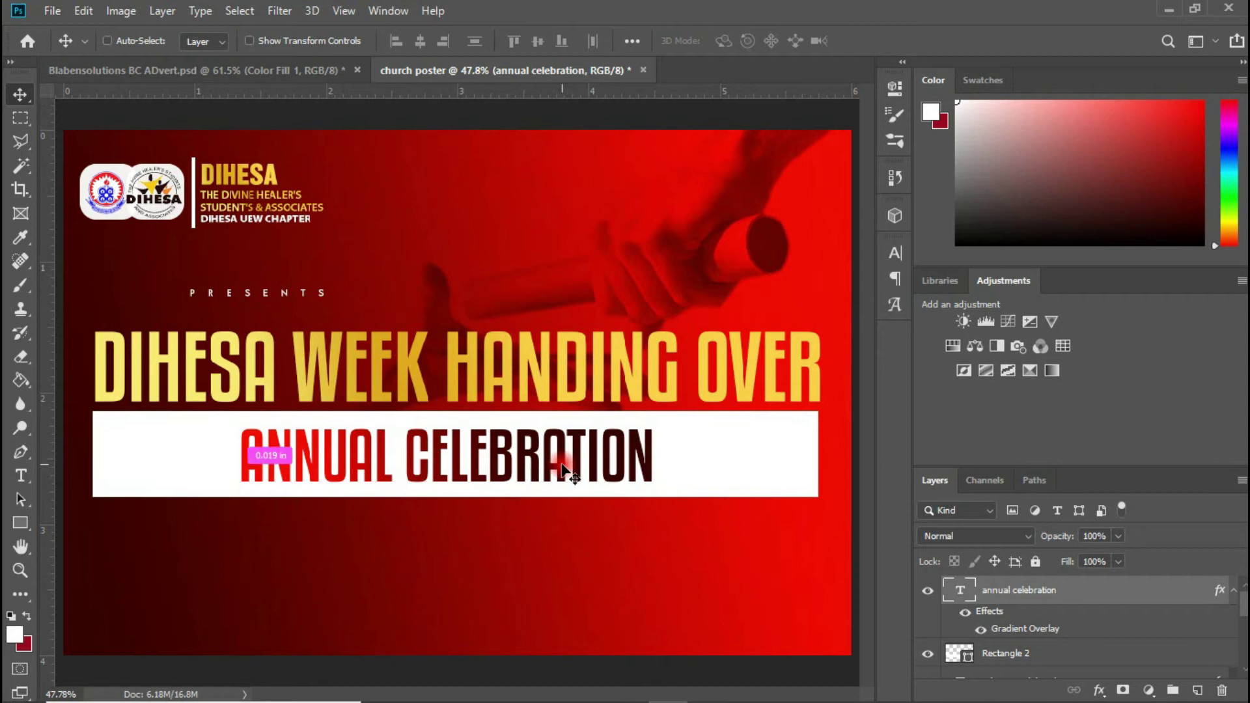
Step: Enlarge the "annual celebration" text to about 155% and centre it horizontally on the poster
{"action": "key", "text": "ctrl+t"}
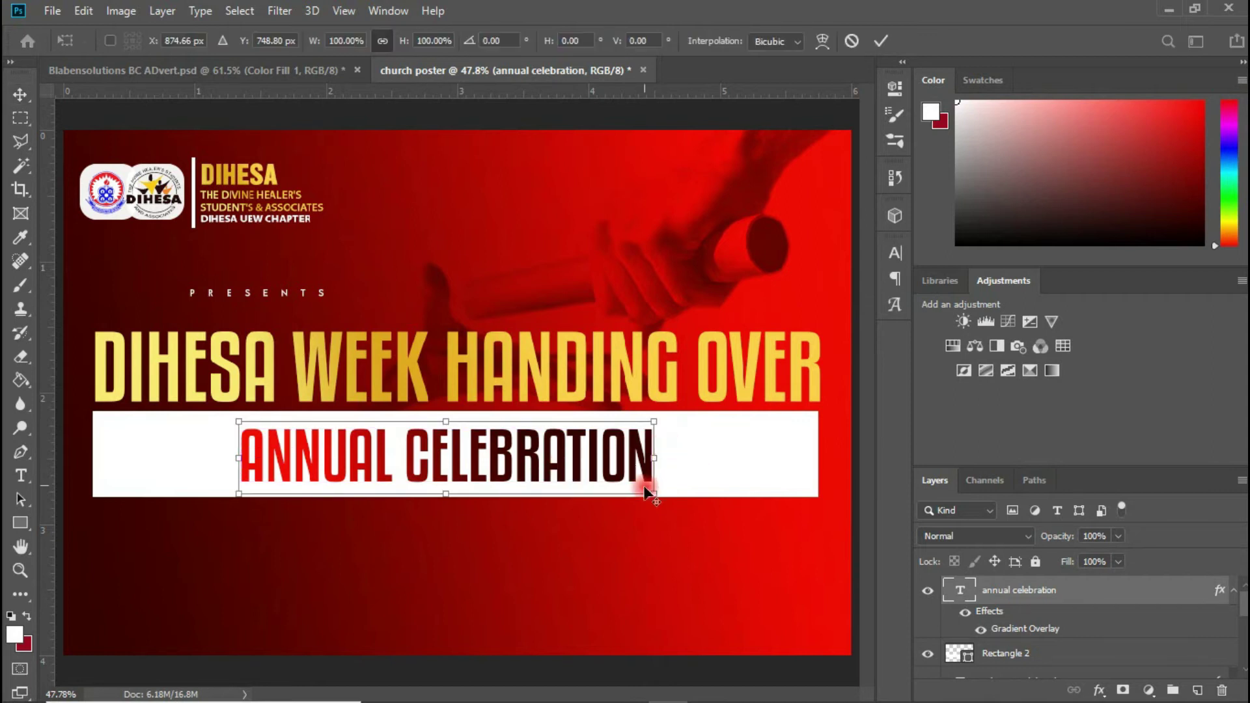
{"action": "left_click_drag", "start_coordinate": [649, 489], "coordinate": [764, 525]}
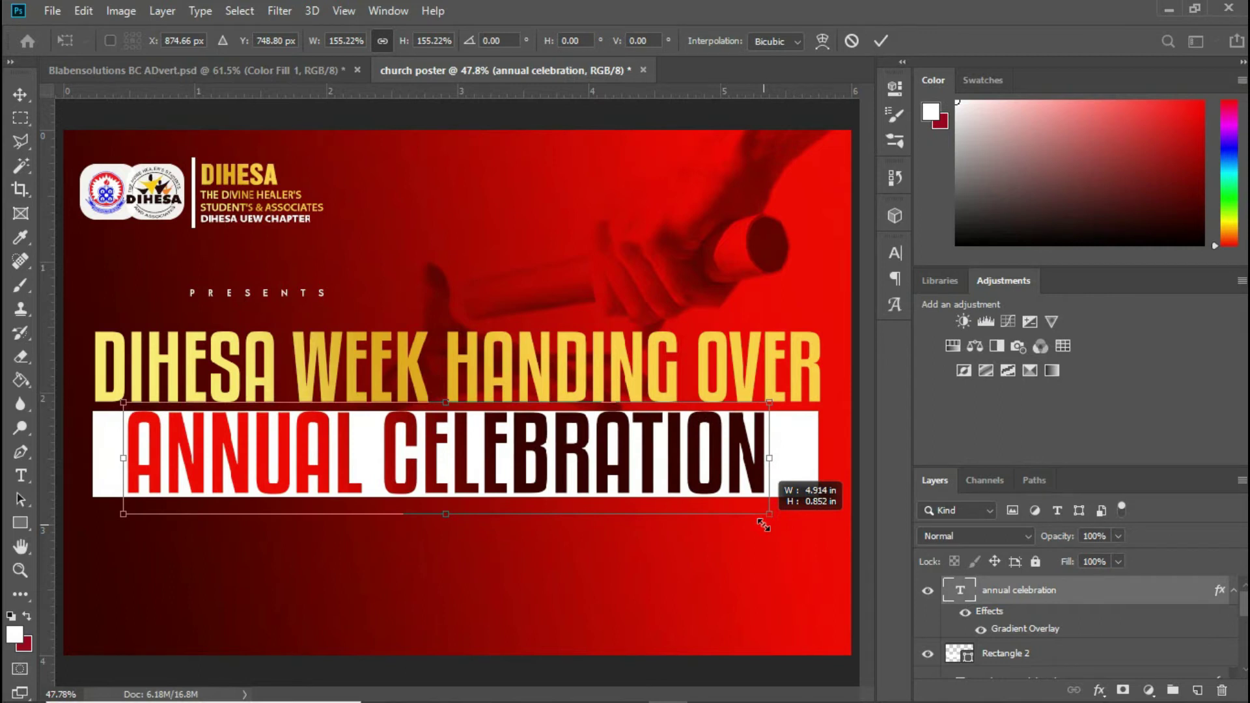
{"action": "left_click_drag", "start_coordinate": [763, 489], "coordinate": [772, 485]}
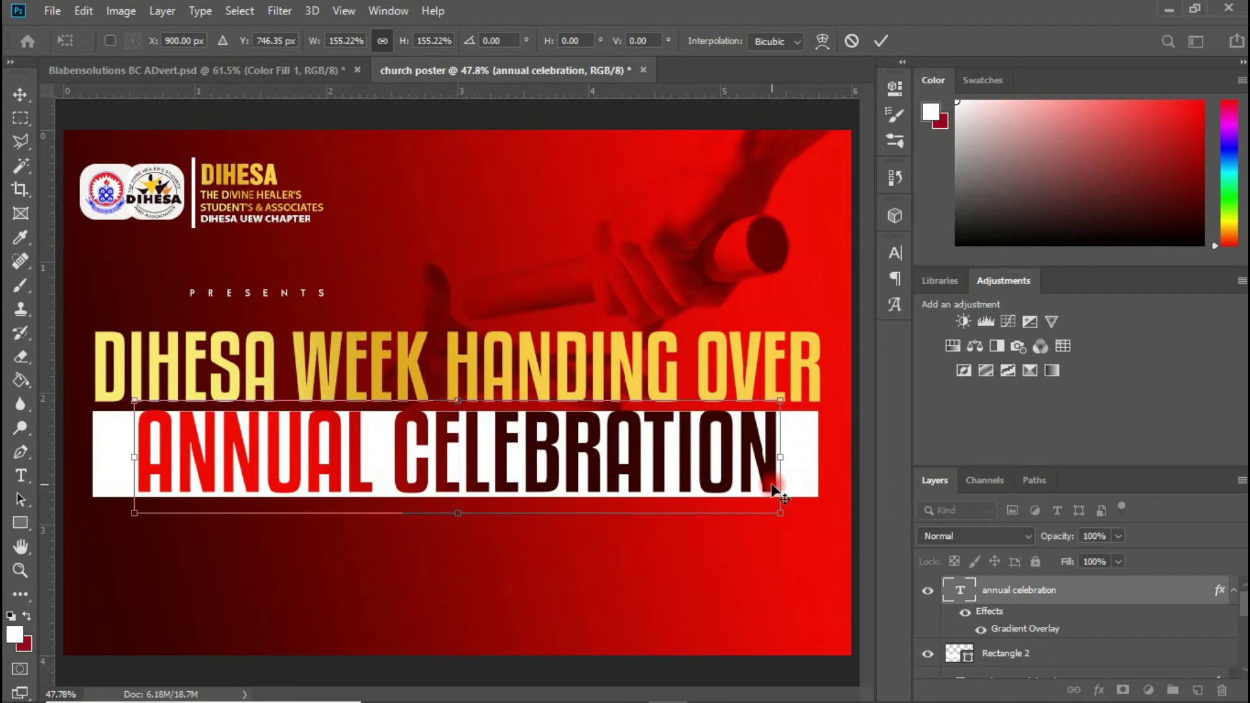
{"action": "key", "text": "Return"}
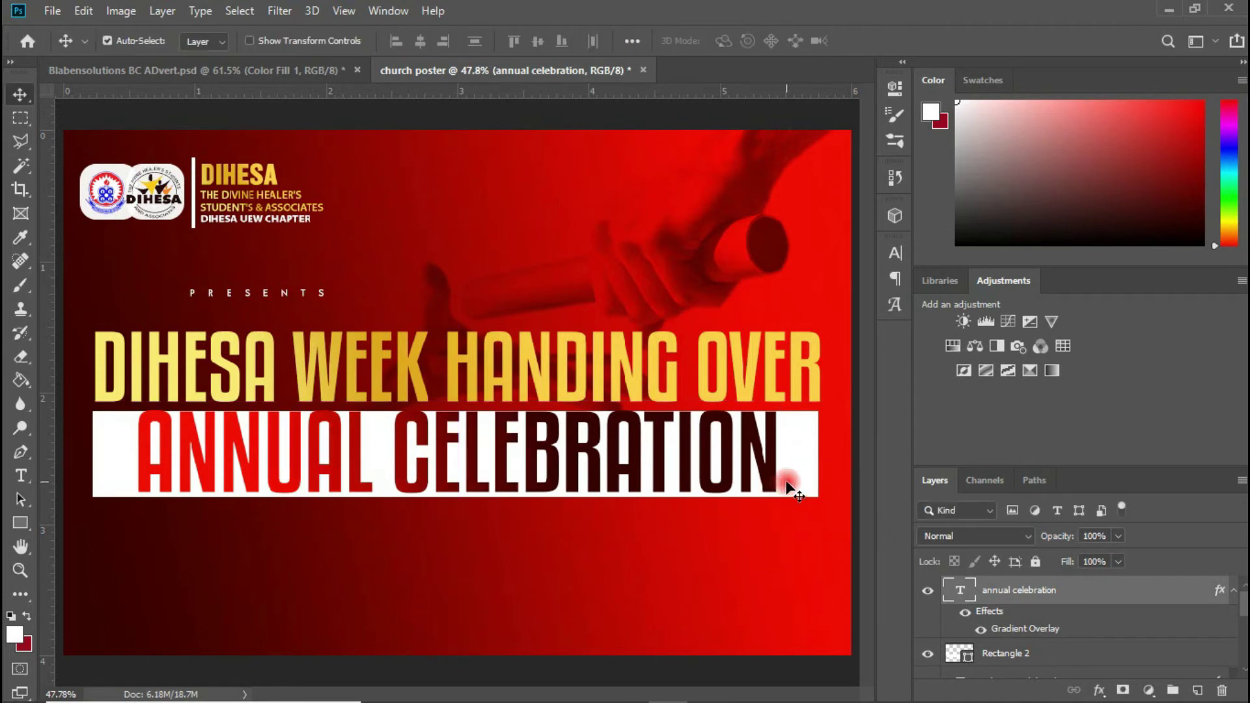
{"action": "key", "text": "ctrl+t"}
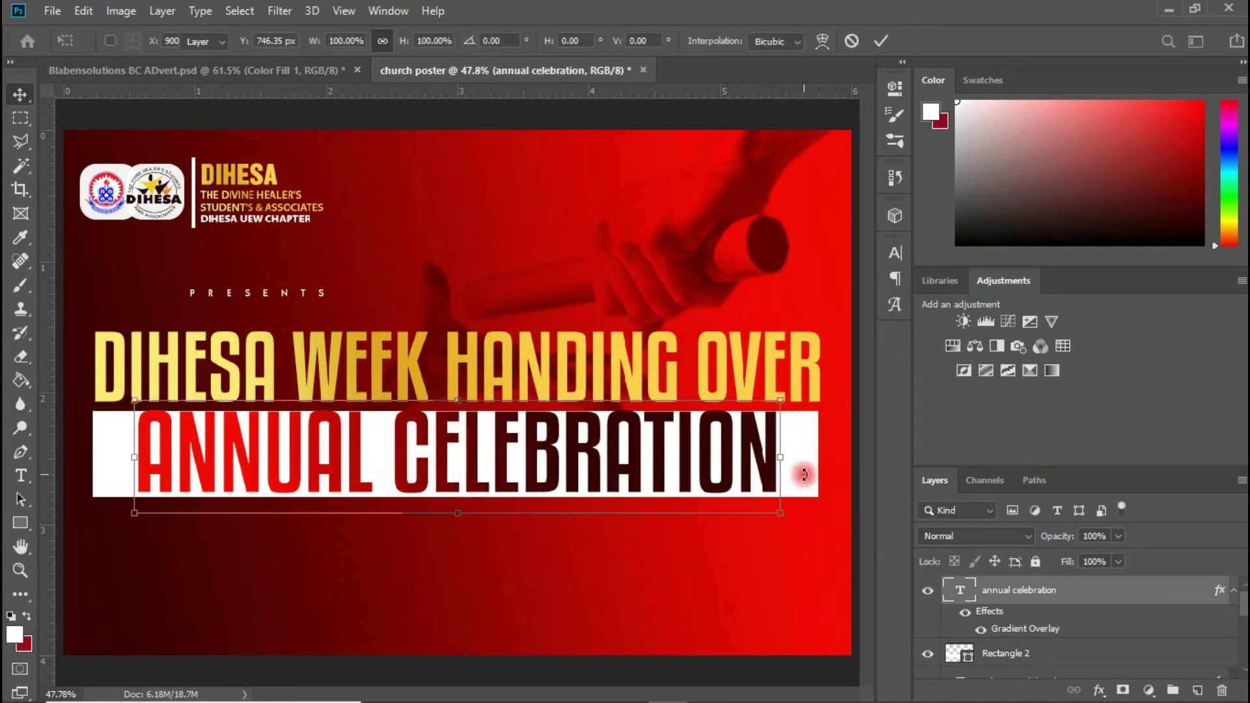
{"action": "key", "text": "Return"}
Step: Stretch the white rectangle downward to about 111% height and widen it slightly to meet the end of the gold headline
{"action": "left_click", "coordinate": [808, 472]}
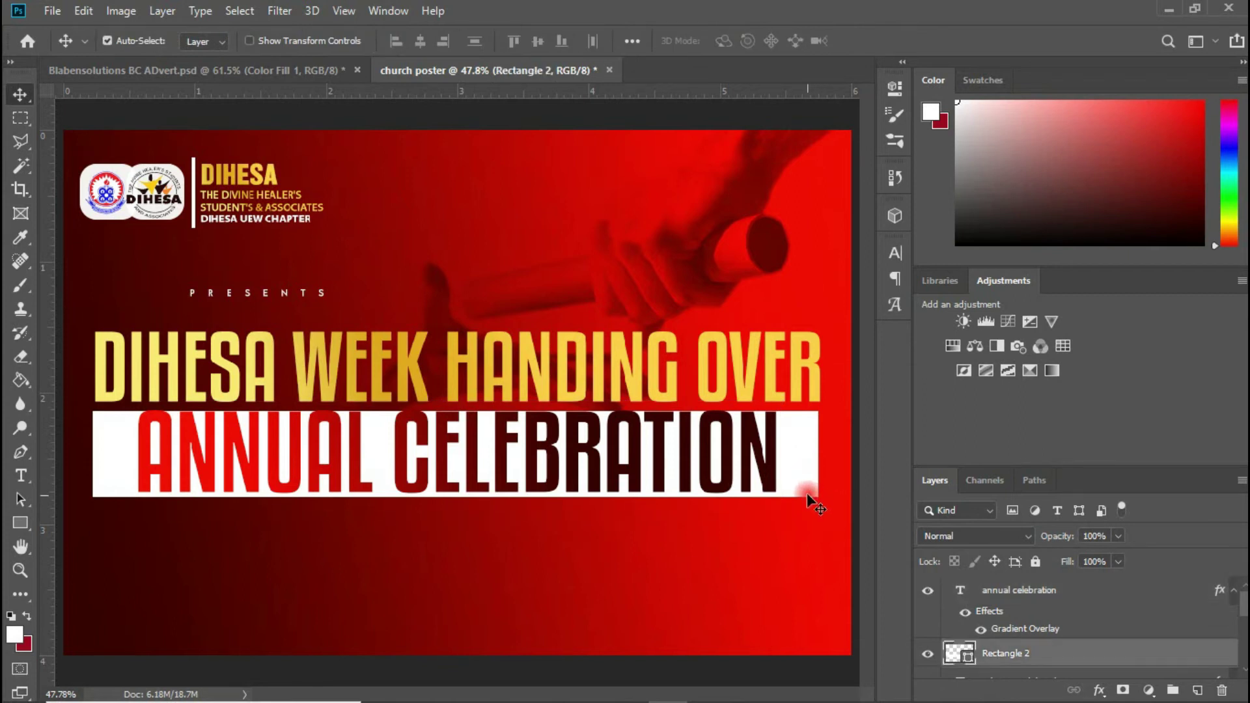
{"action": "key", "text": "ctrl+t"}
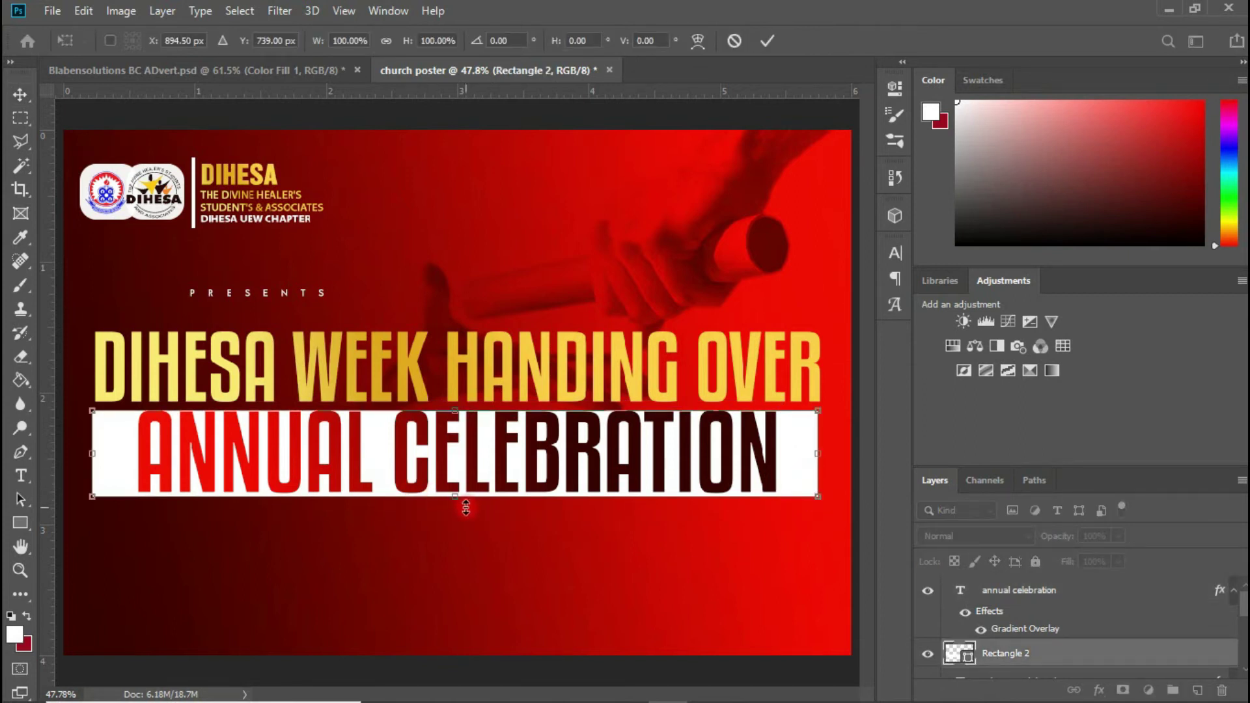
{"action": "left_click_drag", "start_coordinate": [456, 502], "coordinate": [456, 511]}
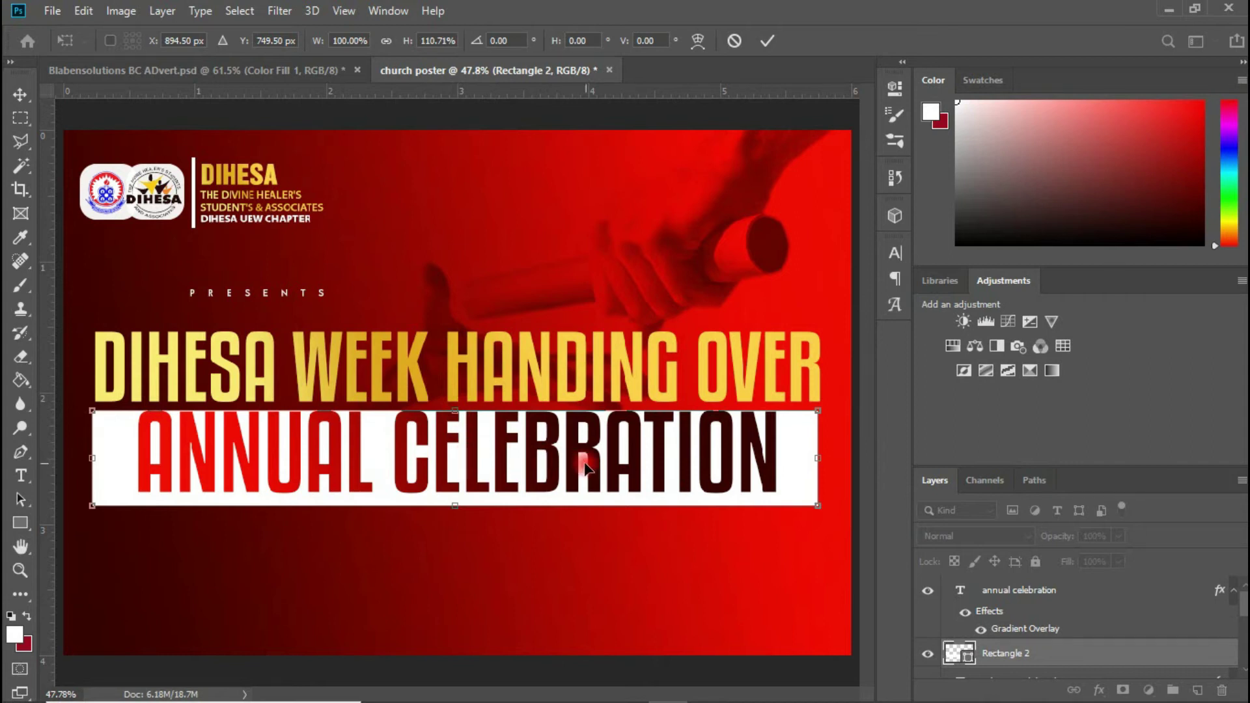
{"action": "left_click_drag", "start_coordinate": [811, 458], "coordinate": [817, 458]}
{"action": "key", "text": "Return"}
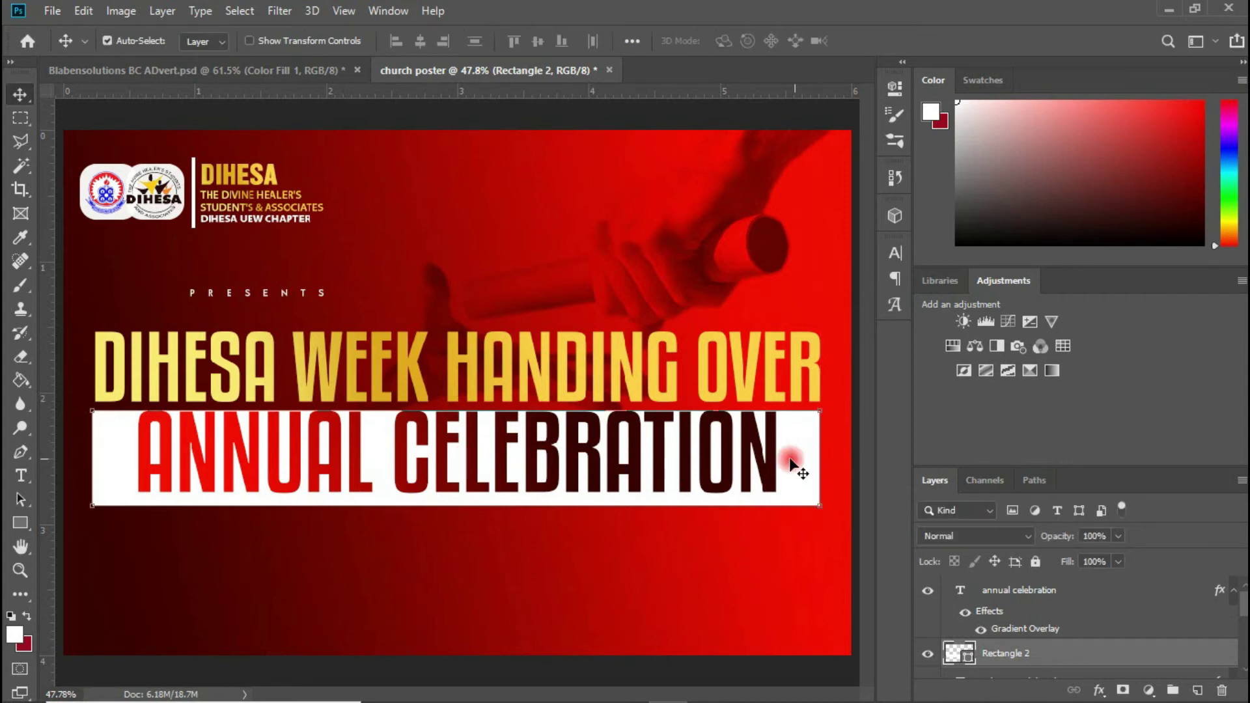
Step: Lower "annual celebration" slightly to centre it in the white bar, and nudge text and bar together closer to the gold headline
{"action": "left_click", "coordinate": [773, 463]}
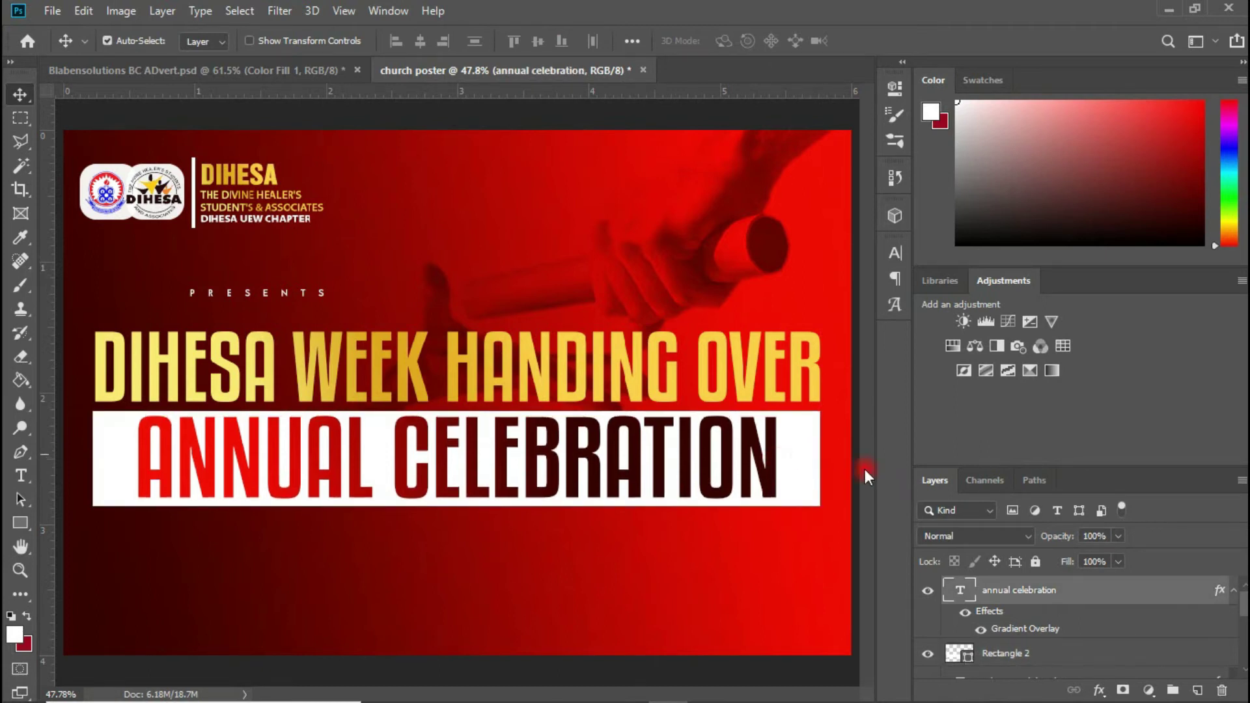
{"action": "left_click", "coordinate": [815, 481]}
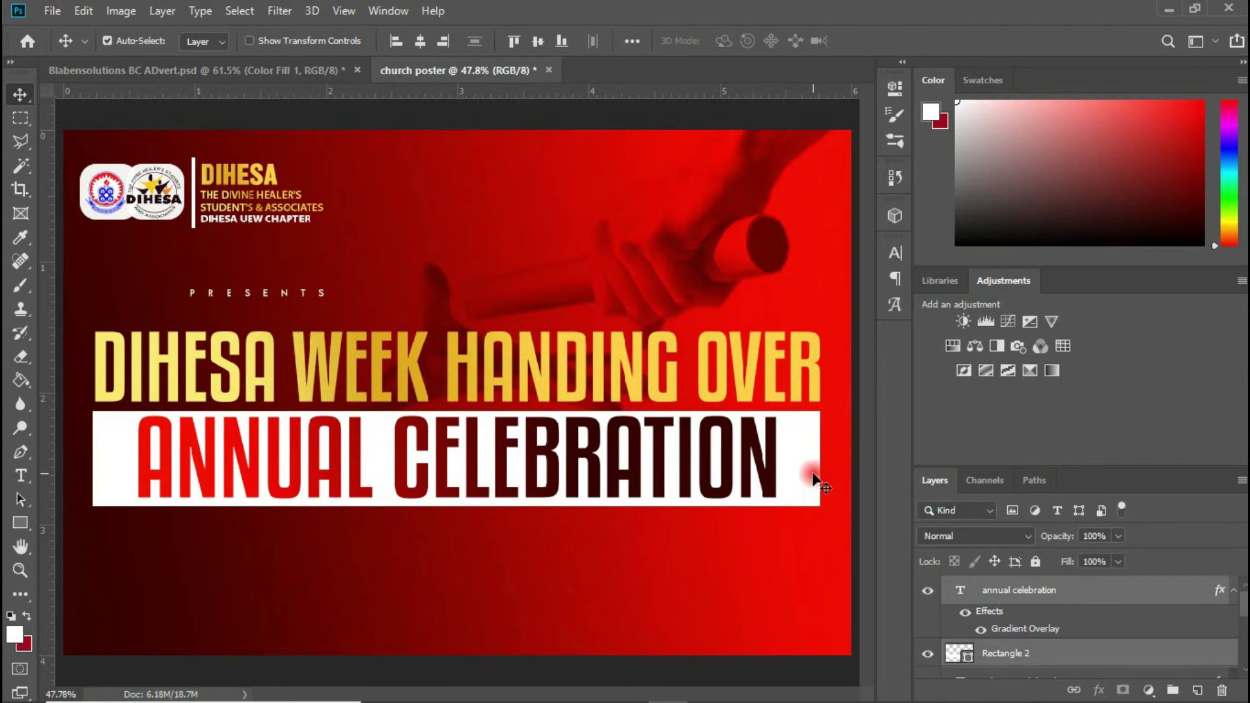
{"action": "key", "text": "shift+Up"}
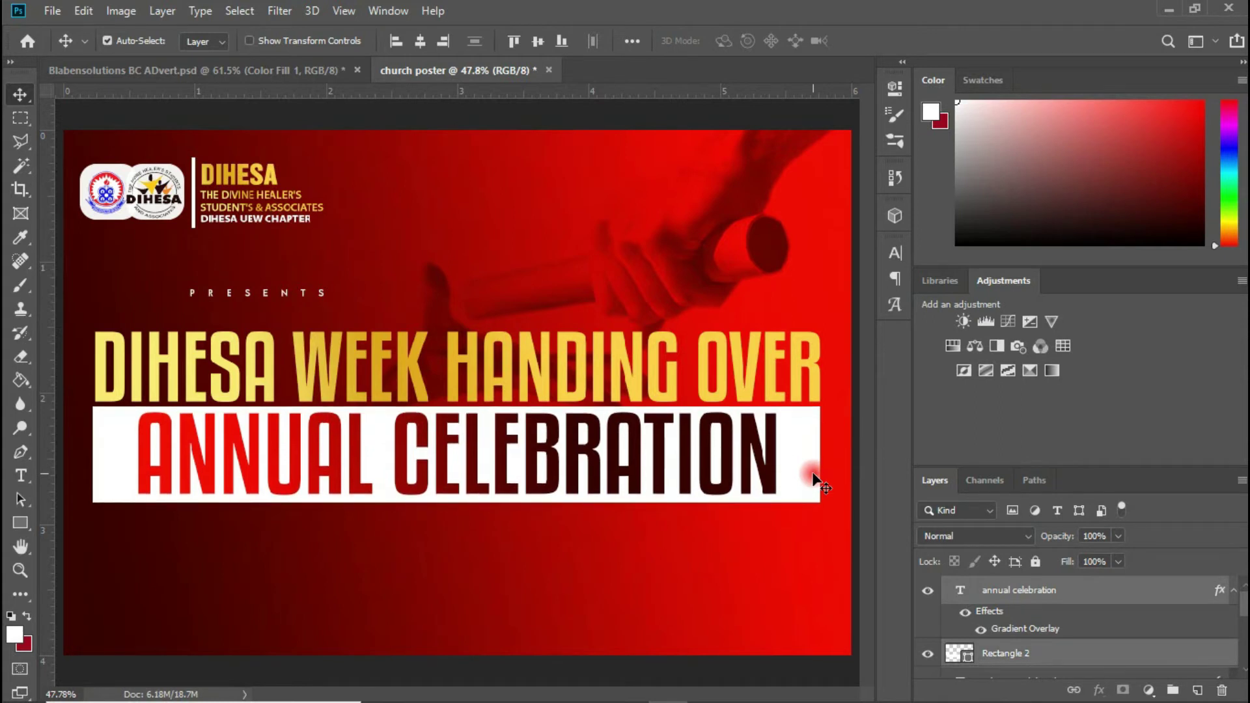
{"action": "left_click", "coordinate": [785, 513]}
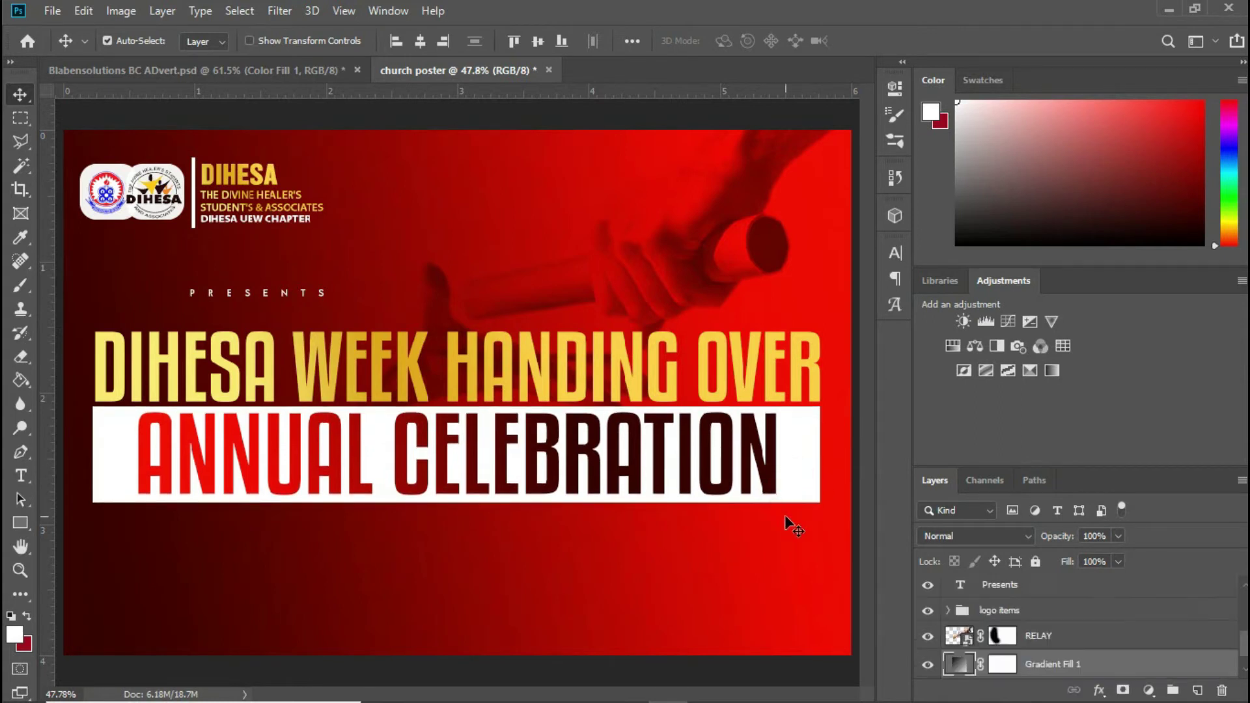
Step: Duplicate the white rectangle and give the lower of the two a drop shadow at a 92° angle with 56 px distance
{"action": "left_click", "coordinate": [815, 500]}
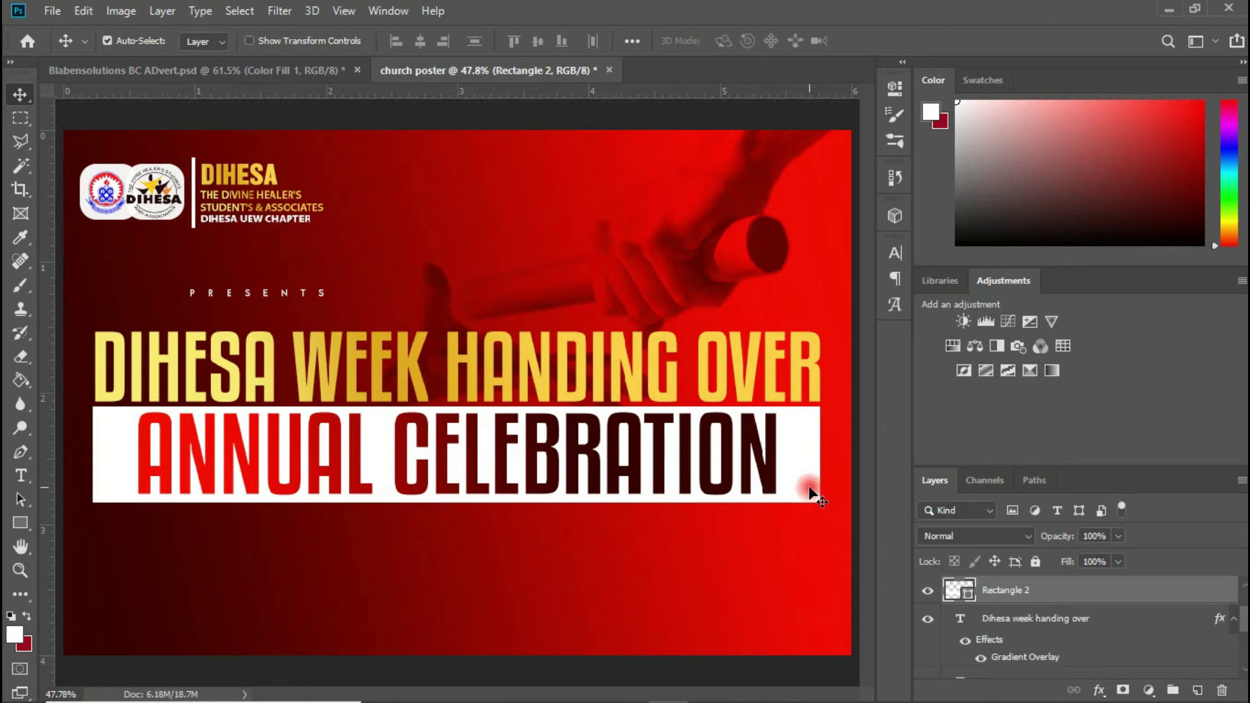
{"action": "key", "text": "ctrl+j"}
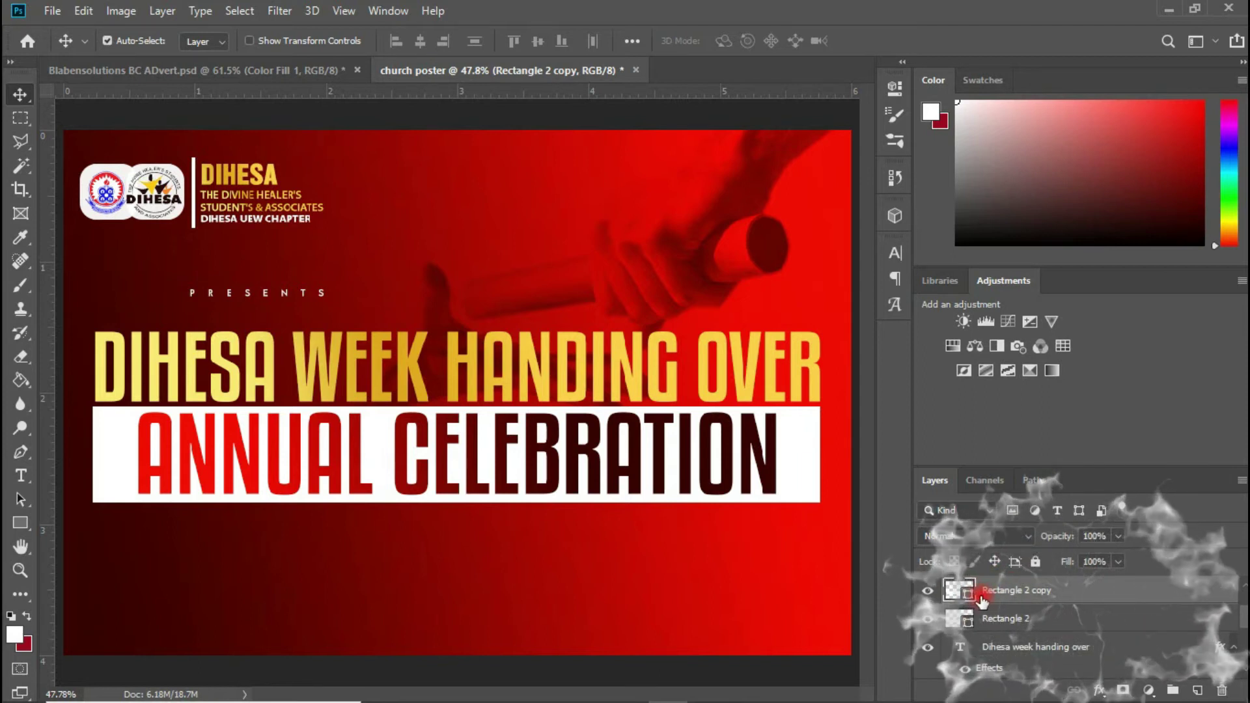
{"action": "left_click", "coordinate": [1003, 625]}
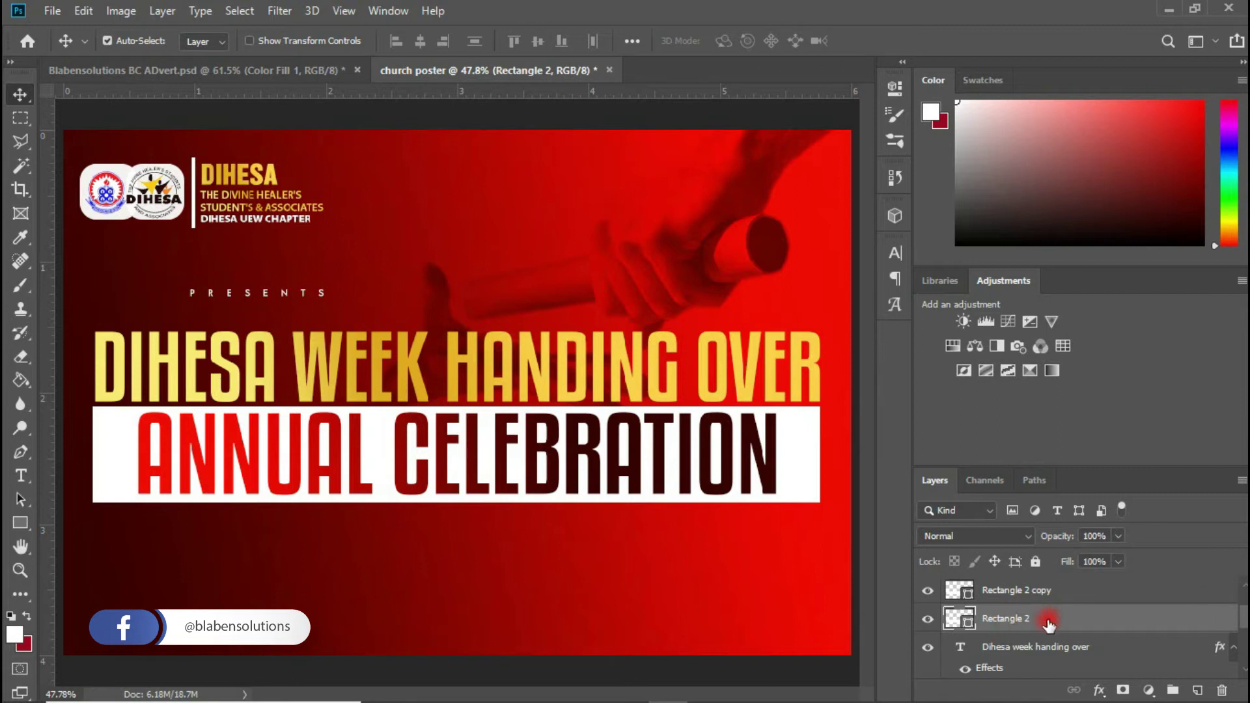
{"action": "left_click", "coordinate": [1098, 685]}
{"action": "key", "text": "Escape"}
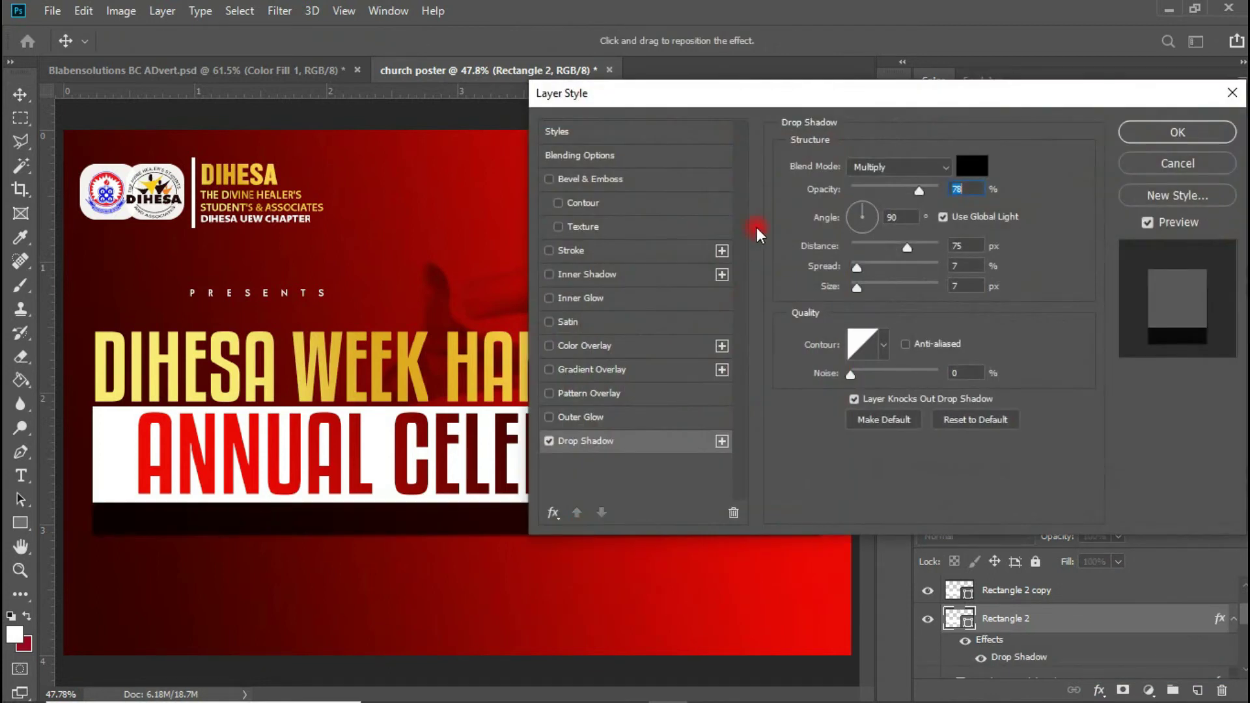
{"action": "left_click_drag", "start_coordinate": [869, 93], "coordinate": [1083, 95]}
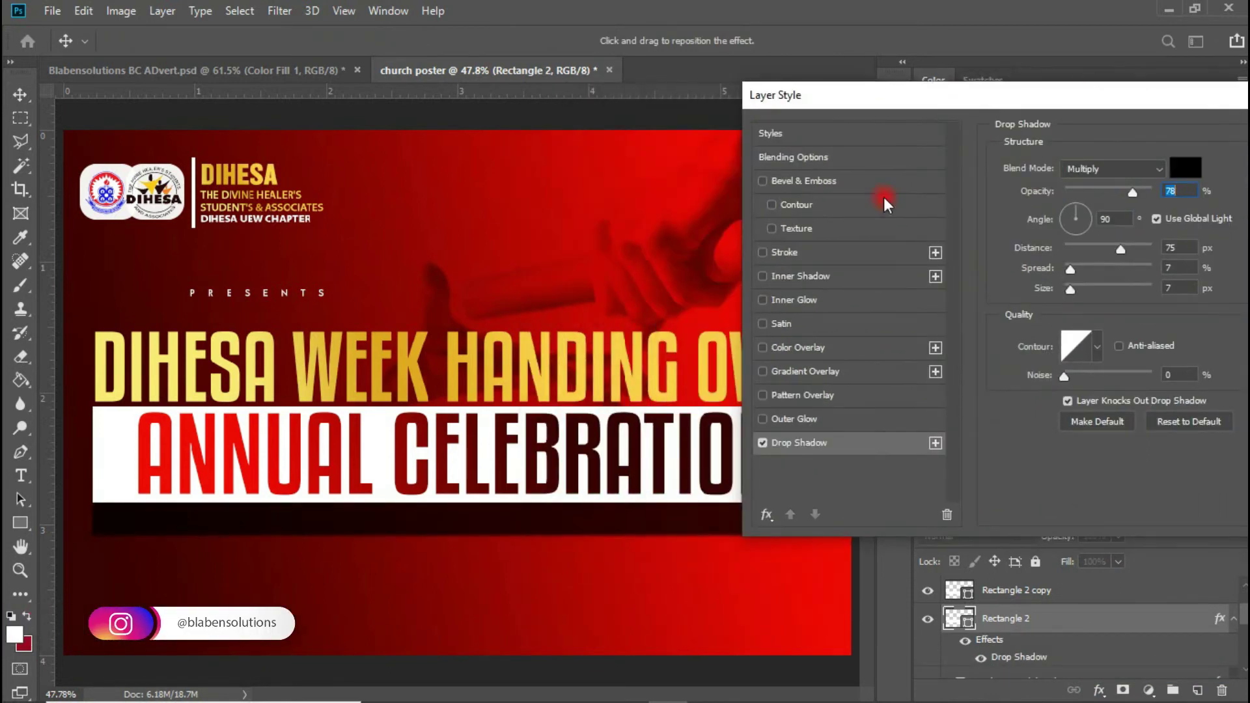
{"action": "left_click_drag", "start_coordinate": [586, 517], "coordinate": [582, 511]}
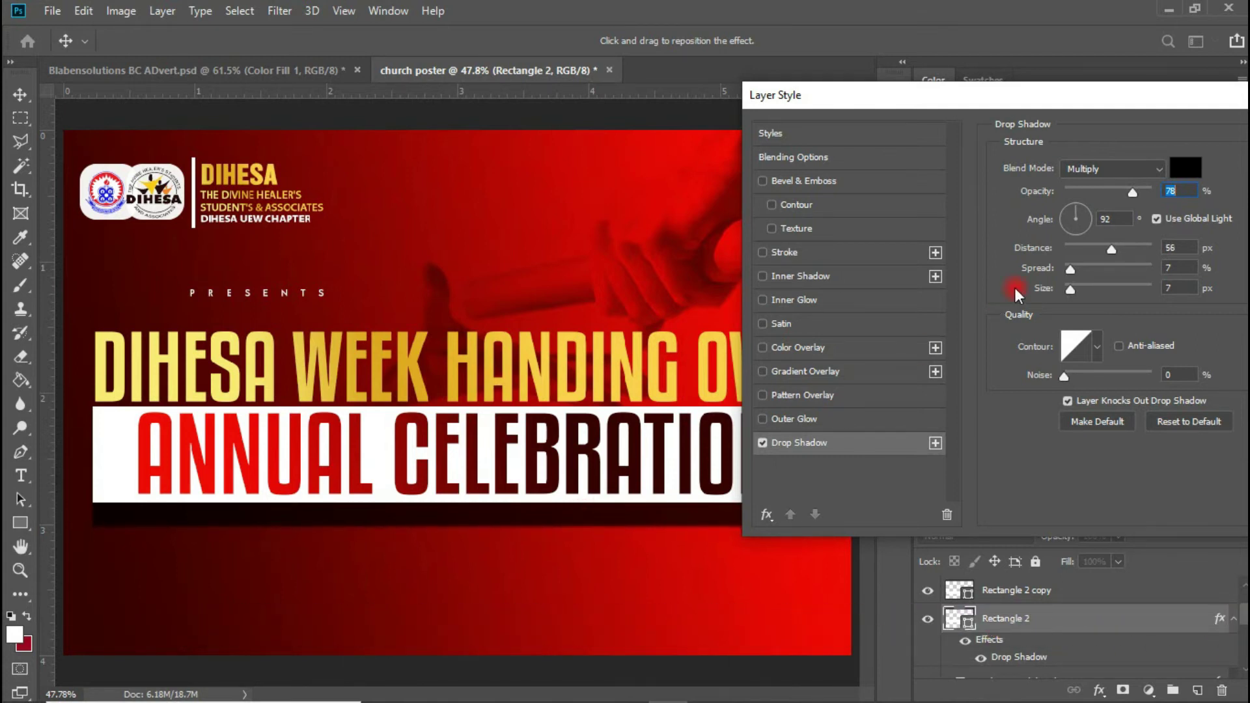
{"action": "left_click_drag", "start_coordinate": [1112, 99], "coordinate": [947, 104]}
{"action": "left_click", "coordinate": [1194, 143]}
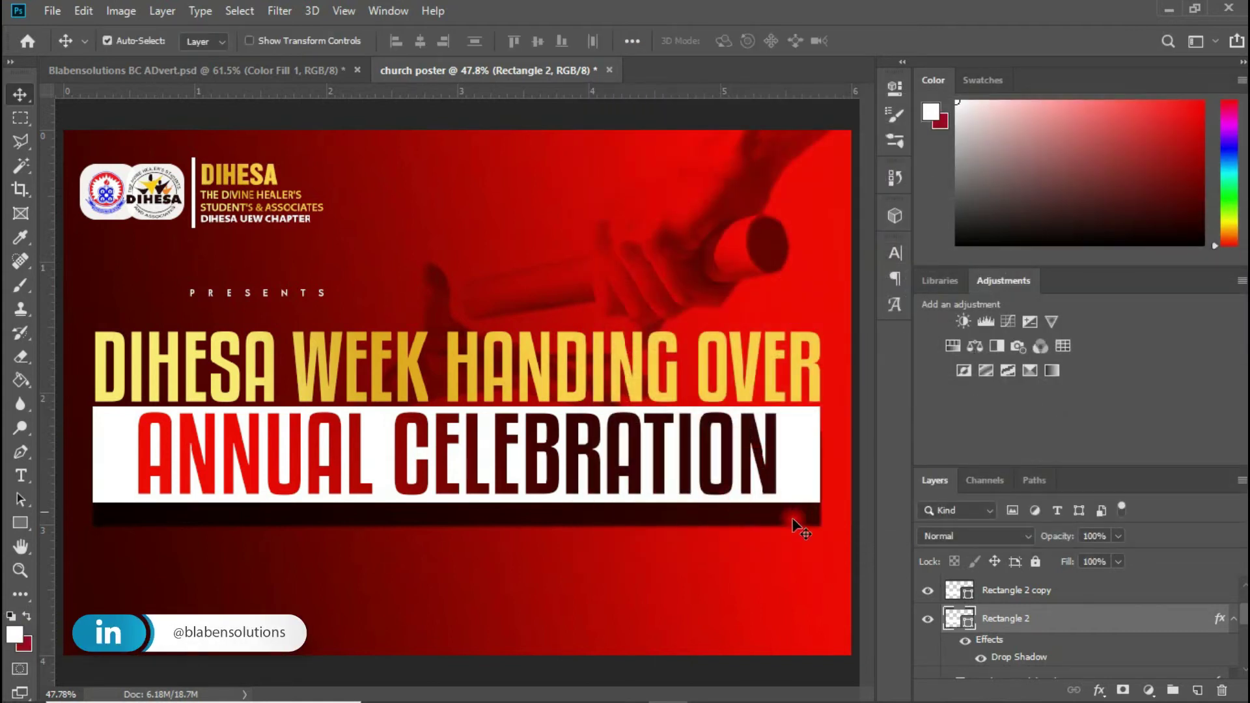
Step: Narrow the shadowed lower rectangle symmetrically to about 95% width so its shadow sits inside the white bar's ends
{"action": "key", "text": "ctrl+t"}
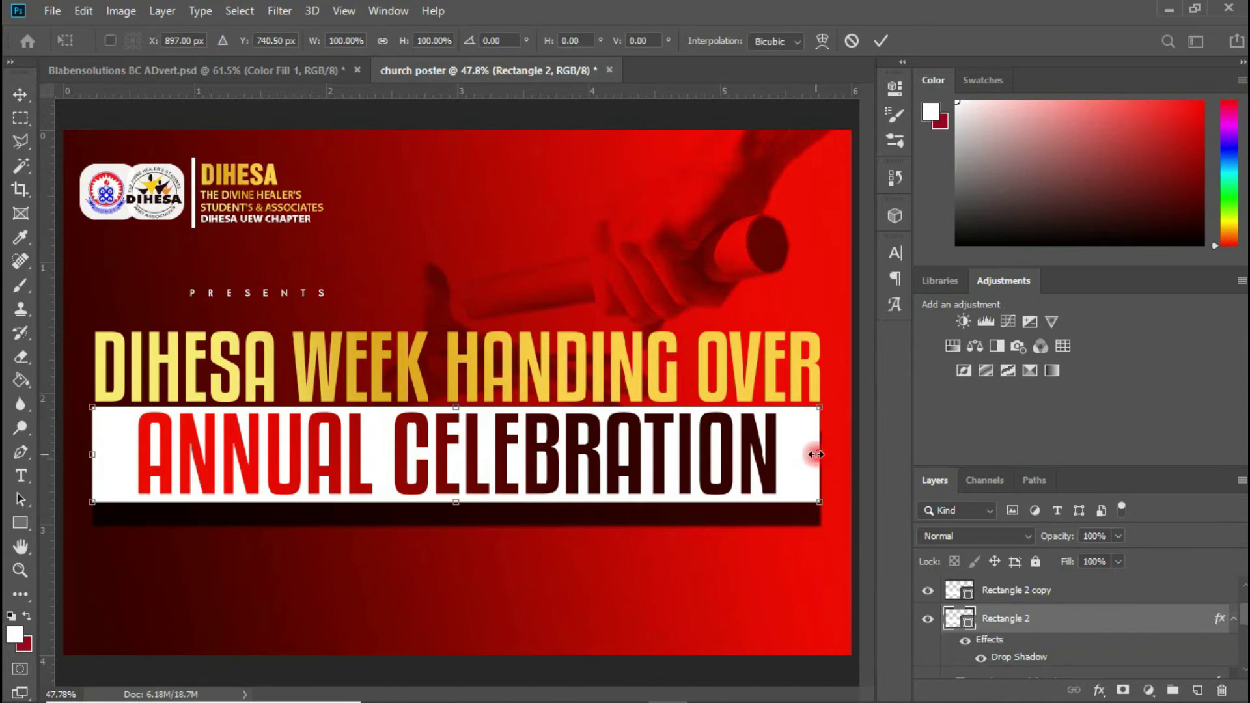
{"action": "left_click_drag", "start_coordinate": [815, 454], "coordinate": [800, 455]}
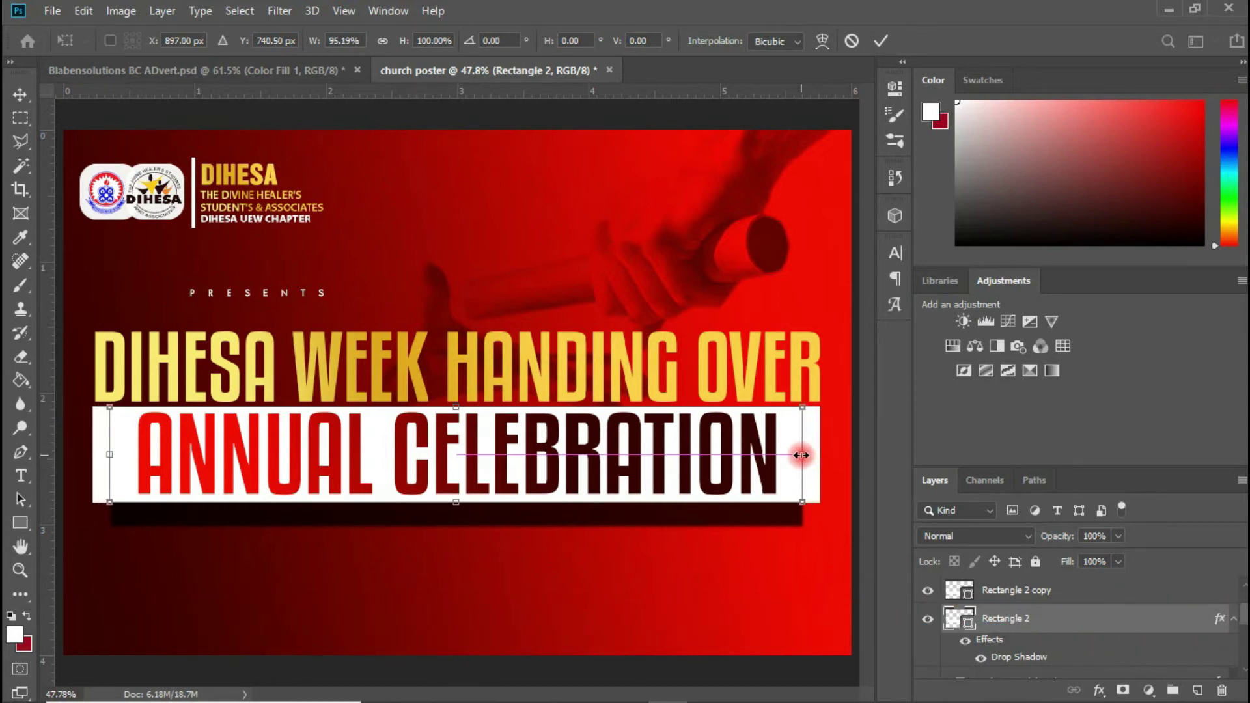
{"action": "key", "text": "Return"}
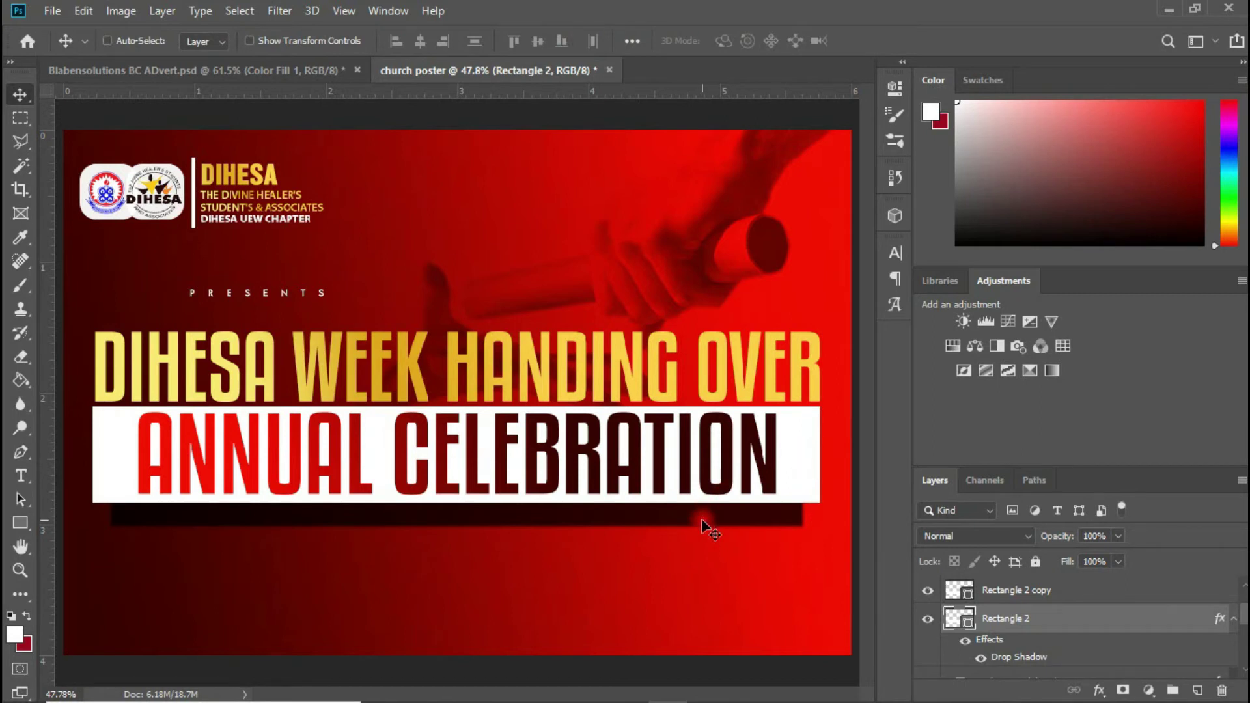
Step: Warp the shadowed rectangle so the middle of its bottom edge arches slightly upward, curving the shadow
{"action": "key", "text": "ctrl+t"}
{"action": "right_click", "coordinate": [497, 484]}
{"action": "left_click", "coordinate": [534, 339]}
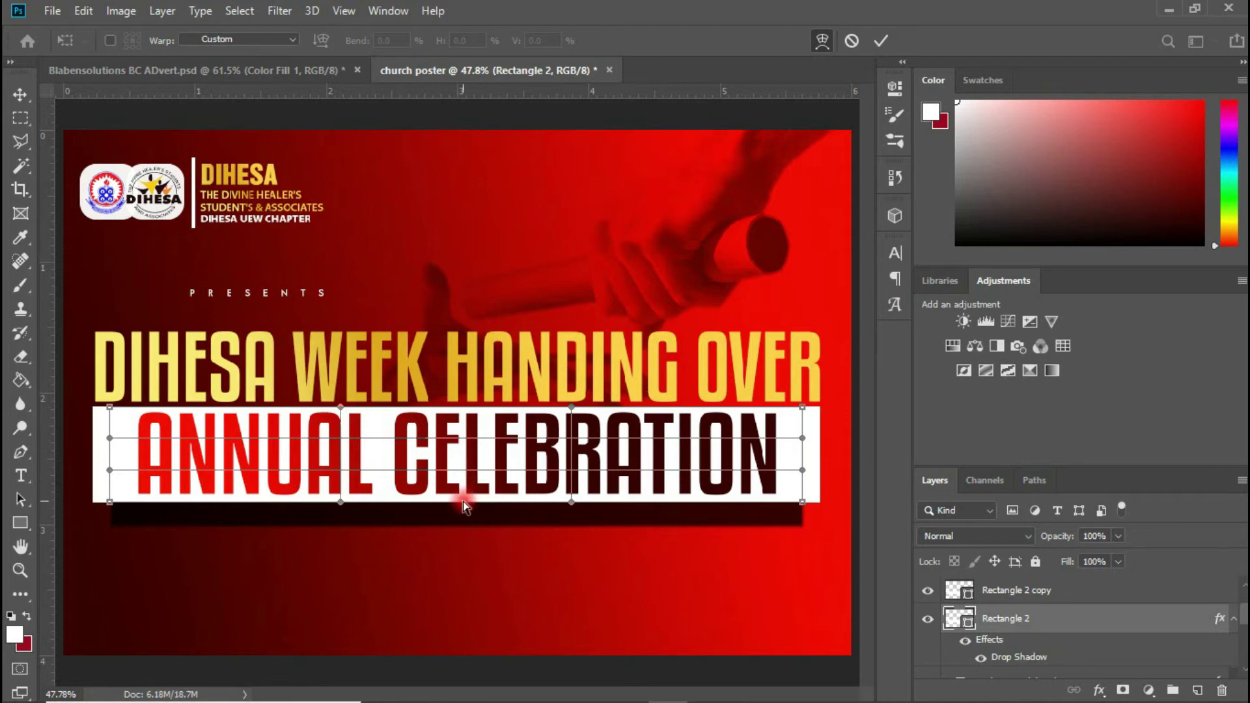
{"action": "left_click_drag", "start_coordinate": [460, 495], "coordinate": [451, 482]}
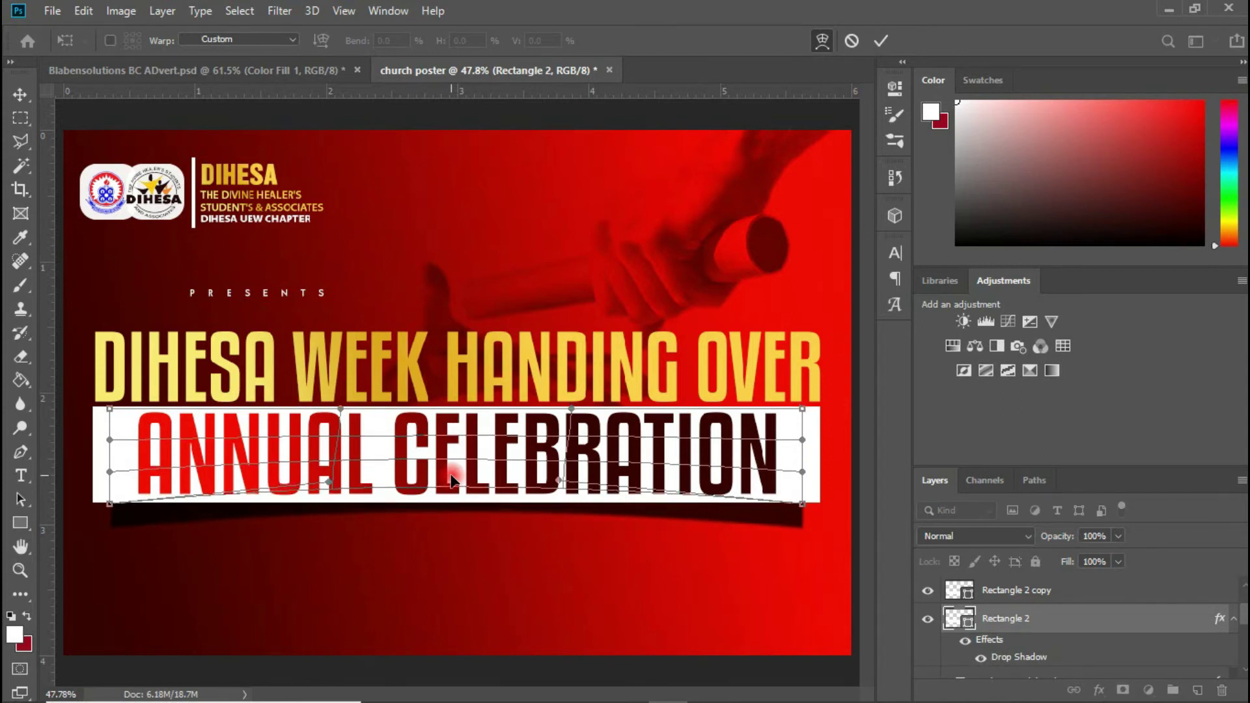
{"action": "left_click_drag", "start_coordinate": [444, 485], "coordinate": [445, 484]}
{"action": "key", "text": "Return"}
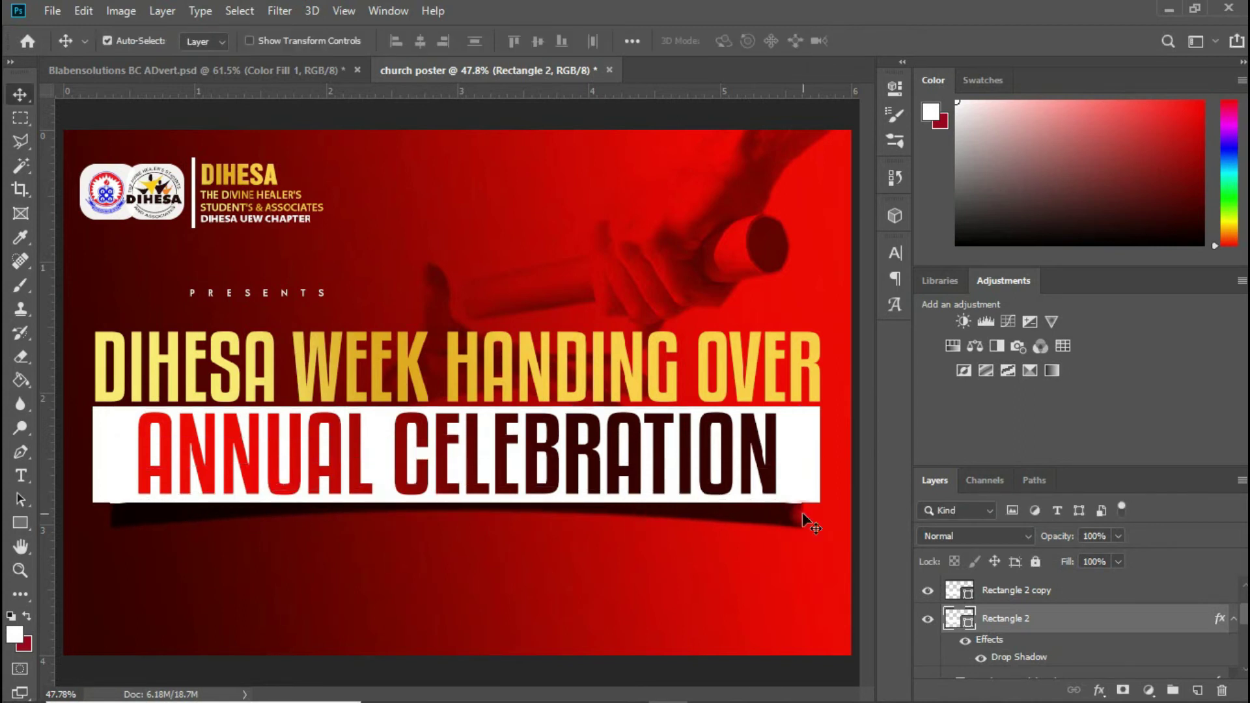
Step: Nudge the shadowed rectangle up slightly and lower its top edge so it hides behind the white bar
{"action": "left_click", "coordinate": [1014, 619]}
{"action": "key", "text": "Up"}
{"action": "key", "text": "Up"}
{"action": "key", "text": "Up"}
{"action": "key", "text": "Up"}
{"action": "key", "text": "Up"}
{"action": "key", "text": "Up"}
{"action": "key", "text": "Up"}
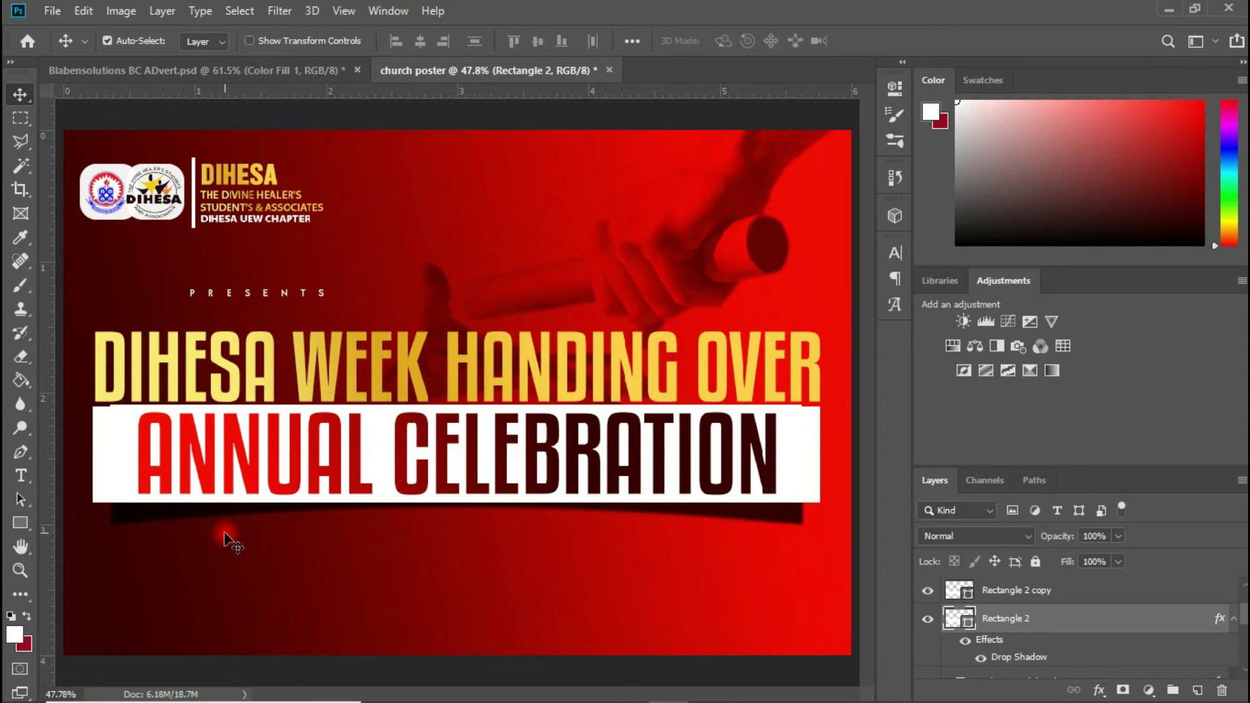
{"action": "key", "text": "ctrl+t"}
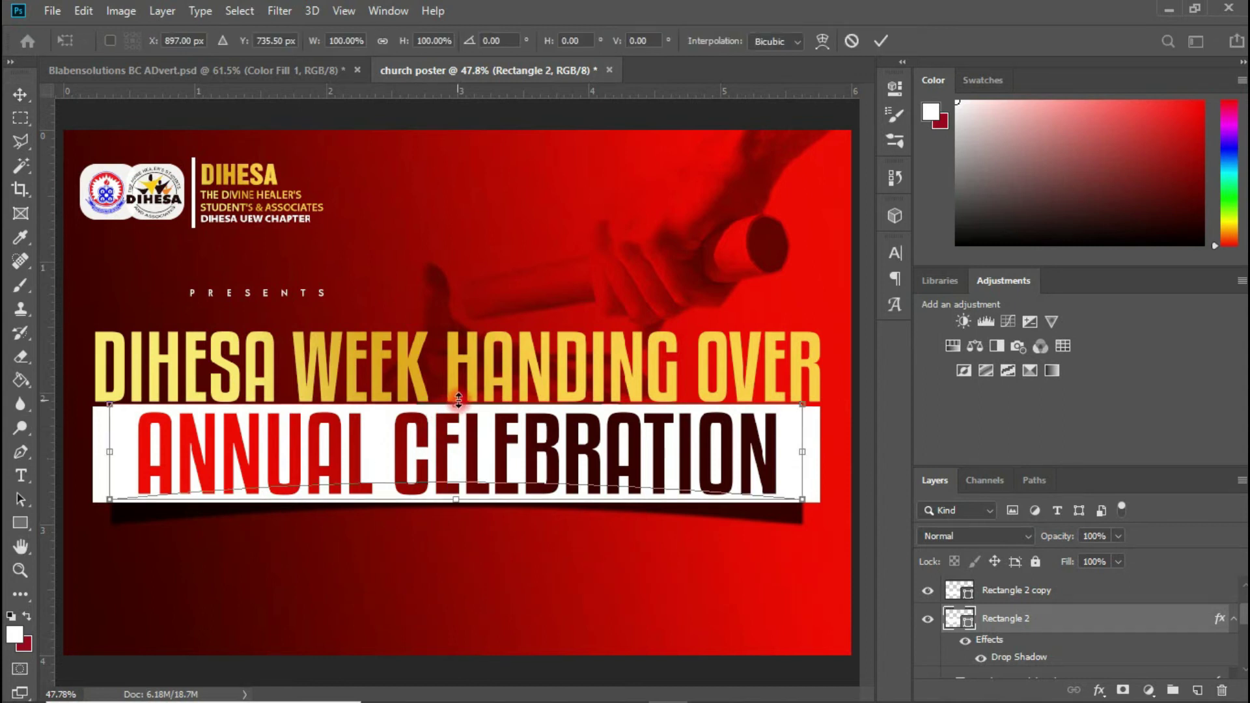
{"action": "left_click_drag", "start_coordinate": [458, 402], "coordinate": [454, 414]}
{"action": "key", "text": "Return"}
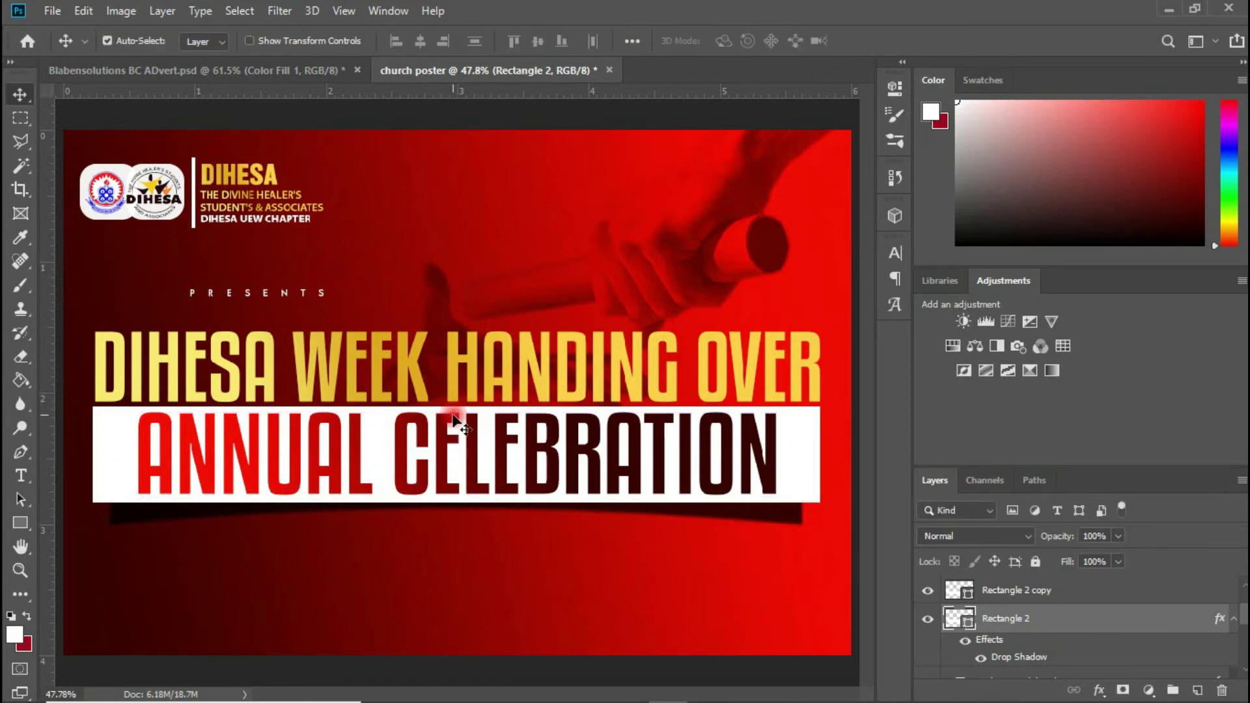
Step: Draw a black circle about 98 px across over the white bar's top edge, between "WEEK" and "HANDING"
{"action": "left_click", "coordinate": [550, 440]}
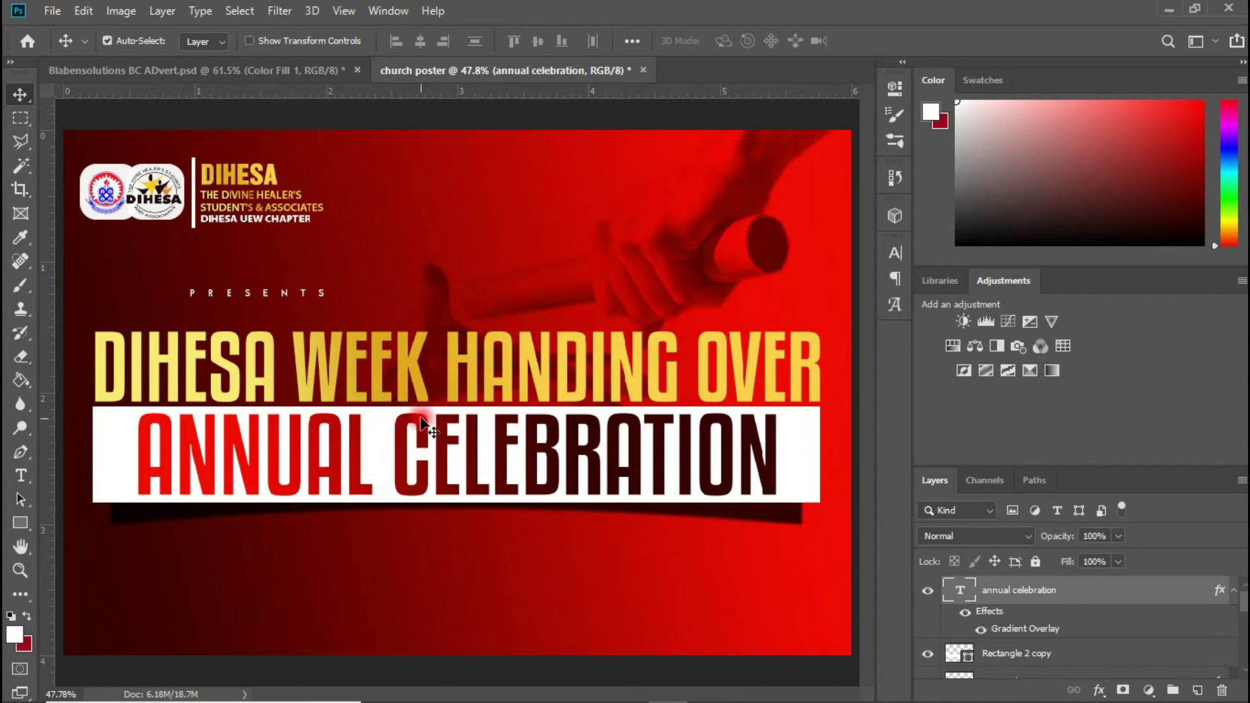
{"action": "left_click", "coordinate": [15, 520]}
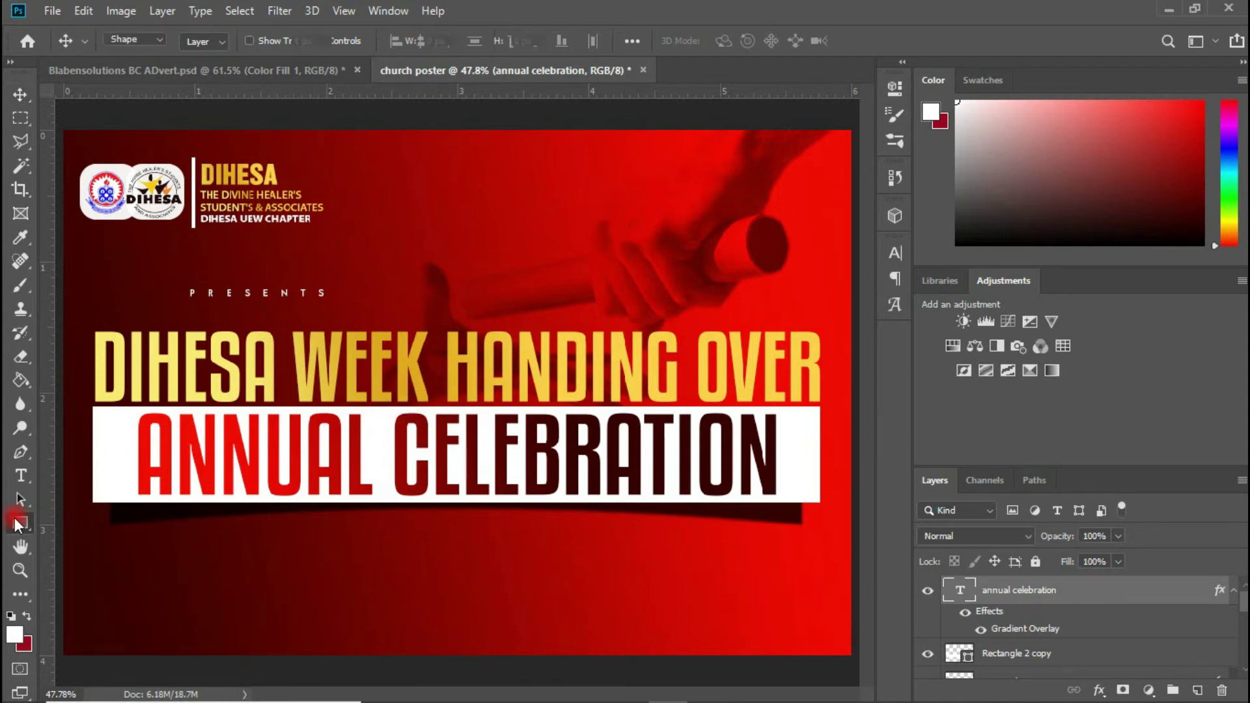
{"action": "right_click", "coordinate": [15, 518]}
{"action": "left_click", "coordinate": [81, 564]}
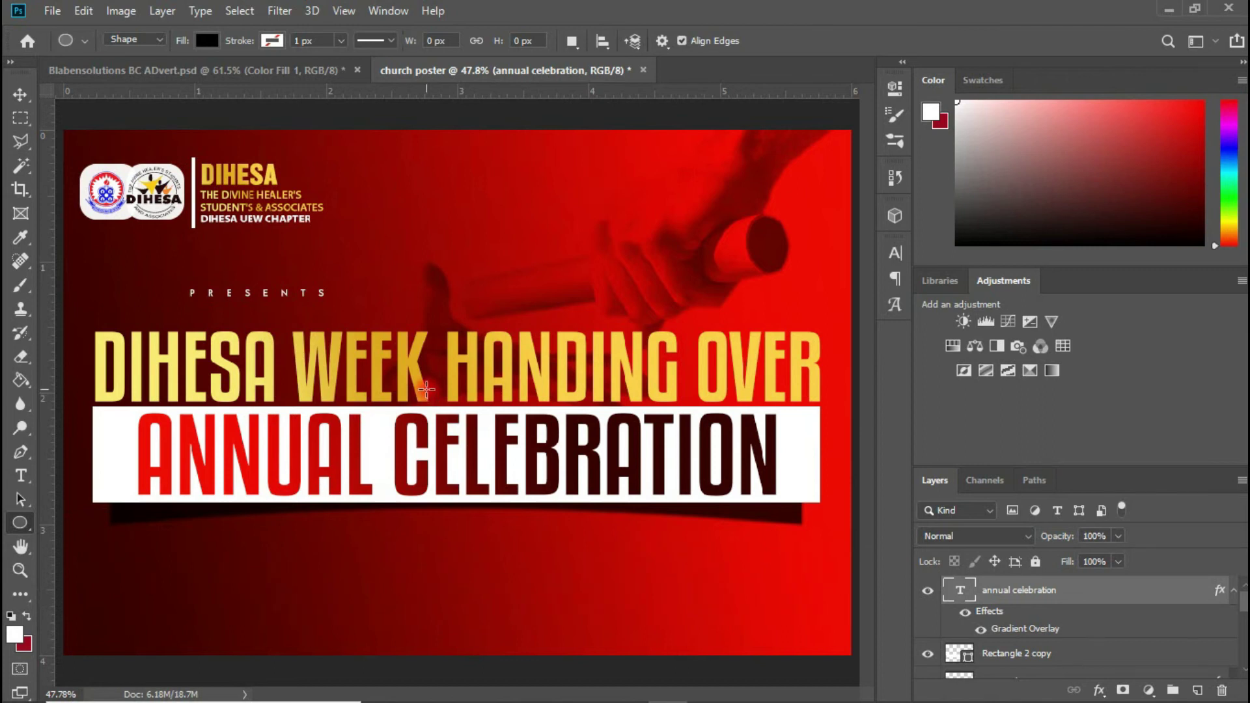
{"action": "left_click_drag", "start_coordinate": [427, 389], "coordinate": [514, 432]}
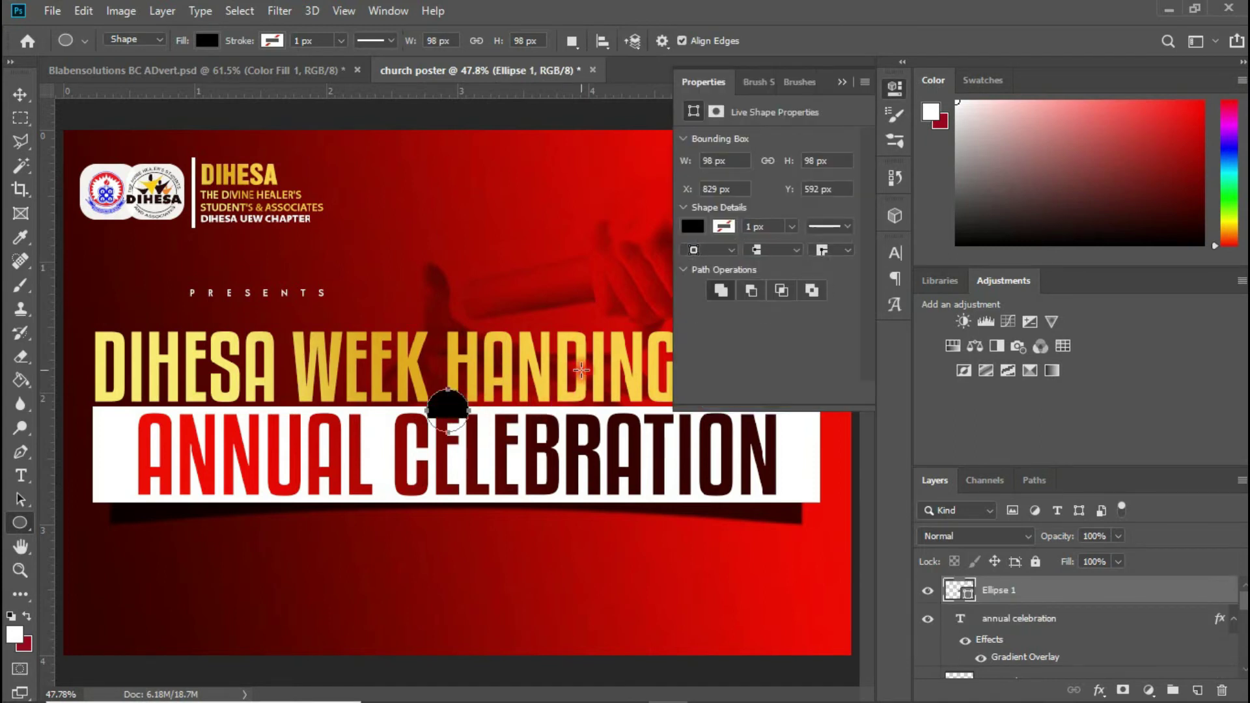
{"action": "left_click", "coordinate": [695, 226]}
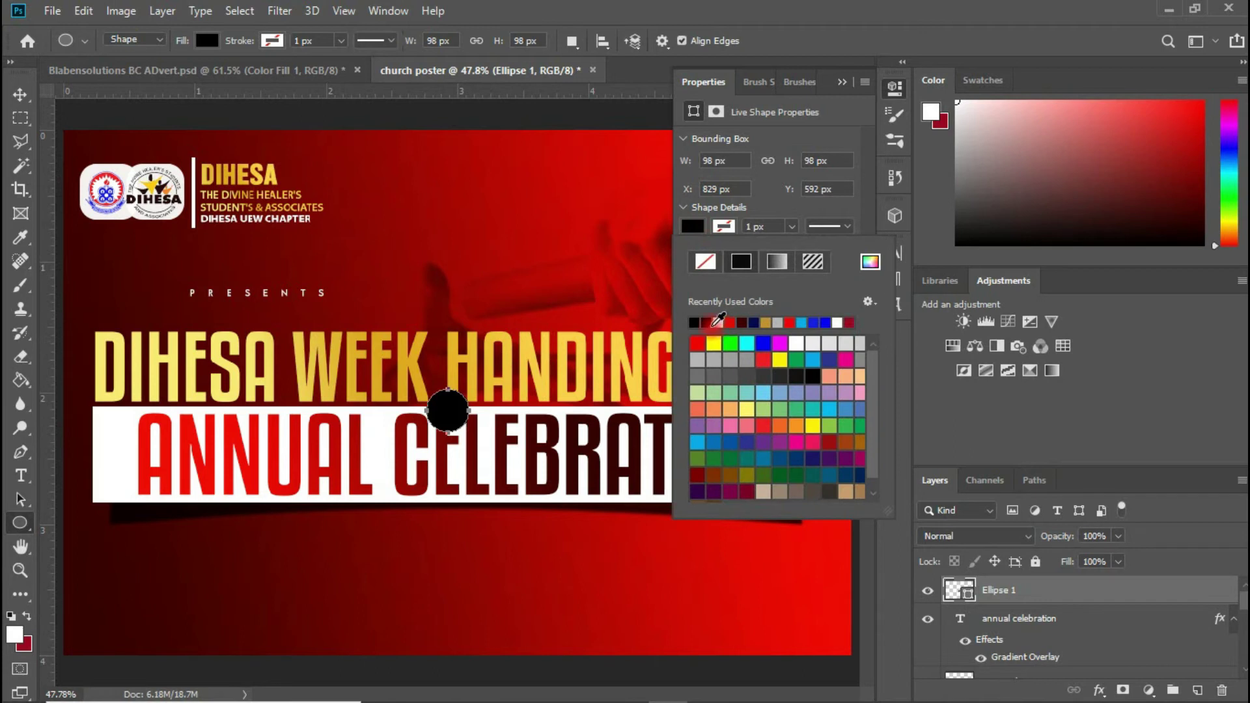
{"action": "left_click", "coordinate": [843, 92]}
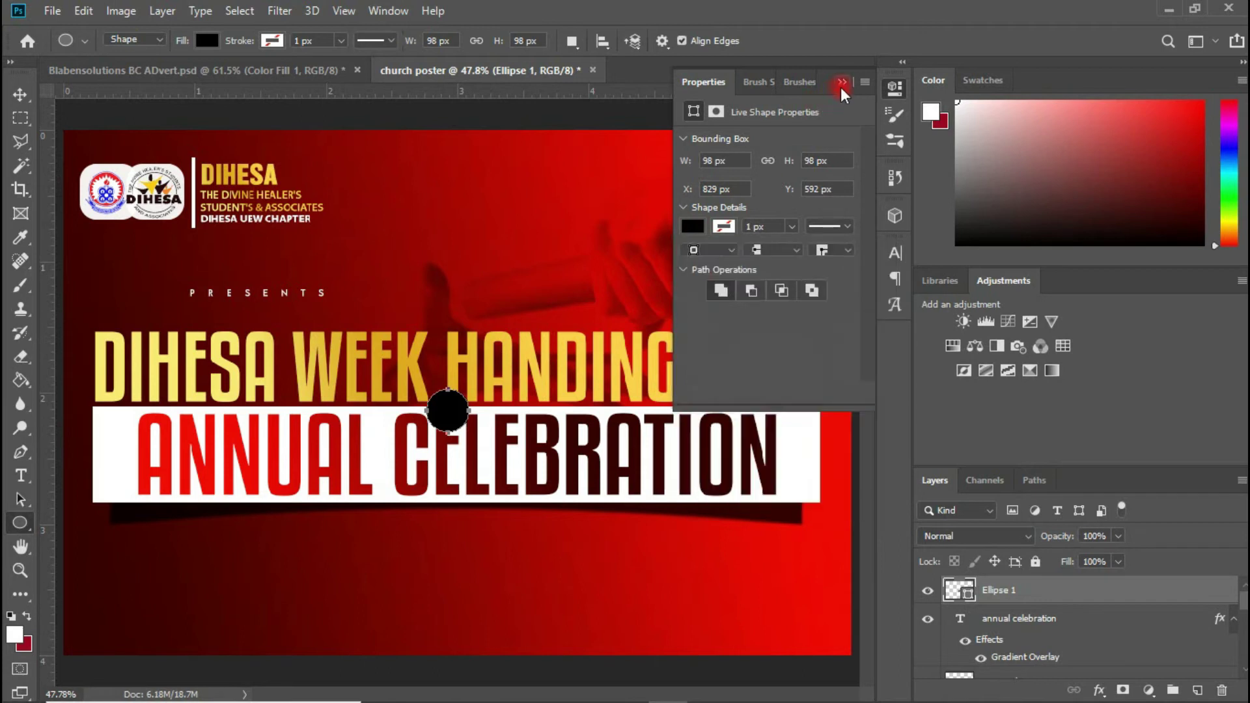
{"action": "left_click", "coordinate": [843, 93]}
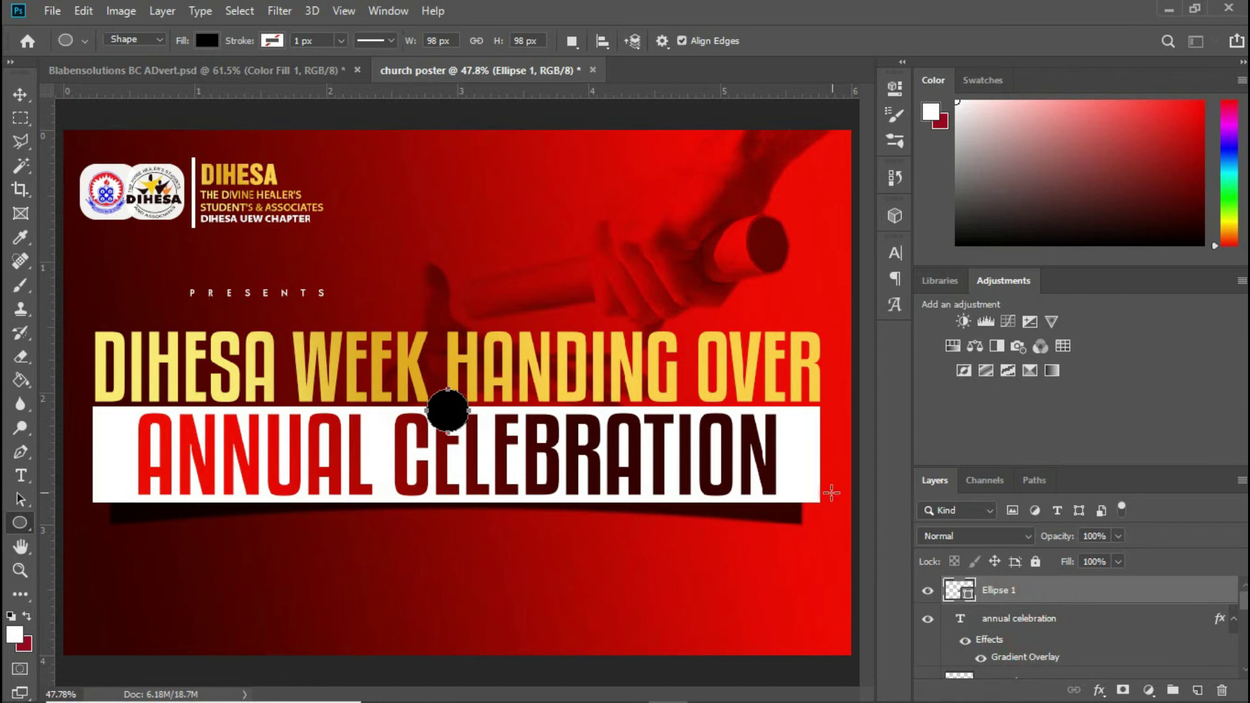
Step: Copy the "annual celebration" text's layer style onto the circle to give it the same red gradient overlay
{"action": "left_click", "coordinate": [20, 94]}
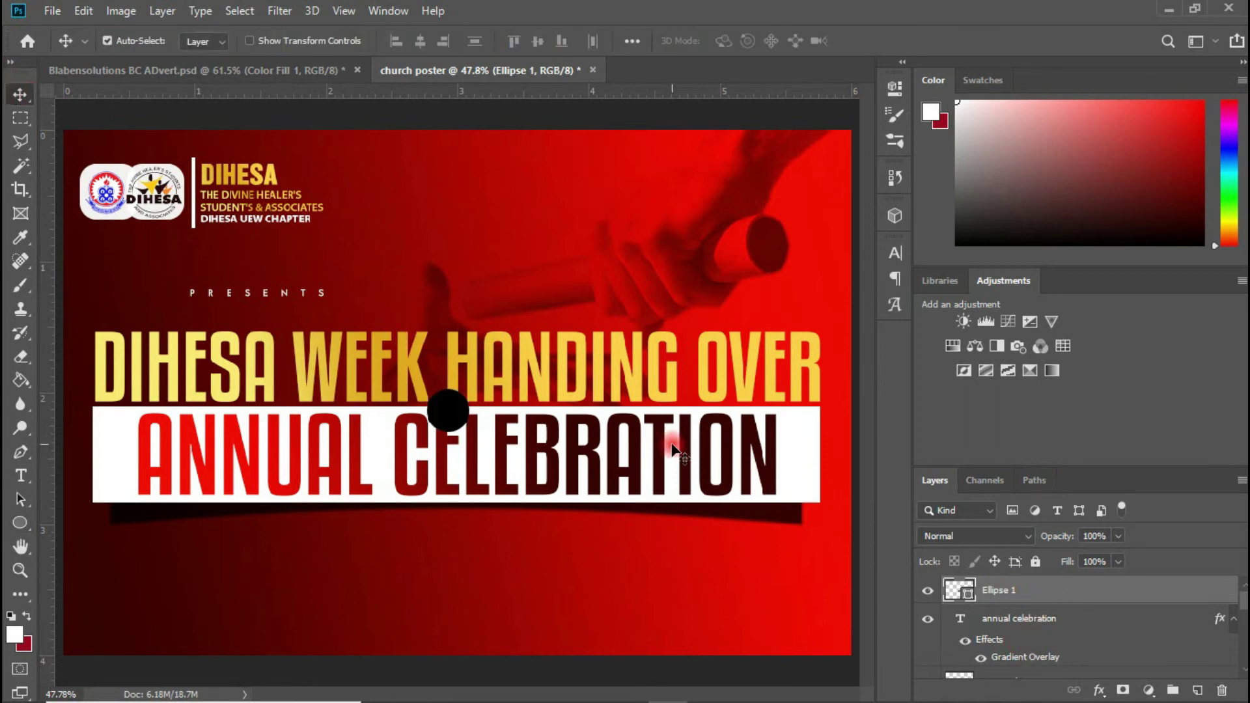
{"action": "left_click", "coordinate": [722, 456]}
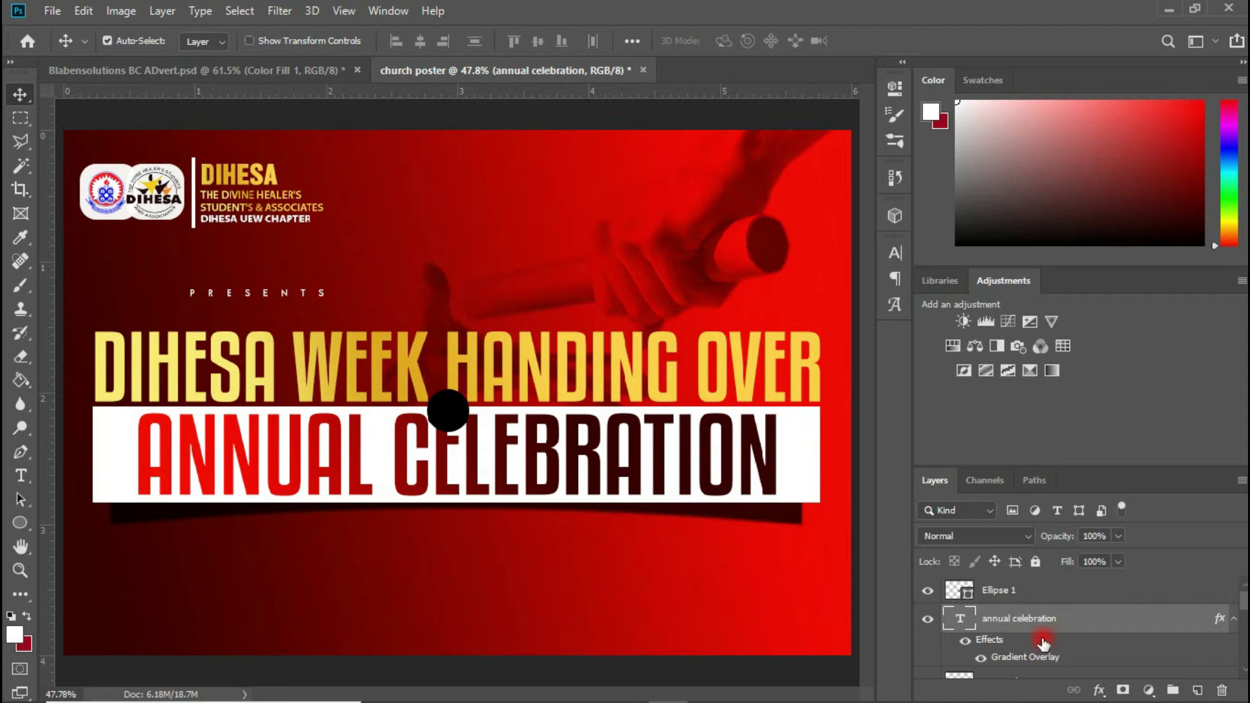
{"action": "right_click", "coordinate": [1025, 618]}
{"action": "left_click", "coordinate": [864, 620]}
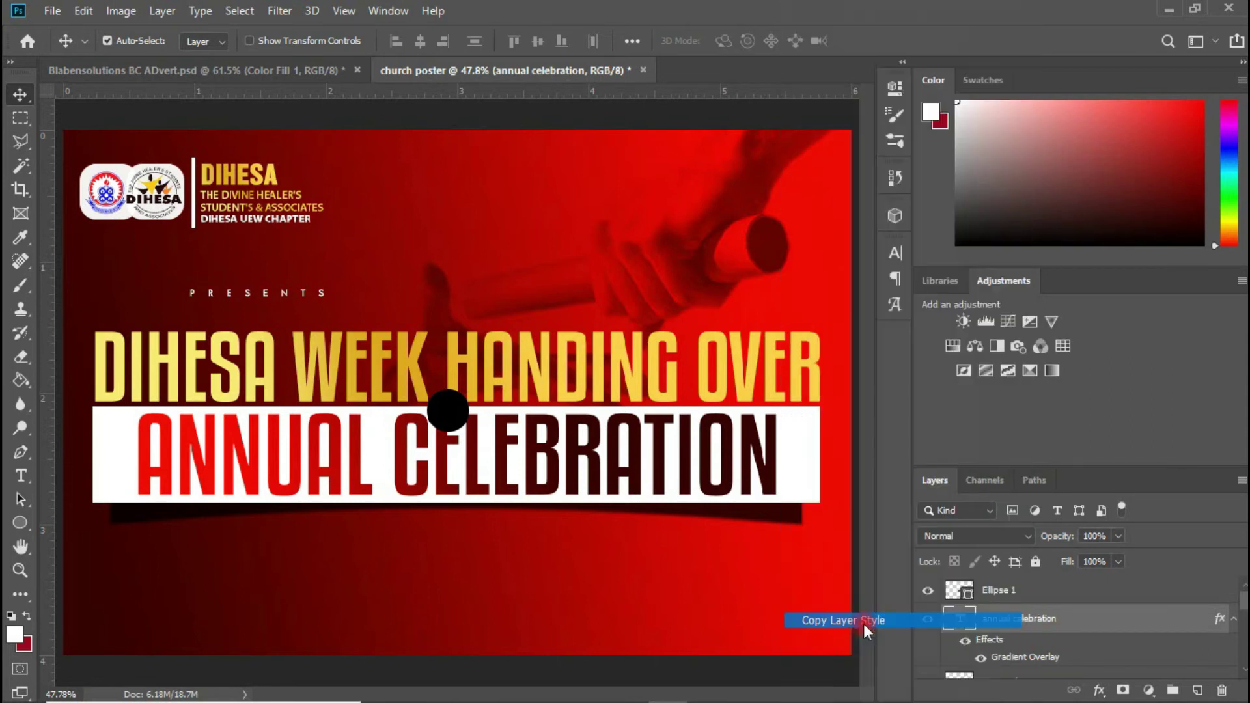
{"action": "right_click", "coordinate": [1005, 598]}
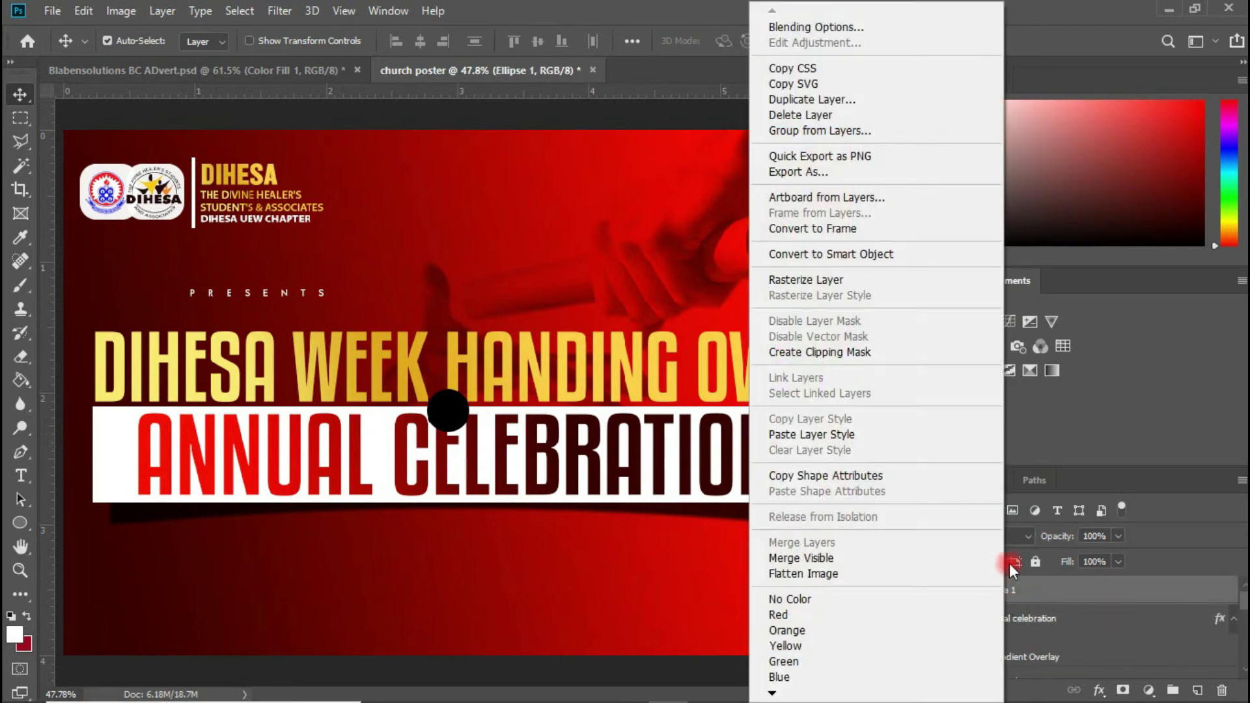
{"action": "left_click", "coordinate": [839, 435]}
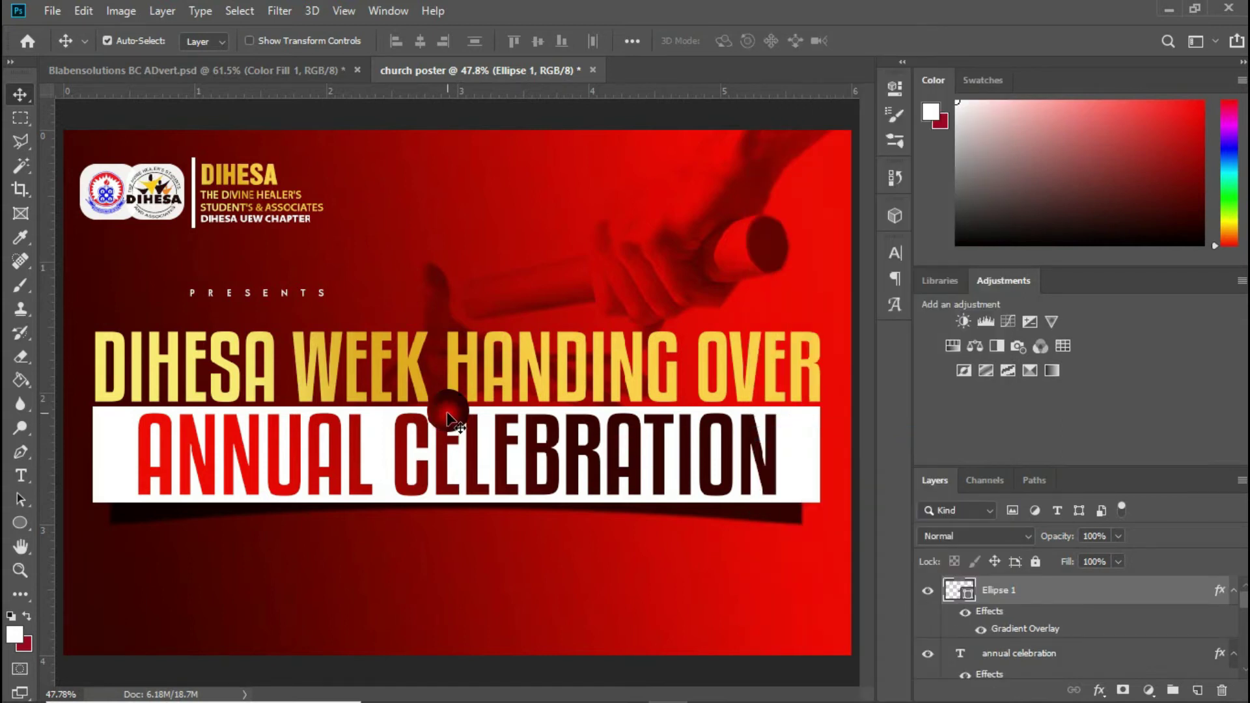
Step: Nudge the gradient circle up and left to centre it in the gap between "WEEK" and "HANDING"
{"action": "key", "text": "shift+Up"}
{"action": "key", "text": "shift+Up"}
{"action": "key", "text": "shift+Left"}
{"action": "key", "text": "shift+Left"}
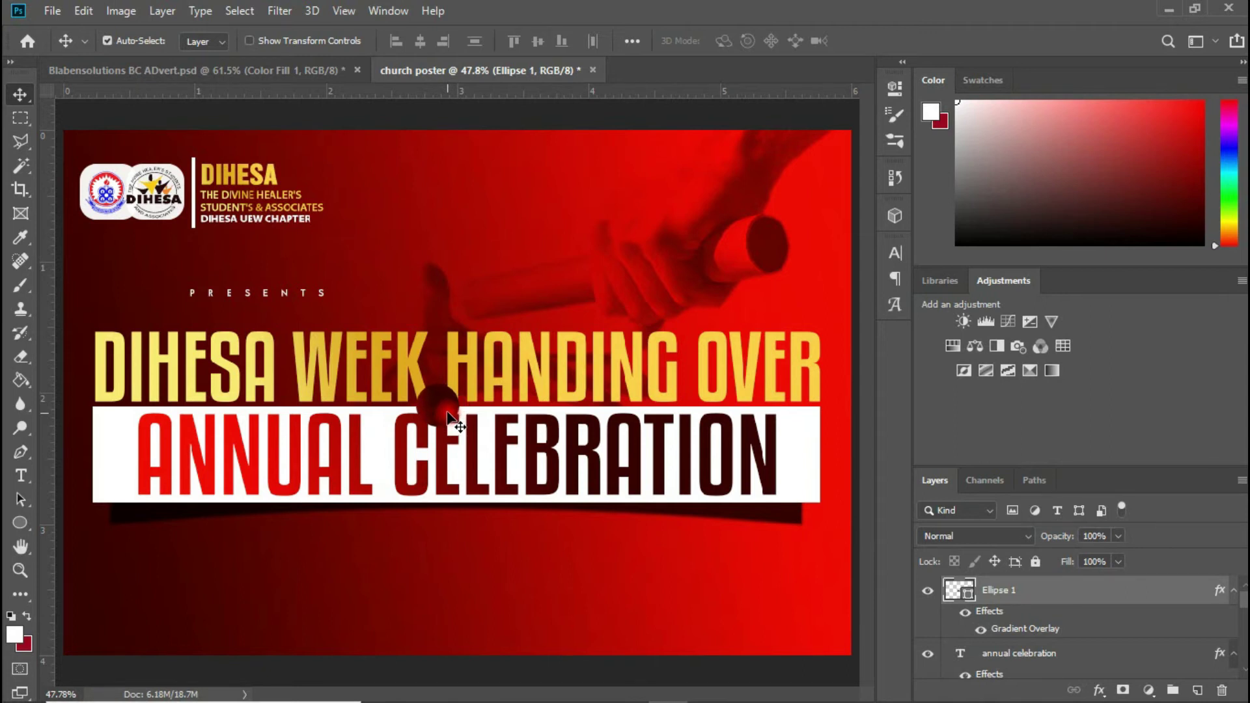
Step: Add a white "&" text and place it on the gradient circle
{"action": "left_click", "coordinate": [20, 475]}
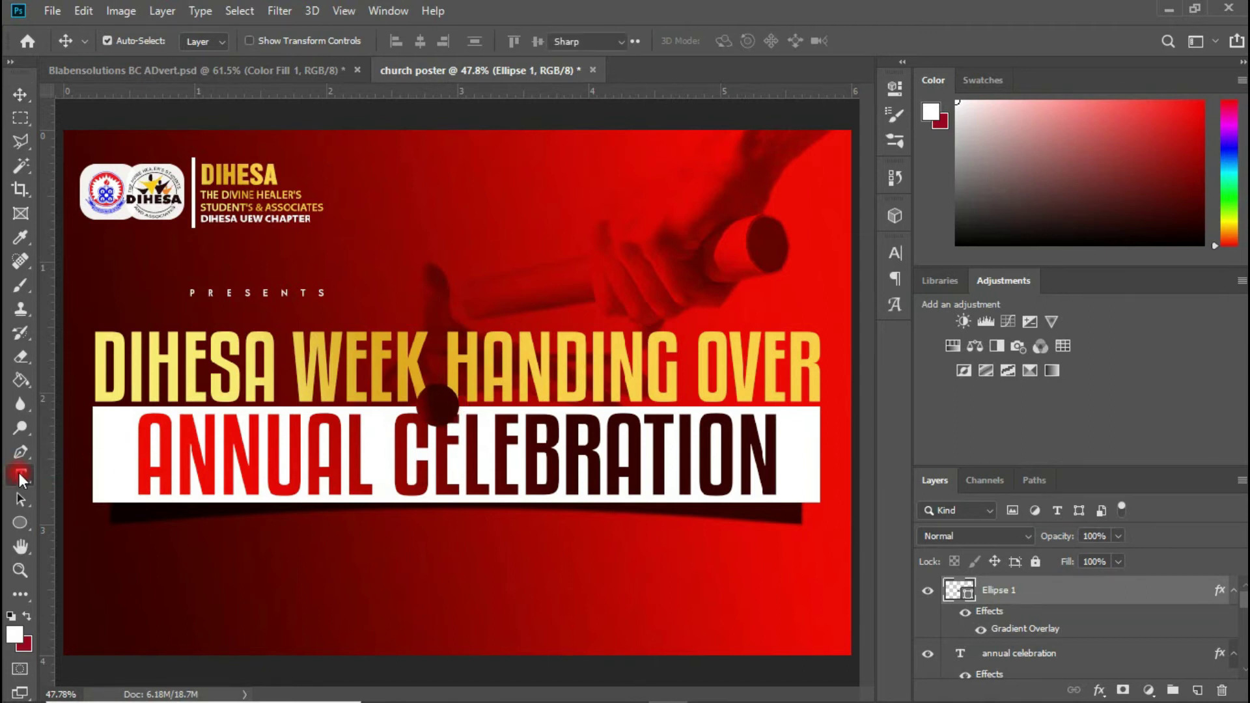
{"action": "left_click", "coordinate": [334, 554]}
{"action": "type", "text": "&"}
{"action": "left_click", "coordinate": [20, 94]}
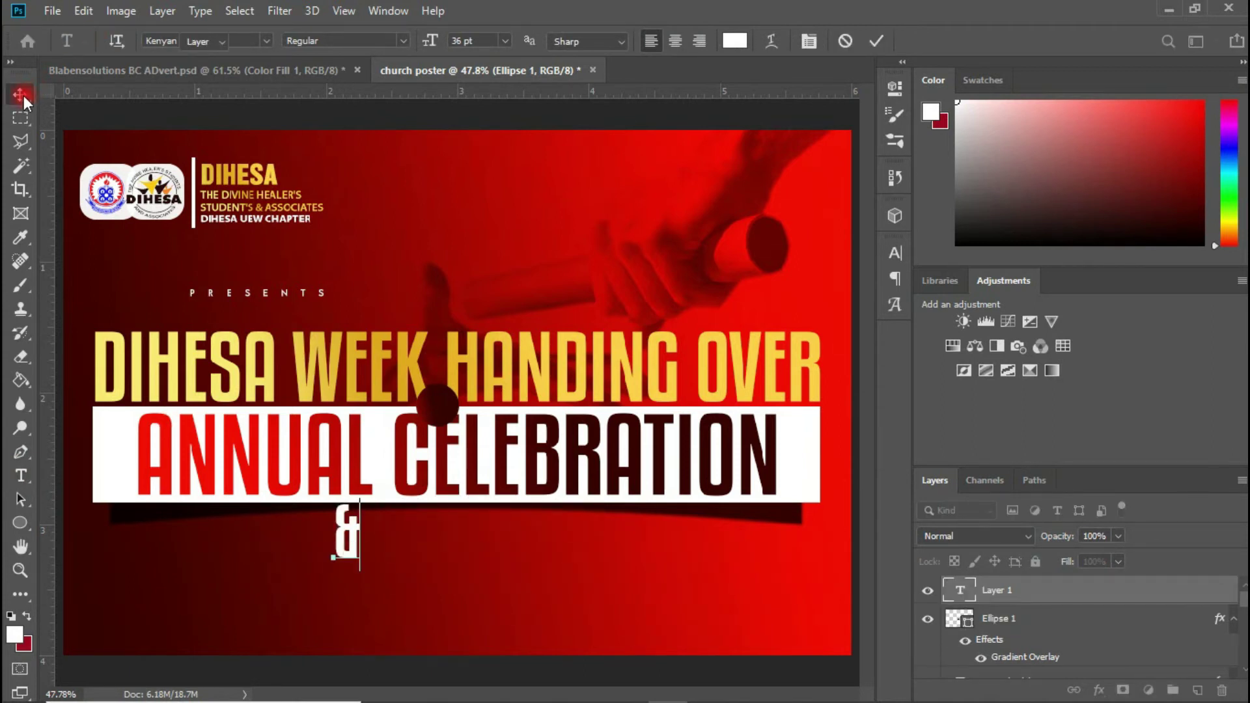
{"action": "left_click_drag", "start_coordinate": [351, 533], "coordinate": [442, 406]}
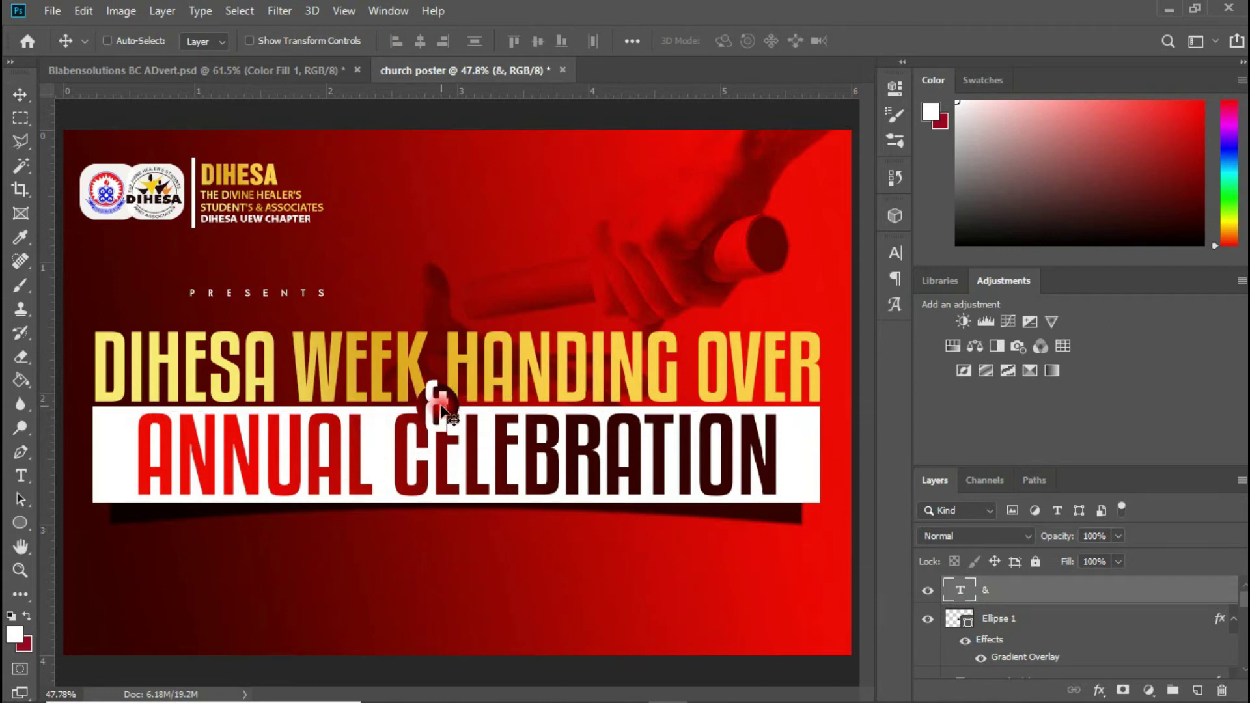
Step: Scale the "&" down to about 57% and nudge it up to centre it inside the circle
{"action": "key", "text": "ctrl+t"}
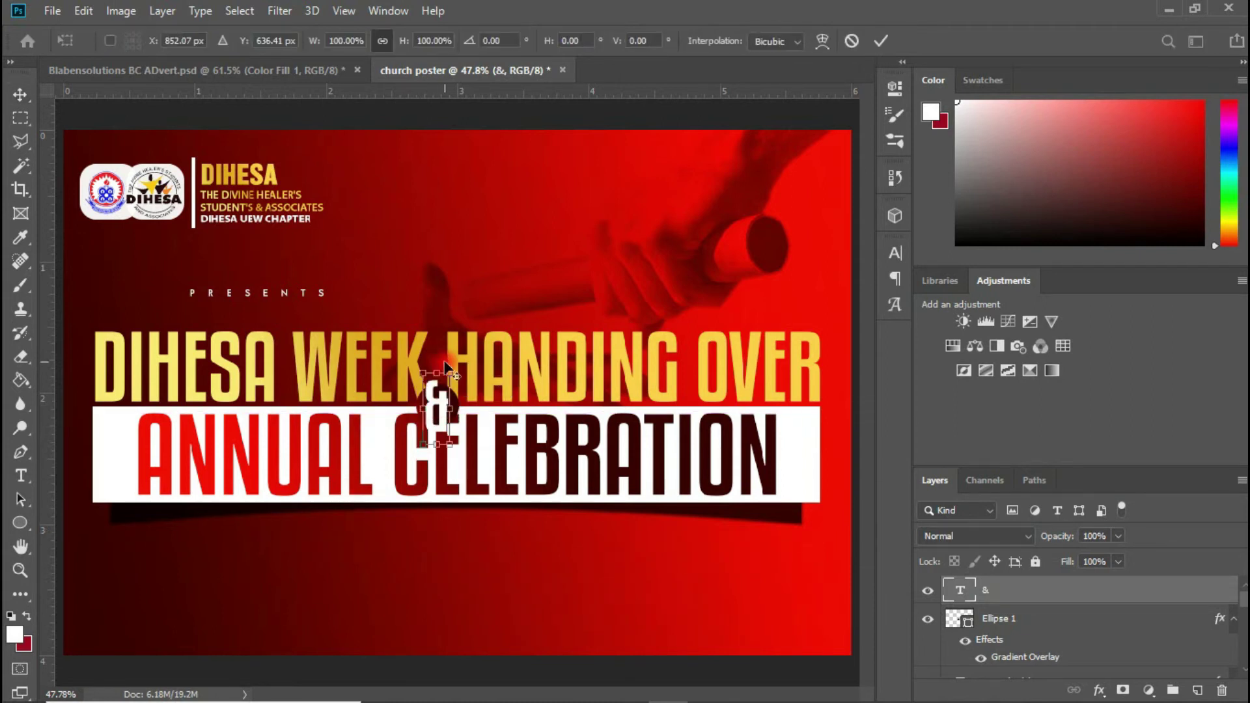
{"action": "left_click_drag", "start_coordinate": [450, 374], "coordinate": [449, 389]}
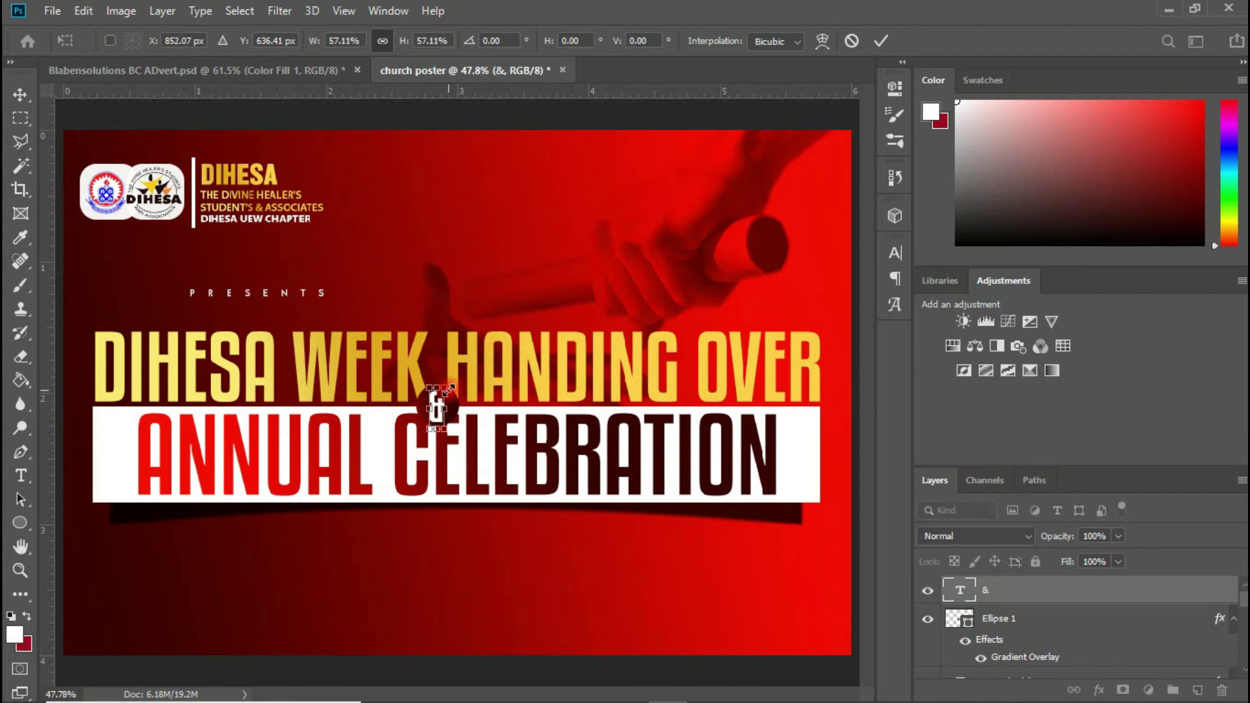
{"action": "key", "text": "Up"}
{"action": "key", "text": "Return"}
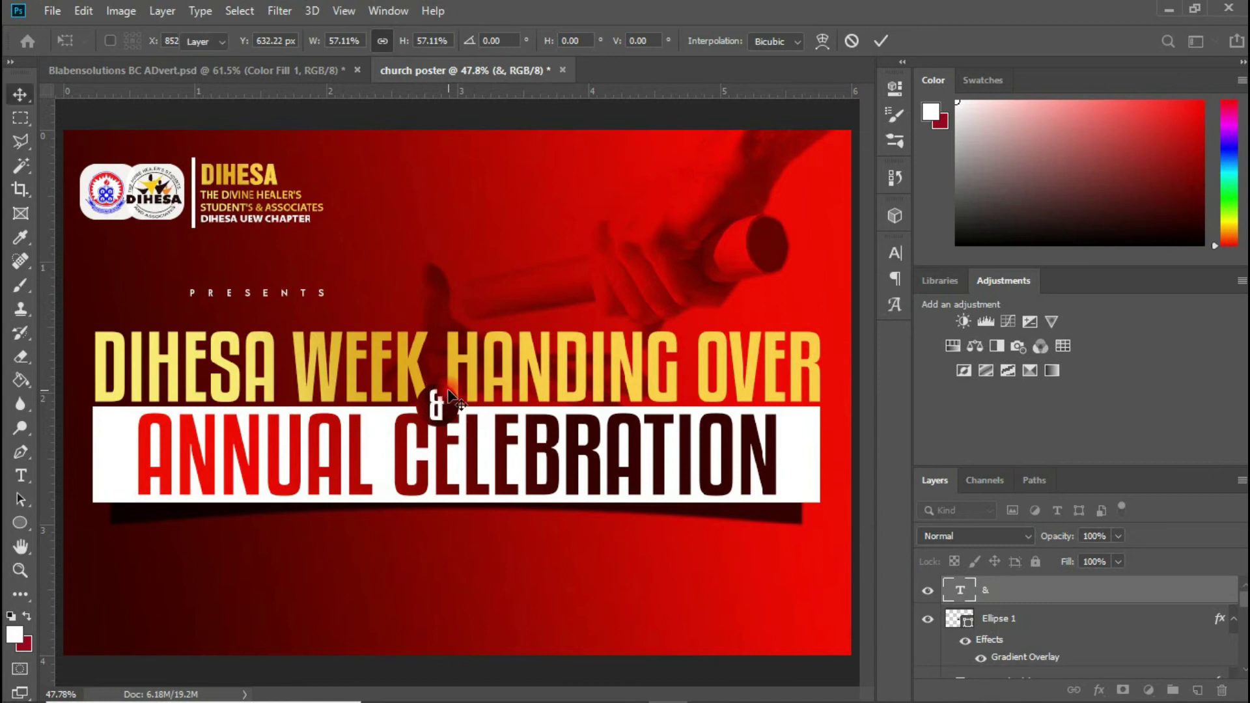
Step: Nudge the "&" slightly right and up to centre it on the gradient circle, and apply the transform
{"action": "key", "text": "Right"}
{"action": "key", "text": "Up"}
{"action": "key", "text": "Right"}
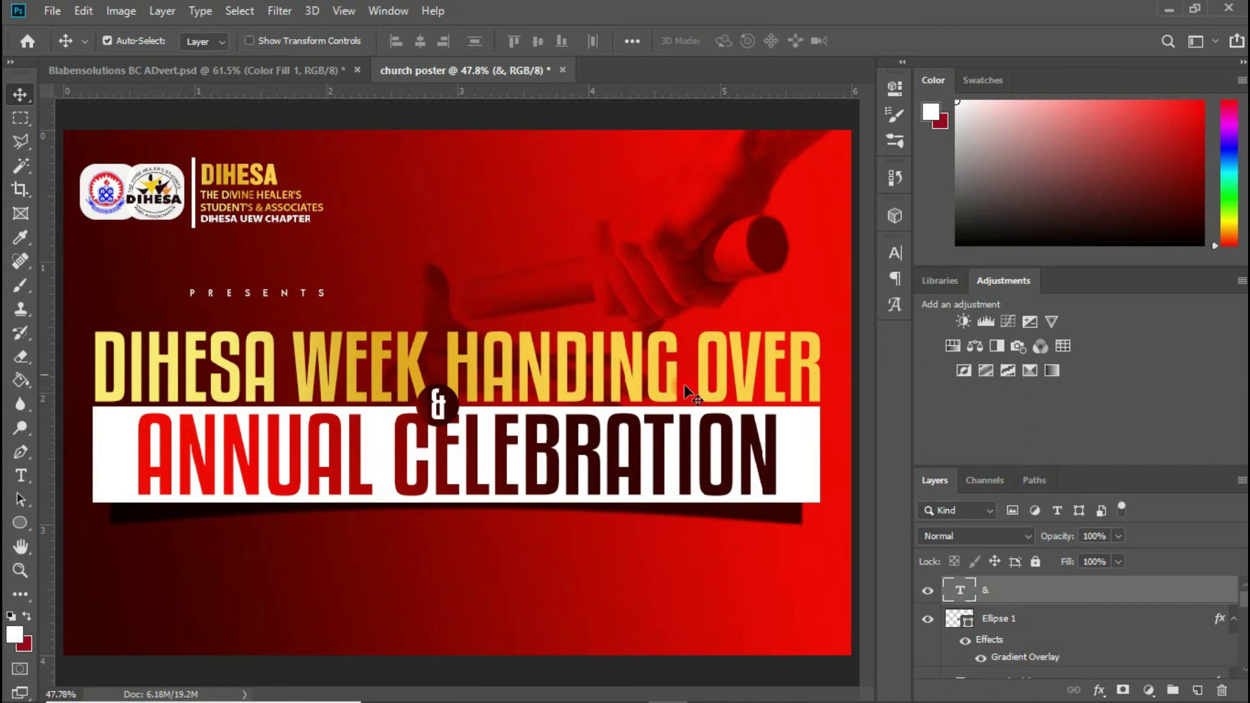
Step: Group the headline, subtitle, white bar and "&" badge layers and name the group "theme"
{"action": "left_click", "coordinate": [936, 478]}
{"action": "left_click_drag", "start_coordinate": [1246, 597], "coordinate": [1245, 637]}
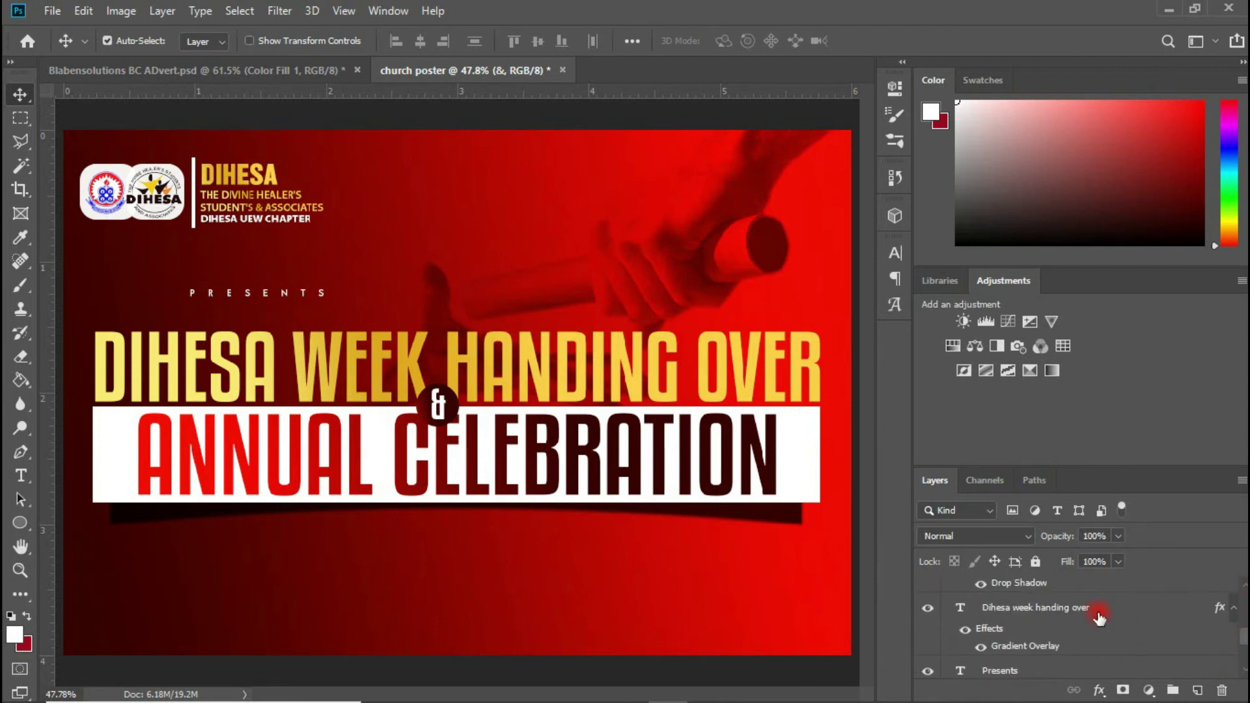
{"action": "left_click", "coordinate": [1074, 609]}
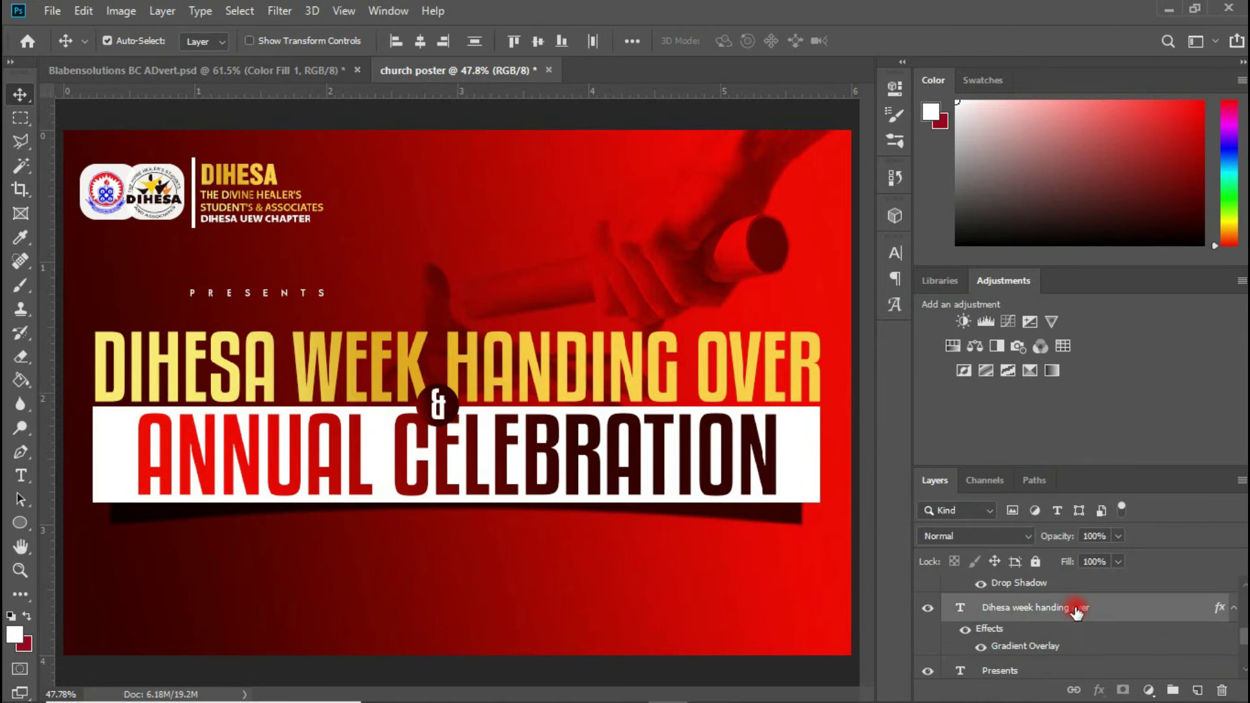
{"action": "key", "text": "ctrl+g"}
{"action": "double_click", "coordinate": [989, 587]}
{"action": "type", "text": "theme"}
{"action": "key", "text": "Return"}
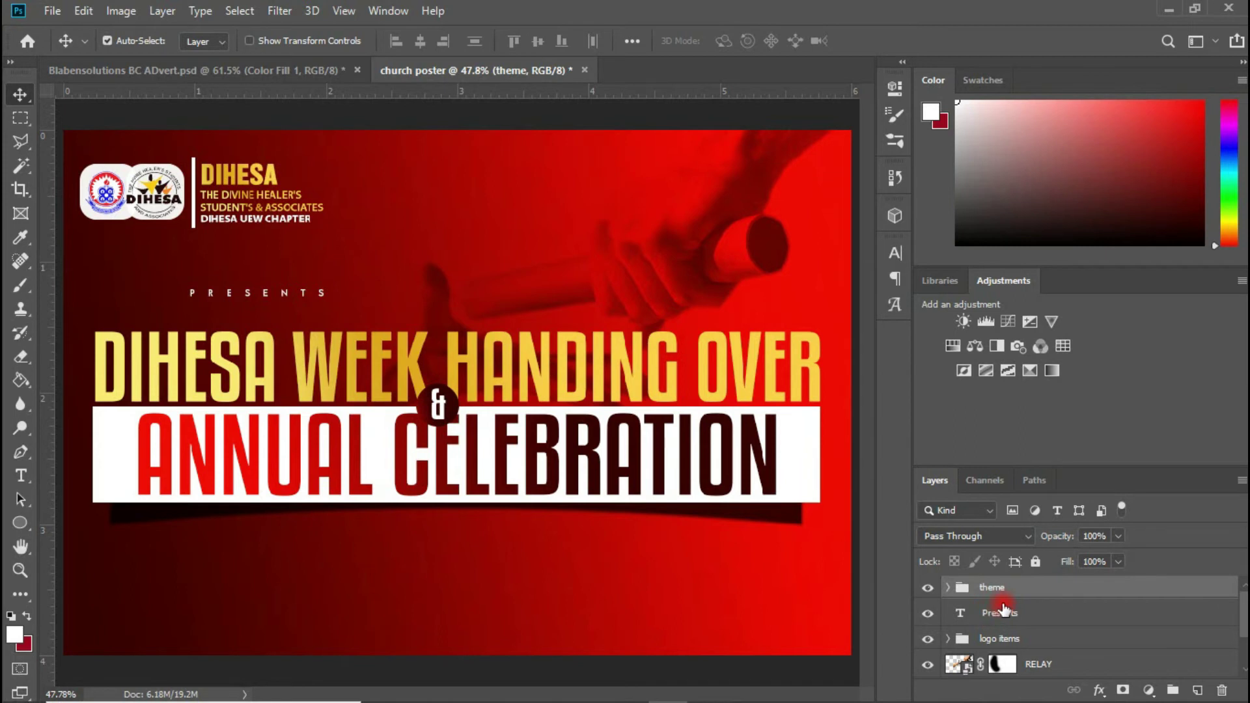
Step: Nudge the "theme" group up and slightly left on the poster
{"action": "key", "text": "Up"}
{"action": "key", "text": "Up"}
{"action": "key", "text": "Up"}
{"action": "key", "text": "Up"}
{"action": "key", "text": "Up"}
{"action": "key", "text": "Up"}
{"action": "key", "text": "Up"}
{"action": "key", "text": "Up"}
{"action": "key", "text": "Up"}
{"action": "key", "text": "Up"}
{"action": "key", "text": "Up"}
{"action": "key", "text": "Up"}
{"action": "key", "text": "Up"}
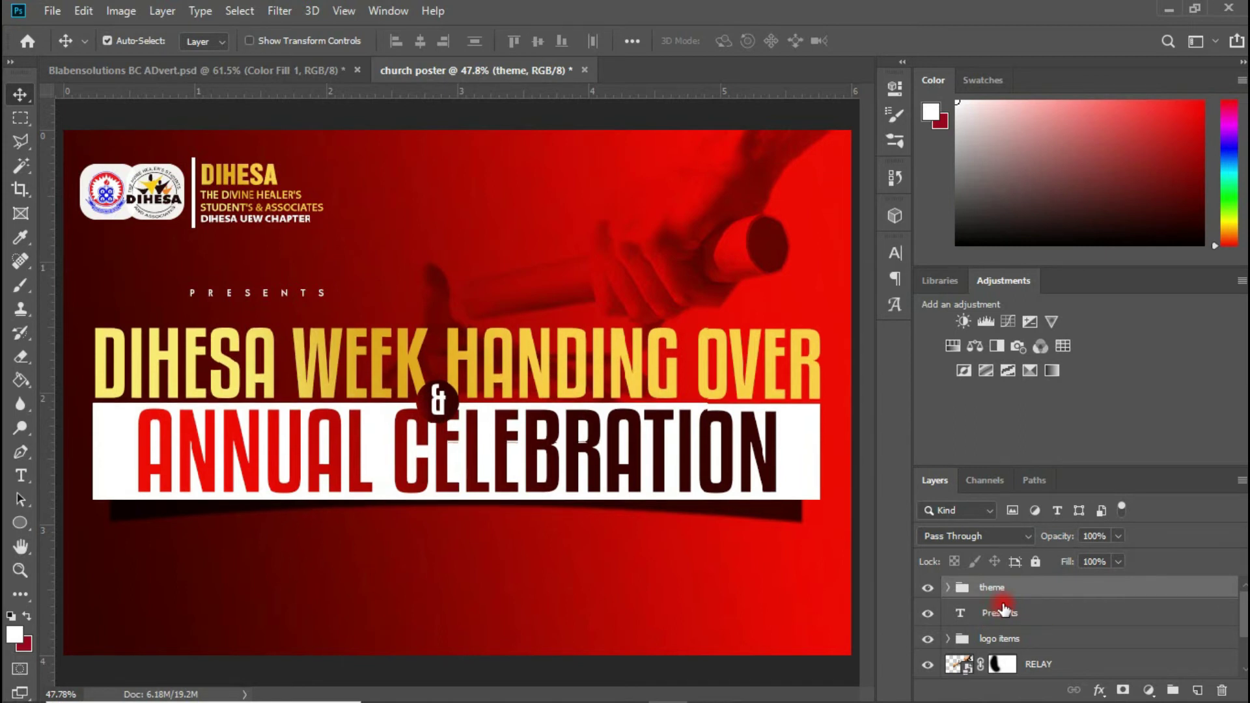
{"action": "key", "text": "Up"}
{"action": "key", "text": "Left"}
{"action": "key", "text": "Left"}
{"action": "key", "text": "Left"}
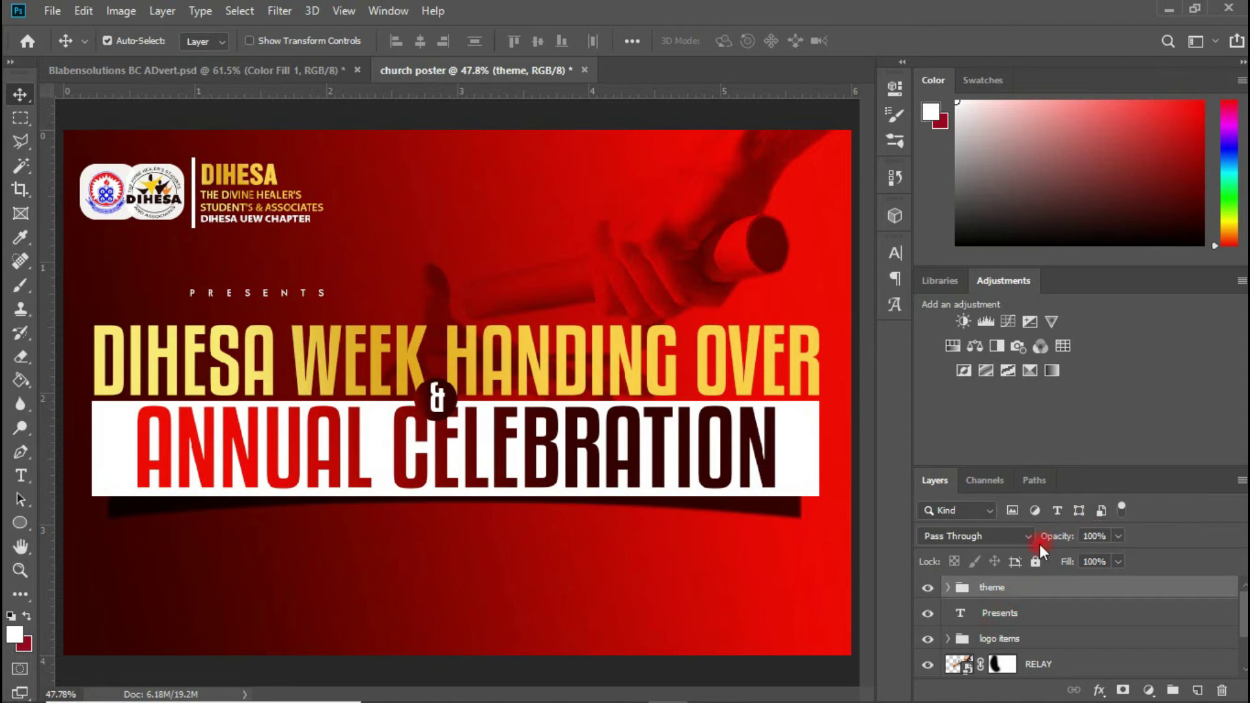
Step: Place a copy of the RELAY image in the poster's lower-left area, rotated about 14° and faded to 29% opacity
{"action": "left_click", "coordinate": [953, 663]}
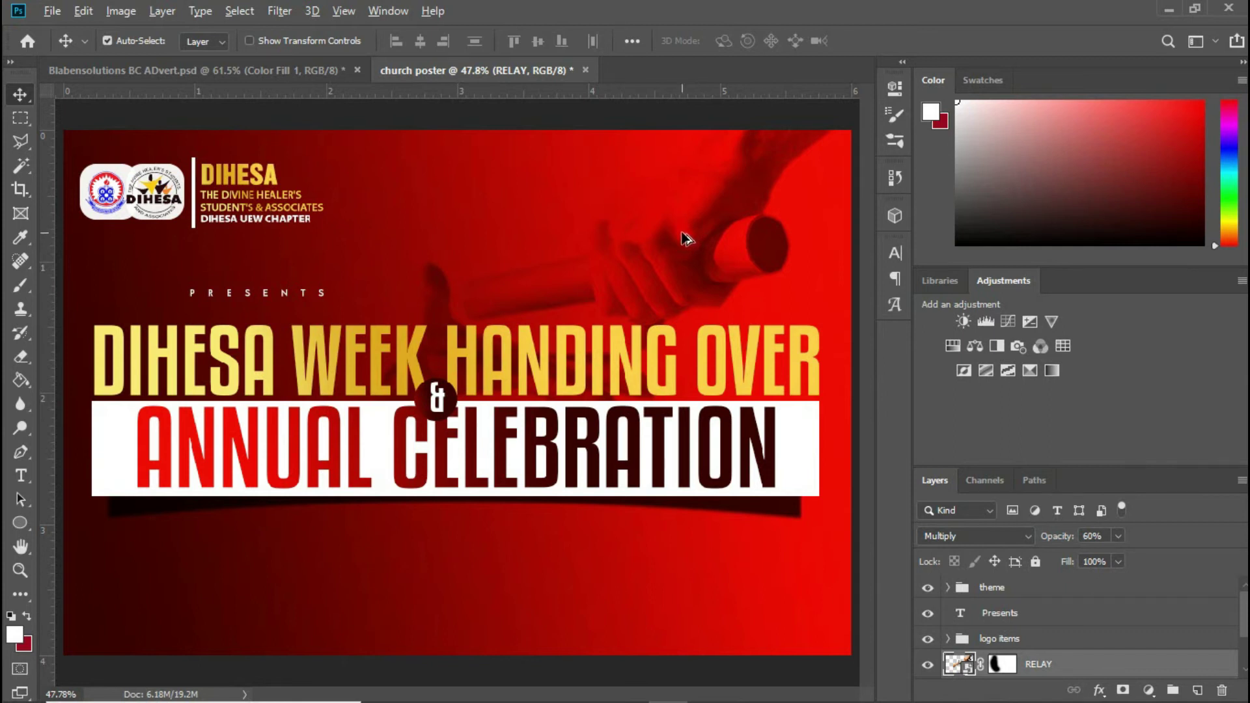
{"action": "left_click_drag", "start_coordinate": [682, 238], "coordinate": [403, 476]}
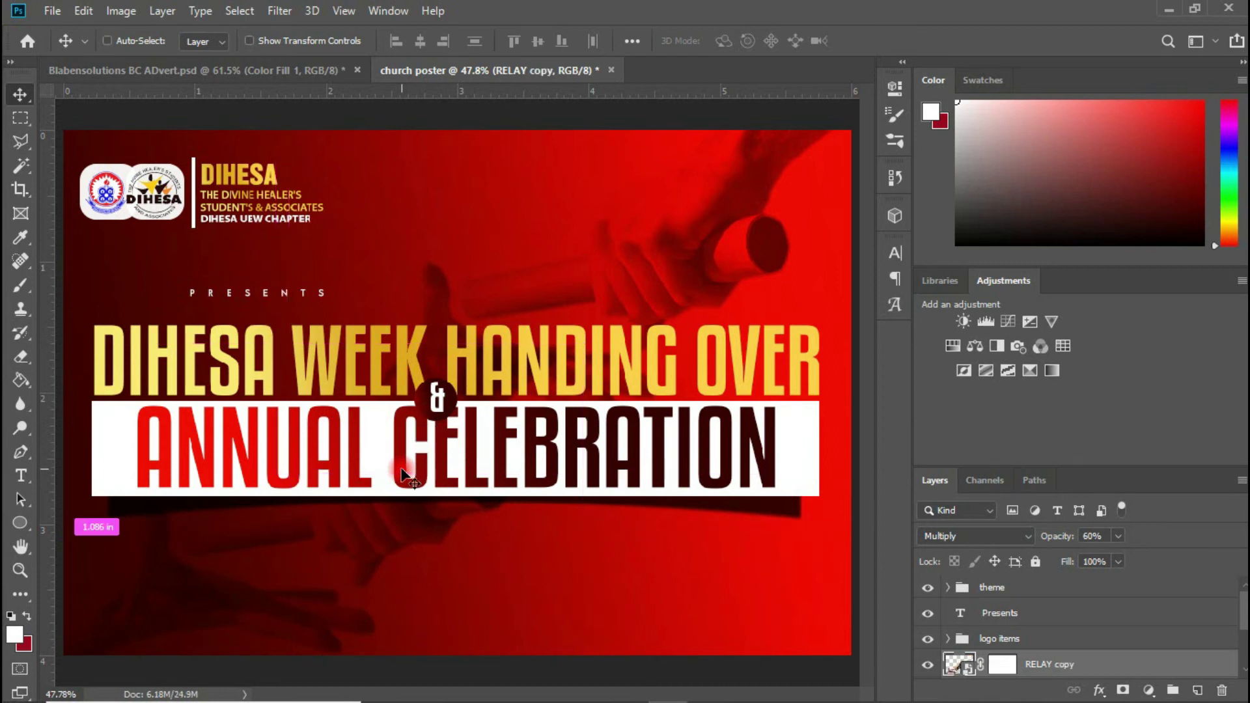
{"action": "key", "text": "ctrl+t"}
{"action": "left_click_drag", "start_coordinate": [626, 515], "coordinate": [671, 567]}
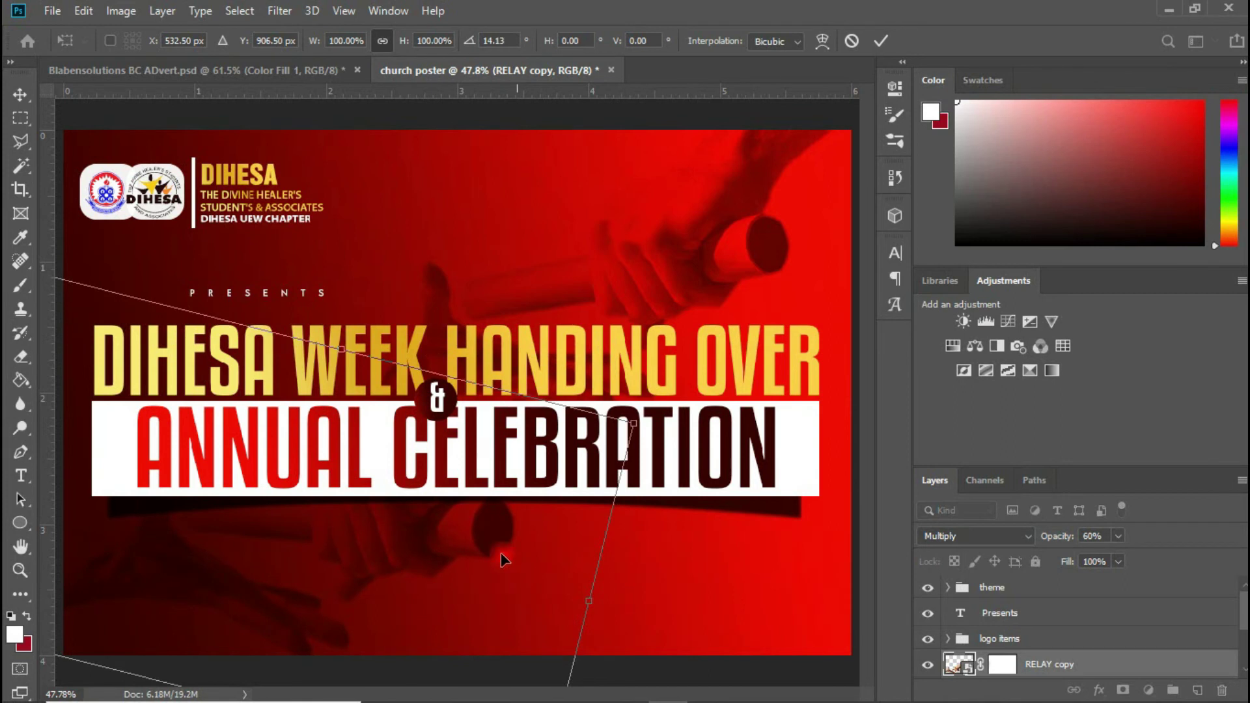
{"action": "left_click_drag", "start_coordinate": [464, 535], "coordinate": [480, 558]}
{"action": "key", "text": "Return"}
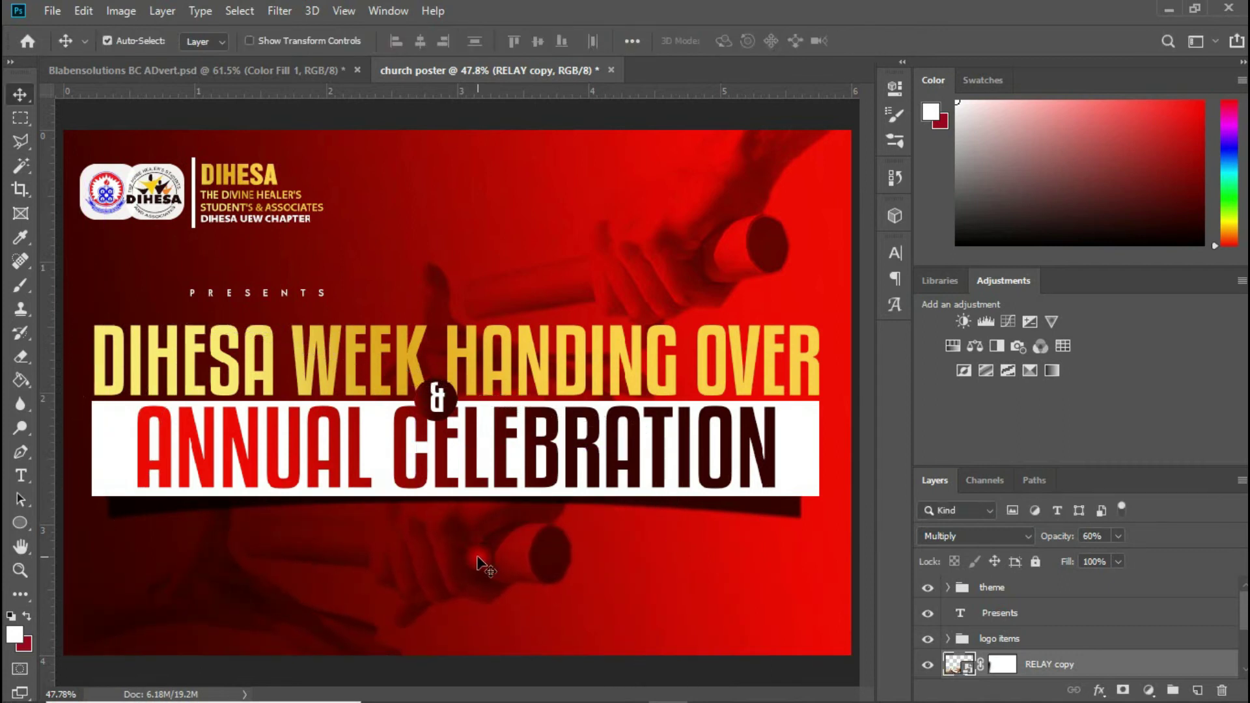
{"action": "left_click", "coordinate": [1114, 535]}
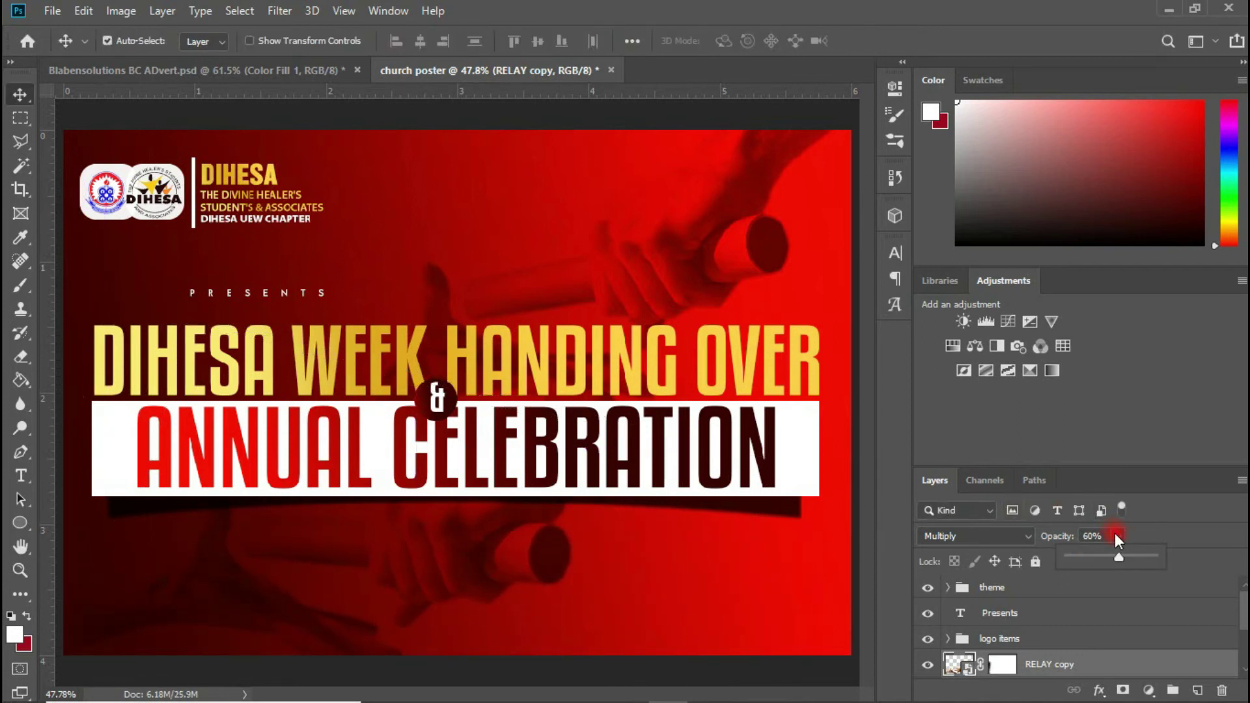
{"action": "left_click_drag", "start_coordinate": [1104, 562], "coordinate": [1090, 560]}
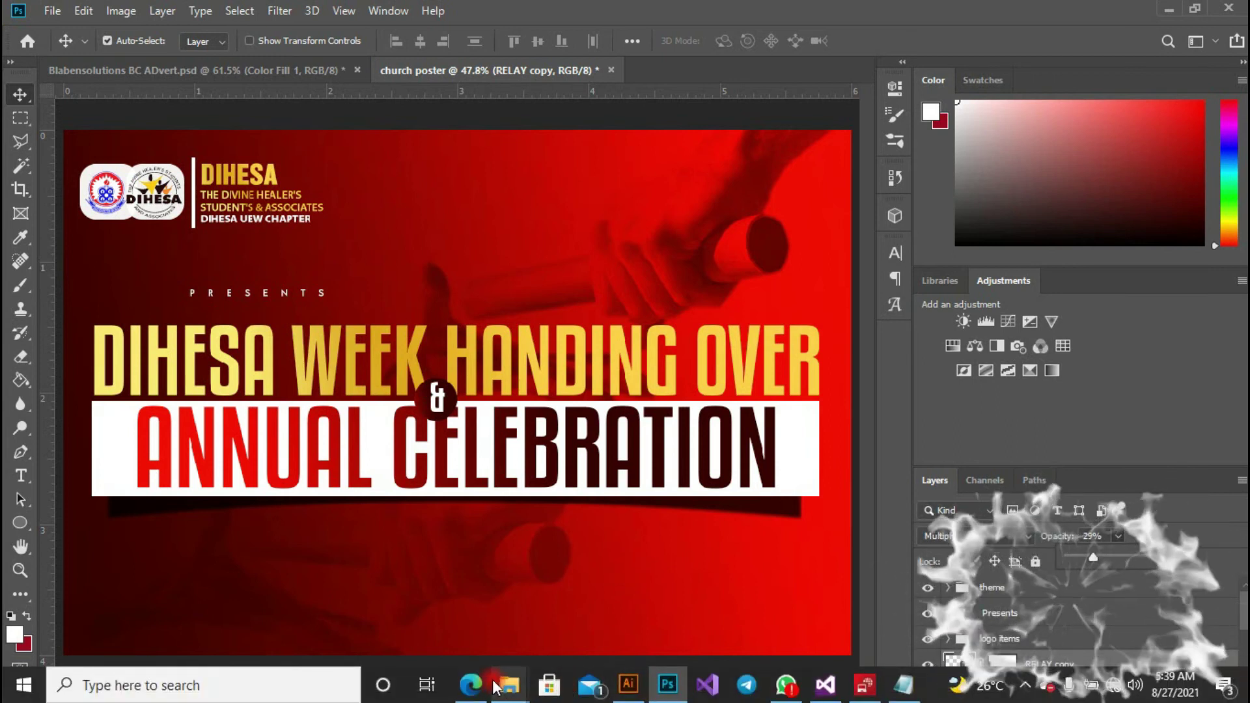
Step: Place the "date" calendar image from the "Church resource 821" folder on the poster and put its layer above the "theme" group
{"action": "mouse_move", "coordinate": [509, 685]}
{"action": "left_click", "coordinate": [246, 611]}
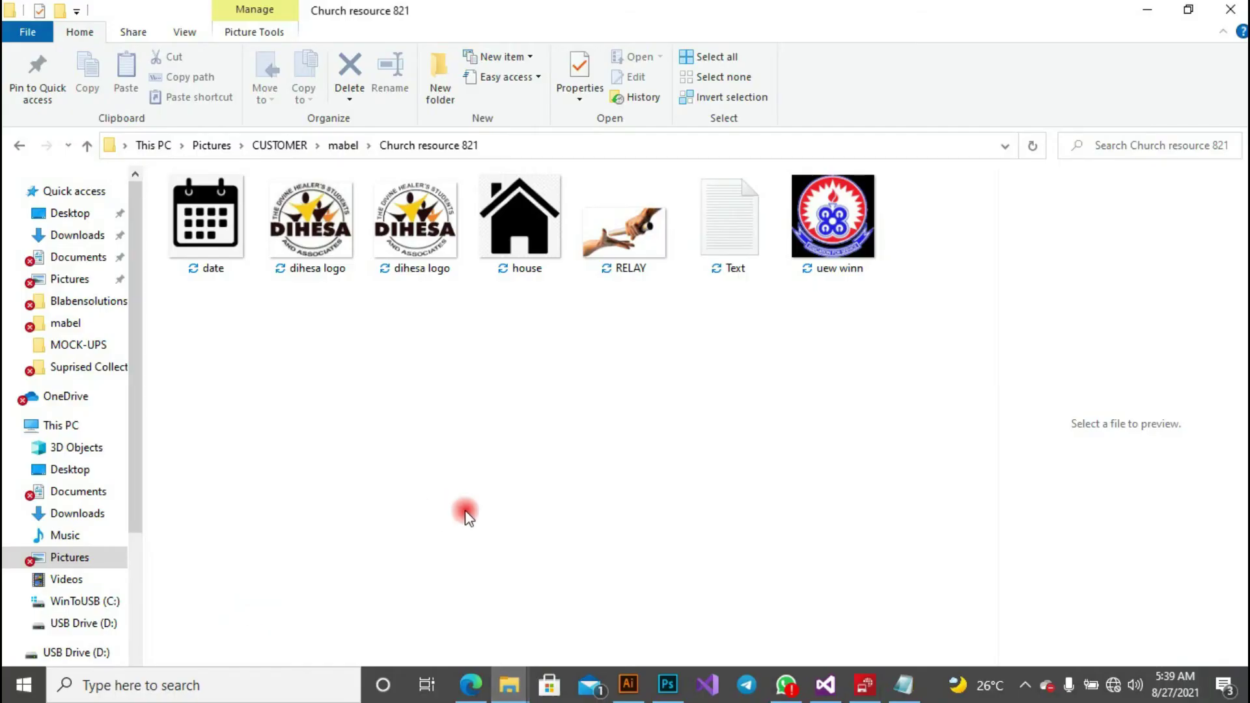
{"action": "left_click", "coordinate": [547, 233]}
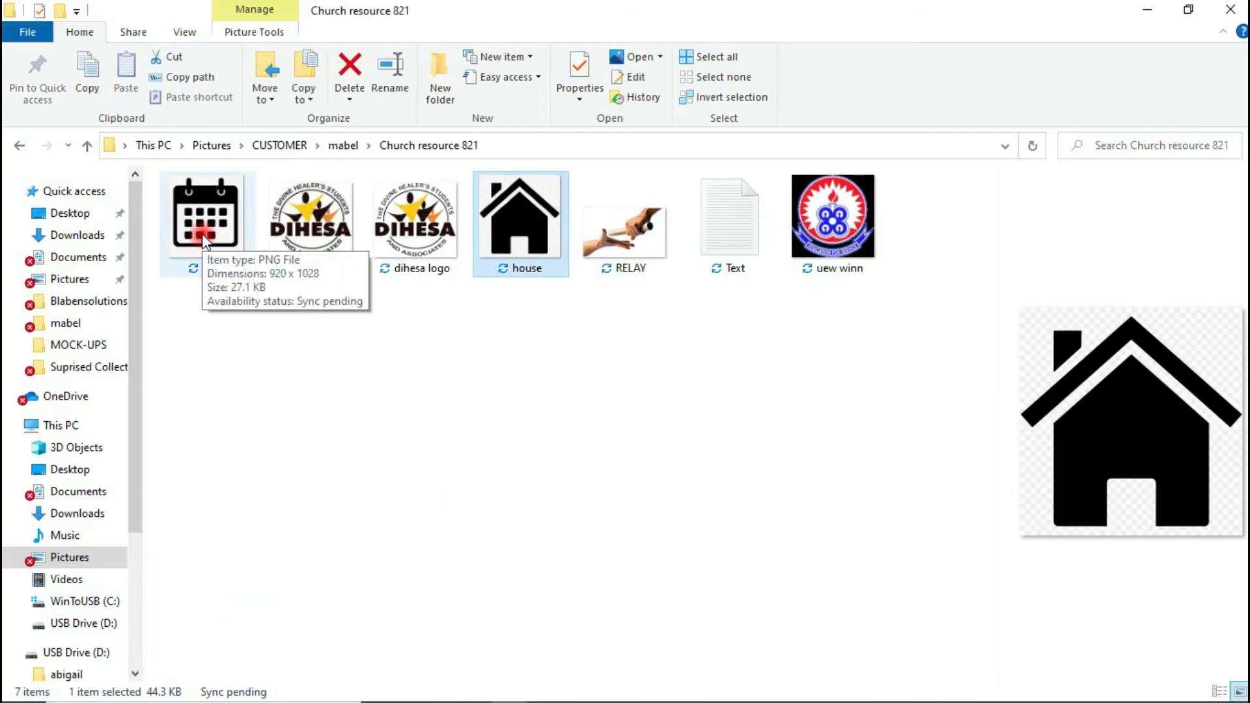
{"action": "left_click_drag", "start_coordinate": [209, 233], "coordinate": [561, 613]}
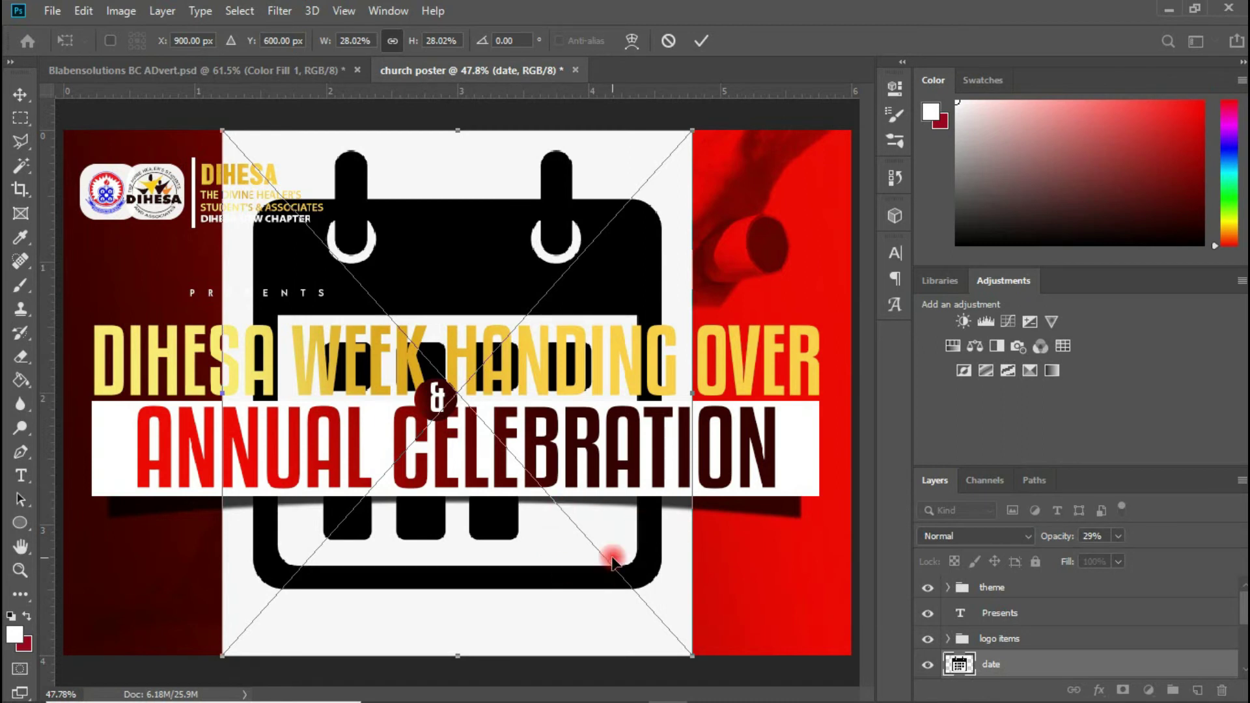
{"action": "key", "text": "Return"}
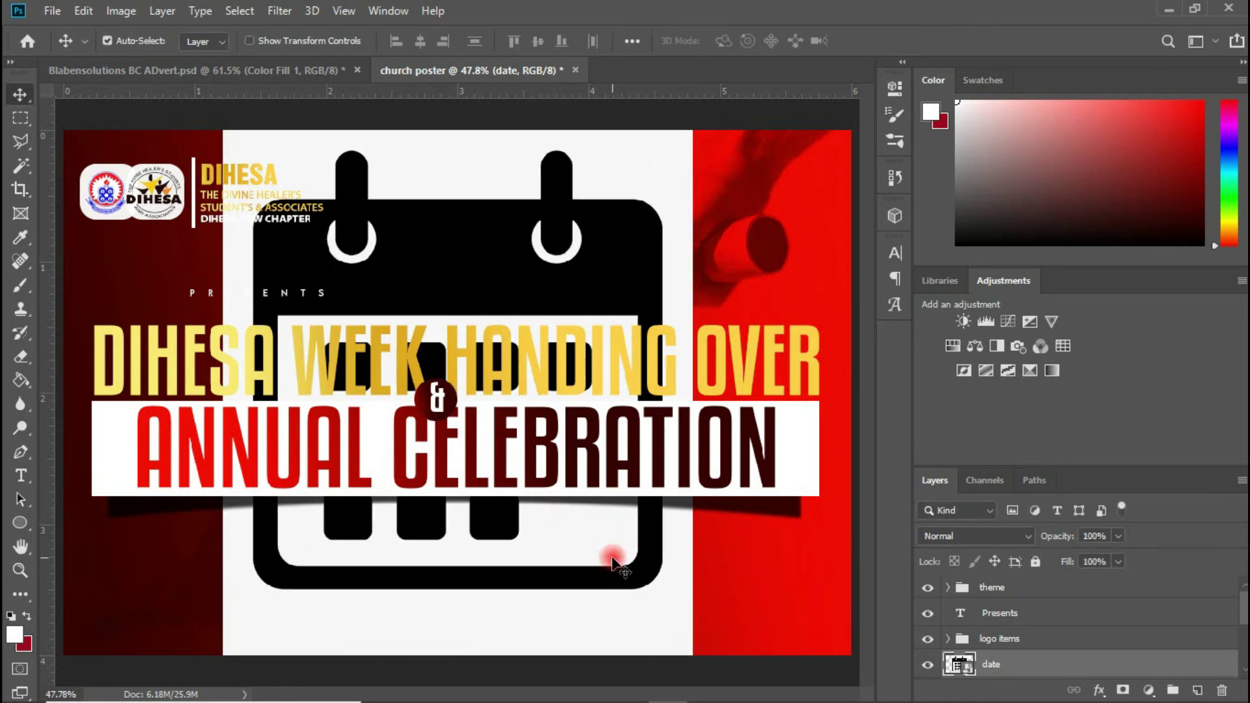
{"action": "left_click_drag", "start_coordinate": [1034, 663], "coordinate": [1022, 576]}
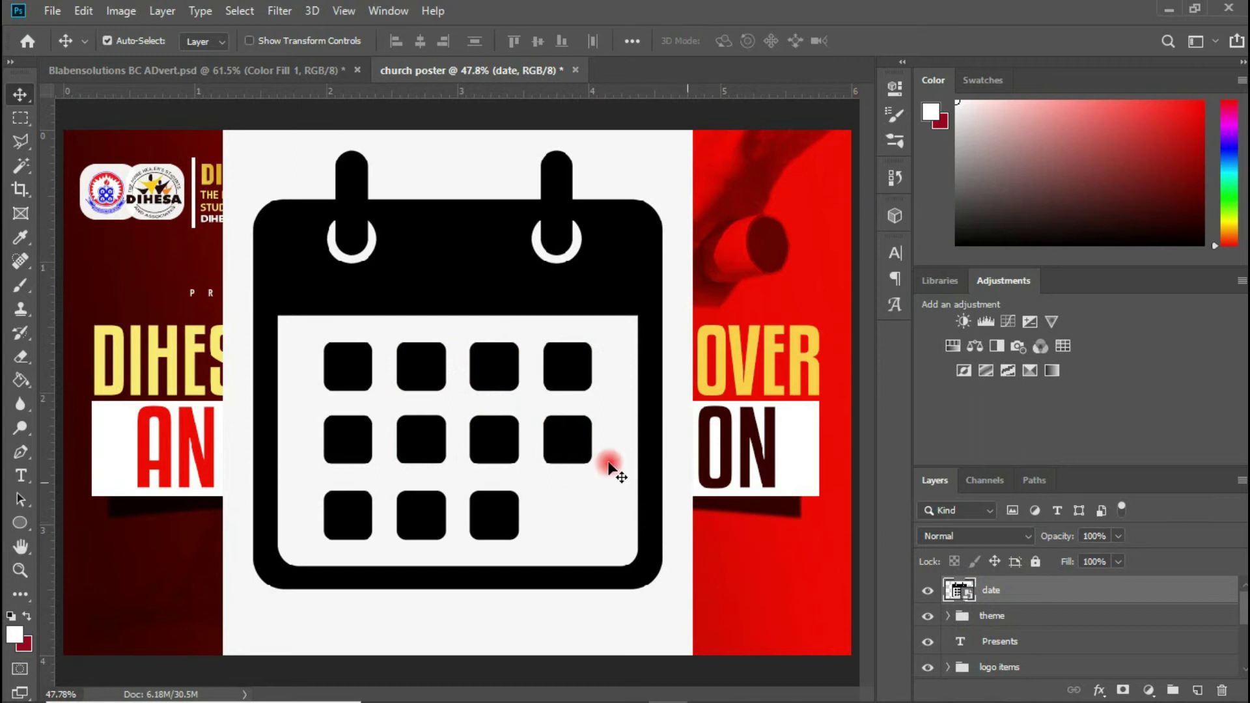
Step: Extract the black calendar shape onto its own layer with the Magic Wand and delete the original "date" image layer
{"action": "left_click", "coordinate": [22, 168]}
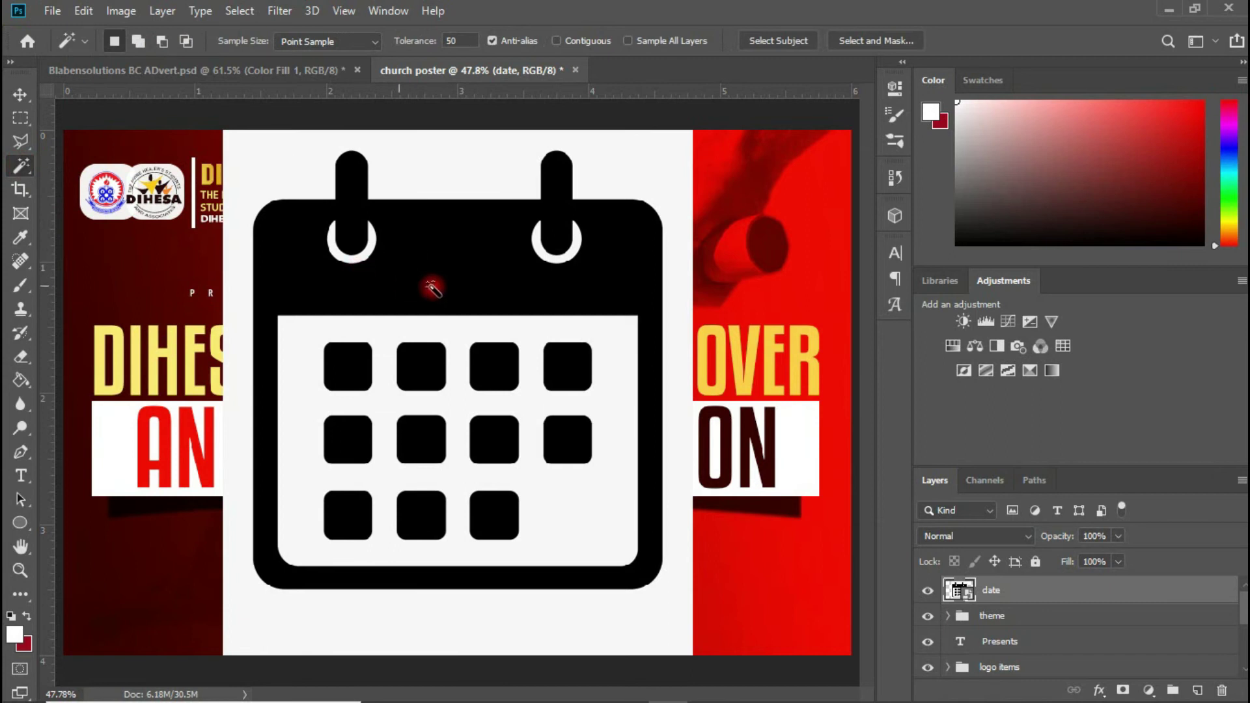
{"action": "left_click", "coordinate": [445, 262]}
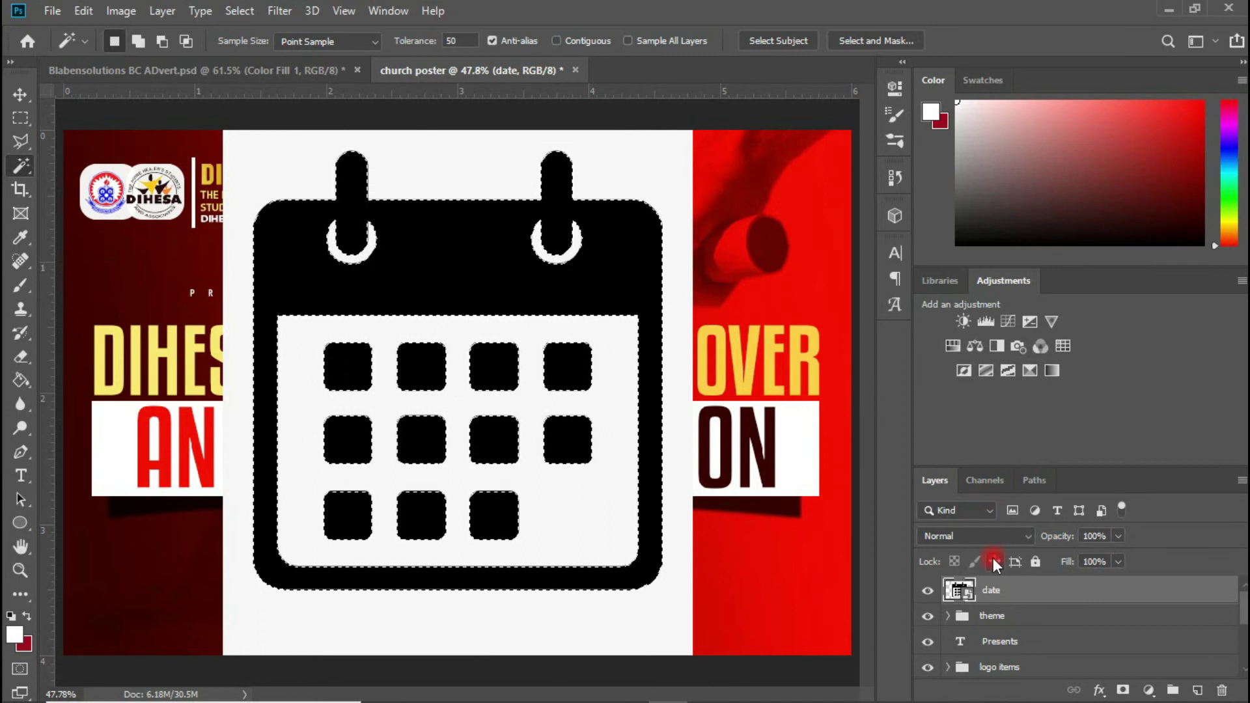
{"action": "key", "text": "ctrl+j"}
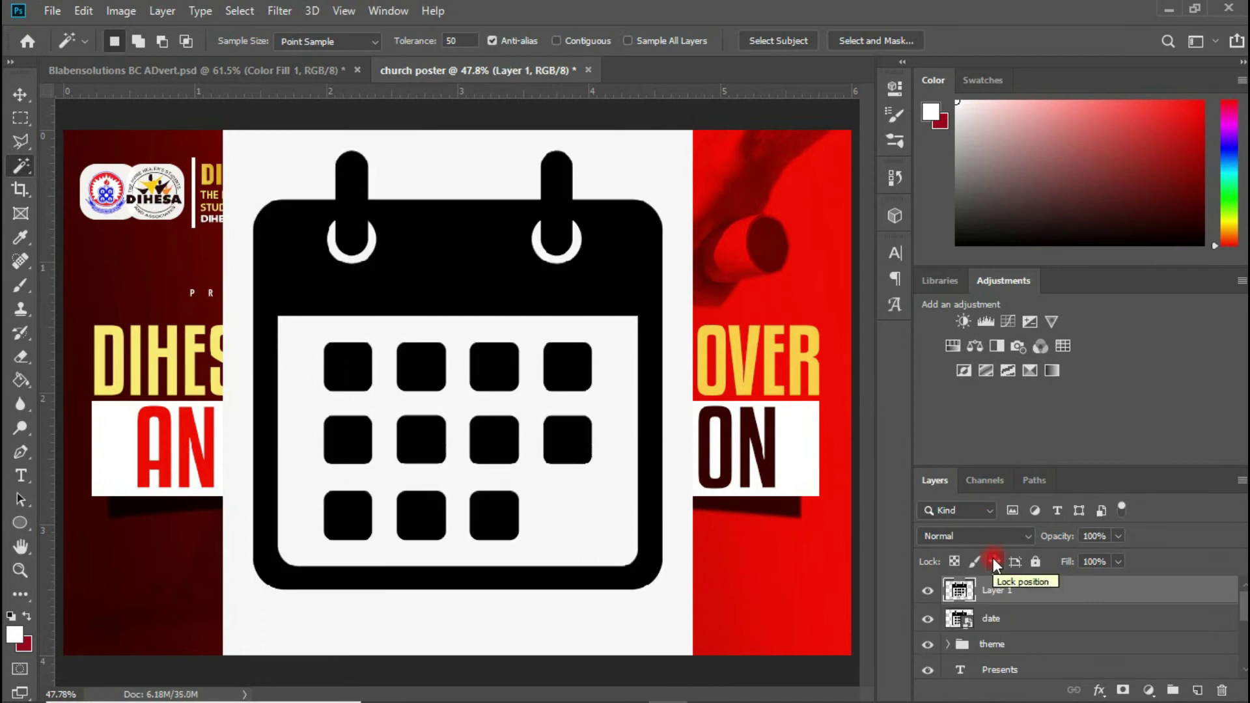
{"action": "left_click", "coordinate": [927, 618]}
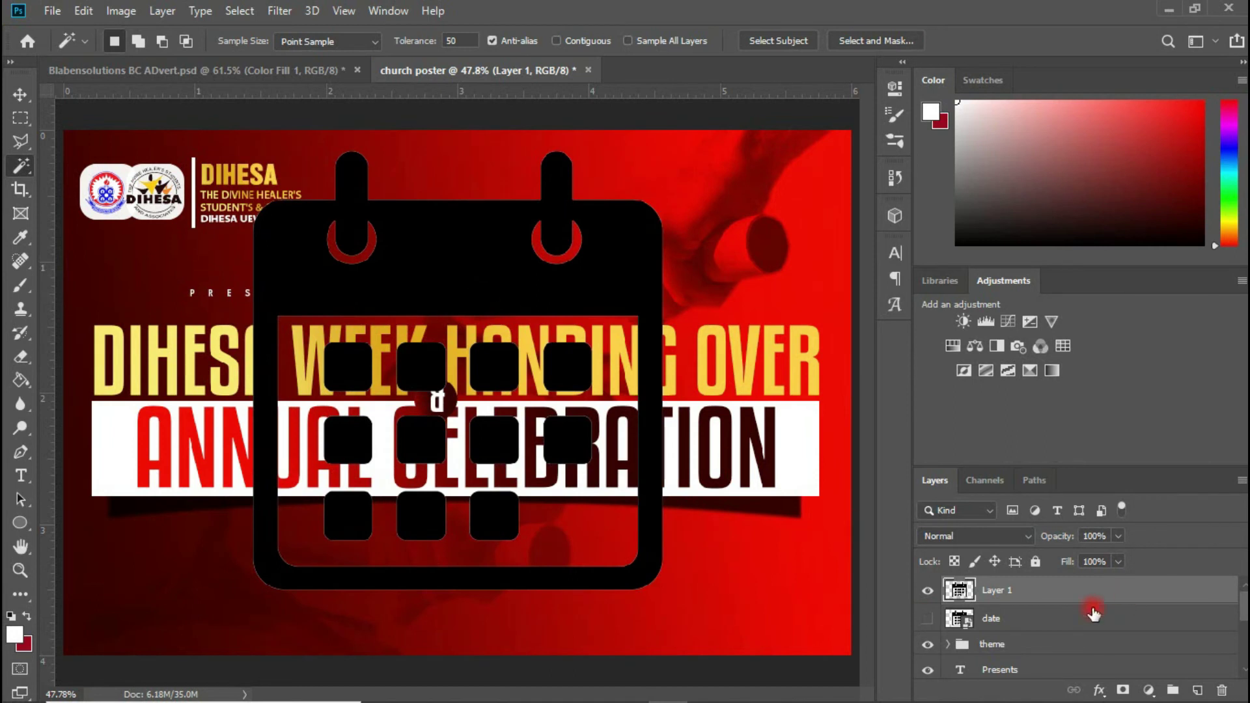
{"action": "left_click", "coordinate": [1040, 618]}
{"action": "key", "text": "Delete"}
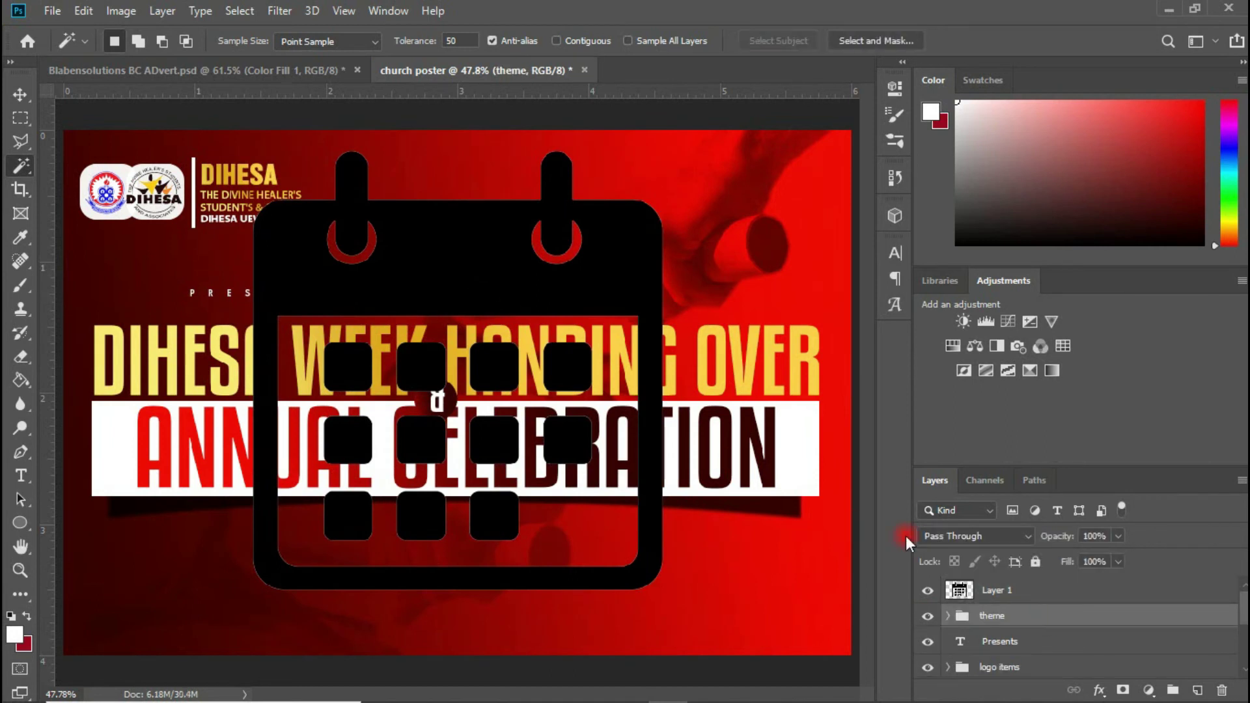
Step: Scale the calendar icon down to about 5.4% and place it just below the white bar, slightly right of the poster's centre
{"action": "left_click", "coordinate": [20, 94]}
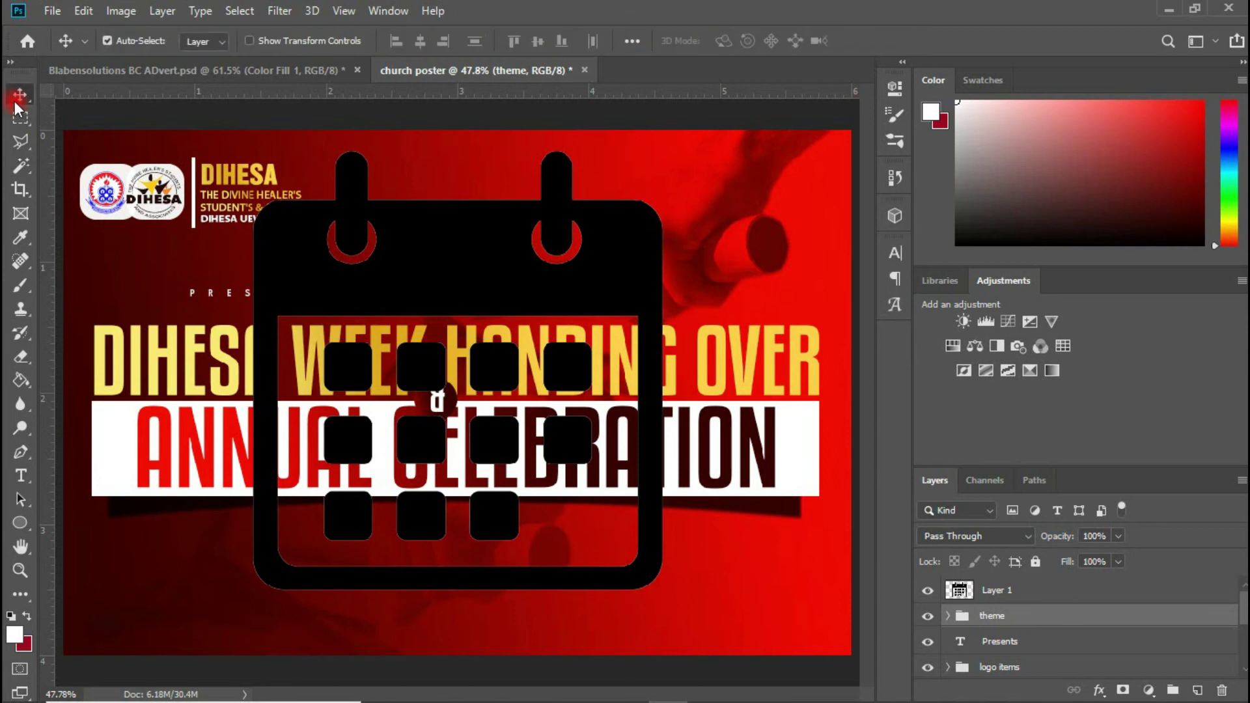
{"action": "left_click", "coordinate": [436, 249]}
{"action": "key", "text": "ctrl+t"}
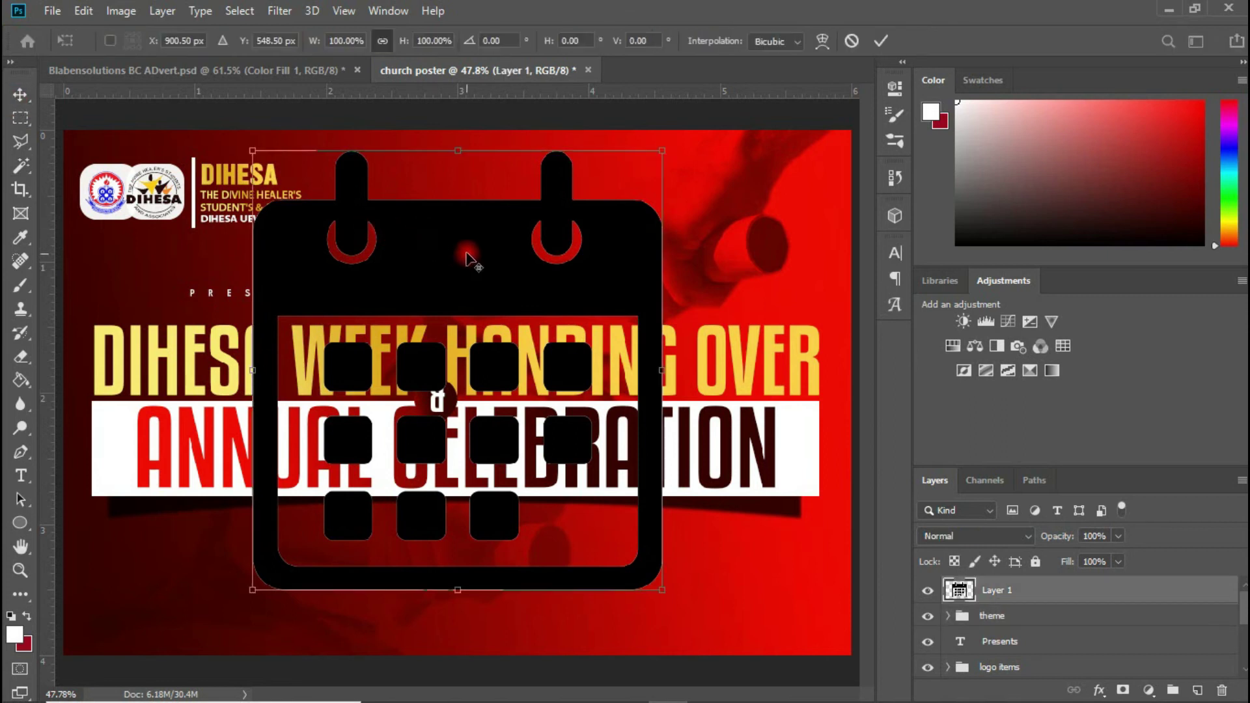
{"action": "left_click_drag", "start_coordinate": [663, 149], "coordinate": [494, 420]}
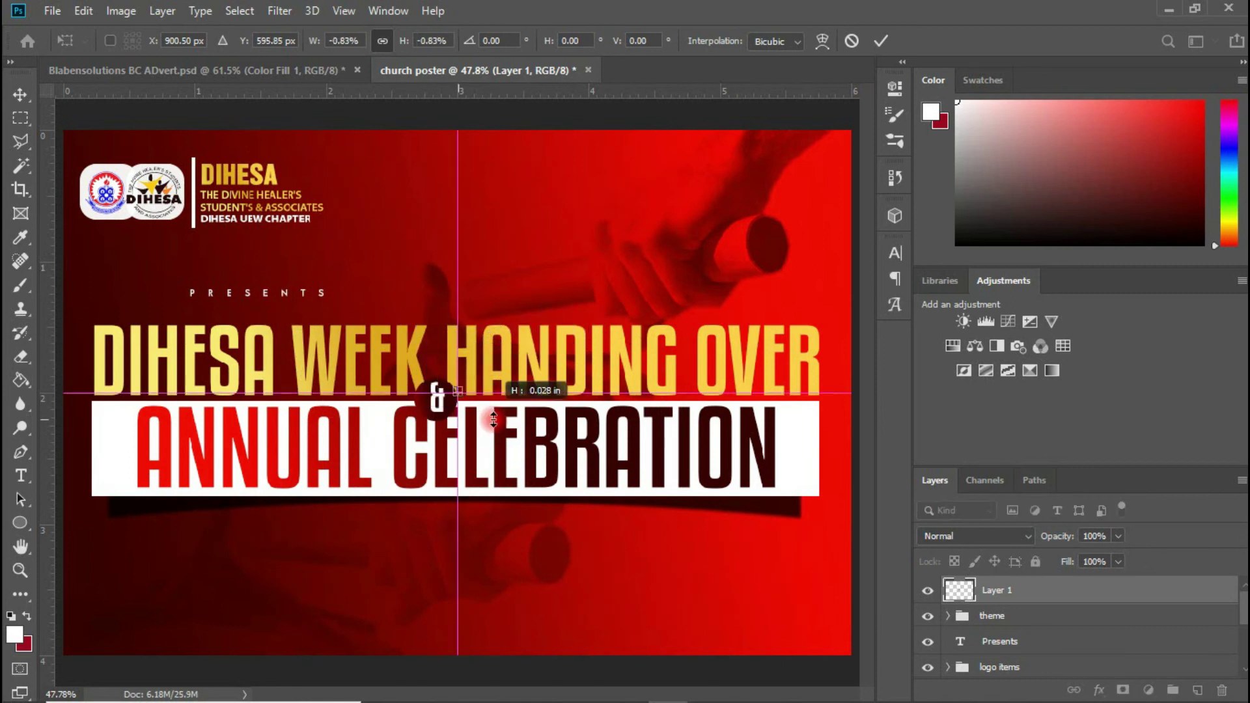
{"action": "key", "text": "ctrl+z"}
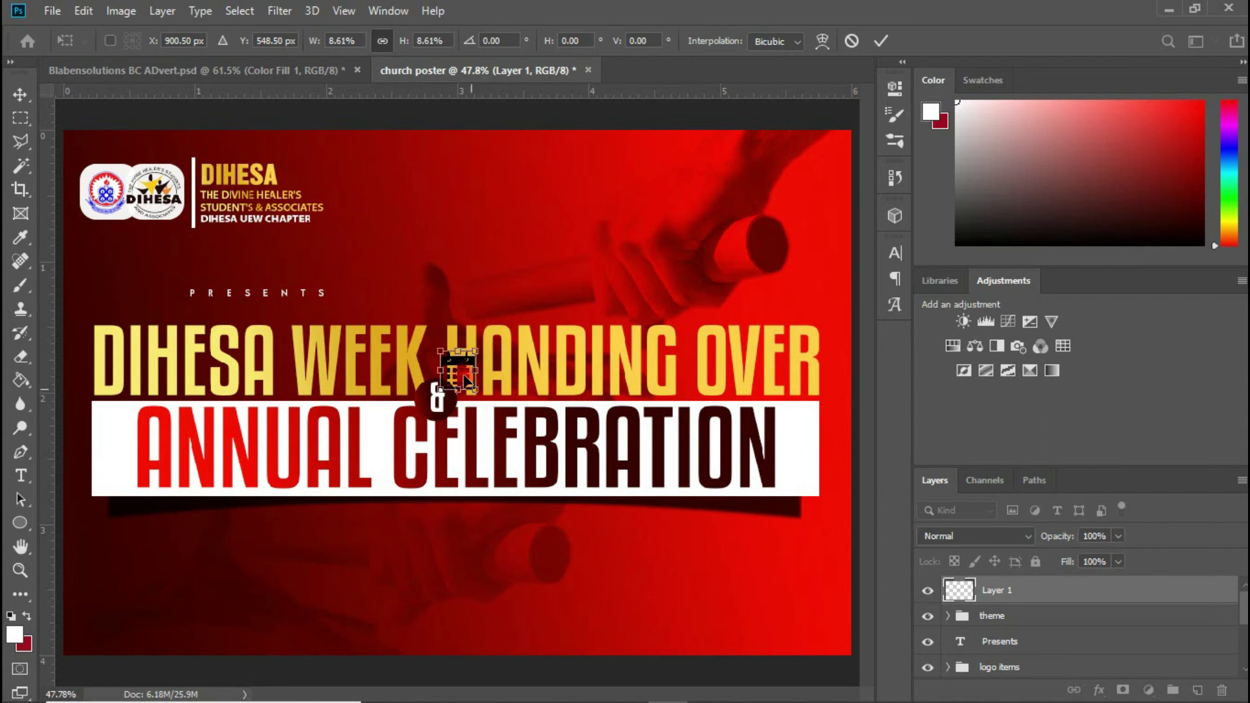
{"action": "left_click_drag", "start_coordinate": [465, 370], "coordinate": [548, 530]}
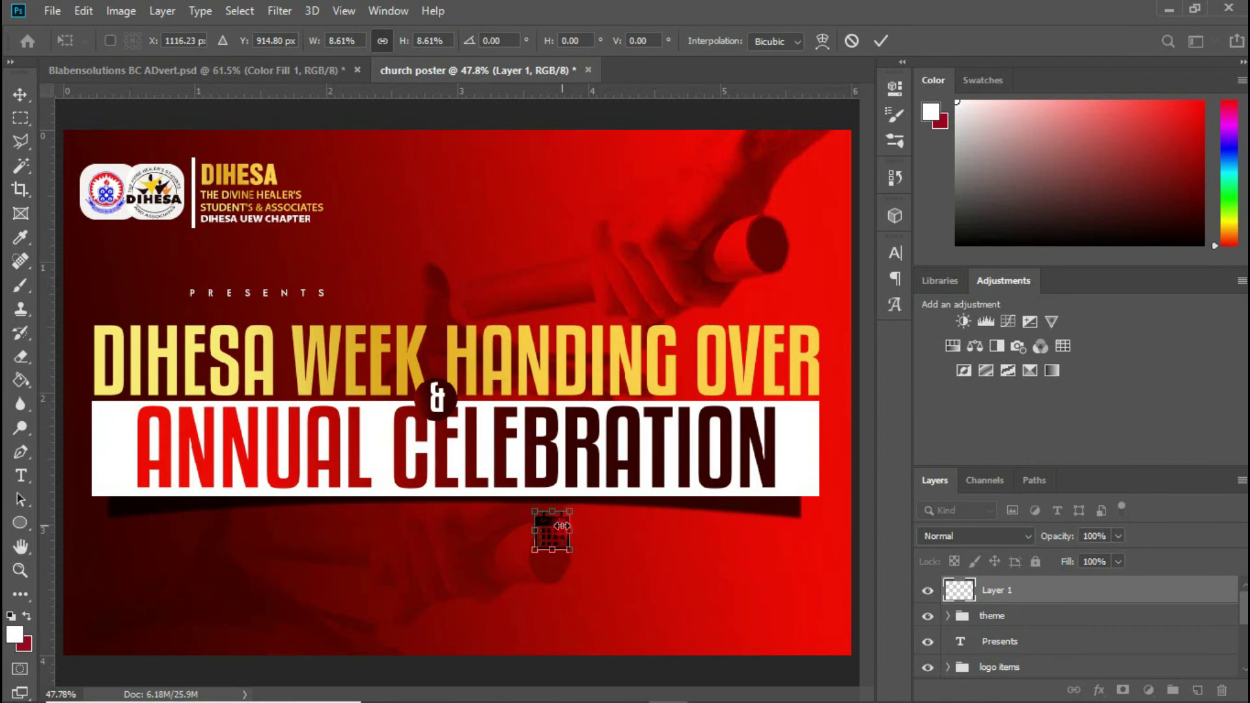
{"action": "left_click_drag", "start_coordinate": [571, 511], "coordinate": [565, 520]}
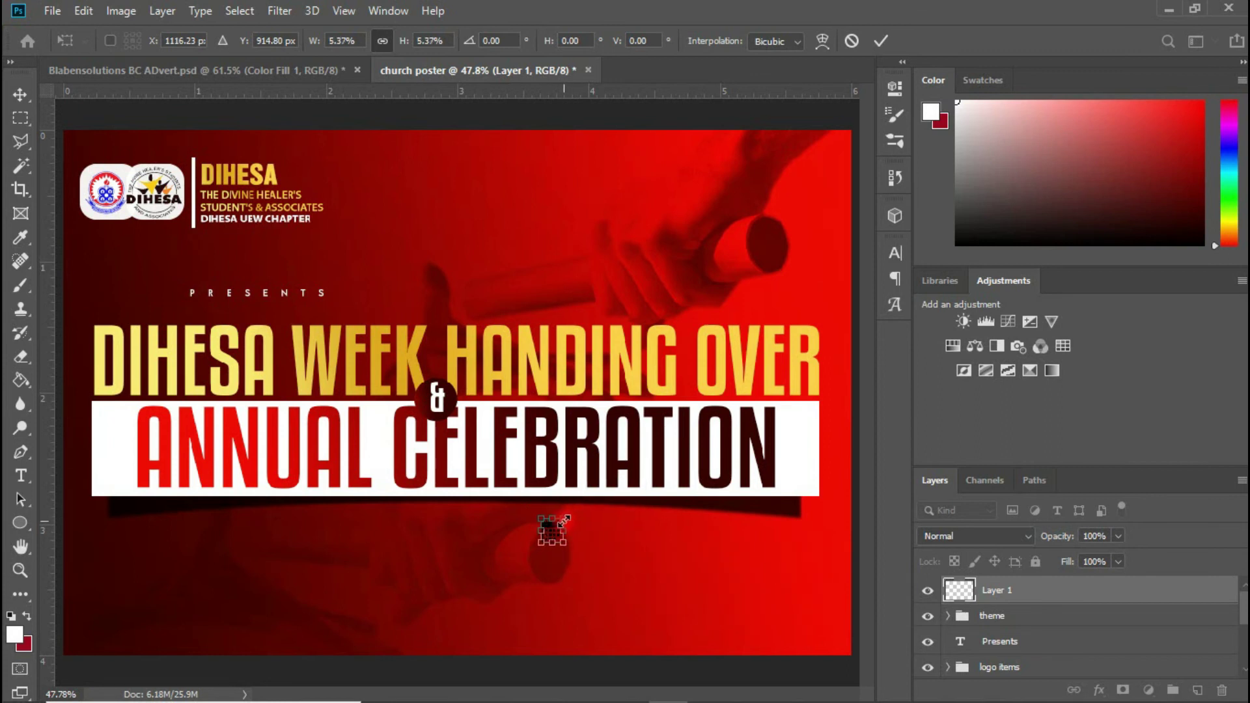
{"action": "key", "text": "Return"}
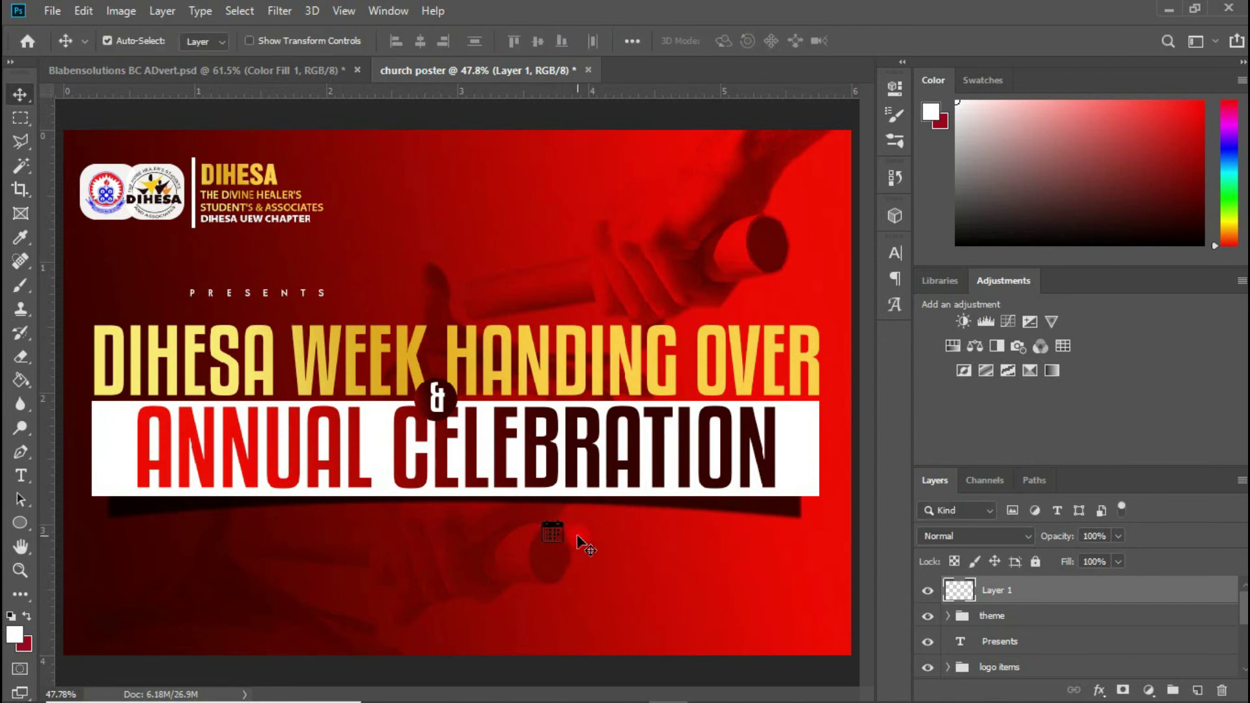
Step: Add the house image from the "Church resource 821" folder as a small black icon below the calendar icon
{"action": "mouse_move", "coordinate": [573, 700]}
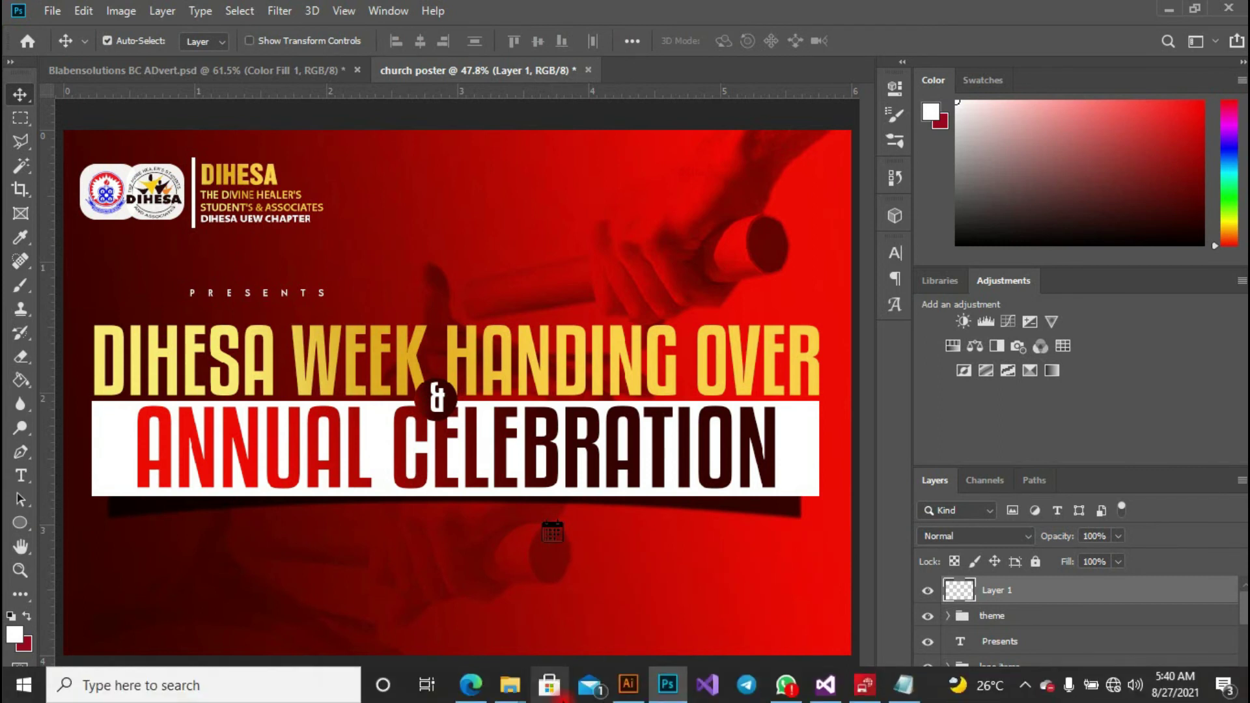
{"action": "mouse_move", "coordinate": [514, 694]}
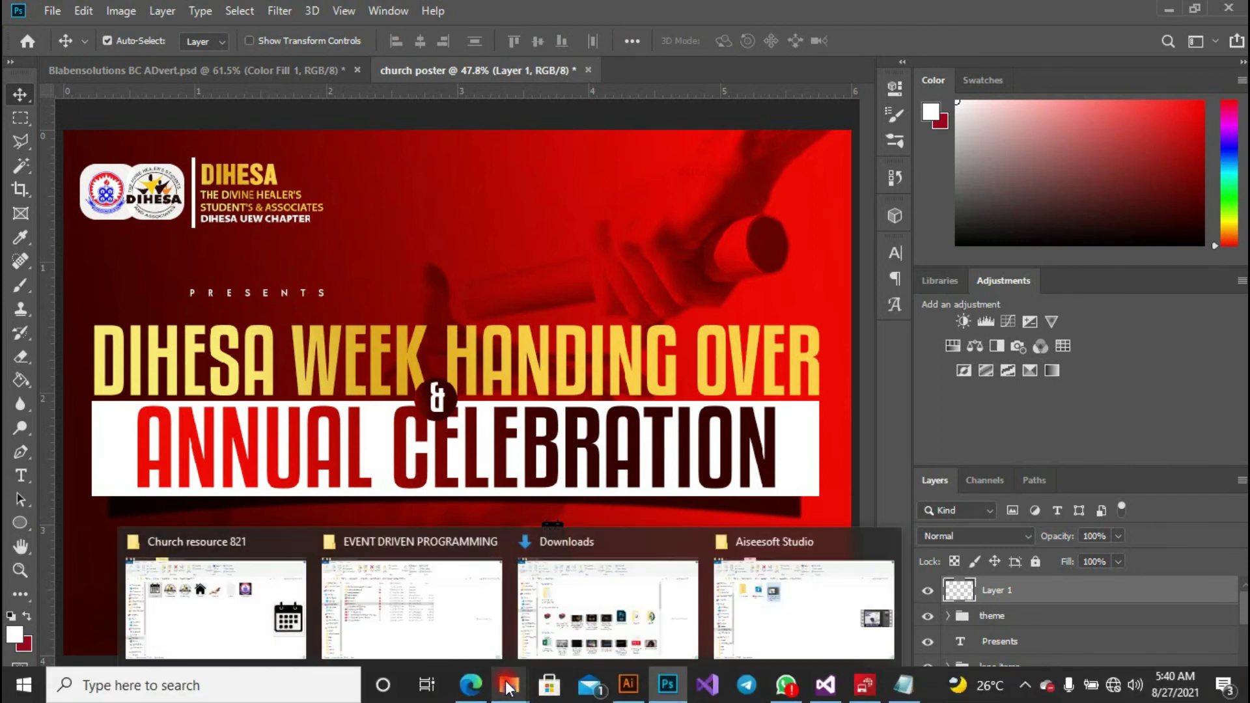
{"action": "left_click", "coordinate": [242, 596]}
{"action": "left_click_drag", "start_coordinate": [526, 238], "coordinate": [545, 404]}
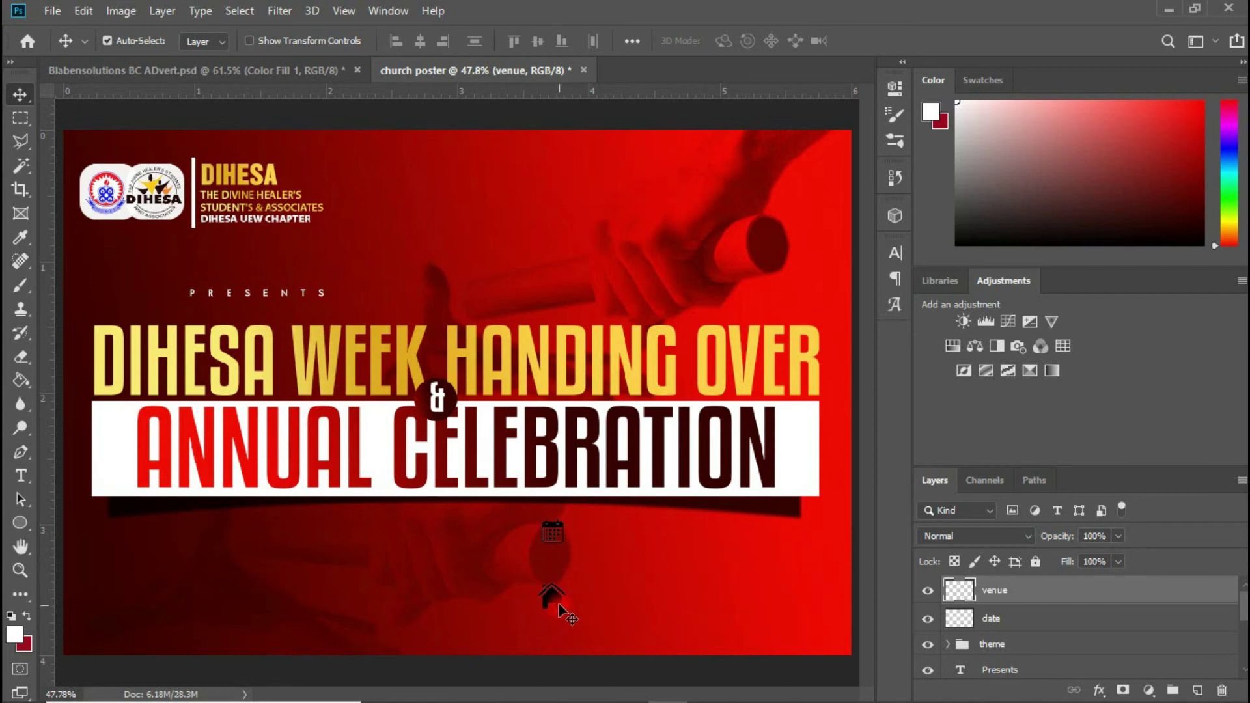
Step: Copy the layer style of the "Dihesa week handing over" headline onto the "venue" and "date" icon layers
{"action": "left_click", "coordinate": [629, 365]}
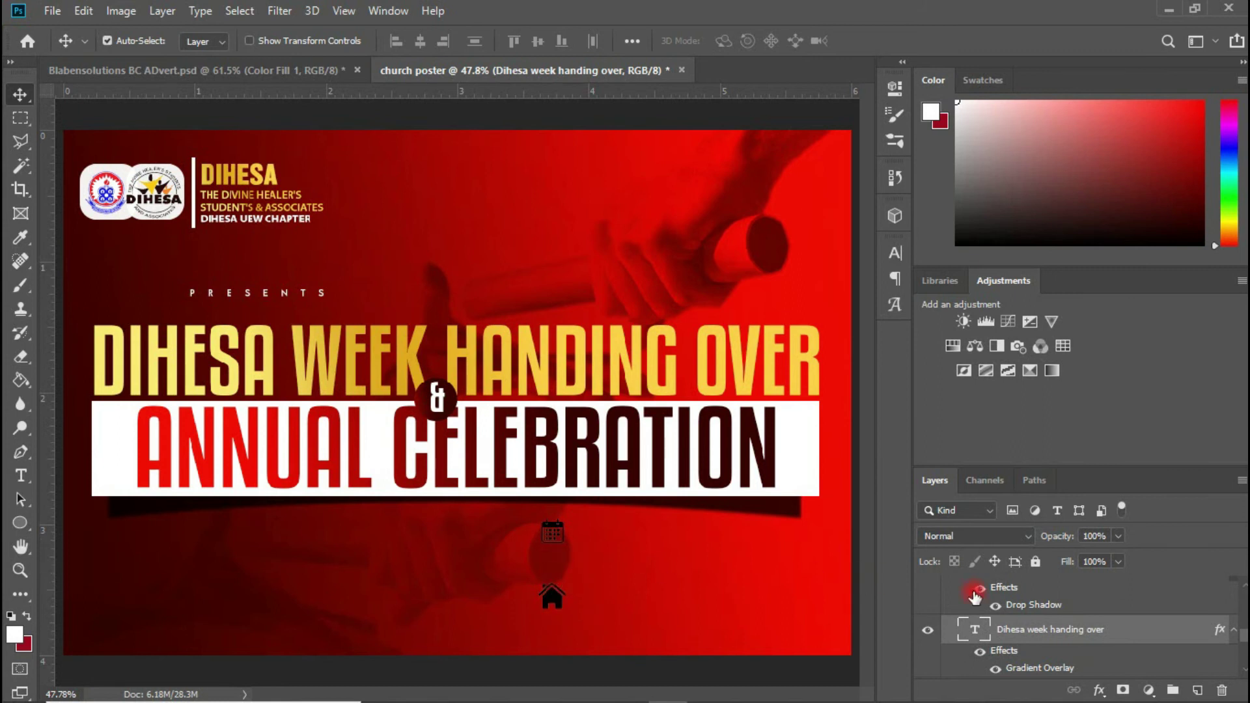
{"action": "right_click", "coordinate": [1009, 629]}
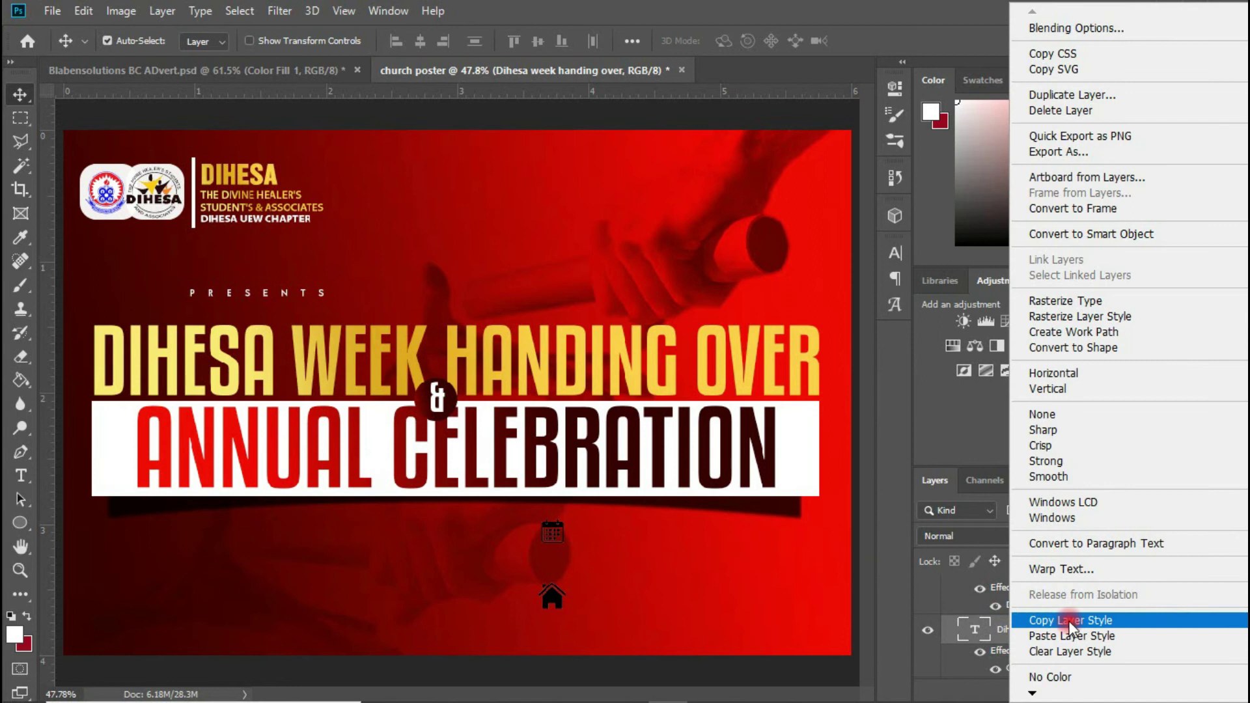
{"action": "left_click", "coordinate": [1058, 619]}
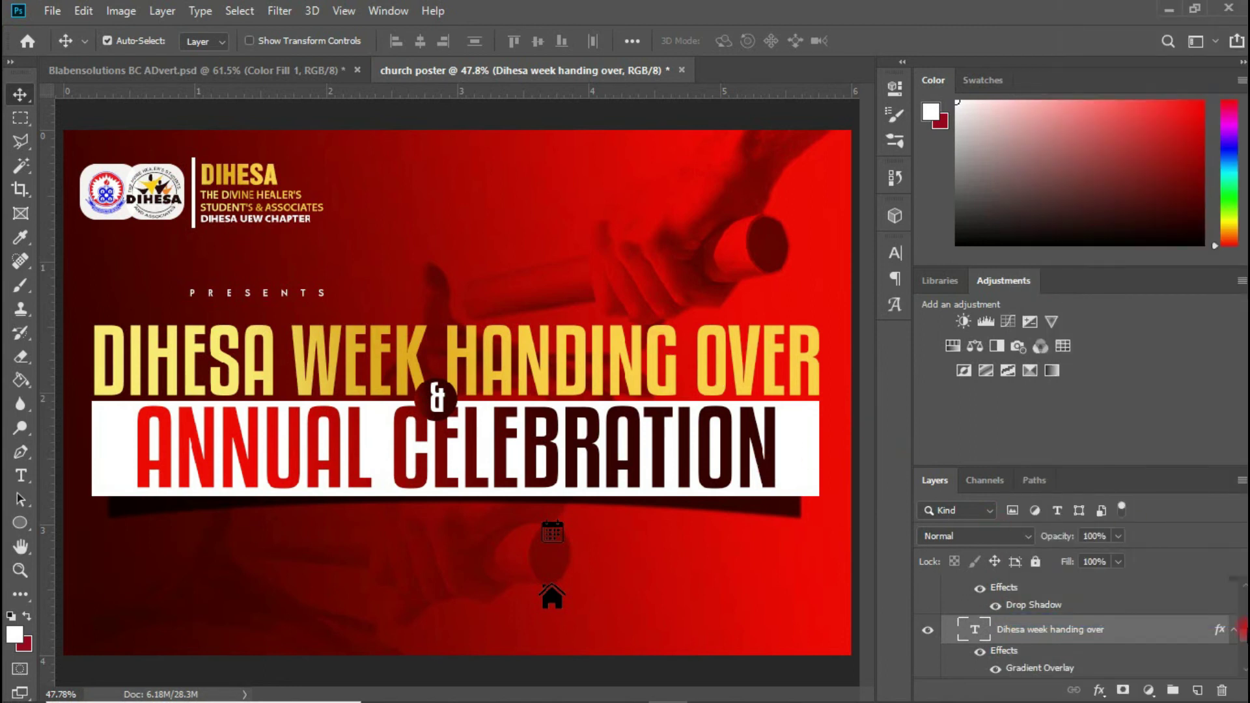
{"action": "scroll", "coordinate": [1074, 625], "scroll_direction": "up", "scroll_amount": 8}
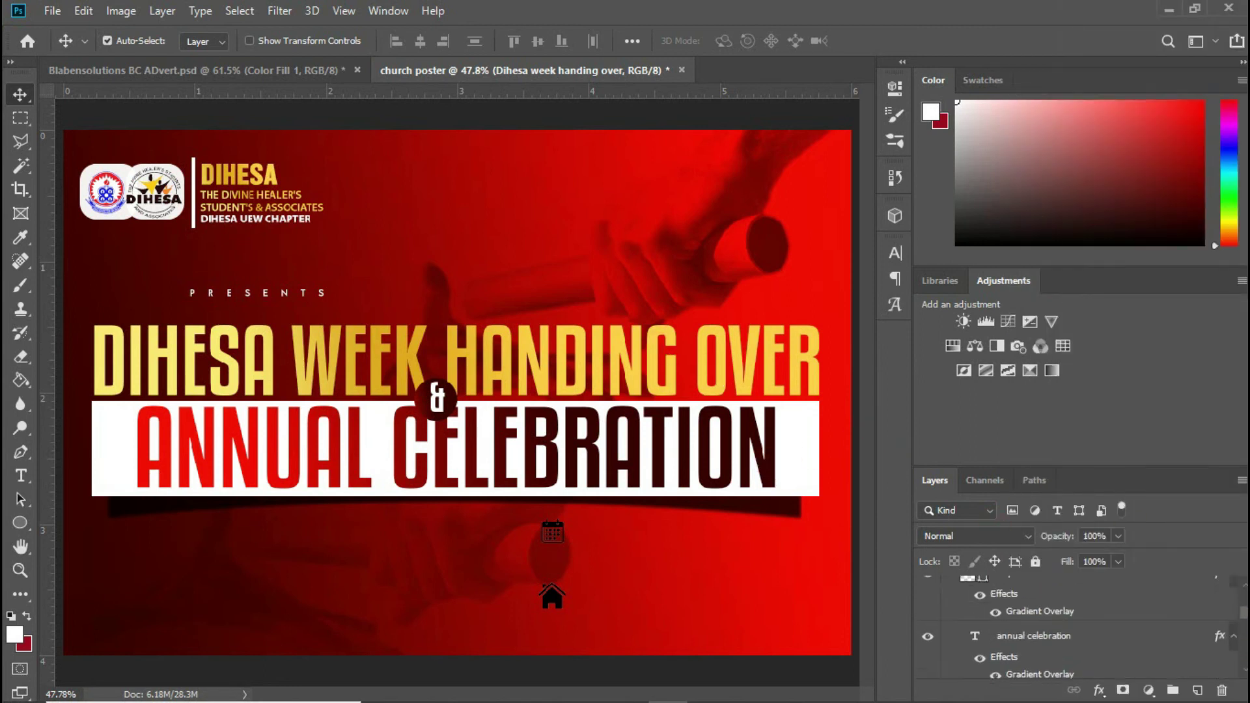
{"action": "scroll", "coordinate": [947, 596], "scroll_direction": "up", "scroll_amount": 1}
{"action": "left_click", "coordinate": [947, 596]}
{"action": "left_click", "coordinate": [557, 596]}
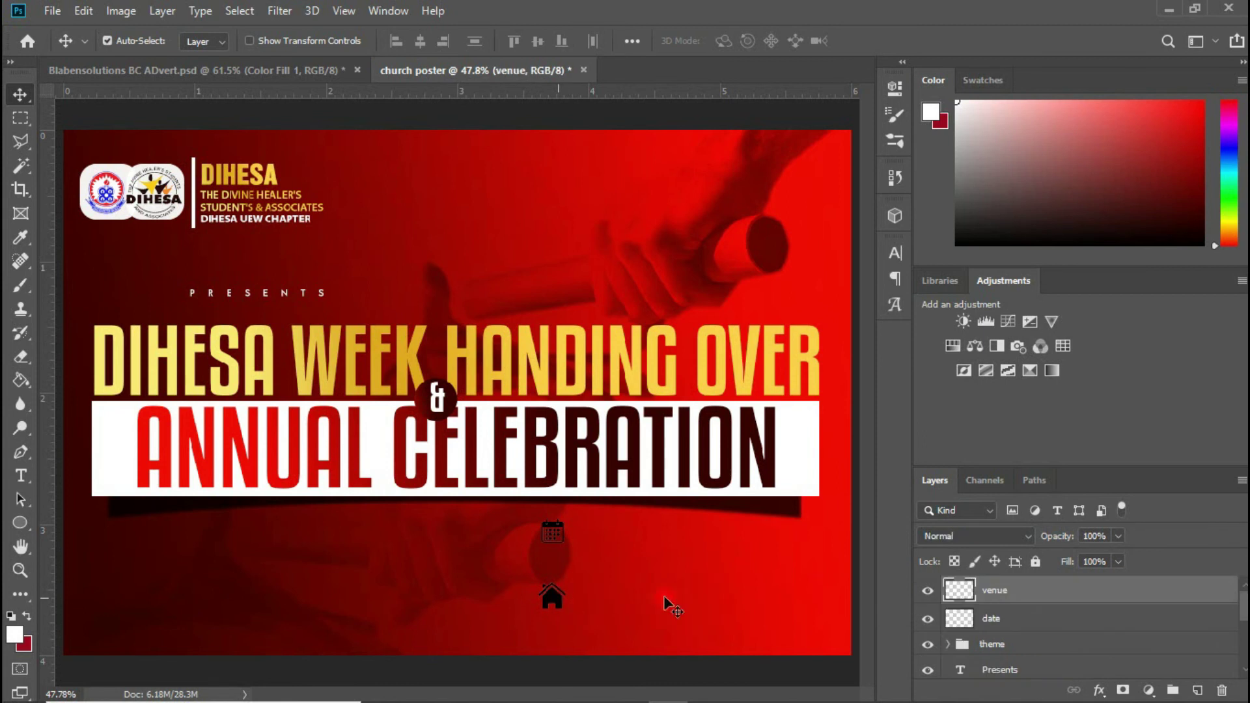
{"action": "right_click", "coordinate": [1002, 595]}
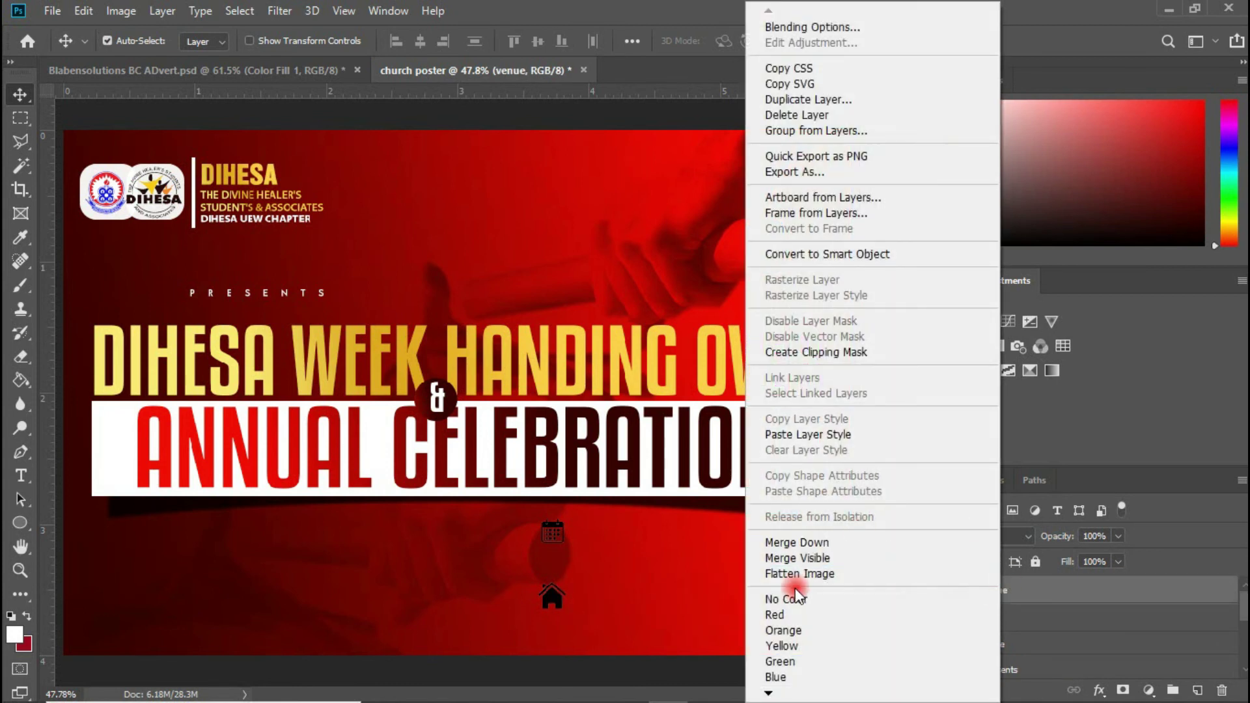
{"action": "left_click", "coordinate": [825, 435]}
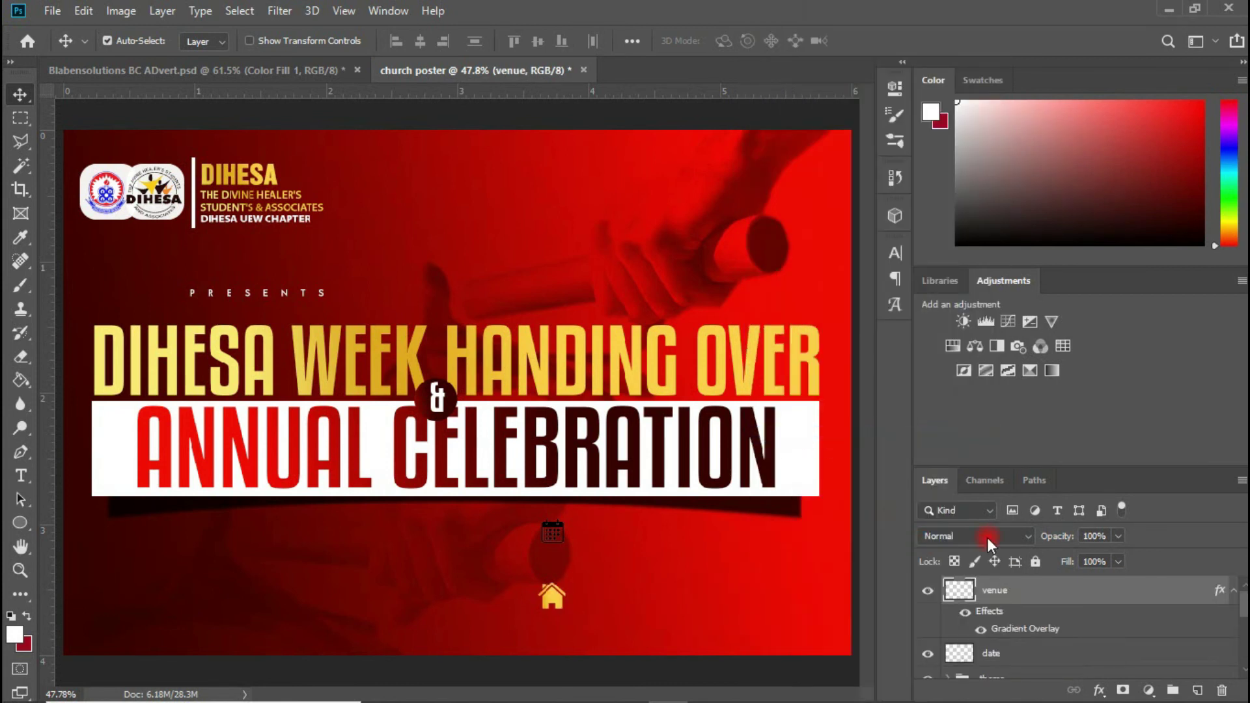
{"action": "left_click", "coordinate": [983, 644]}
{"action": "right_click", "coordinate": [983, 644]}
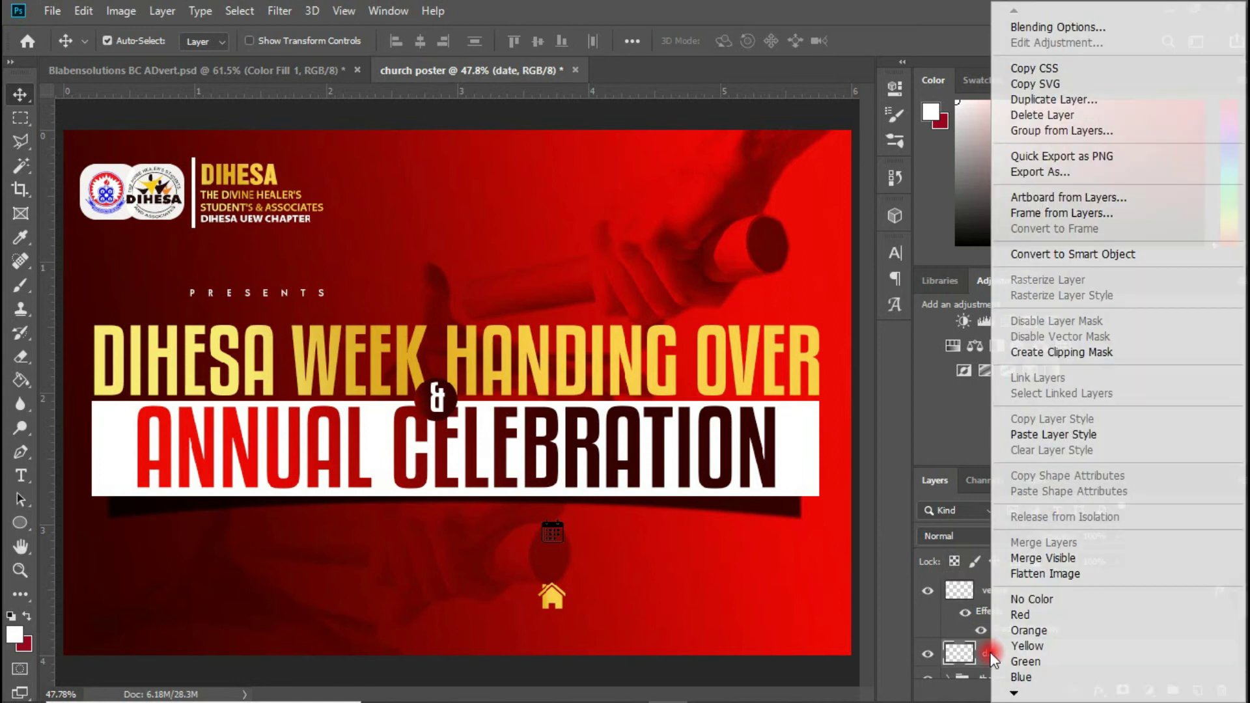
{"action": "left_click", "coordinate": [1037, 438]}
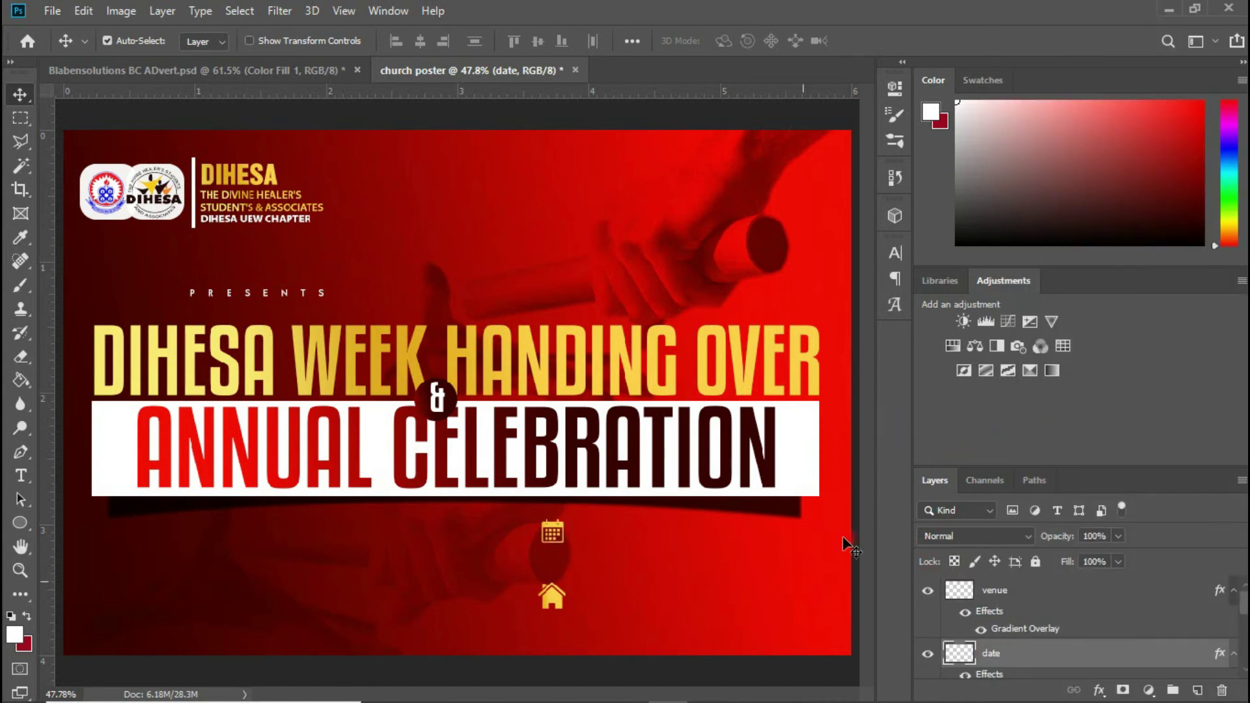
Step: Copy "1st - 5th September, 2021" from the Notepad text file and place it as text beside the calendar icon
{"action": "mouse_move", "coordinate": [586, 701]}
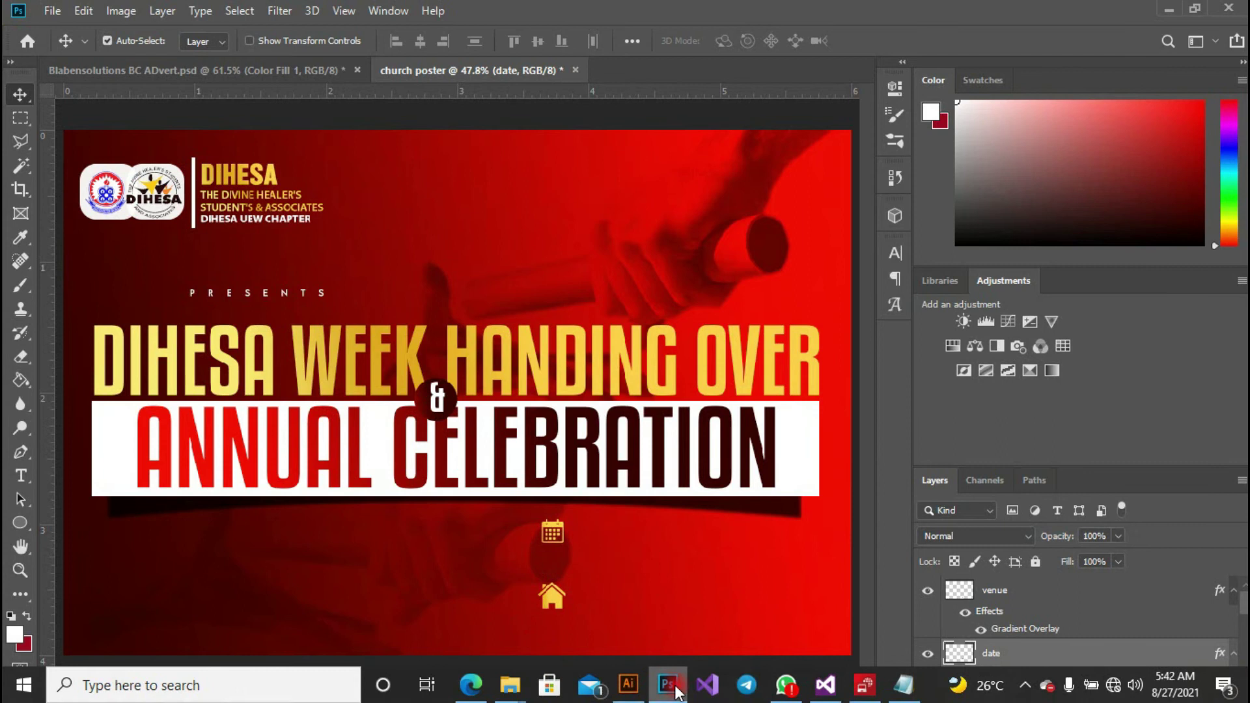
{"action": "left_click", "coordinate": [900, 689]}
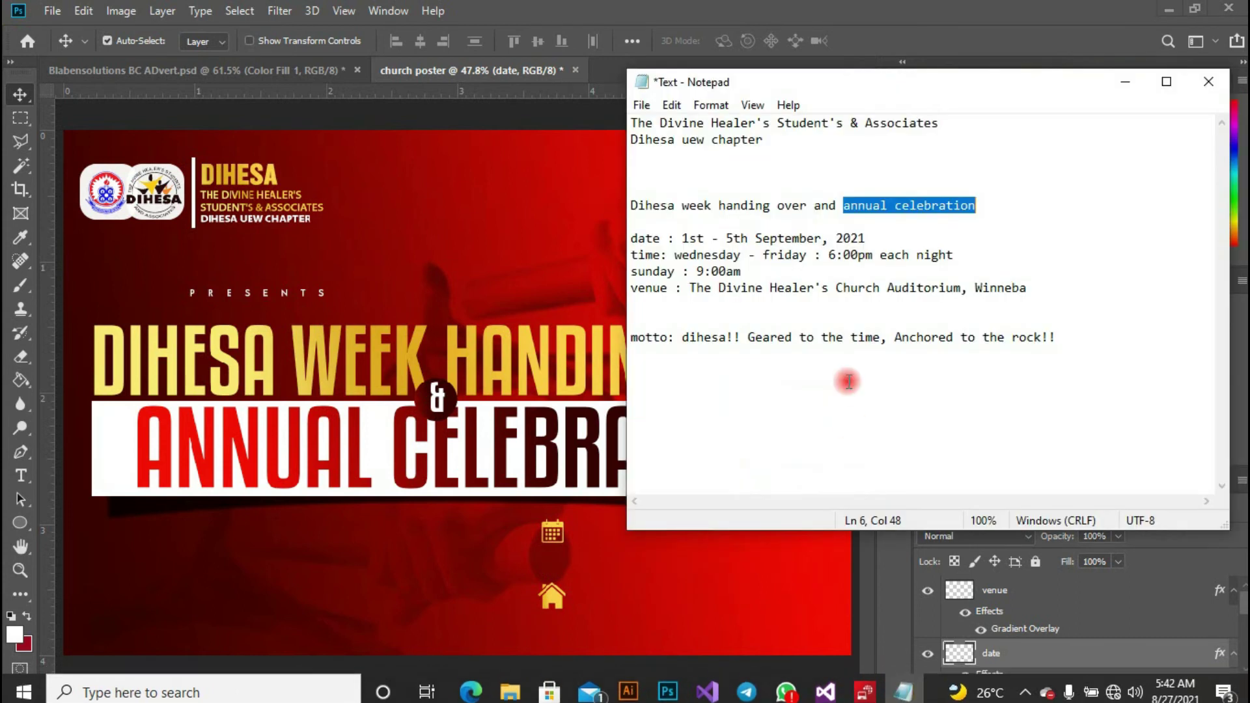
{"action": "left_click_drag", "start_coordinate": [679, 238], "coordinate": [855, 238]}
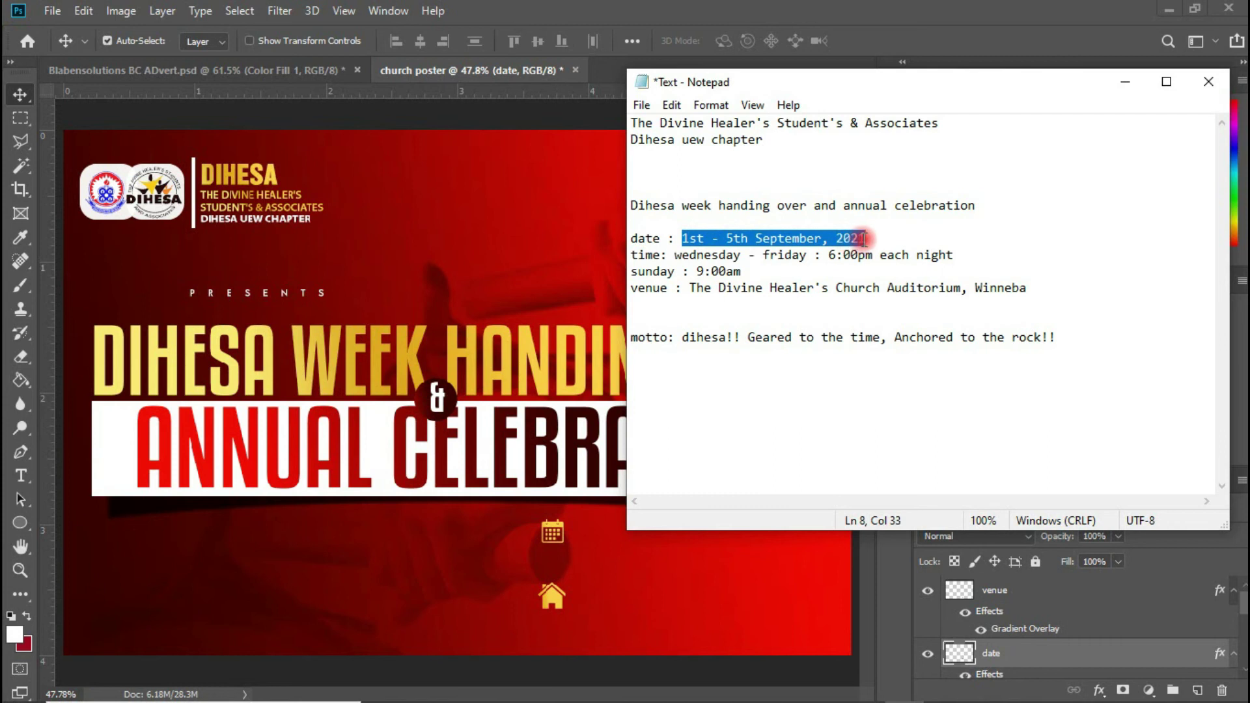
{"action": "left_click_drag", "start_coordinate": [865, 238], "coordinate": [867, 239]}
{"action": "key", "text": "ctrl+c"}
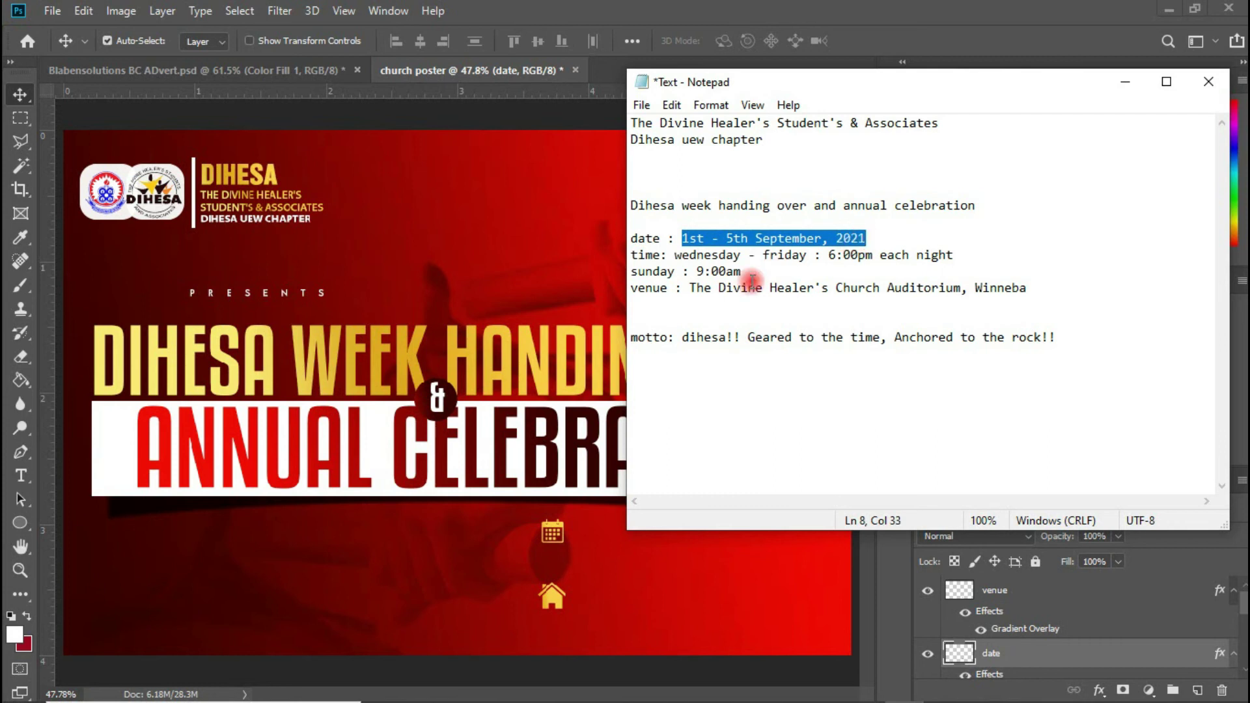
{"action": "left_click", "coordinate": [553, 533]}
{"action": "key", "text": "t"}
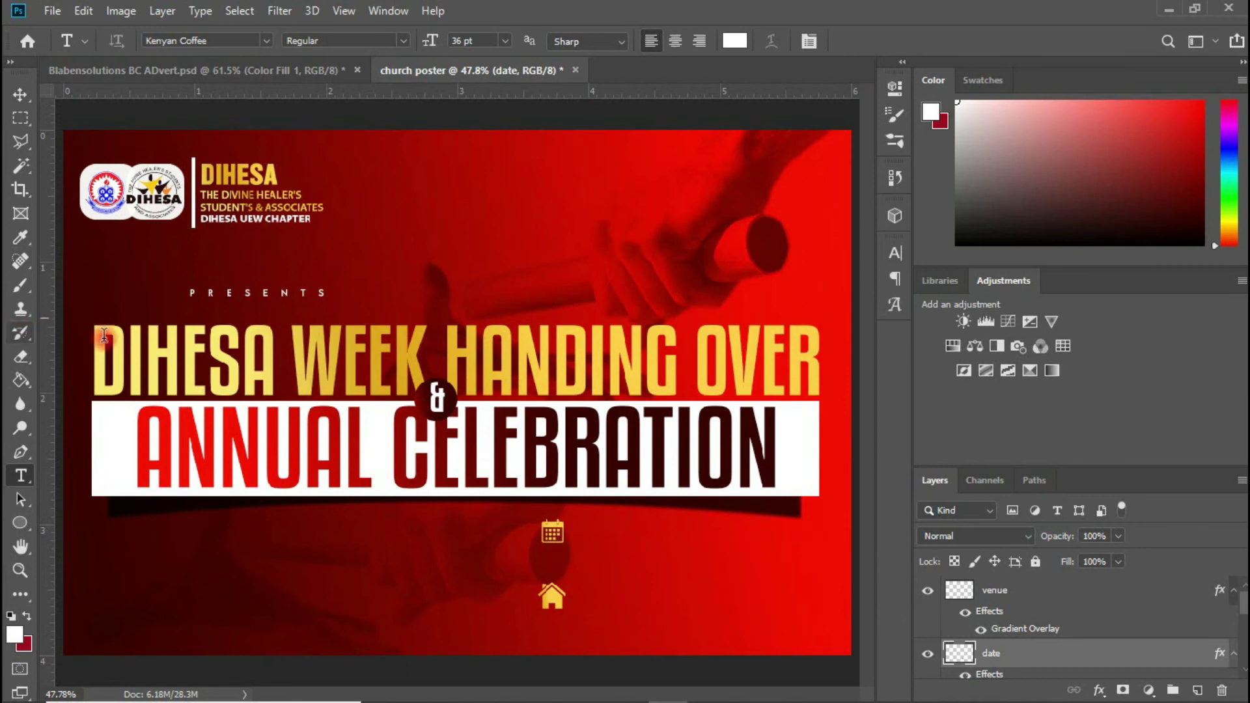
{"action": "left_click", "coordinate": [580, 534]}
{"action": "key", "text": "ctrl+v"}
{"action": "left_click", "coordinate": [21, 95]}
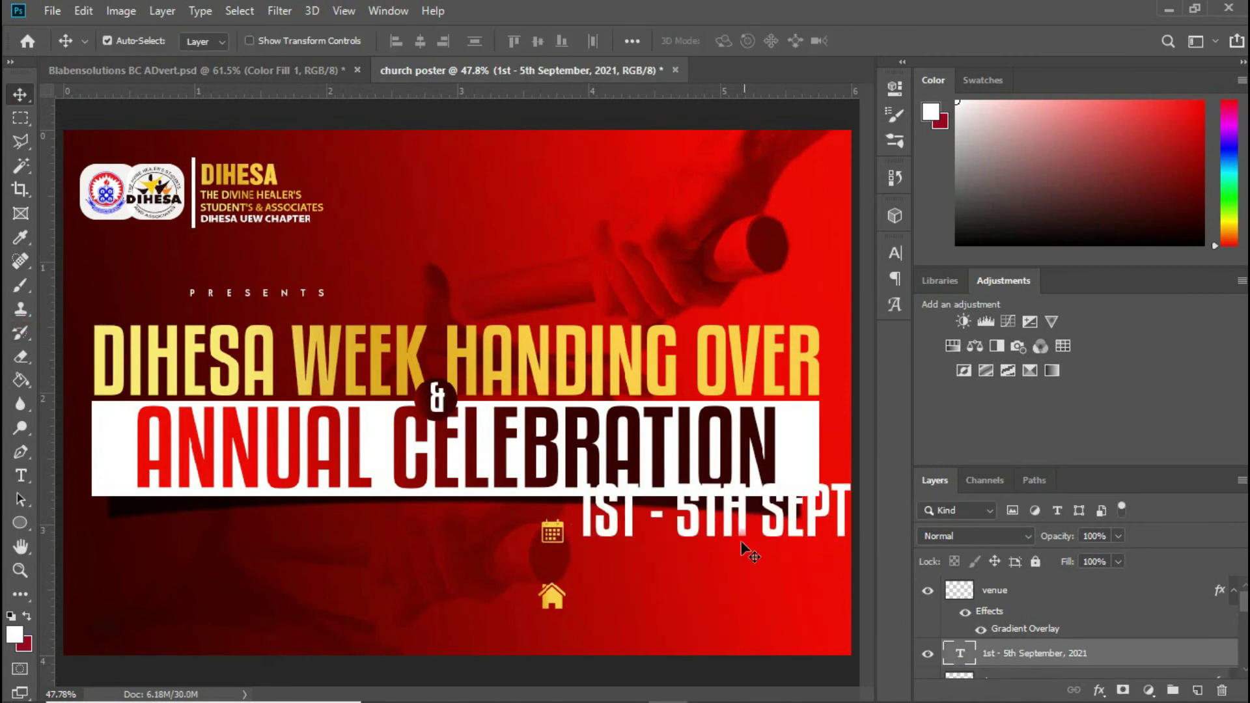
Step: Format the date text in 12 pt Helvetica Inserat LT Std and align it right beside the calendar icon
{"action": "left_click", "coordinate": [895, 253]}
{"action": "left_click", "coordinate": [786, 280]}
{"action": "left_click", "coordinate": [766, 371]}
{"action": "left_click", "coordinate": [763, 302]}
{"action": "left_click", "coordinate": [768, 383]}
{"action": "left_click", "coordinate": [763, 302]}
{"action": "left_click", "coordinate": [730, 410]}
{"action": "left_click_drag", "start_coordinate": [711, 556], "coordinate": [727, 532]}
{"action": "left_click", "coordinate": [785, 280]}
{"action": "left_click", "coordinate": [822, 334]}
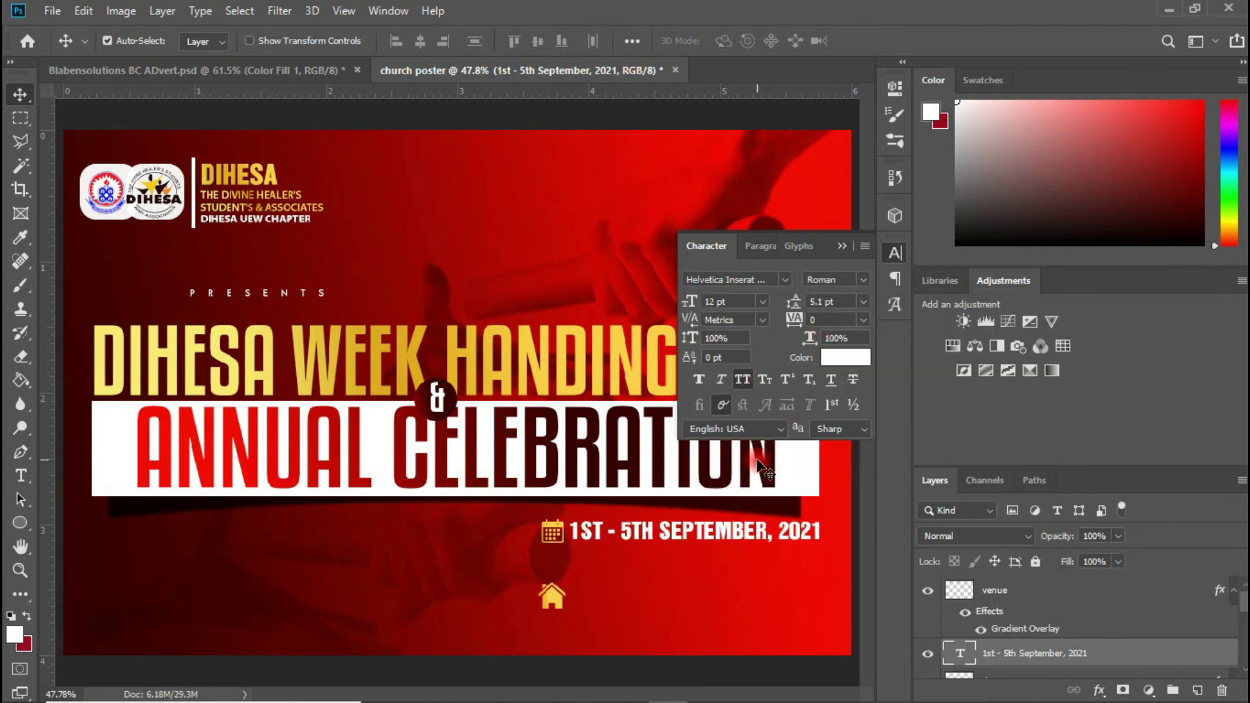
Step: Add the times copied from Notepad as "6:00pm each night | 9:00am" below the date and set their font size
{"action": "key", "text": "alt+Tab"}
{"action": "left_click_drag", "start_coordinate": [827, 254], "coordinate": [954, 252]}
{"action": "key", "text": "alt+Tab"}
{"action": "key", "text": "t"}
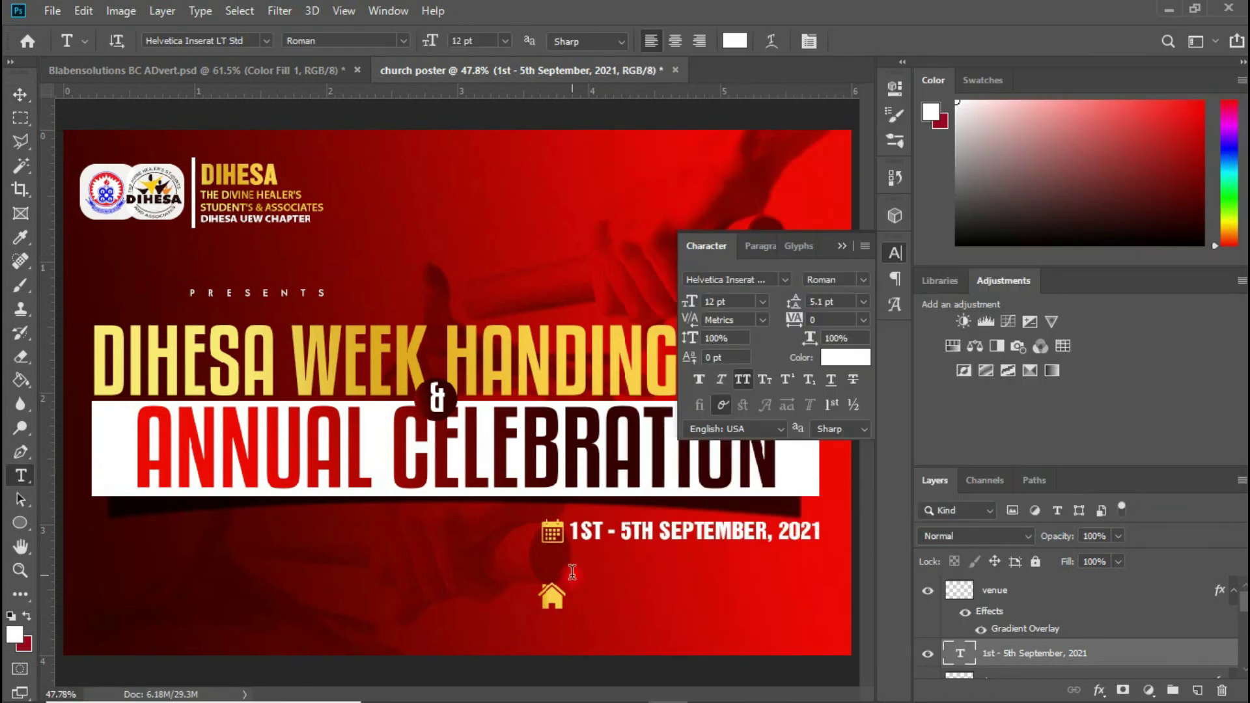
{"action": "left_click", "coordinate": [572, 574]}
{"action": "type", "text": "6:00pm each night"}
{"action": "type", "text": "| 9:00am"}
{"action": "left_click", "coordinate": [20, 95]}
{"action": "left_click", "coordinate": [762, 302]}
{"action": "left_click", "coordinate": [768, 383]}
Step: Draw a white rectangle about 584 × 91 px below the date and move the house icon slightly down
{"action": "left_click", "coordinate": [20, 522]}
{"action": "left_click_drag", "start_coordinate": [556, 551], "coordinate": [812, 591]}
{"action": "left_click", "coordinate": [693, 197]}
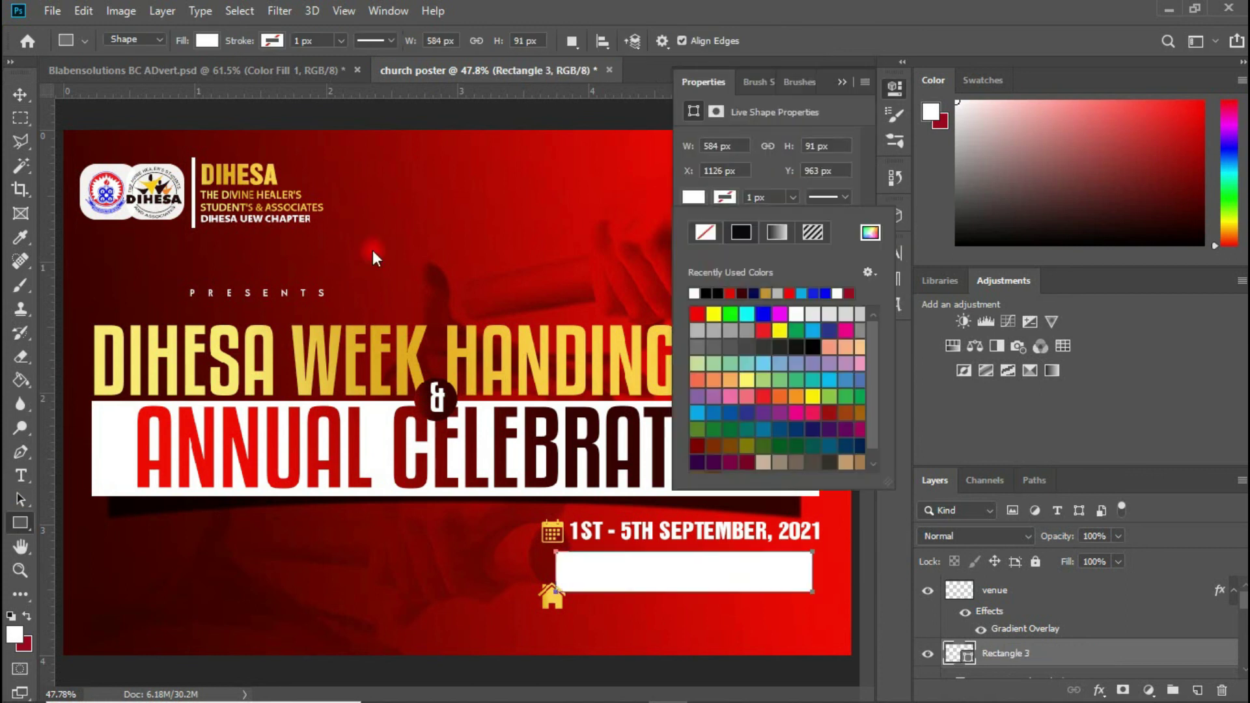
{"action": "left_click_drag", "start_coordinate": [550, 595], "coordinate": [551, 601]}
Step: Apply a red to dark red gradient overlay to the "6:00pm each night | 9:00am" text
{"action": "left_click", "coordinate": [690, 573]}
{"action": "double_click", "coordinate": [1158, 607]}
{"action": "left_click", "coordinate": [593, 378]}
{"action": "left_click", "coordinate": [974, 214]}
{"action": "left_click", "coordinate": [1177, 141]}
Step: Add the text "wednesday - friday" from Notepad above "6:00pm each night" and choose a condensed font for it
{"action": "key", "text": "t"}
{"action": "left_click", "coordinate": [739, 575]}
{"action": "key", "text": "alt+Tab"}
{"action": "key", "text": "alt+Tab"}
{"action": "type", "text": "wednesday - friday"}
{"action": "left_click_drag", "start_coordinate": [520, 537], "coordinate": [684, 578]}
{"action": "left_click", "coordinate": [895, 253]}
{"action": "left_click", "coordinate": [785, 280]}
{"action": "left_click", "coordinate": [769, 372]}
Step: Copy the time text's gradient layer style onto the "wednesday - friday" text
{"action": "right_click", "coordinate": [964, 634]}
{"action": "left_click", "coordinate": [872, 621]}
{"action": "right_click", "coordinate": [976, 605]}
{"action": "left_click", "coordinate": [875, 636]}
Step: Duplicate the "wednesday - friday" text above "9:00am" and change the copy to "sunday"
{"action": "mouse_move", "coordinate": [674, 557]}
{"action": "left_mouse_down"}
{"action": "mouse_move", "coordinate": [815, 558]}
{"action": "mouse_move", "coordinate": [786, 555]}
{"action": "mouse_move", "coordinate": [748, 594]}
{"action": "left_mouse_up"}
{"action": "double_click", "coordinate": [775, 555]}
{"action": "type", "text": "sunday"}
{"action": "key", "text": "ctrl+Return"}
Step: Change the font of the date text beside the calendar icon to LEMON MILK
{"action": "left_click", "coordinate": [716, 532]}
{"action": "left_click", "coordinate": [785, 280]}
{"action": "left_click", "coordinate": [742, 387]}
Step: Add "The Divine Healer's Church Auditorium, Winneba" on two lines beside the house icon, with 6 pt size and Auto leading
{"action": "double_click", "coordinate": [961, 664]}
{"action": "key", "text": "alt+Tab"}
{"action": "key", "text": "alt+Tab"}
{"action": "type", "text": "the Divine Healer's Church Auditorium, Winneba"}
{"action": "left_click", "coordinate": [785, 613]}
{"action": "key", "text": "Return"}
{"action": "key", "text": "ctrl+a"}
{"action": "left_click", "coordinate": [863, 301]}
{"action": "left_click", "coordinate": [833, 317]}
{"action": "left_click", "coordinate": [763, 302]}
{"action": "left_click", "coordinate": [729, 318]}
{"action": "key", "text": "ctrl+Return"}
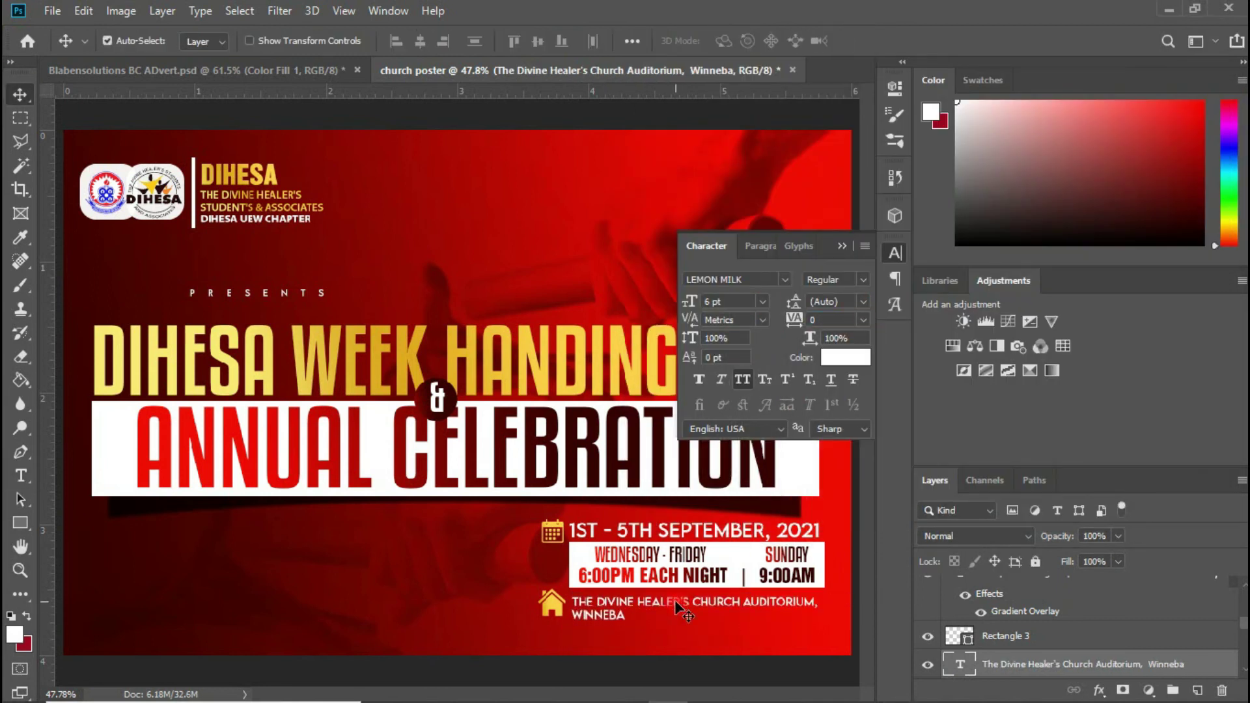
Step: Group the date, time and venue layers as "time and date" and move the group slightly left on the poster
{"action": "left_click_drag", "start_coordinate": [1242, 617], "coordinate": [1242, 637]}
{"action": "left_click", "coordinate": [987, 612], "text": "shift"}
{"action": "key", "text": "ctrl+g"}
{"action": "double_click", "coordinate": [996, 588]}
{"action": "type", "text": "time and date"}
{"action": "key", "text": "Return"}
{"action": "left_click_drag", "start_coordinate": [697, 567], "coordinate": [648, 571], "text": "ctrl"}
{"action": "left_click", "coordinate": [842, 246]}
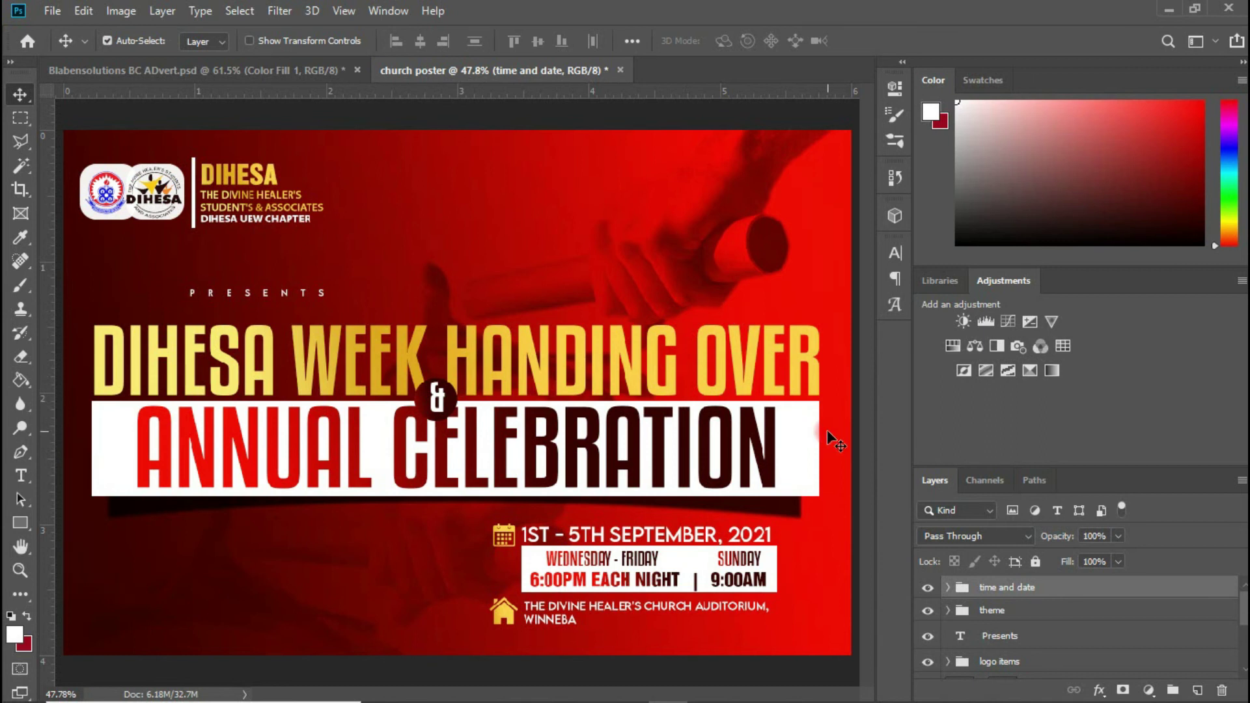
Step: Add the Notepad motto "dihesa!! Geared to the time, Anchored to the rock!!" as white text along the poster's bottom edge
{"action": "mouse_move", "coordinate": [709, 700]}
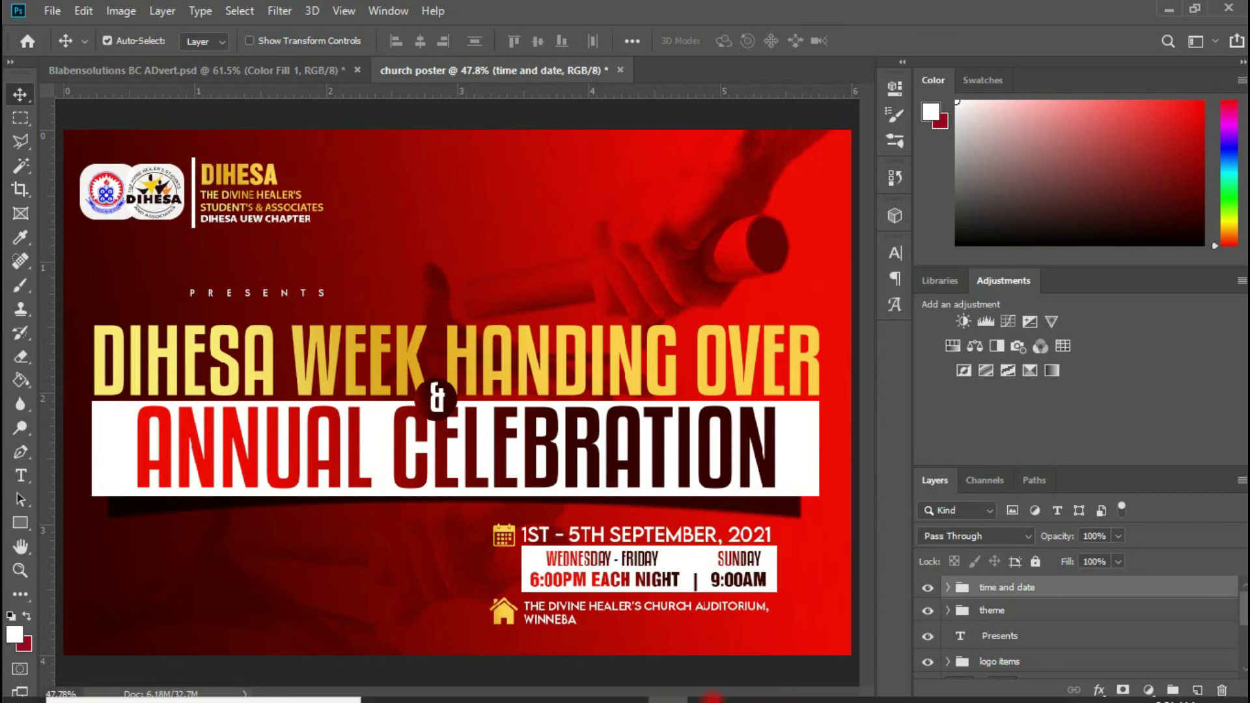
{"action": "mouse_move", "coordinate": [904, 687]}
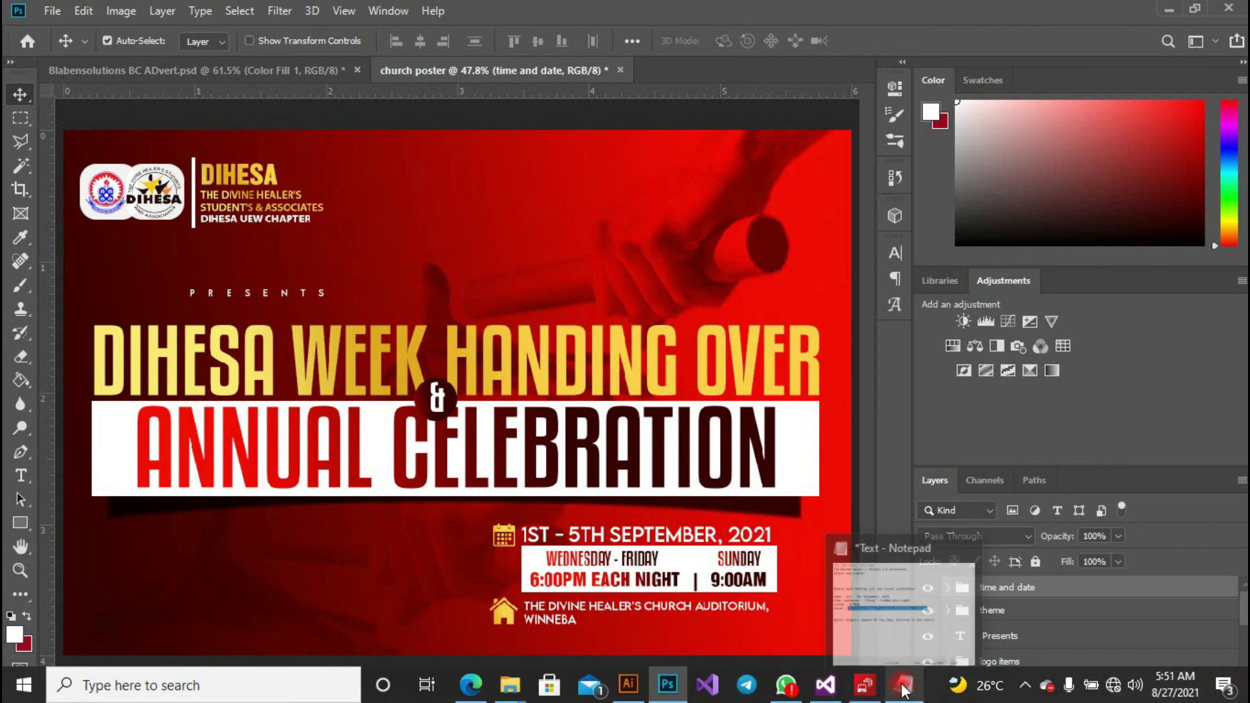
{"action": "left_click", "coordinate": [904, 687]}
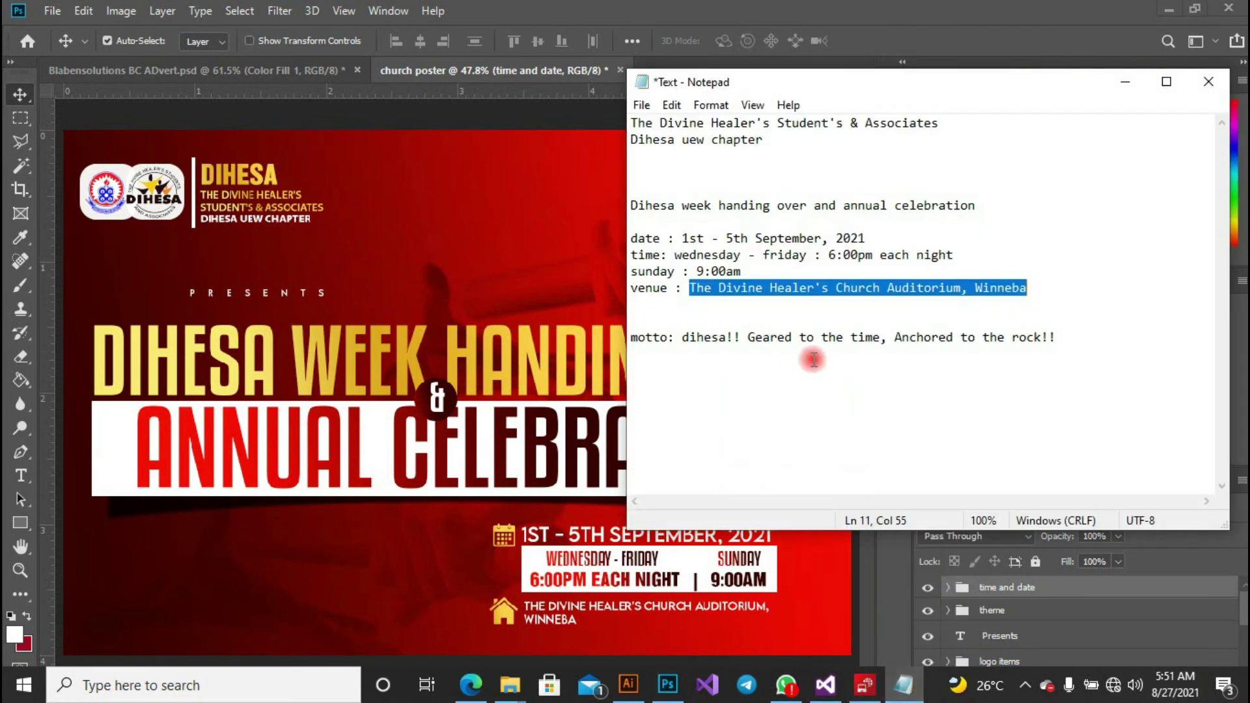
{"action": "left_click_drag", "start_coordinate": [684, 355], "coordinate": [1055, 337]}
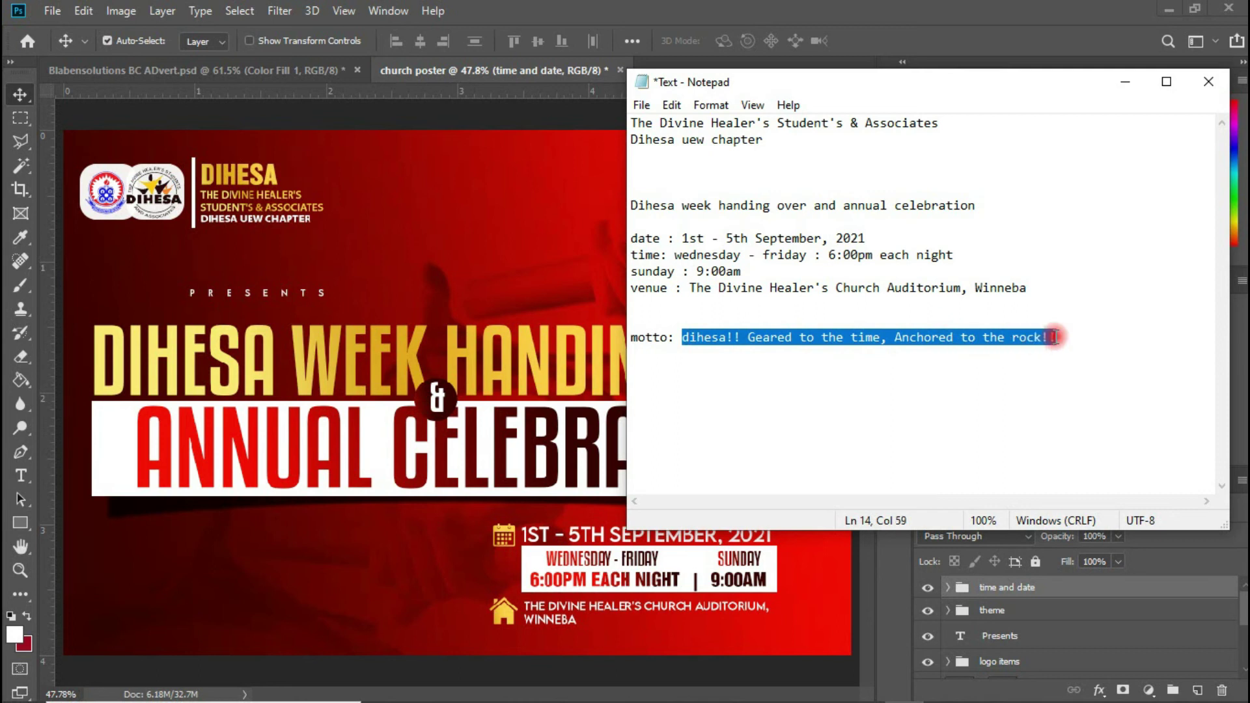
{"action": "left_click", "coordinate": [142, 586]}
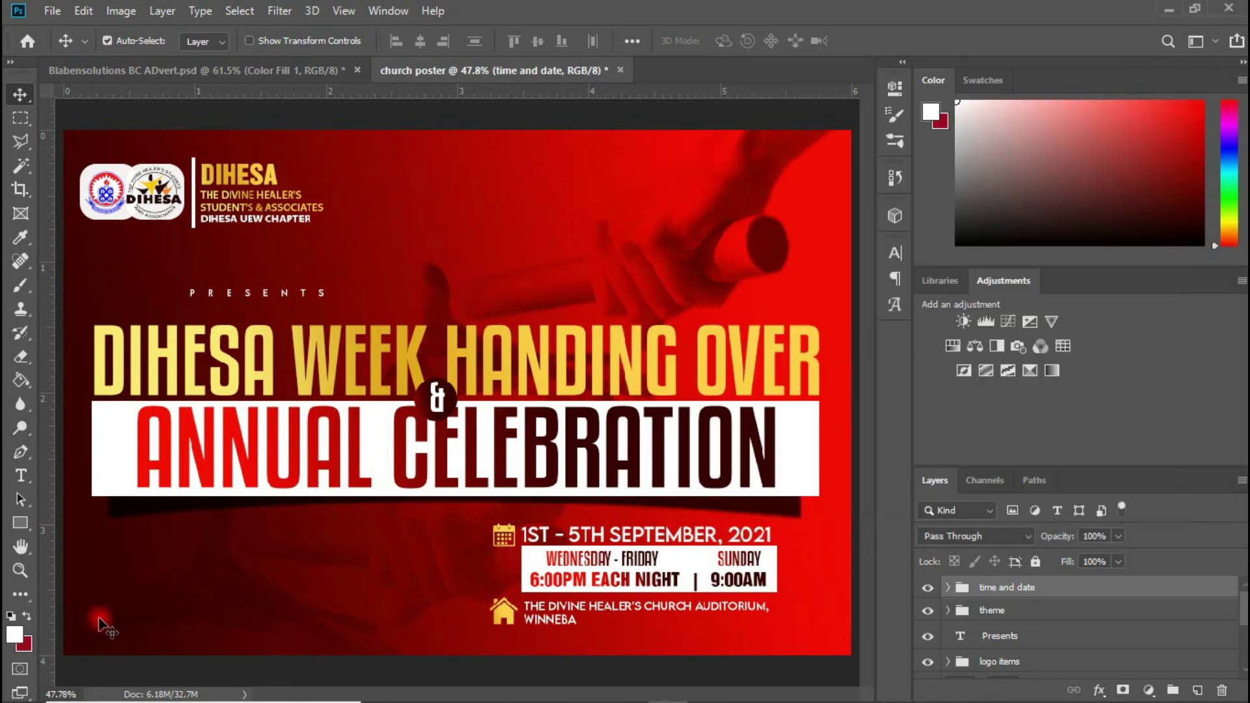
{"action": "left_click", "coordinate": [21, 479]}
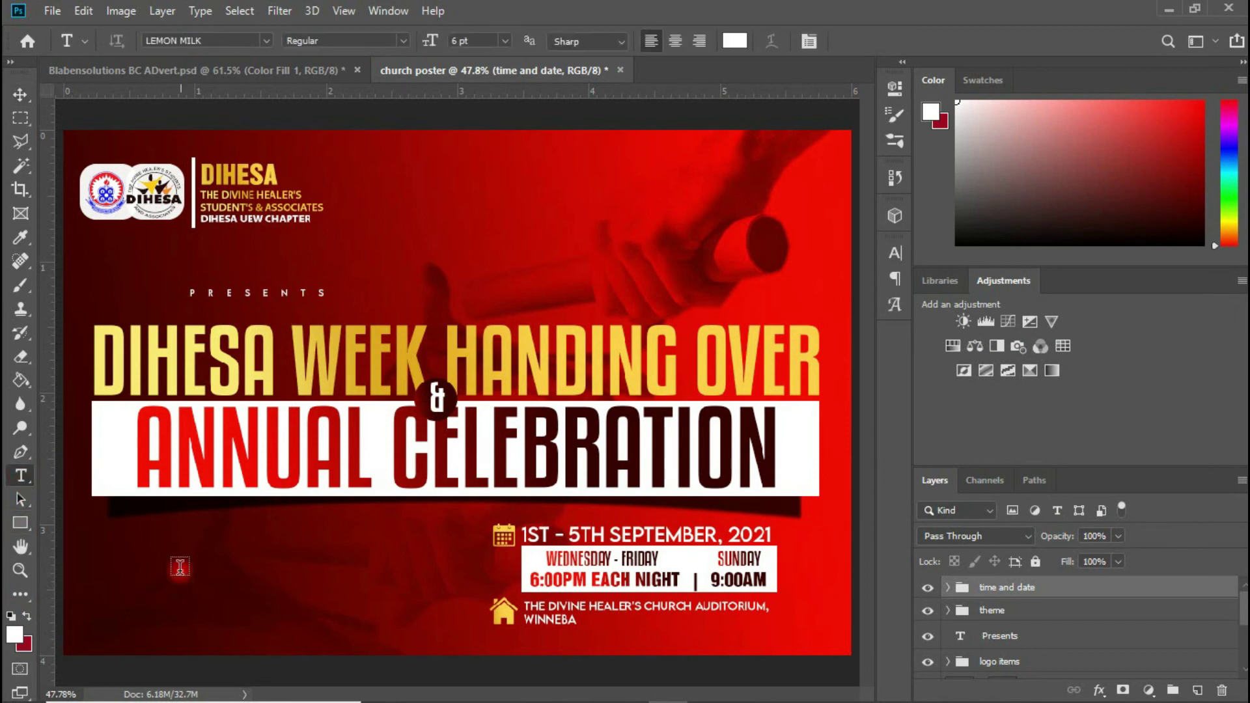
{"action": "left_click", "coordinate": [165, 615]}
{"action": "type", "text": "DIHESA!! GEARED FOR THE TIME, ANCHORED TO THE ROCK!!"}
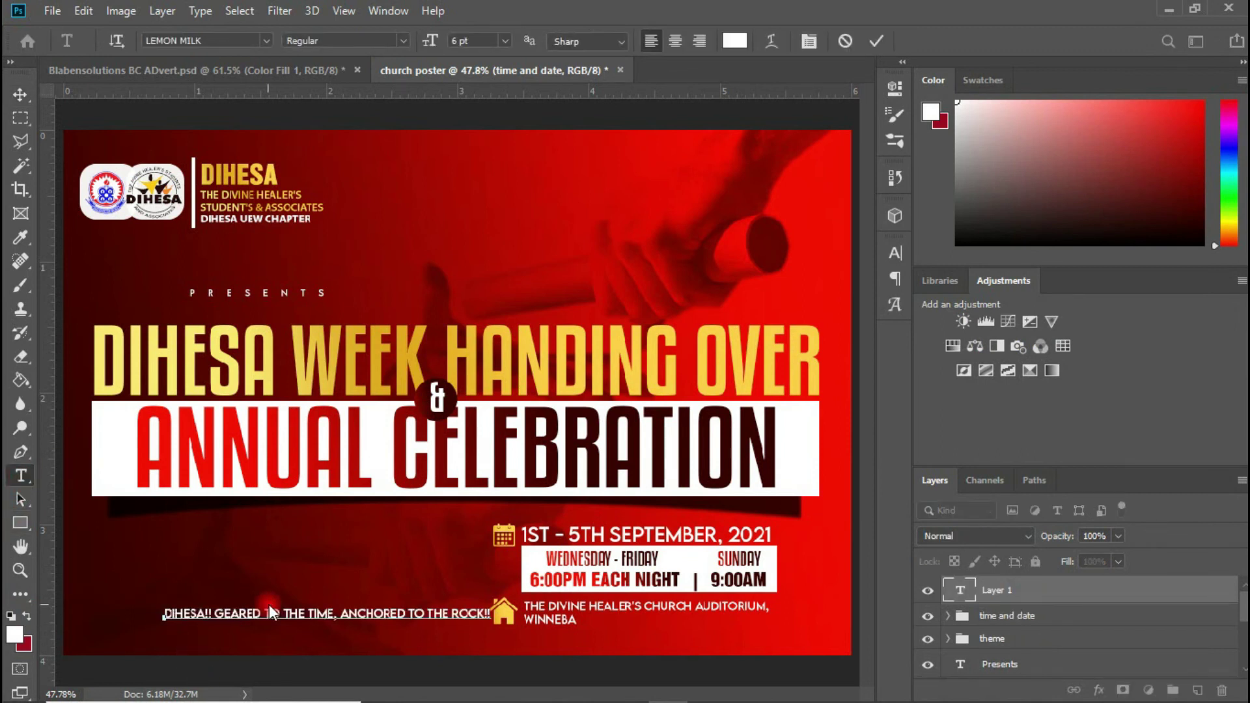
{"action": "left_click", "coordinate": [13, 97]}
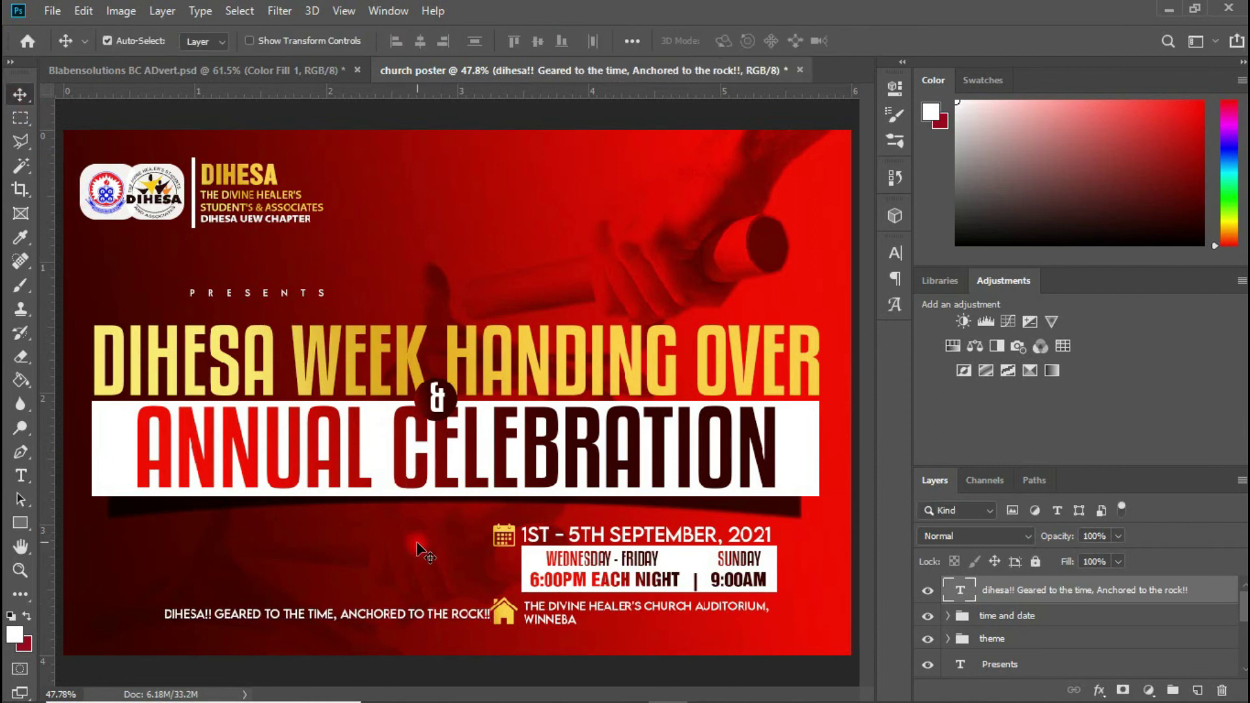
{"action": "left_click_drag", "start_coordinate": [404, 614], "coordinate": [424, 640]}
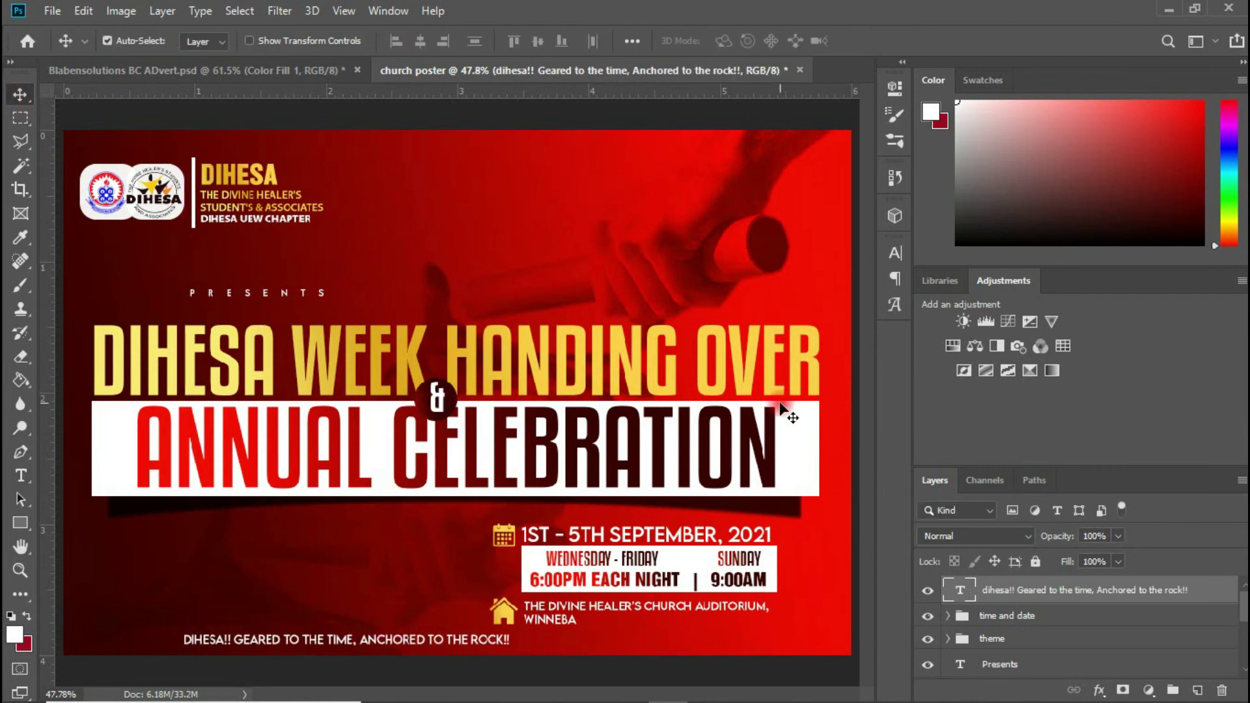
Step: Set the motto text's font size to 4.51 pt and its tracking to 860
{"action": "left_click", "coordinate": [896, 254]}
{"action": "left_click", "coordinate": [781, 278]}
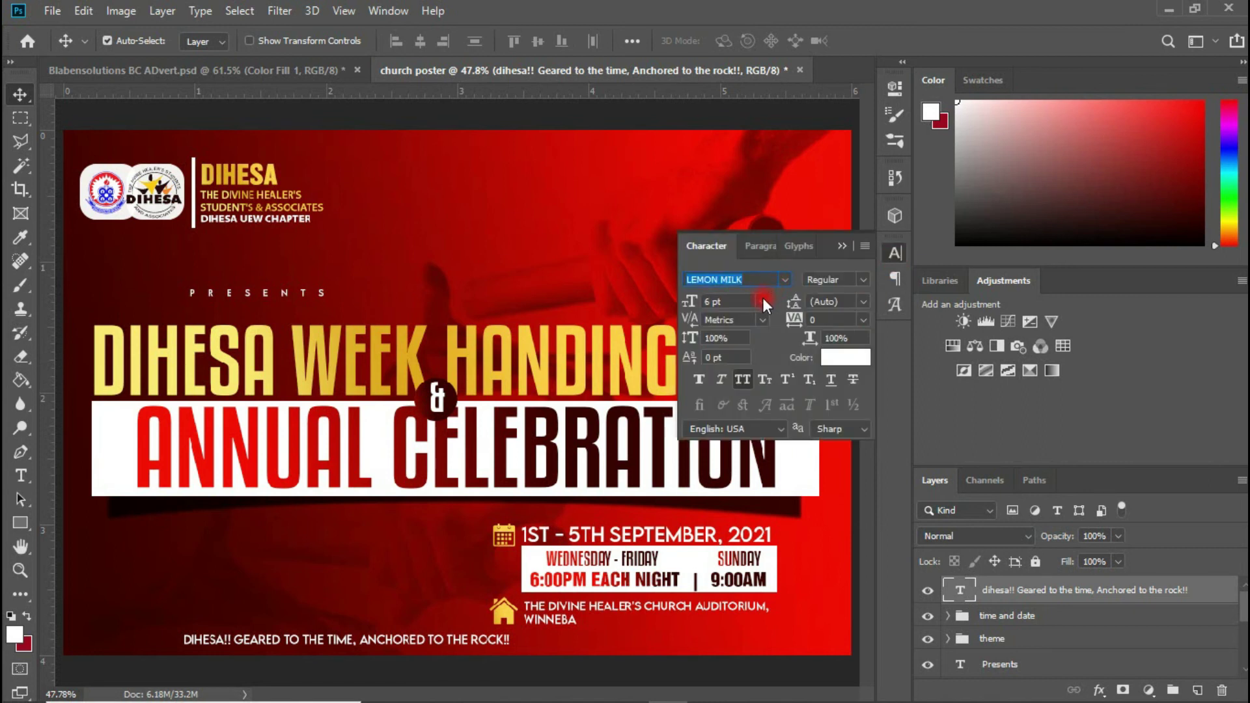
{"action": "left_click", "coordinate": [764, 302]}
{"action": "left_click", "coordinate": [733, 317]}
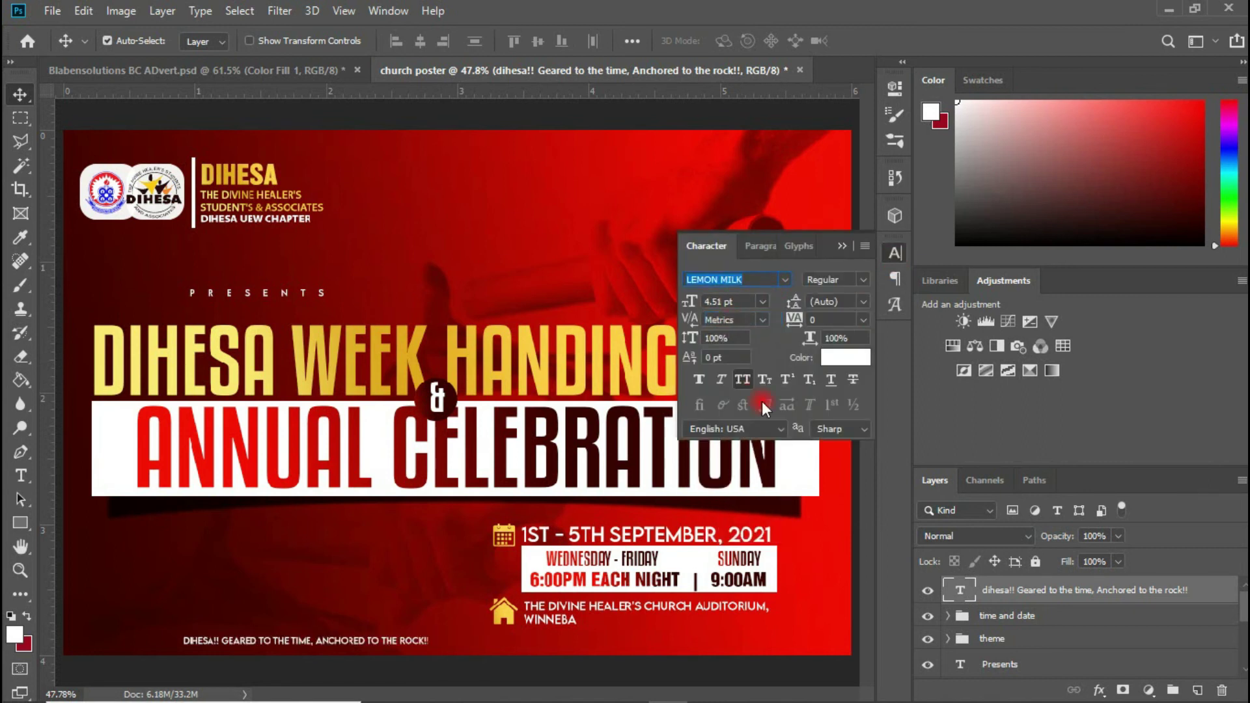
{"action": "mouse_move", "coordinate": [797, 323]}
{"action": "left_mouse_down"}
{"action": "mouse_move", "coordinate": [856, 319]}
{"action": "mouse_move", "coordinate": [821, 324]}
{"action": "left_mouse_up"}
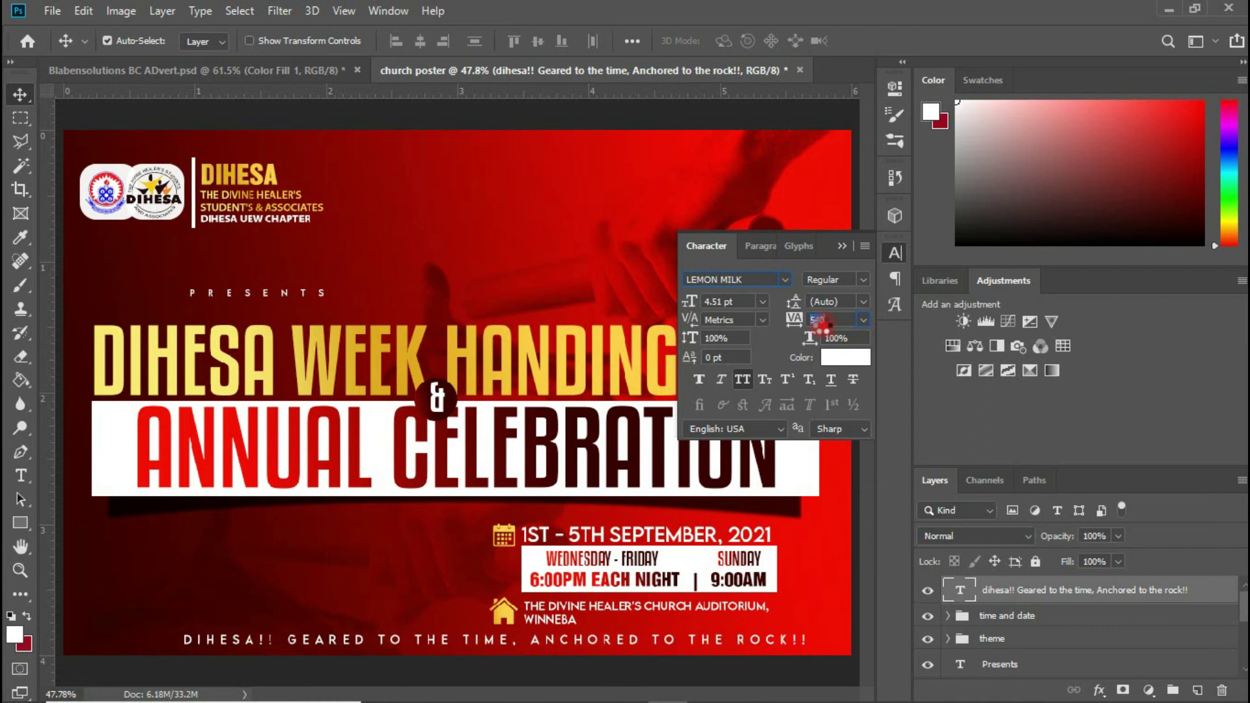
{"action": "left_click", "coordinate": [762, 301]}
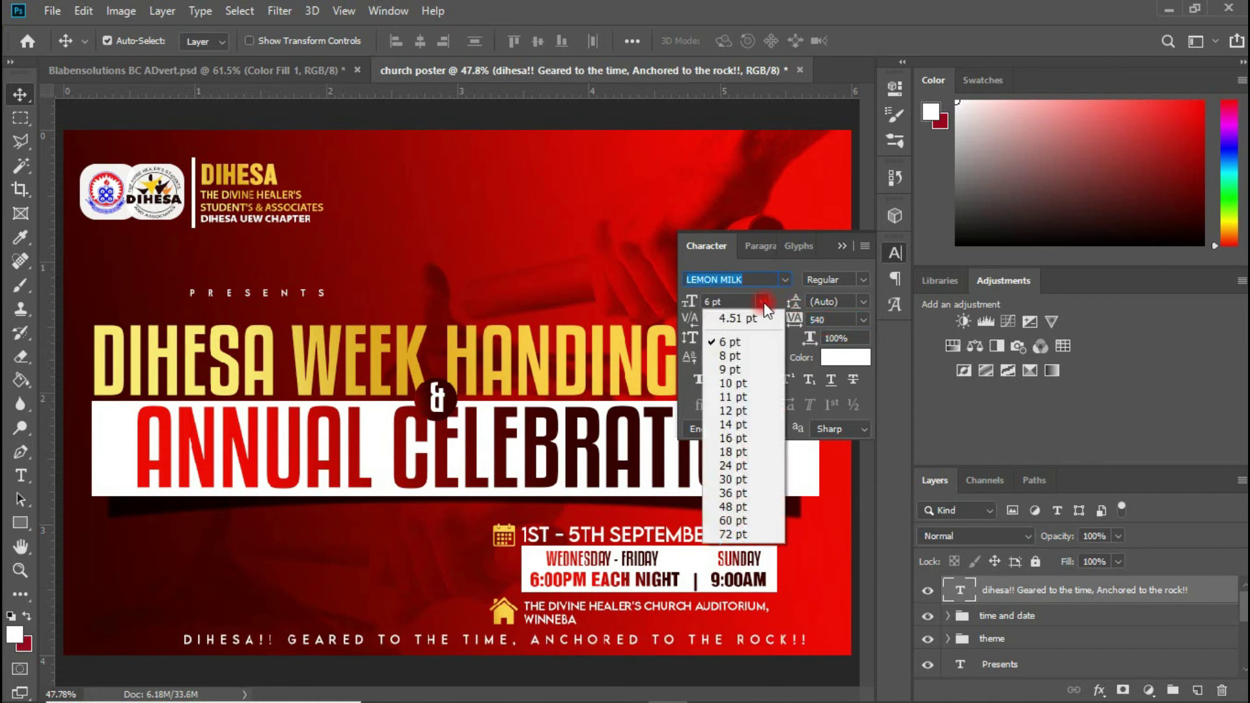
{"action": "left_click", "coordinate": [738, 319]}
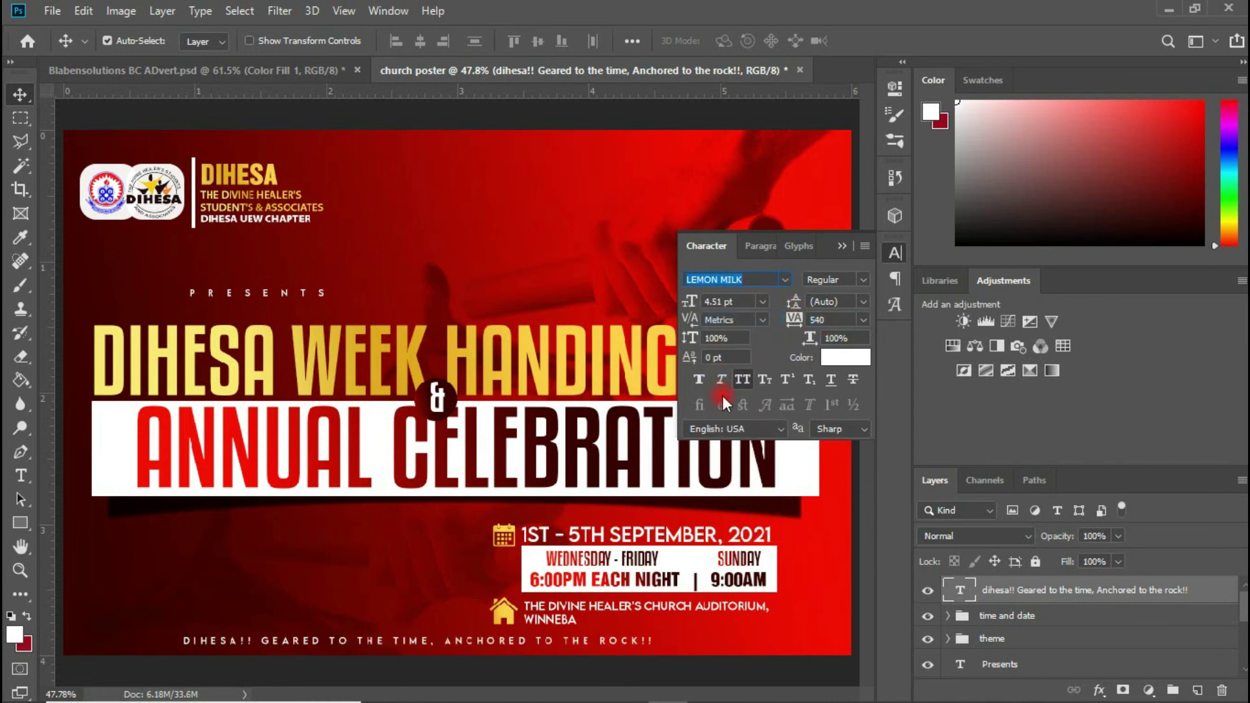
{"action": "left_click_drag", "start_coordinate": [800, 325], "coordinate": [814, 323]}
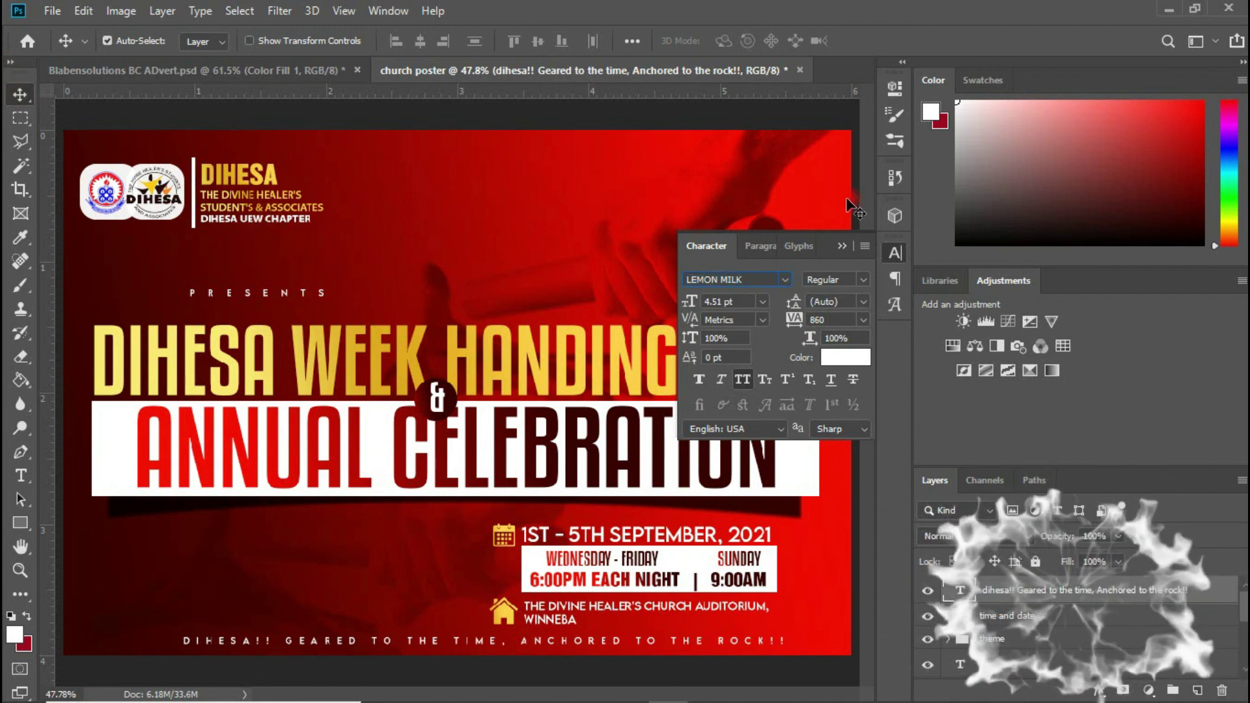
Step: Move the motto text left along the poster's bottom edge to centre it roughly under the white subtitle bar
{"action": "left_click", "coordinate": [842, 246]}
{"action": "key", "text": "shift+Left"}
{"action": "key", "text": "shift+Left"}
{"action": "key", "text": "shift+Left"}
{"action": "key", "text": "shift+Left"}
{"action": "key", "text": "shift+Left"}
{"action": "key", "text": "shift+Left"}
{"action": "key", "text": "shift+Left"}
{"action": "key", "text": "shift+Left"}
{"action": "key", "text": "shift+Left"}
{"action": "key", "text": "shift+Left"}
{"action": "key", "text": "shift+Left"}
{"action": "key", "text": "shift+Left"}
{"action": "key", "text": "shift+Left"}
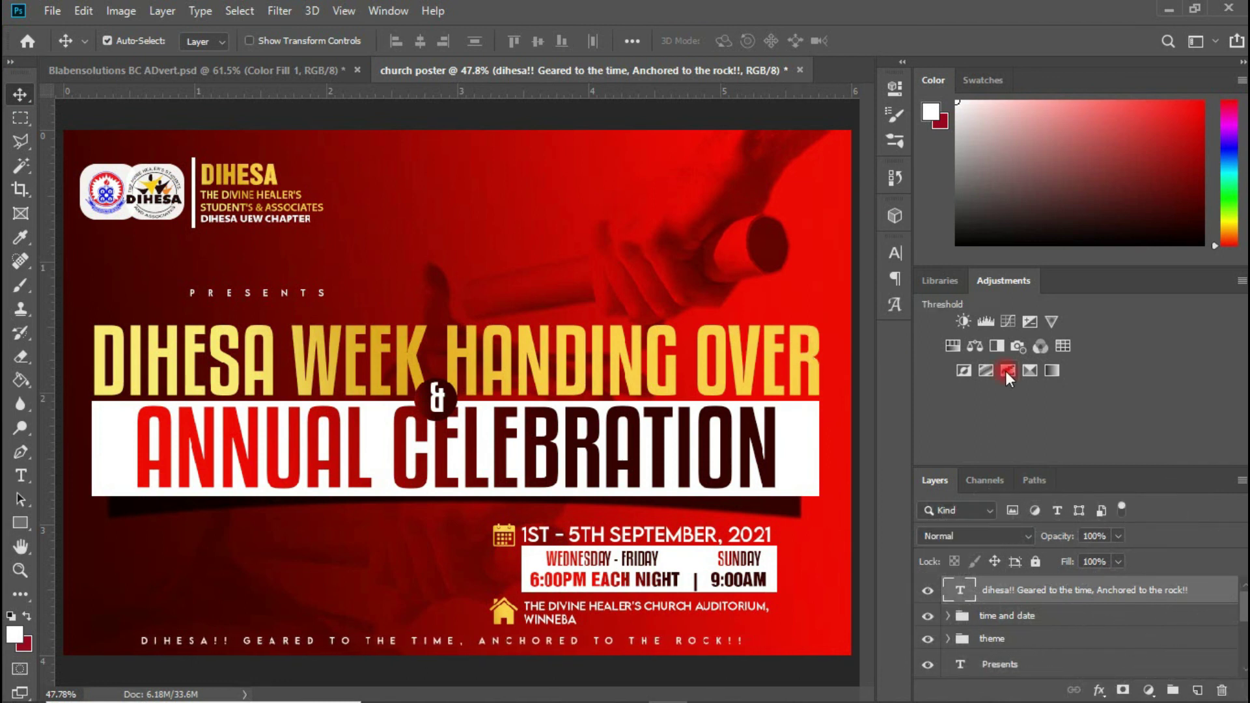
Step: Place the dihesa logo image above the "time and date" group, scale it to about 25% and position it in the poster's lower-left area
{"action": "key", "text": "alt+bracketleft"}
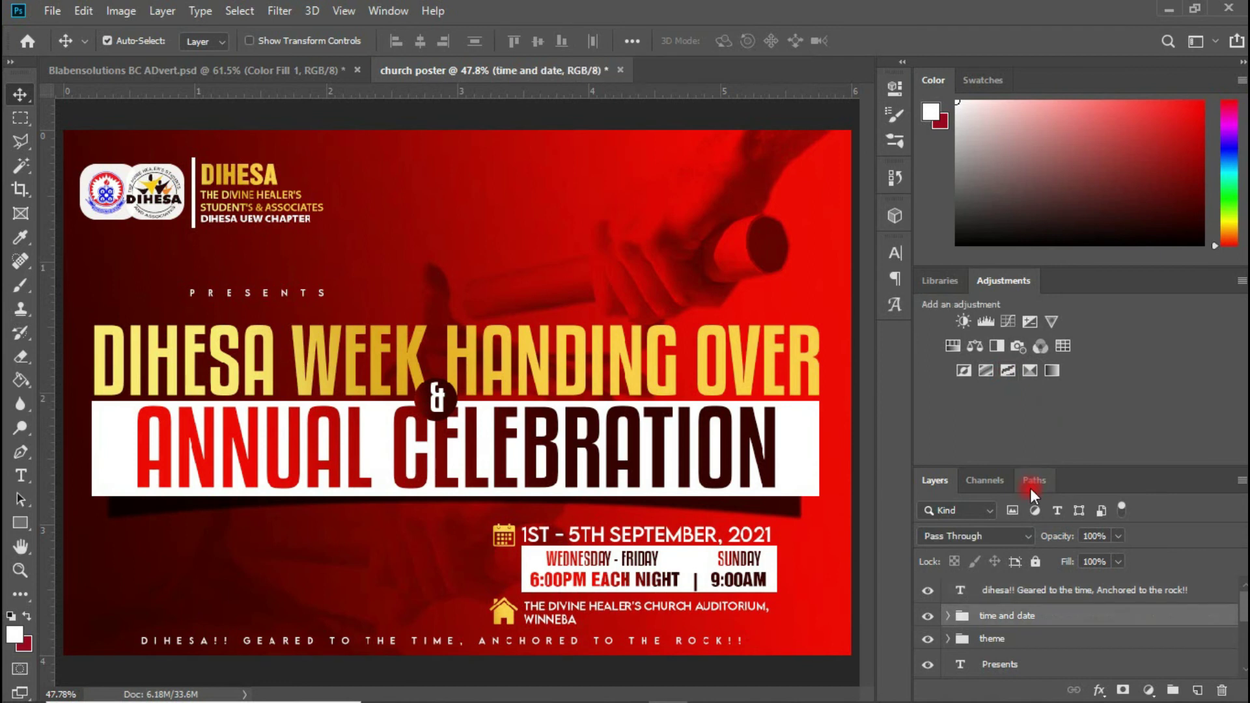
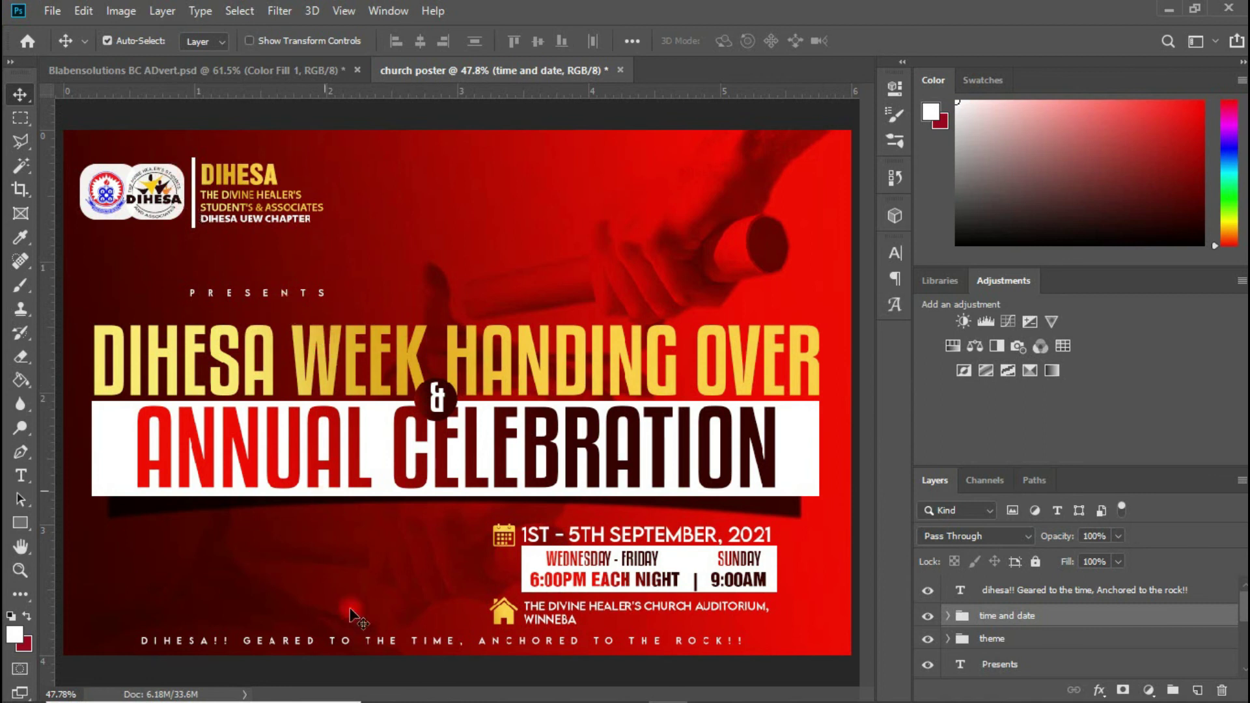
{"action": "mouse_move", "coordinate": [509, 684]}
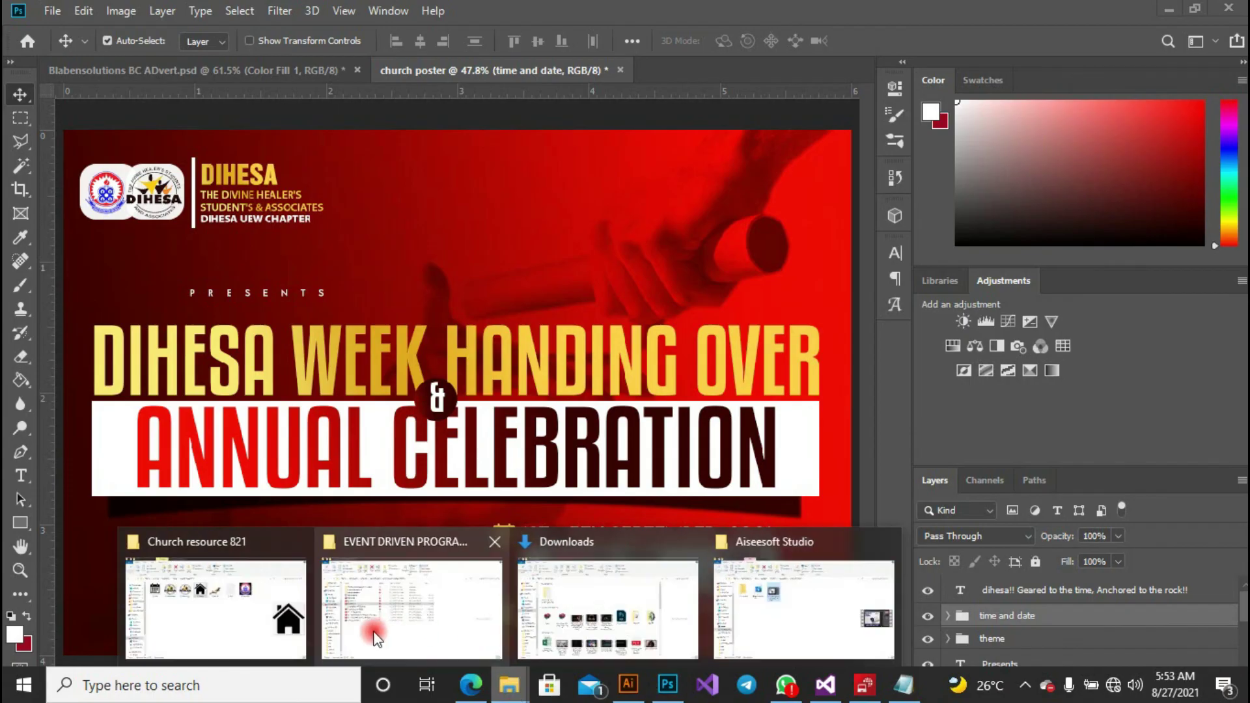
{"action": "left_click", "coordinate": [252, 594]}
{"action": "left_click", "coordinate": [415, 221]}
{"action": "left_click_drag", "start_coordinate": [429, 472], "coordinate": [248, 535]}
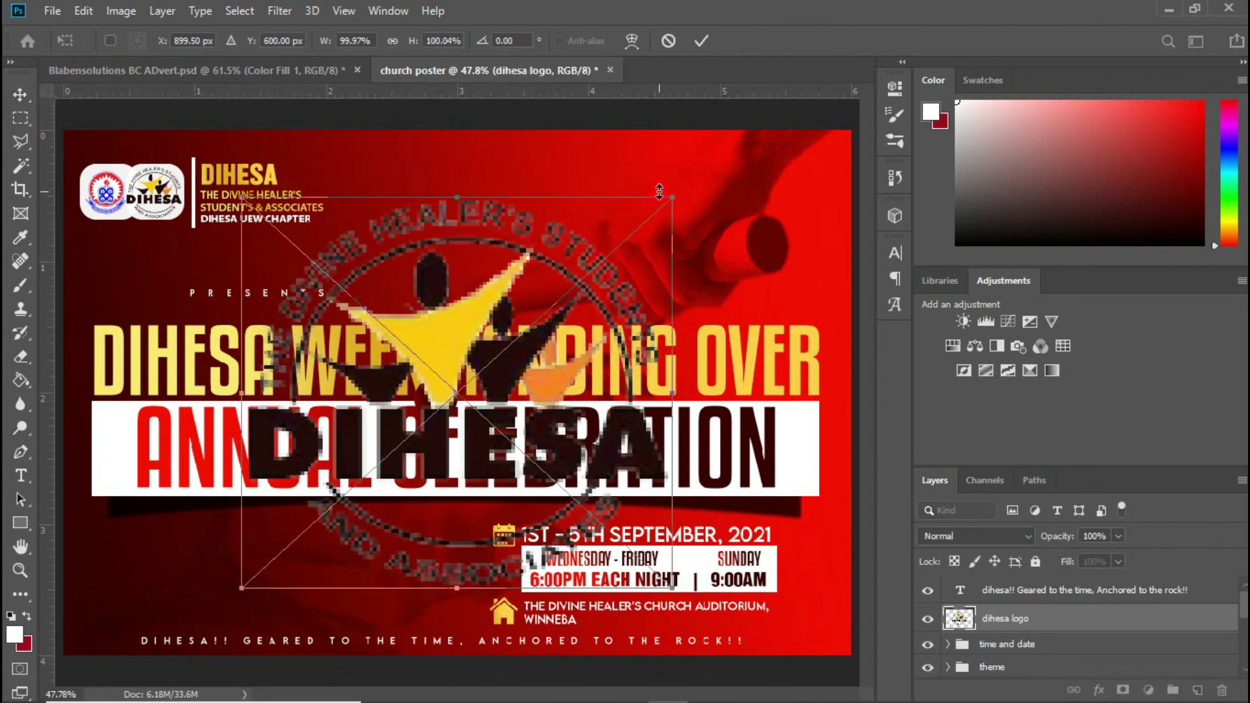
{"action": "left_click_drag", "start_coordinate": [671, 198], "coordinate": [512, 288]}
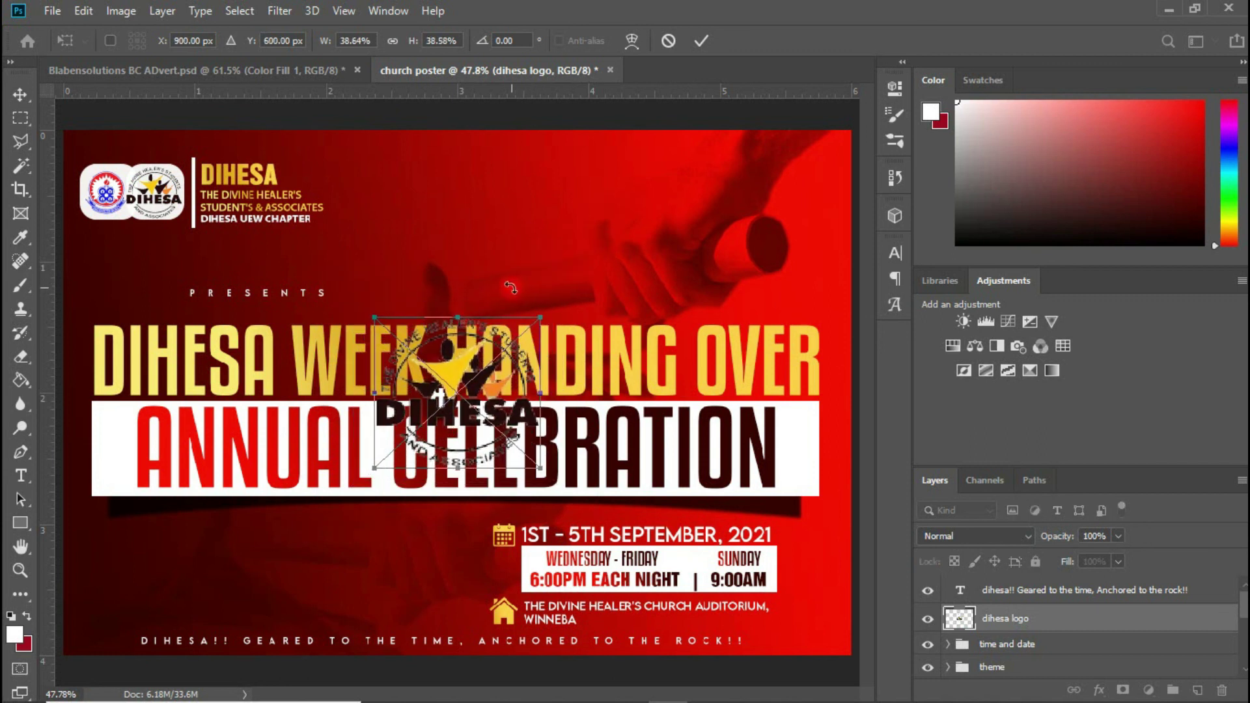
{"action": "left_click_drag", "start_coordinate": [451, 387], "coordinate": [266, 560]}
{"action": "left_click_drag", "start_coordinate": [350, 496], "coordinate": [325, 522]}
{"action": "left_click_drag", "start_coordinate": [279, 562], "coordinate": [276, 559]}
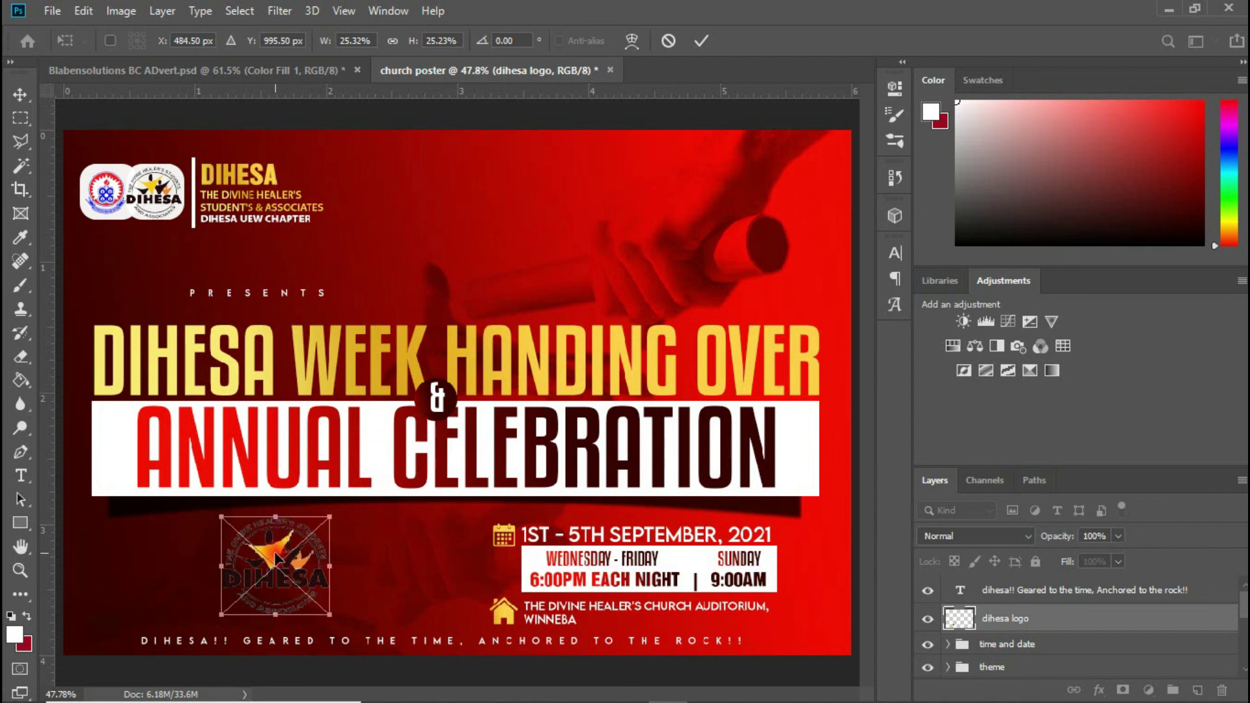
{"action": "key", "text": "Return"}
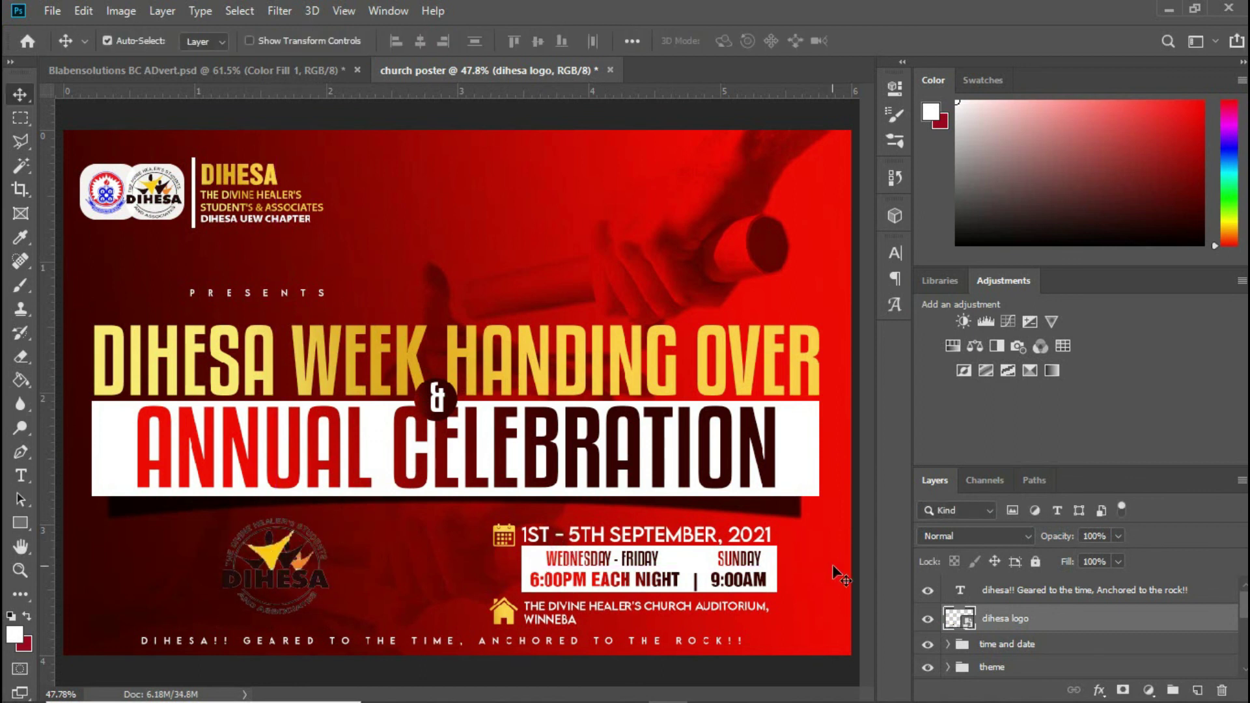
Step: Paste the copied layer style onto the lower dihesa logo and change its gradient overlay to the Gold 9 preset
{"action": "right_click", "coordinate": [1019, 619]}
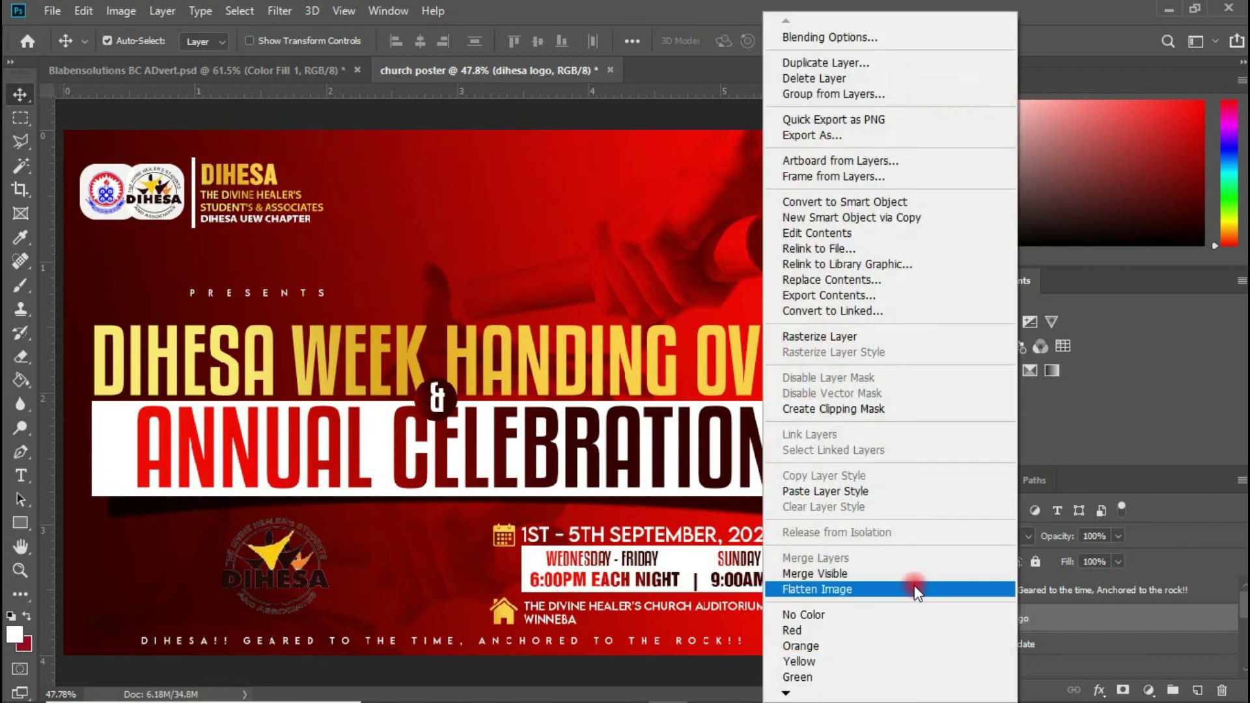
{"action": "left_click", "coordinate": [899, 486]}
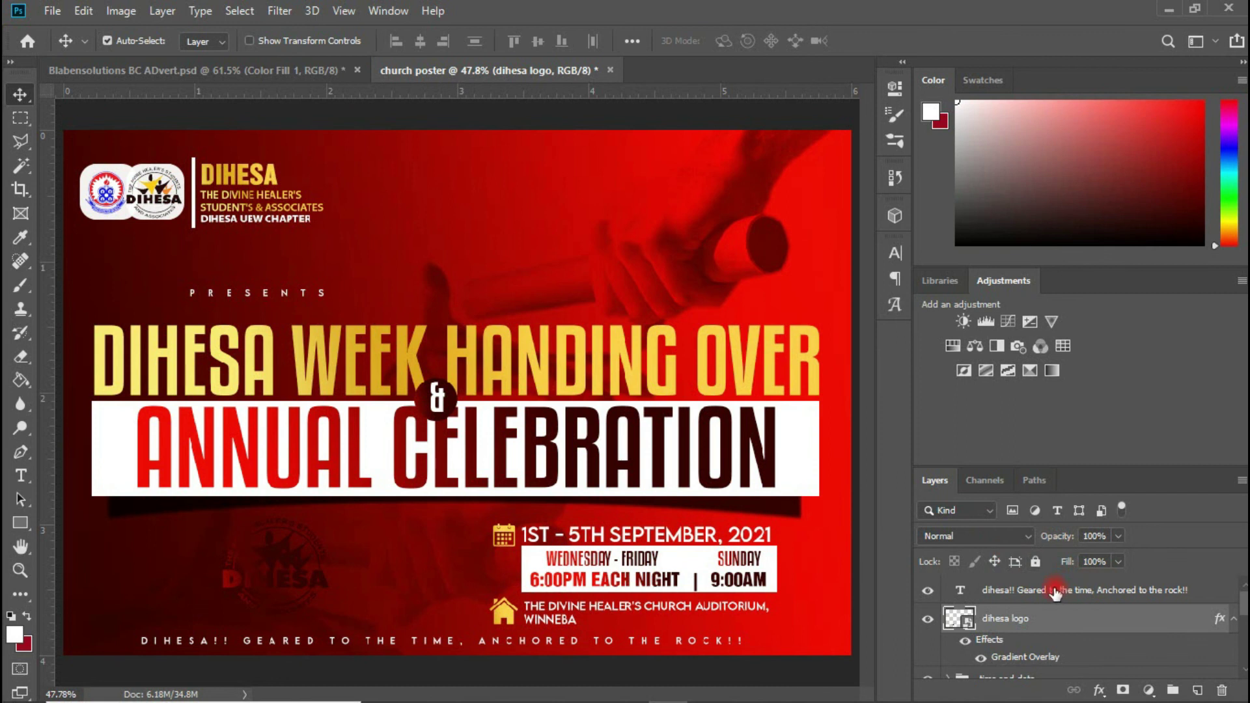
{"action": "mouse_move", "coordinate": [1244, 603]}
{"action": "left_mouse_down"}
{"action": "mouse_move", "coordinate": [1245, 623]}
{"action": "mouse_move", "coordinate": [1244, 584]}
{"action": "left_mouse_up"}
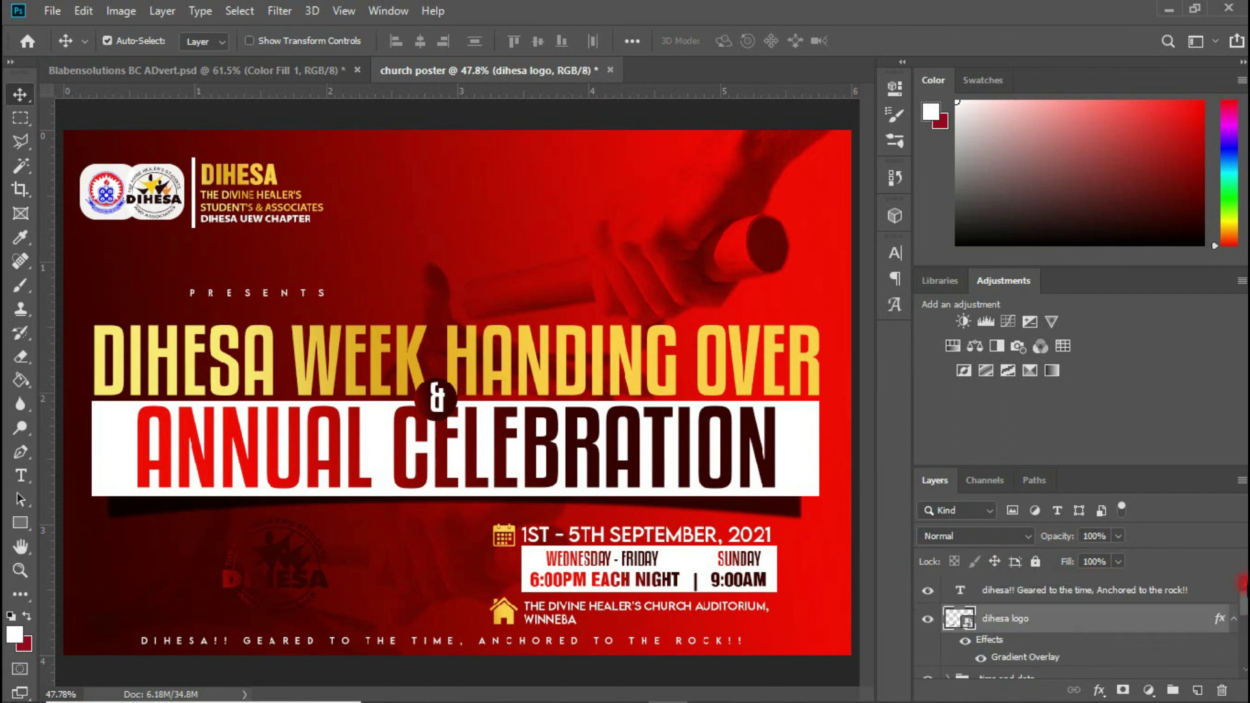
{"action": "double_click", "coordinate": [1017, 658]}
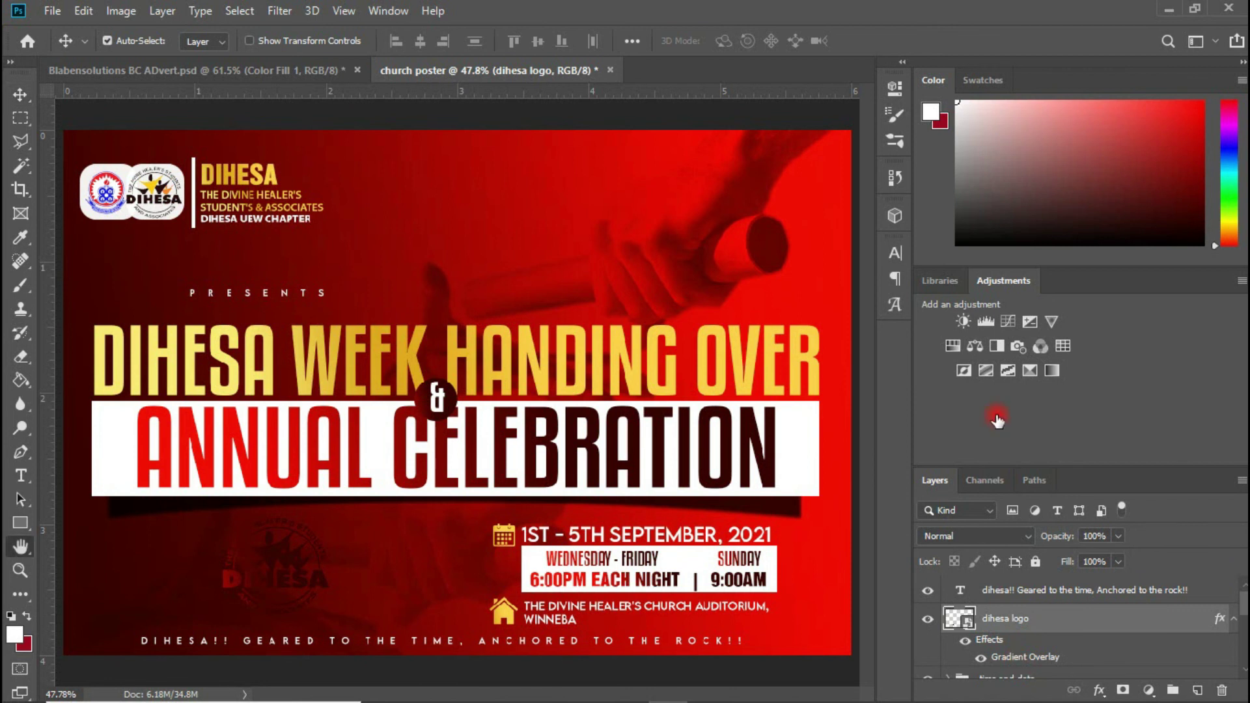
{"action": "left_click", "coordinate": [846, 127]}
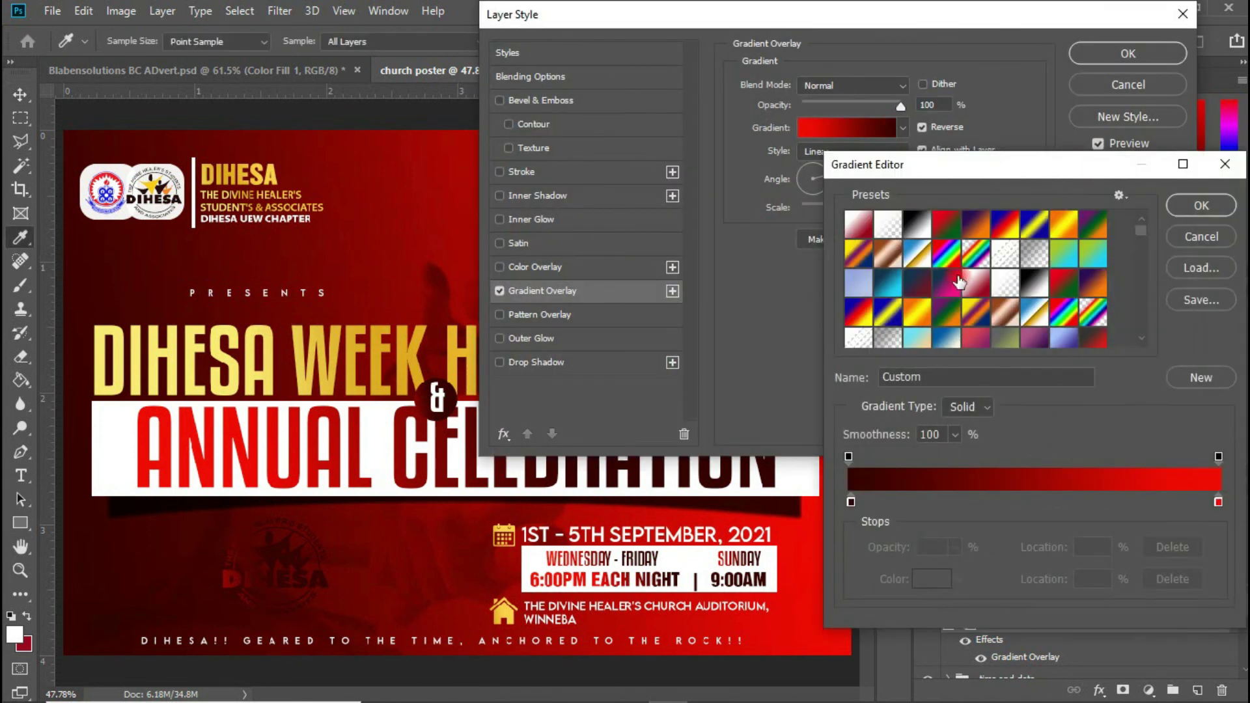
{"action": "left_click_drag", "start_coordinate": [1141, 242], "coordinate": [1137, 333]}
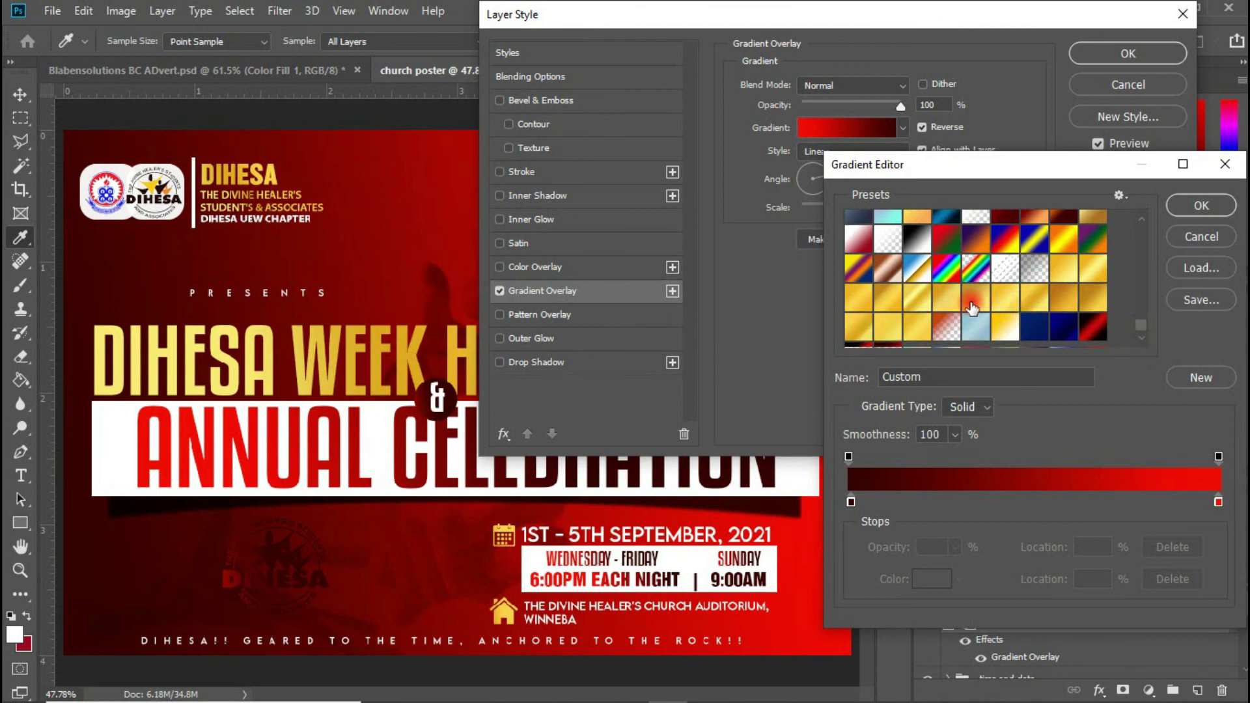
{"action": "left_click", "coordinate": [1036, 304]}
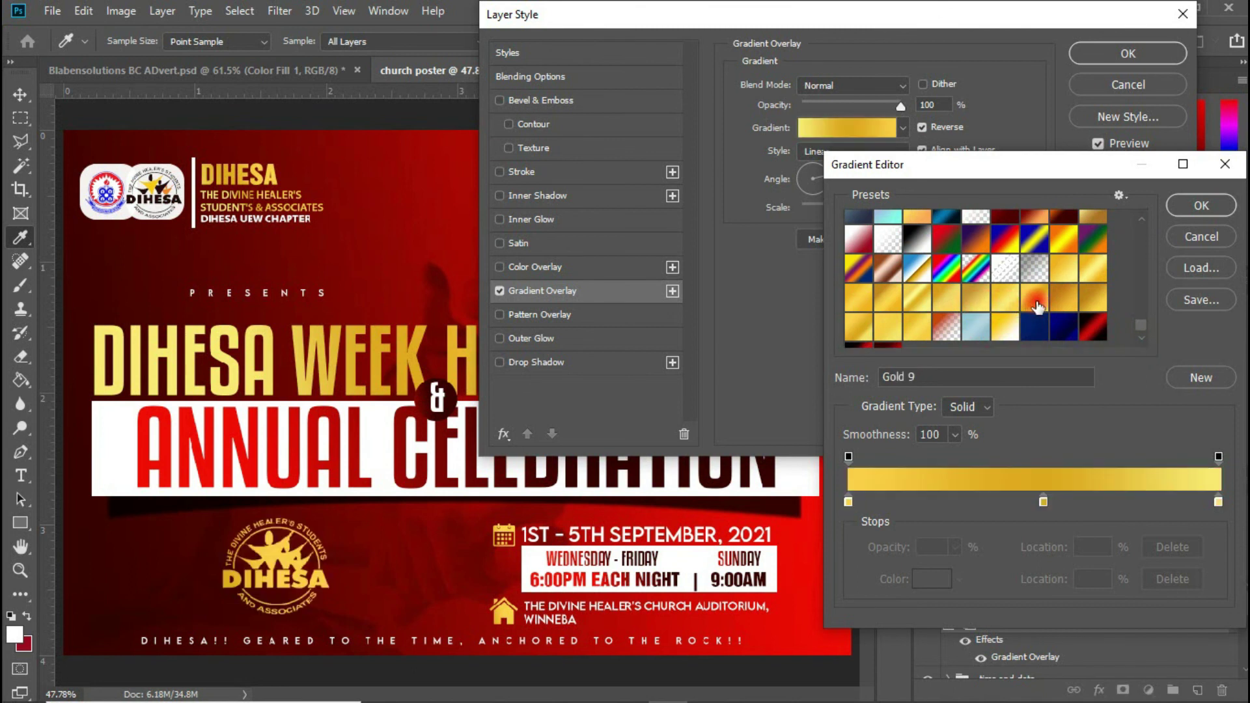
{"action": "left_click", "coordinate": [1195, 206]}
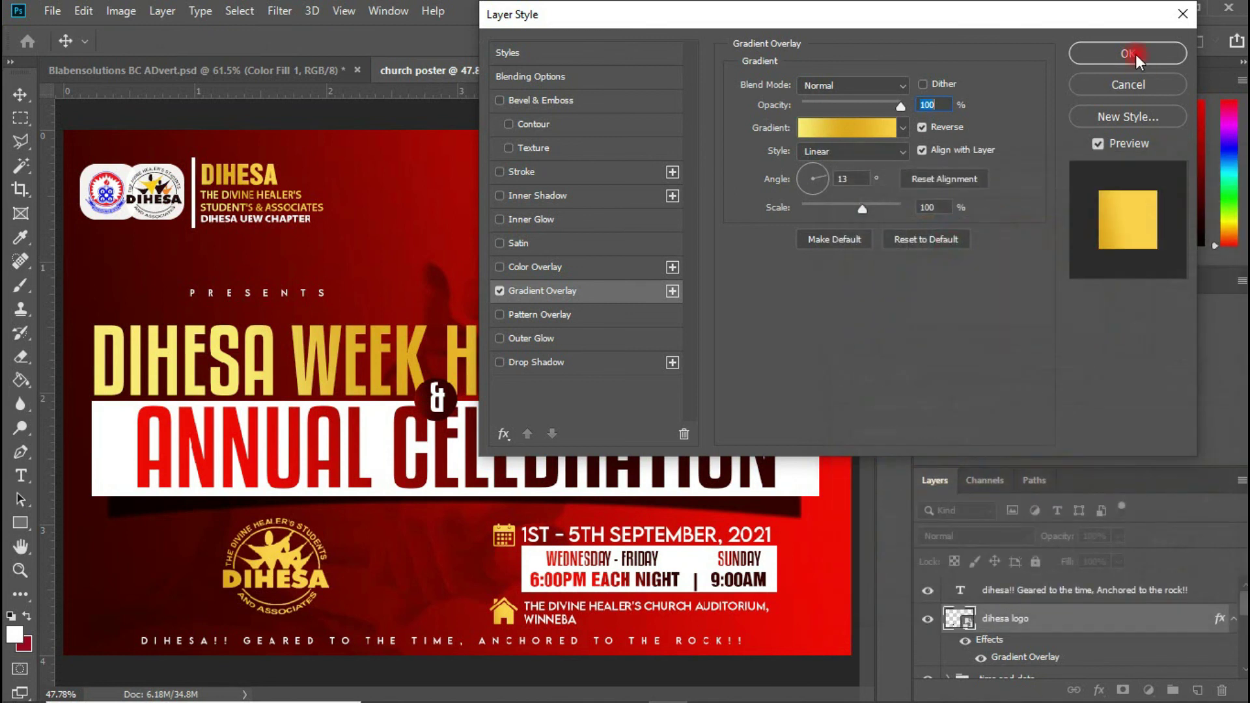
{"action": "left_click", "coordinate": [1114, 40]}
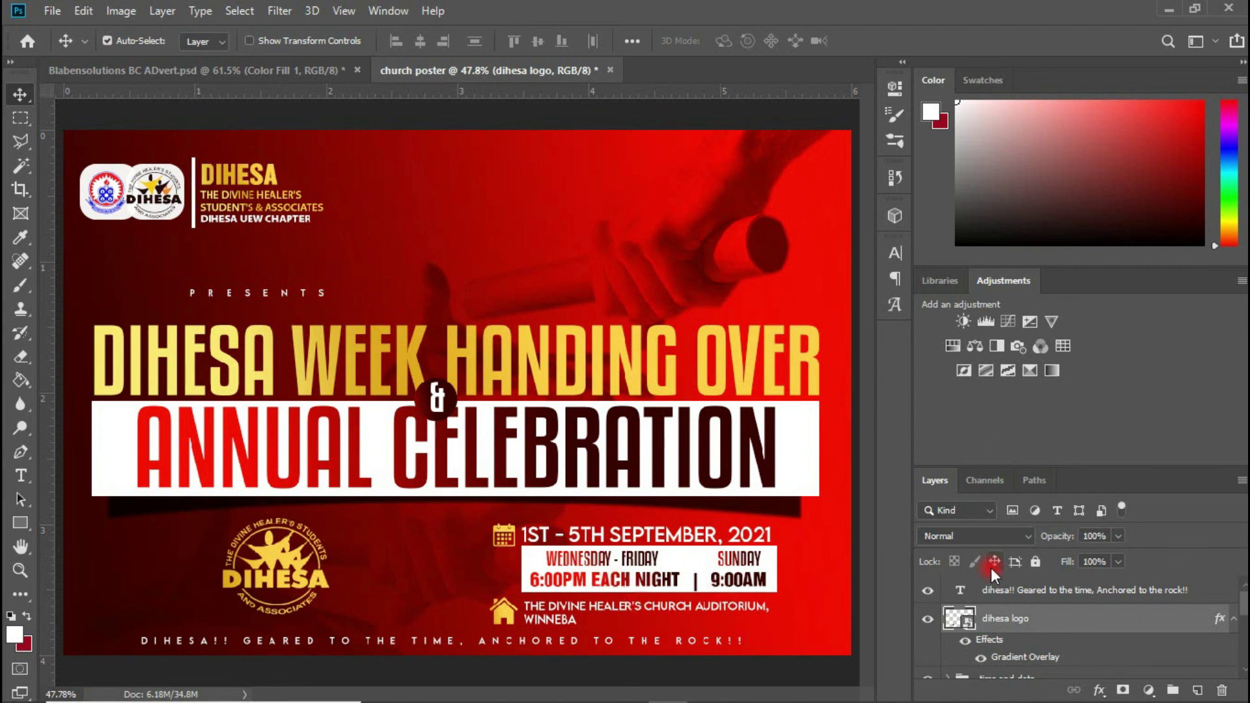
Step: Add a drop shadow to the "time and date" group with a distance of 11 px
{"action": "left_click_drag", "start_coordinate": [1245, 601], "coordinate": [1245, 620]}
{"action": "left_click", "coordinate": [1026, 612]}
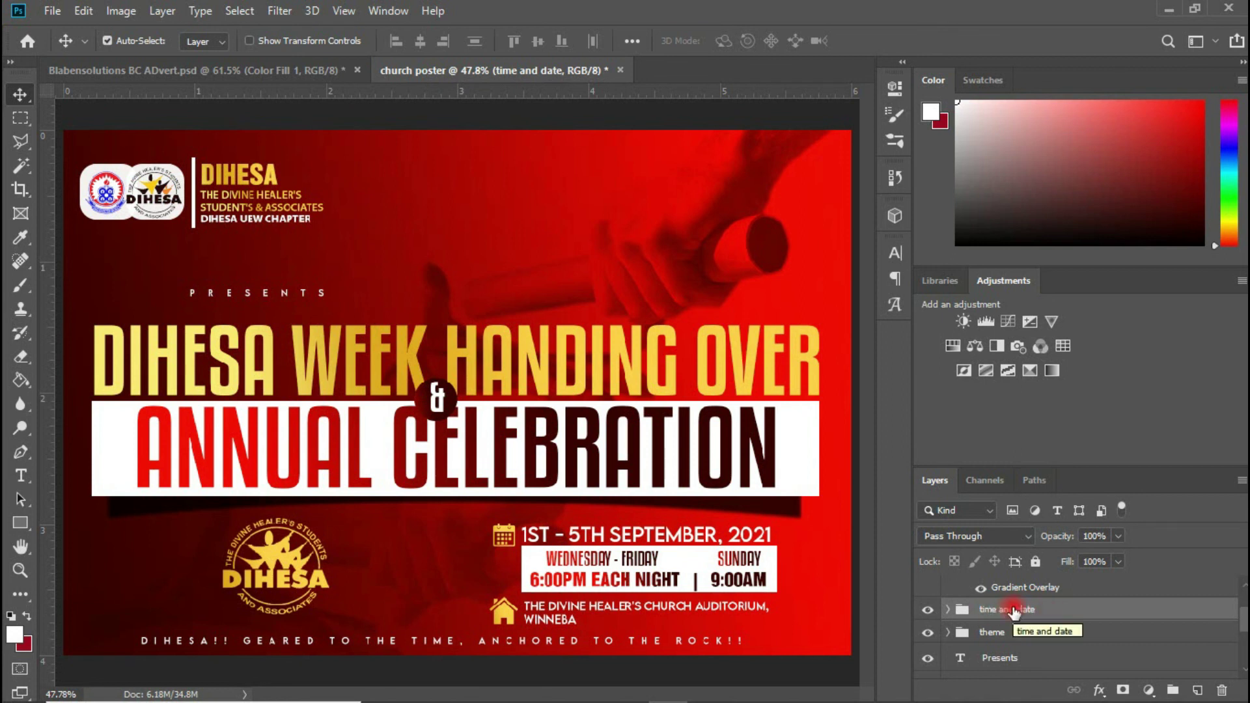
{"action": "left_click", "coordinate": [1102, 692]}
{"action": "left_click", "coordinate": [1115, 679]}
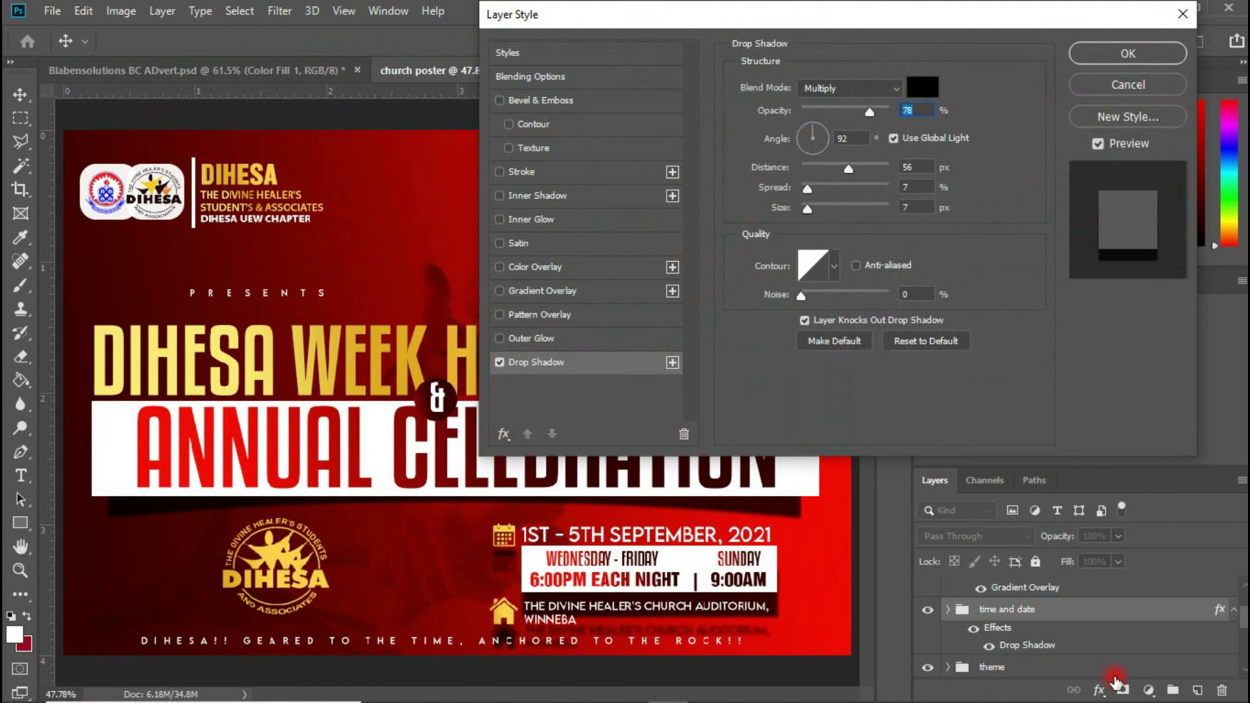
{"action": "left_click_drag", "start_coordinate": [850, 168], "coordinate": [813, 170]}
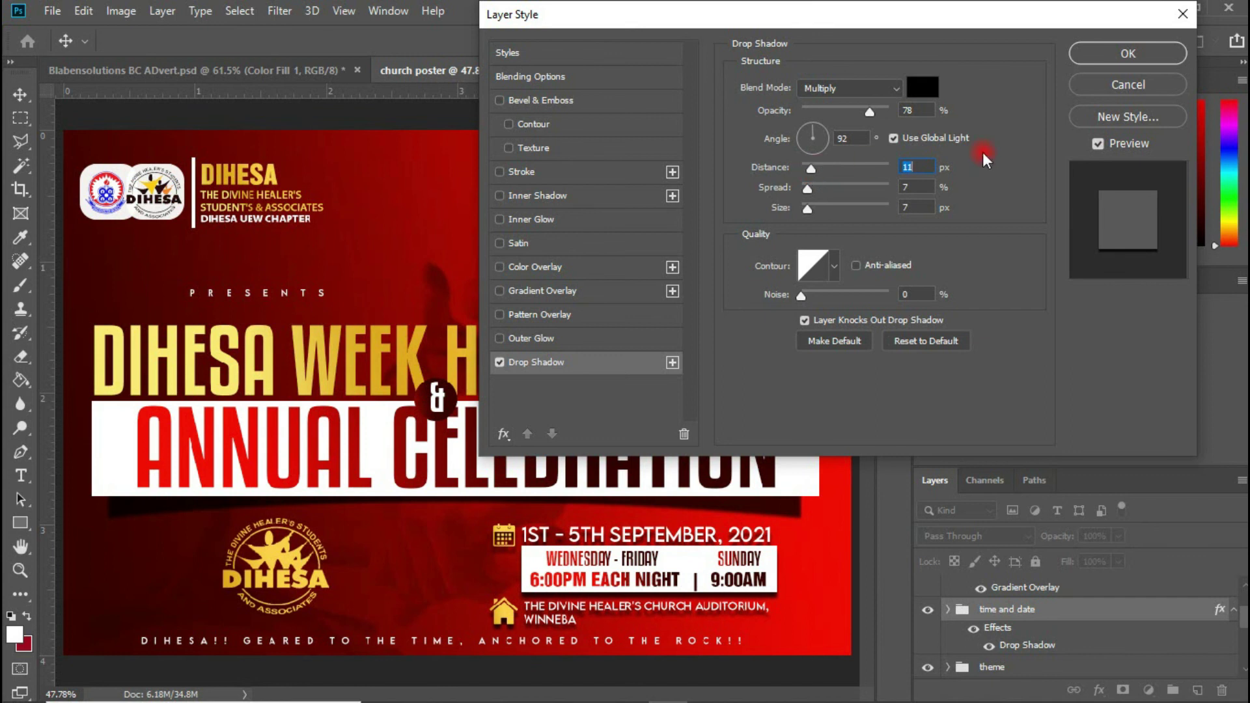
{"action": "left_click", "coordinate": [1119, 57]}
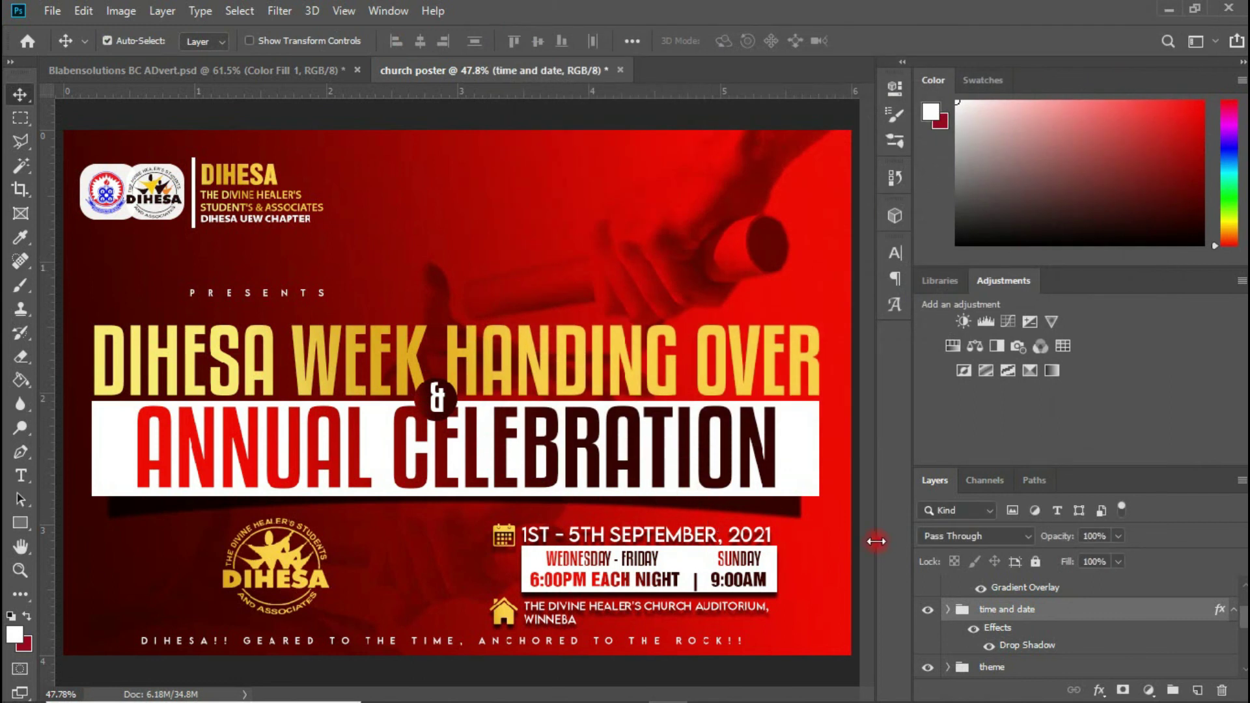
Step: Move the "time and date" group slightly left on the poster, closer to the gold logo
{"action": "key", "text": "shift+Left"}
{"action": "key", "text": "shift+Left"}
{"action": "key", "text": "shift+Left"}
{"action": "key", "text": "shift+Left"}
{"action": "key", "text": "shift+Left"}
{"action": "key", "text": "shift+Left"}
{"action": "key", "text": "shift+Left"}
{"action": "key", "text": "shift+Left"}
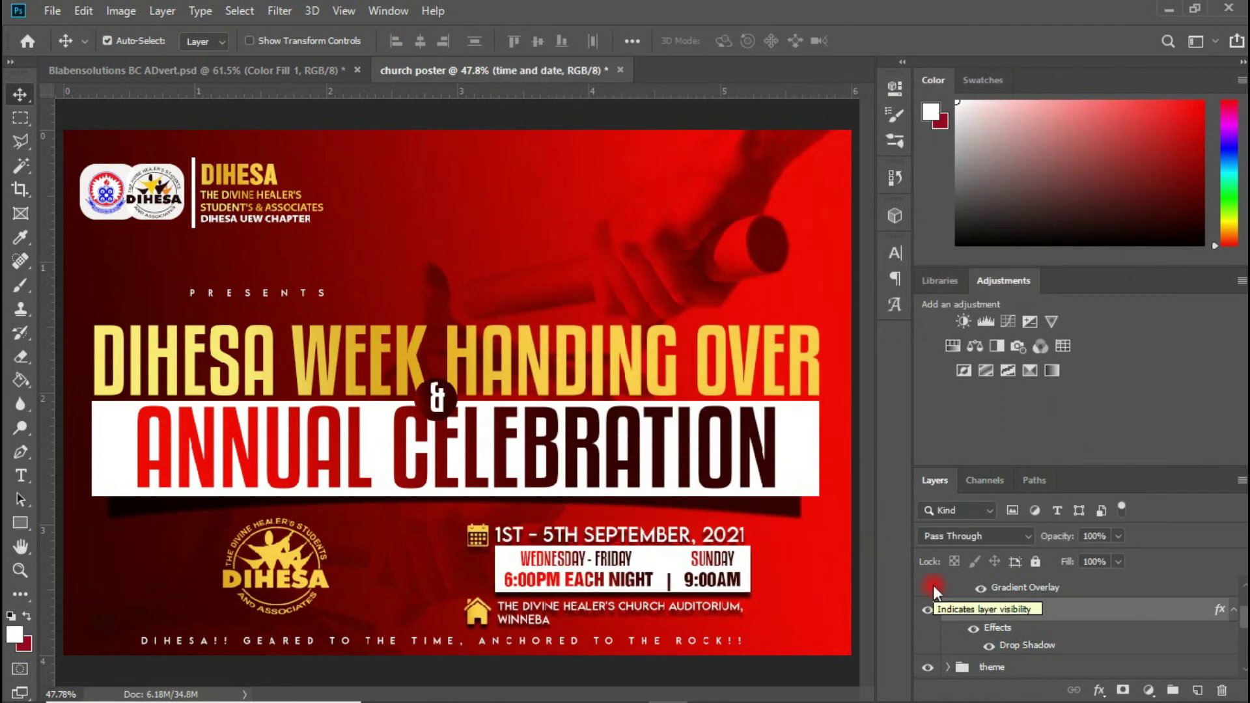
{"action": "key", "text": "Left"}
{"action": "key", "text": "Left"}
{"action": "key", "text": "Left"}
{"action": "key", "text": "Left"}
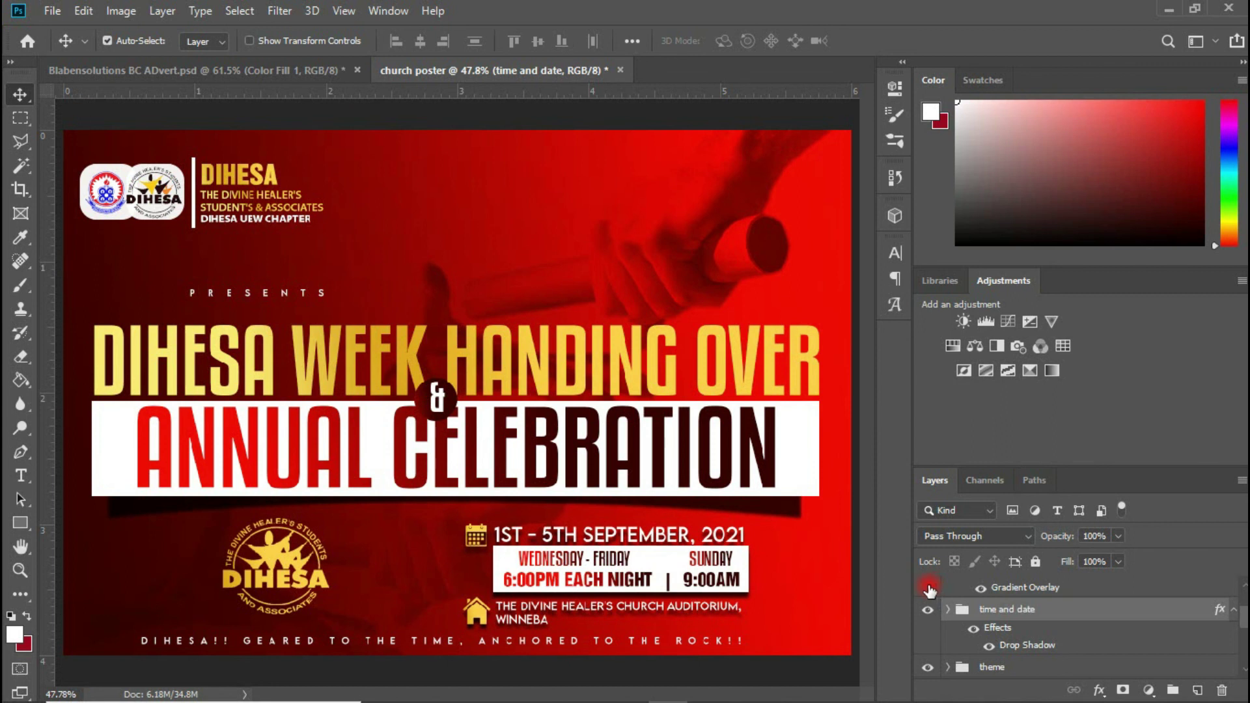
Step: Draw a thin vertical rectangle about 6 × 254 px as a divider between the gold logo and the date details
{"action": "left_click", "coordinate": [21, 519]}
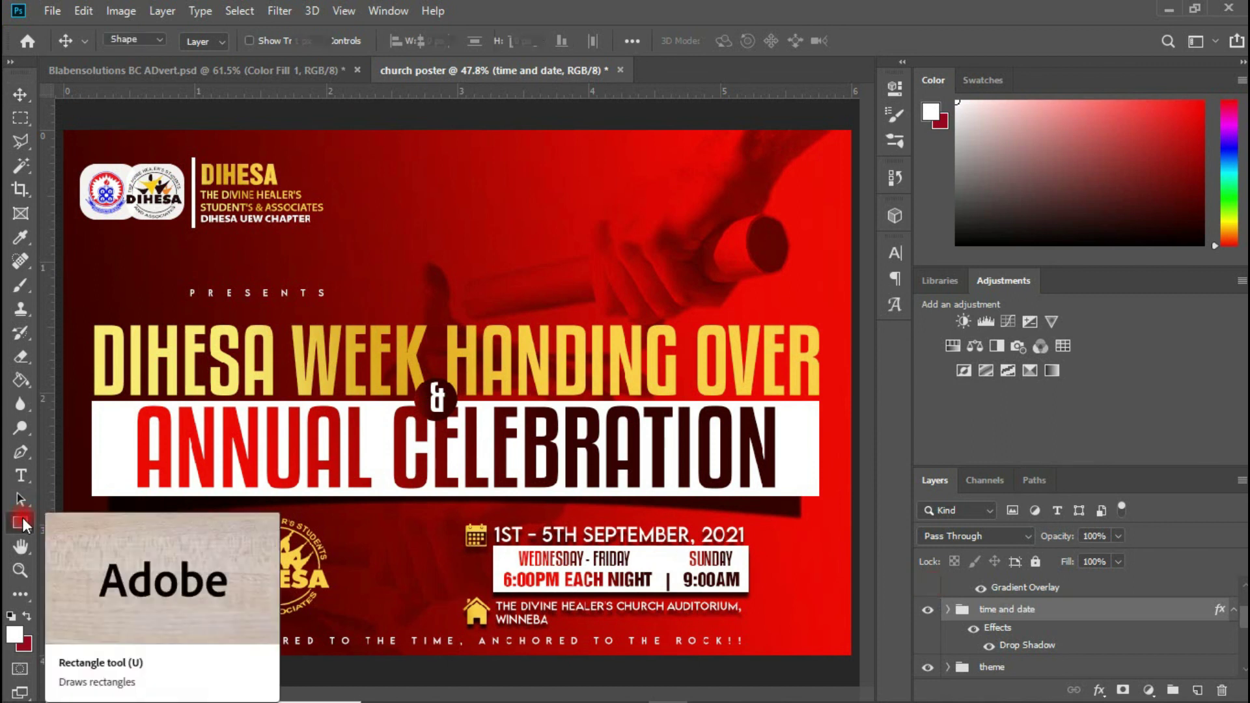
{"action": "left_click_drag", "start_coordinate": [418, 508], "coordinate": [419, 620]}
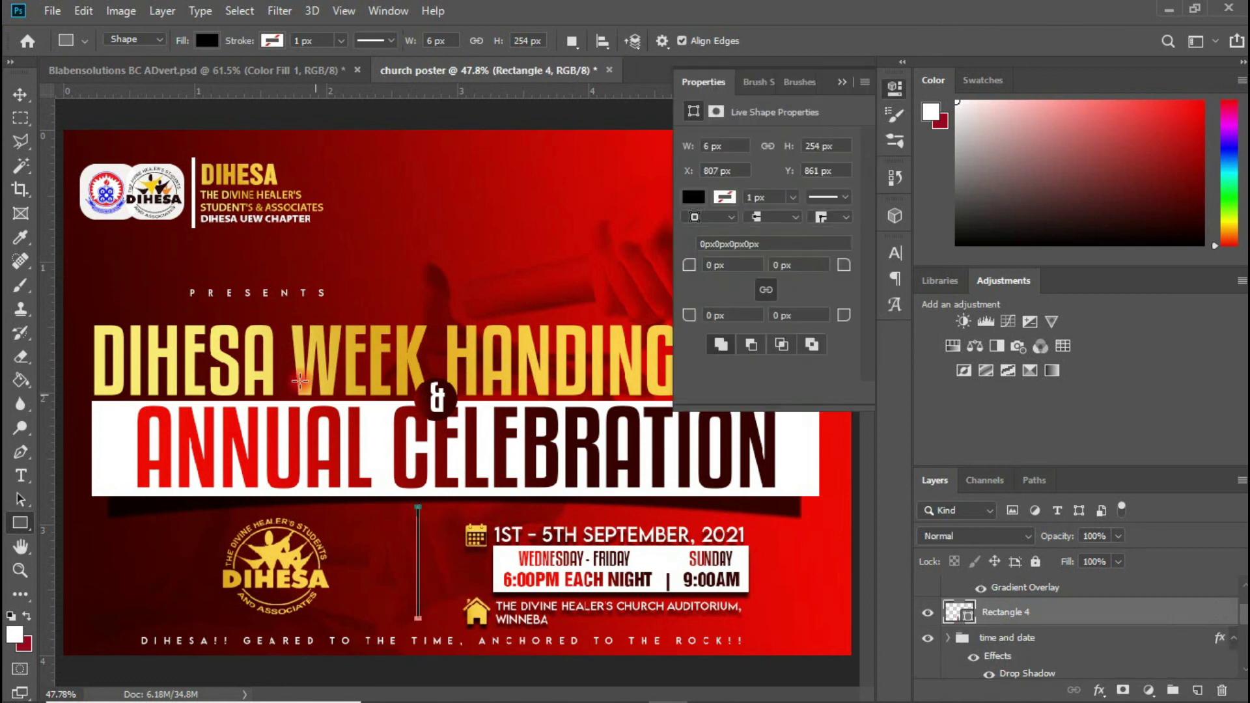
{"action": "left_click", "coordinate": [20, 94]}
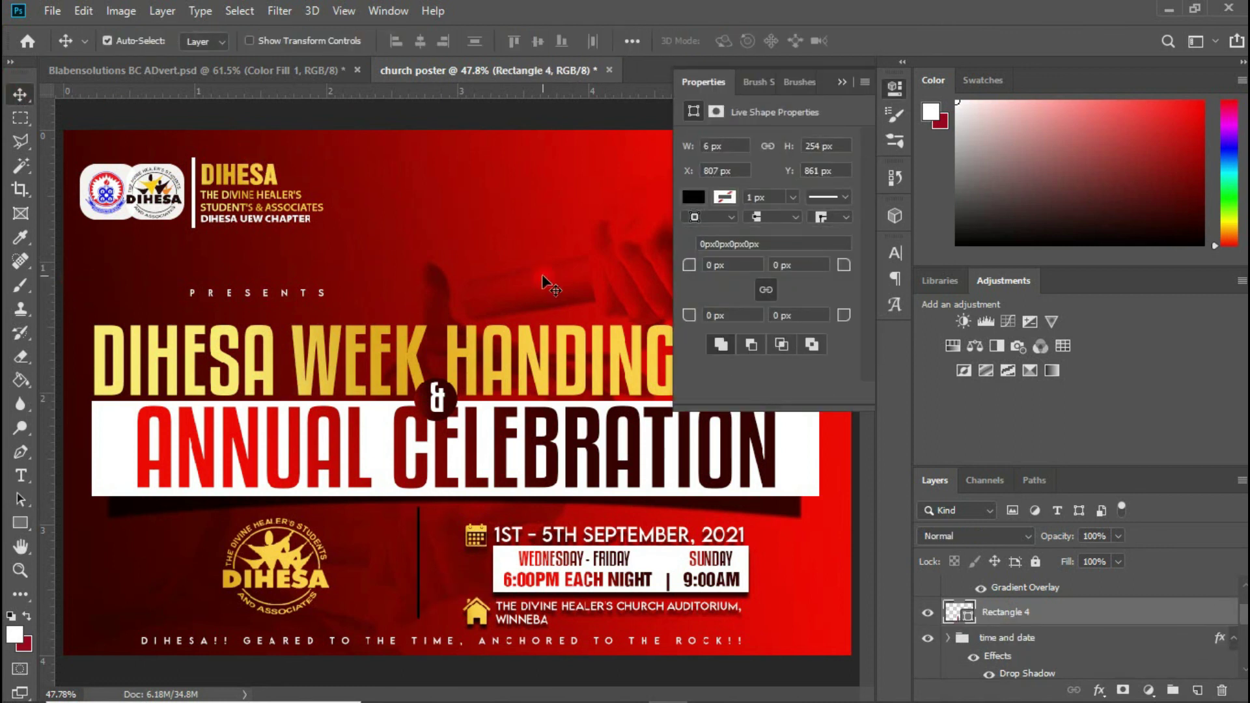
Step: Copy the gold logo's layer style and paste it onto the vertical divider rectangle
{"action": "right_click", "coordinate": [1030, 610]}
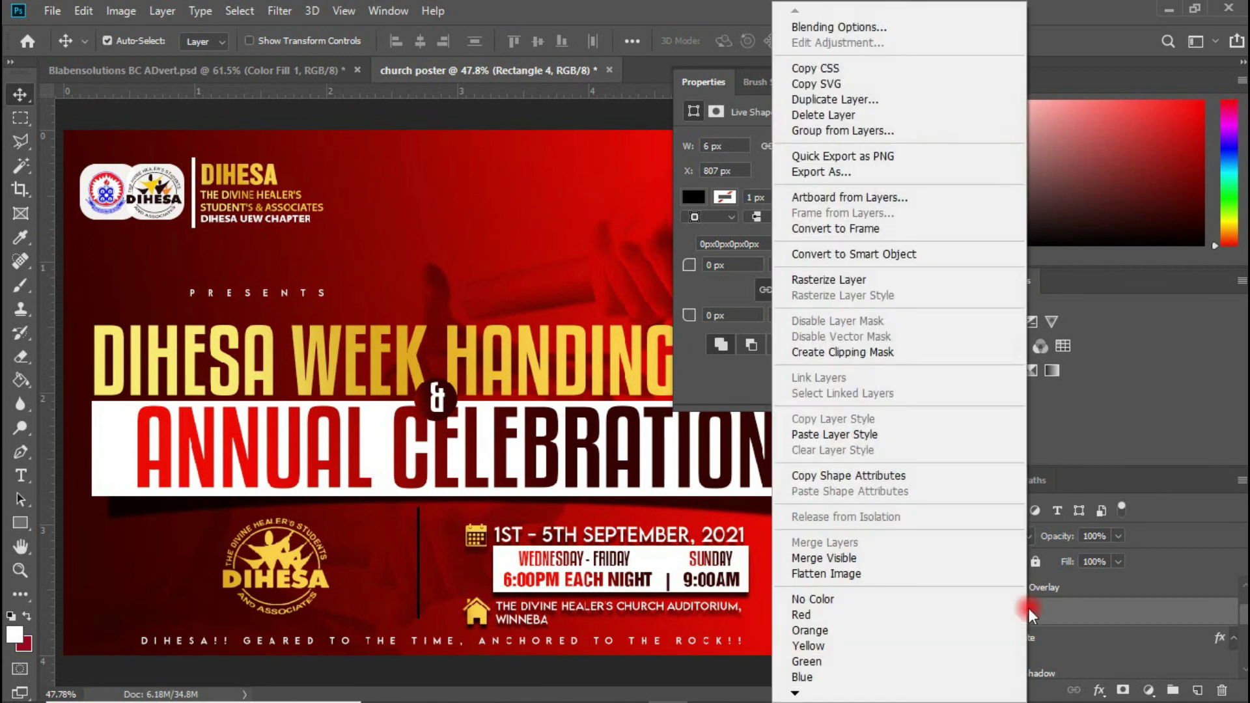
{"action": "left_click", "coordinate": [275, 552]}
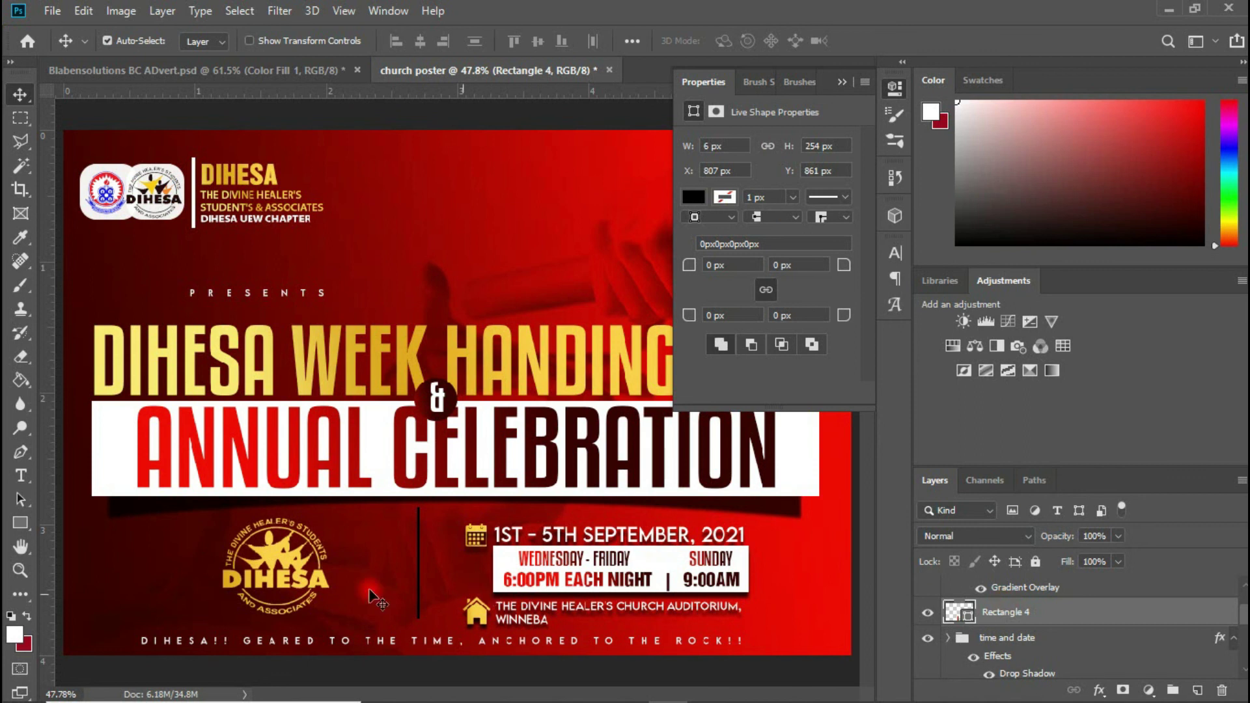
{"action": "left_click", "coordinate": [277, 555]}
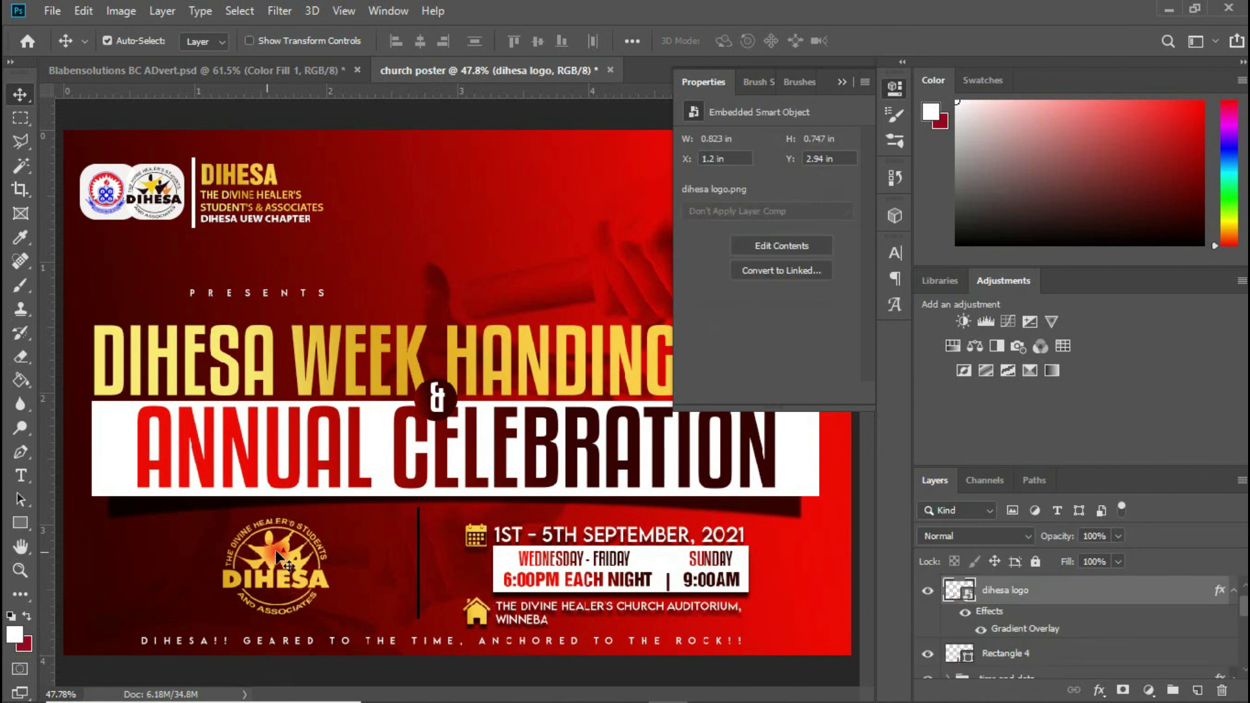
{"action": "right_click", "coordinate": [1018, 598]}
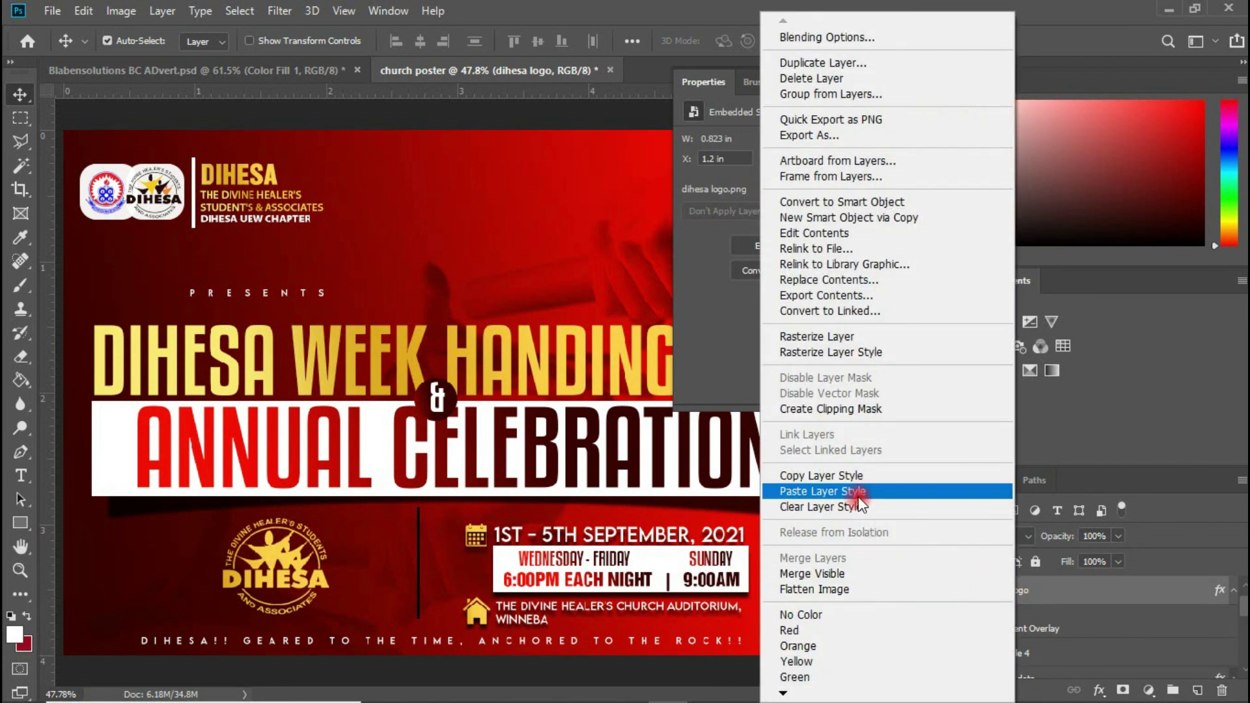
{"action": "left_click", "coordinate": [858, 491]}
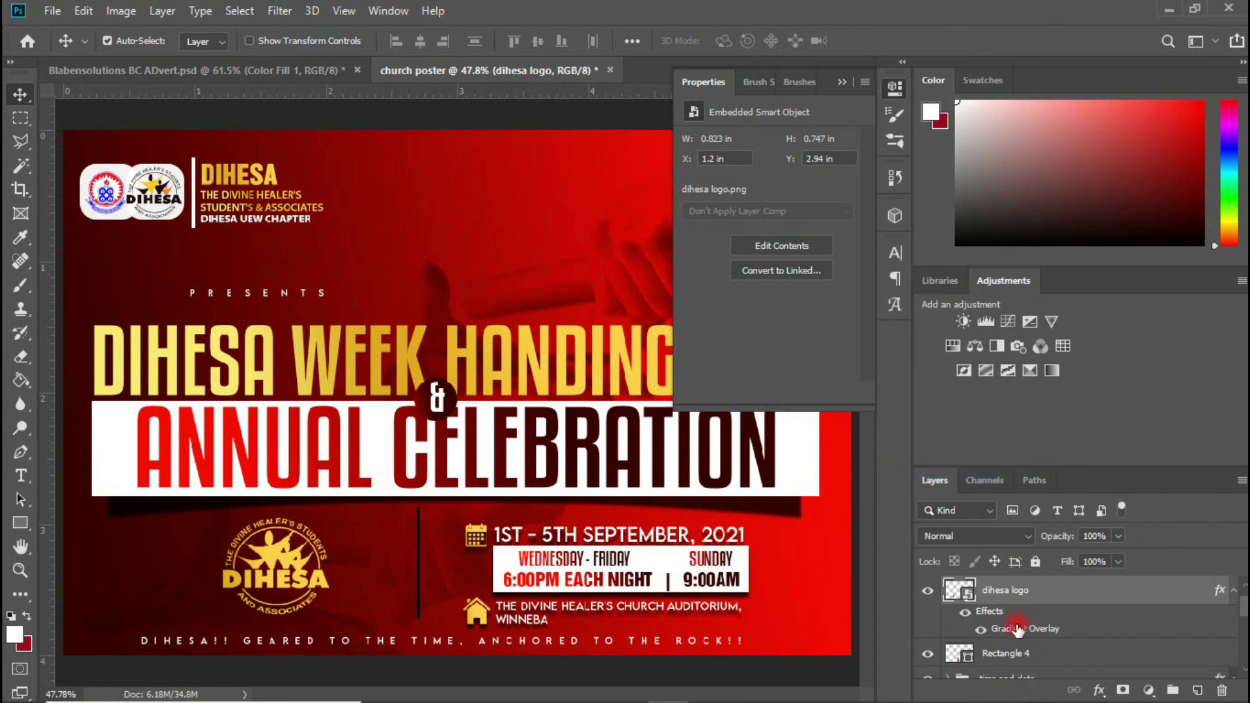
{"action": "left_click", "coordinate": [966, 658]}
{"action": "right_click", "coordinate": [994, 653]}
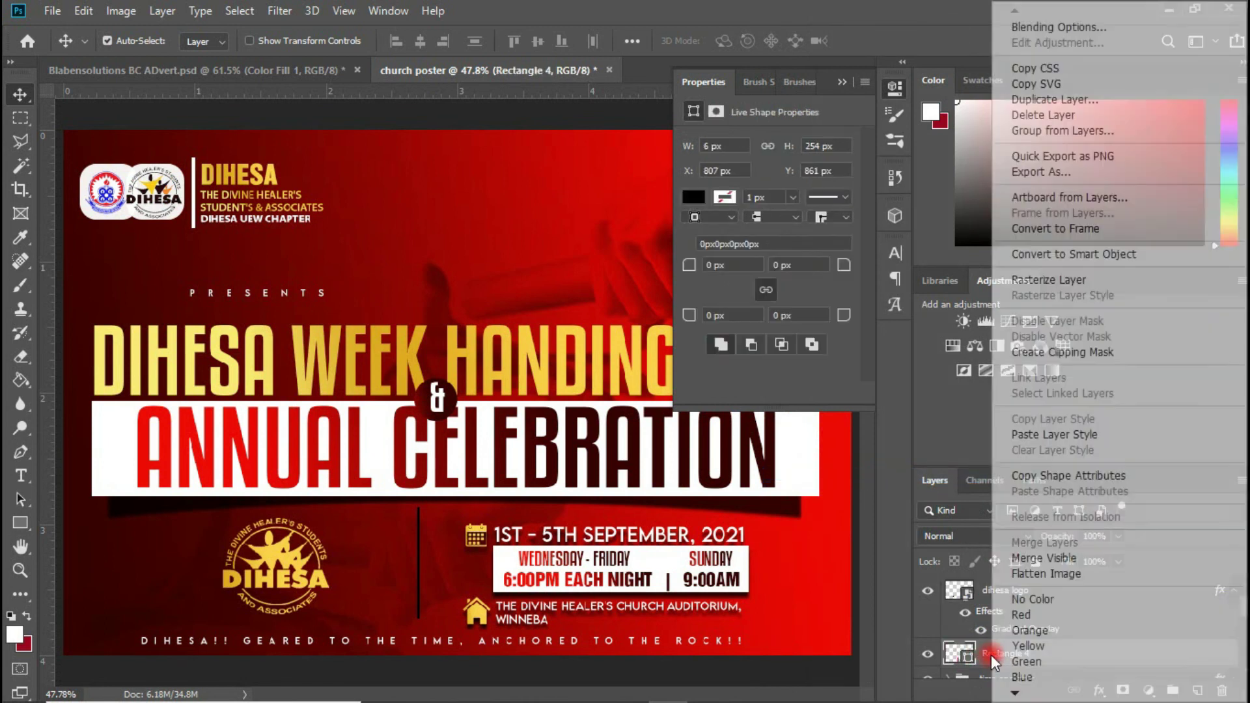
{"action": "left_click", "coordinate": [1035, 435]}
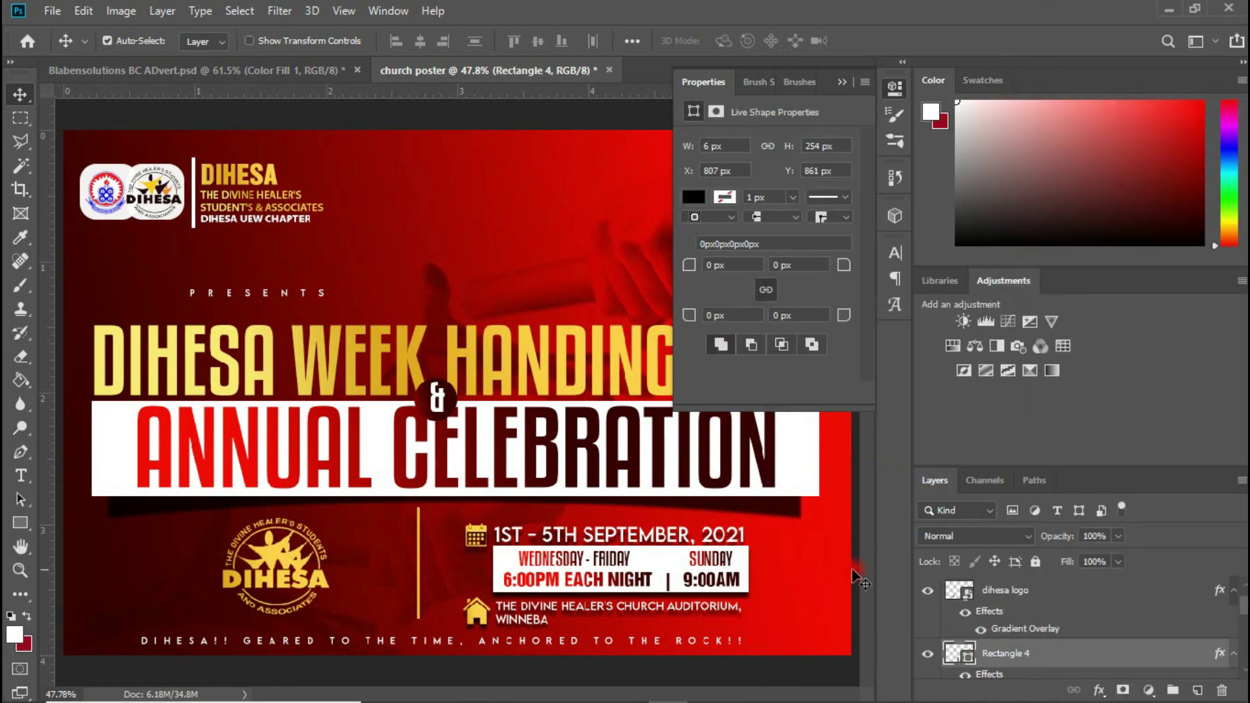
Step: Nudge the gold divider line slightly left between the logo and the date details
{"action": "left_click", "coordinate": [841, 80]}
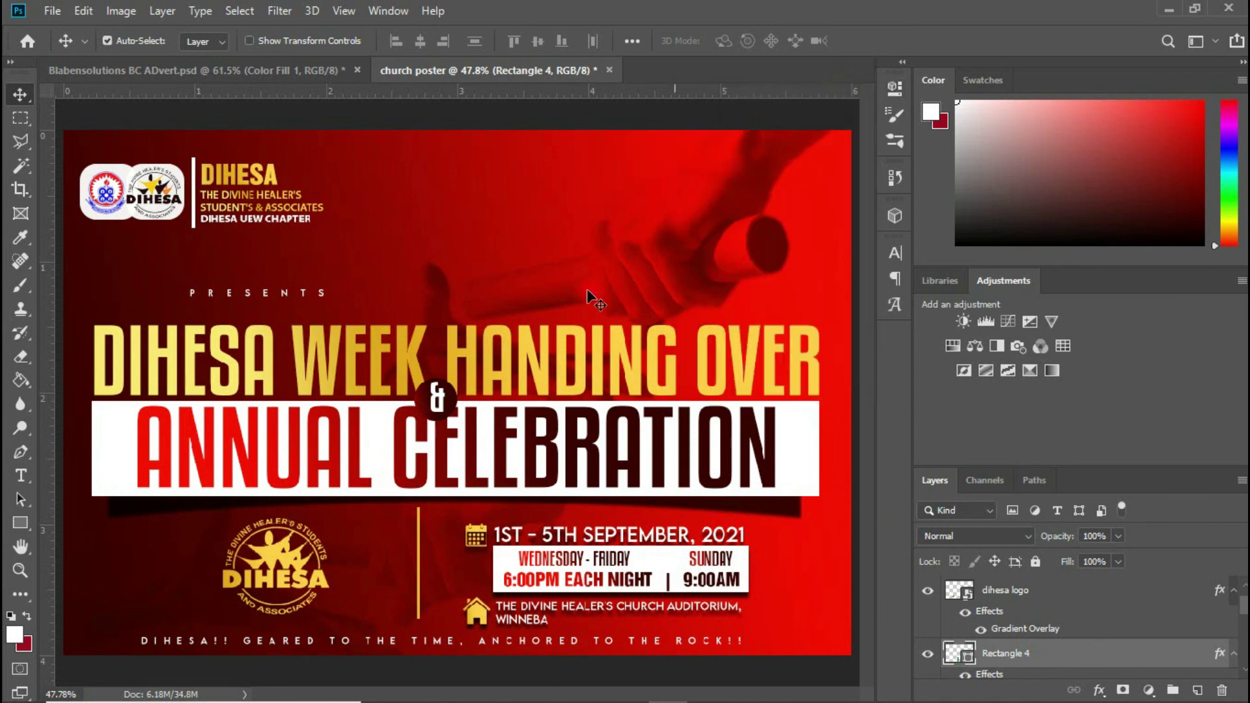
{"action": "key", "text": "Left"}
{"action": "key", "text": "Left"}
{"action": "key", "text": "Left"}
{"action": "key", "text": "Left"}
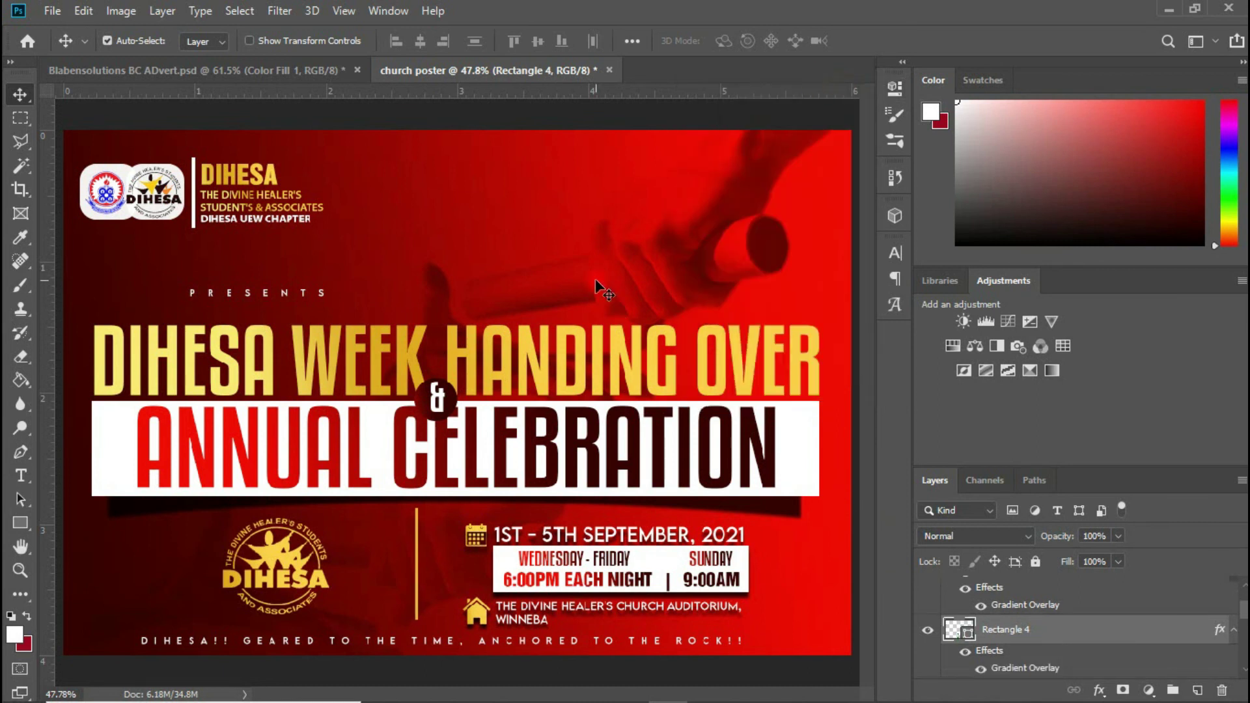